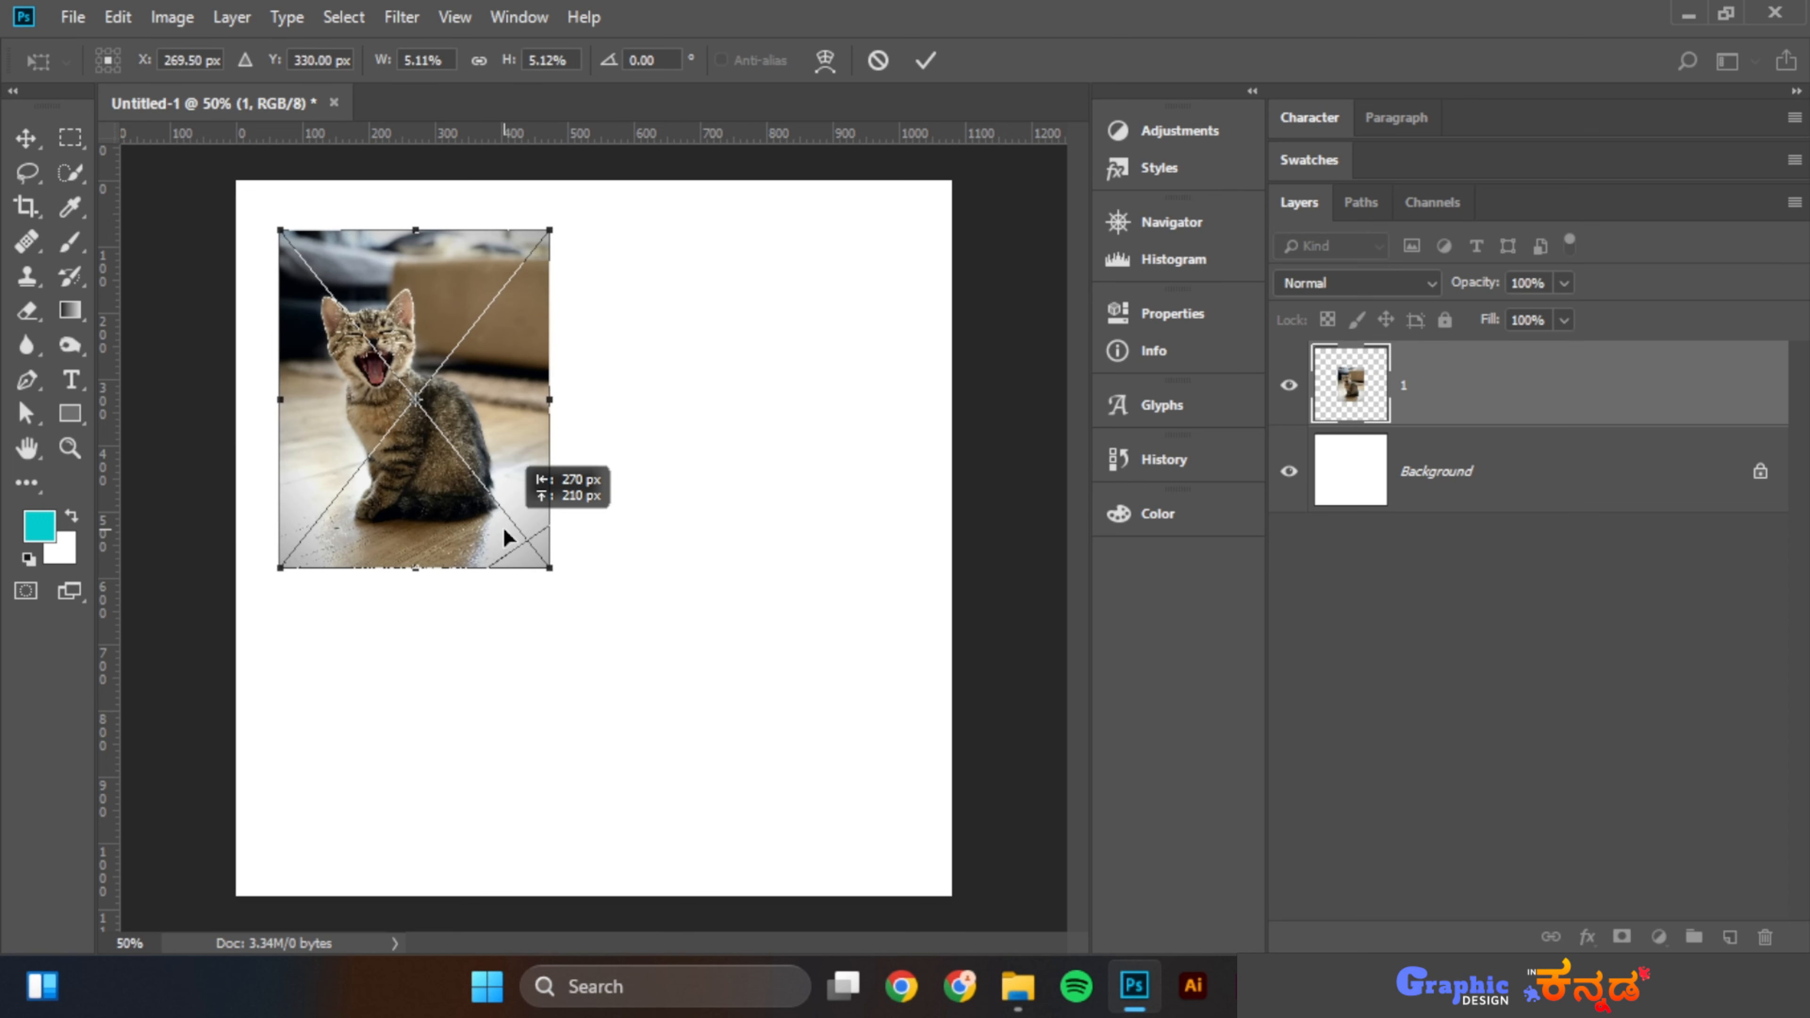
# Commit the resized sitting-kitten photo and nudge it slightly closer to the canvas's left edge
pyautogui.press('Return')
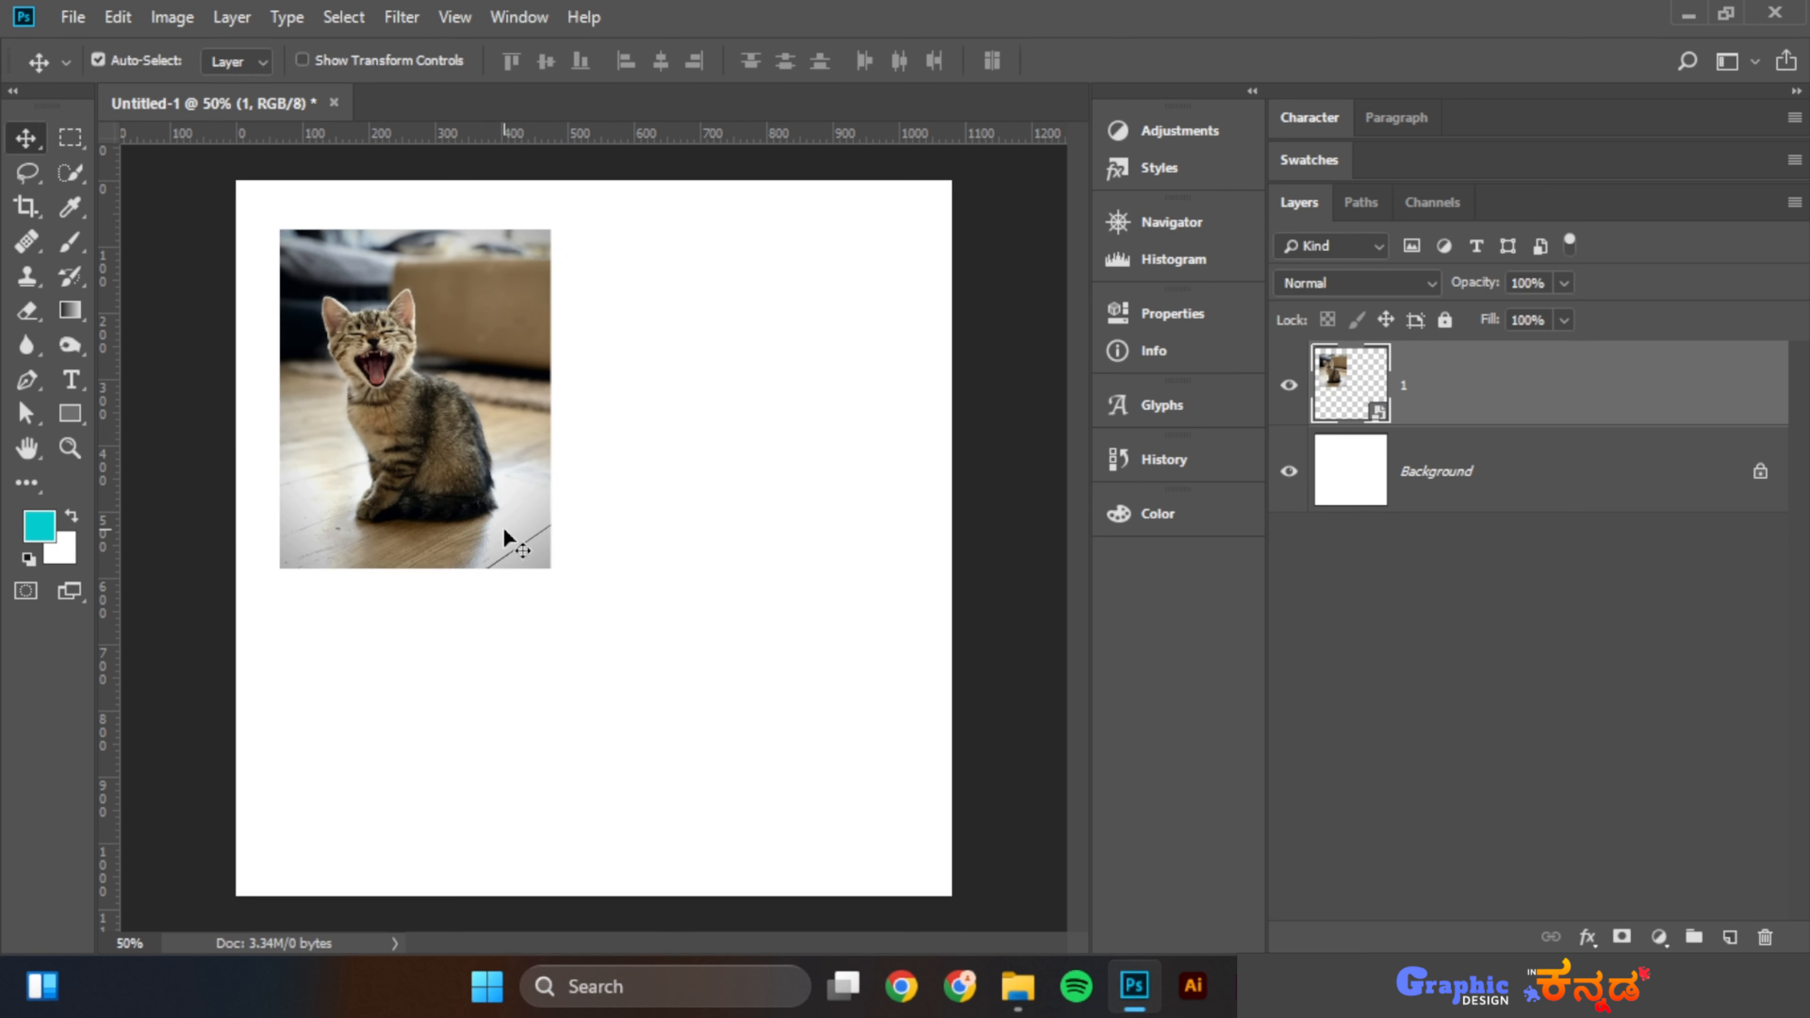
pyautogui.moveTo(454, 437); pyautogui.dragTo(440, 437)
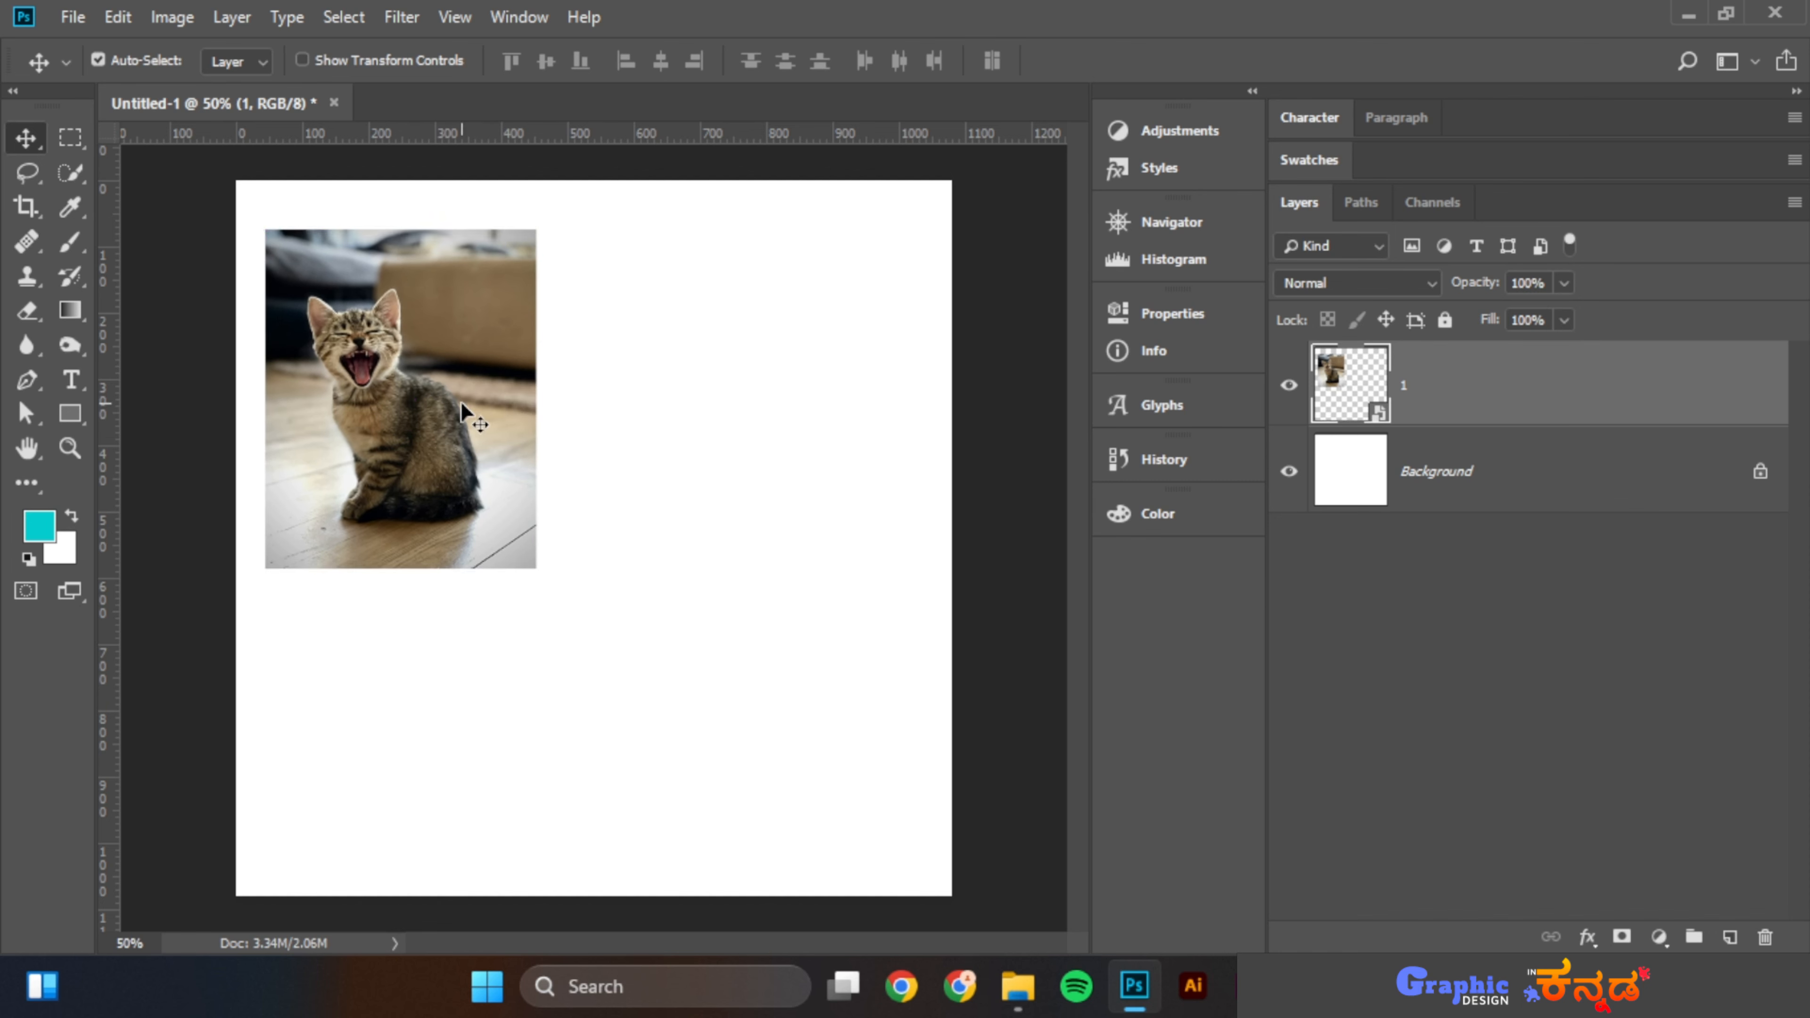
# Place 2.jpg from the Images folder as an embedded image and commit it at its default size
pyautogui.click(72, 17)
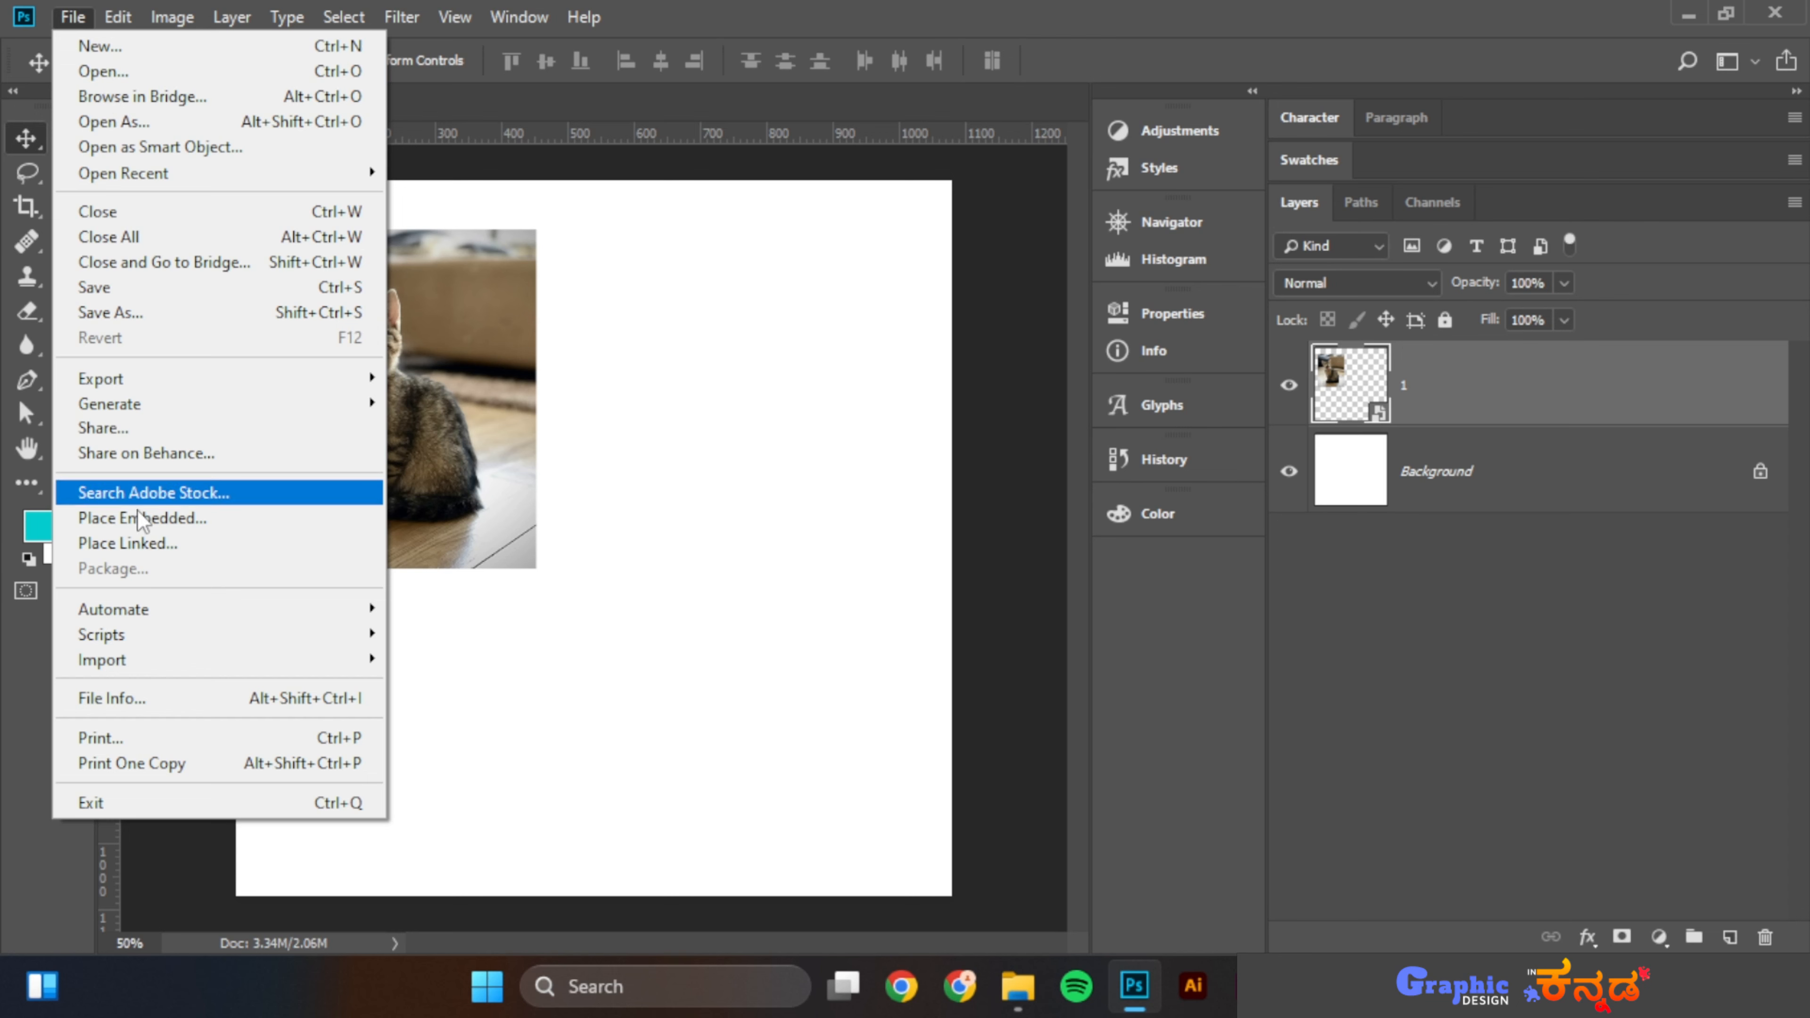
pyautogui.click(137, 526)
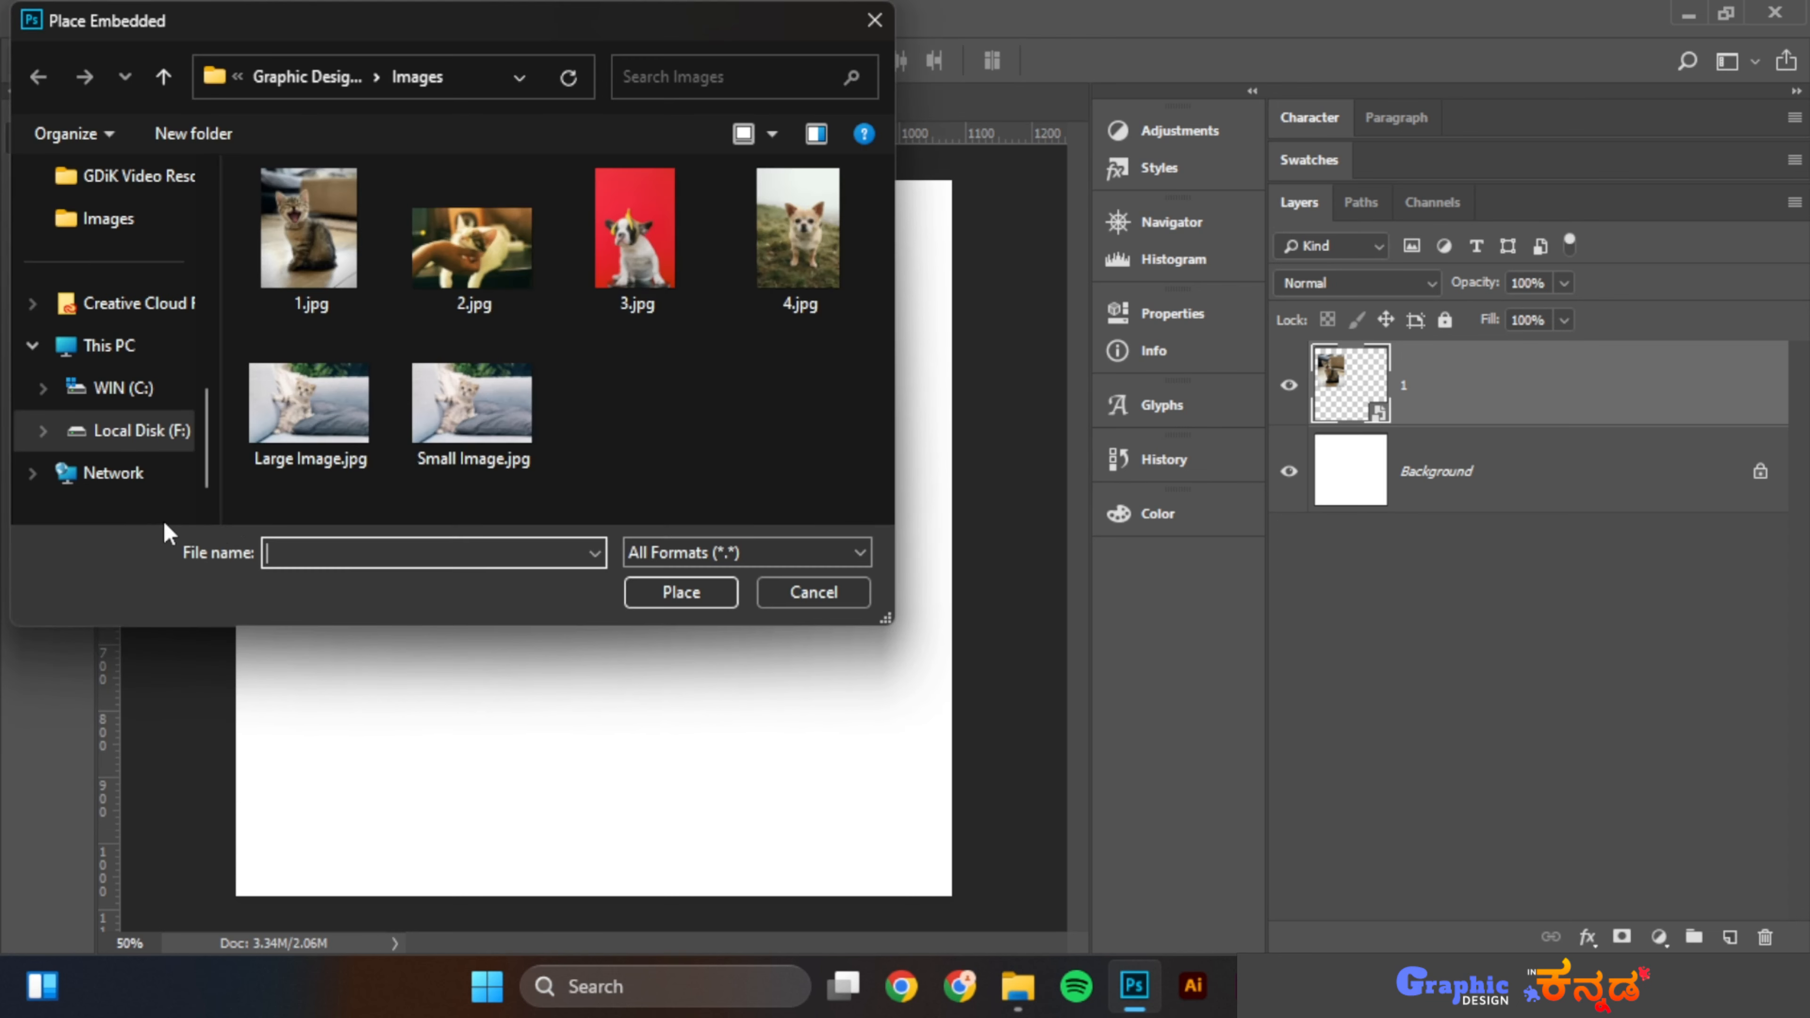
pyautogui.click(485, 259)
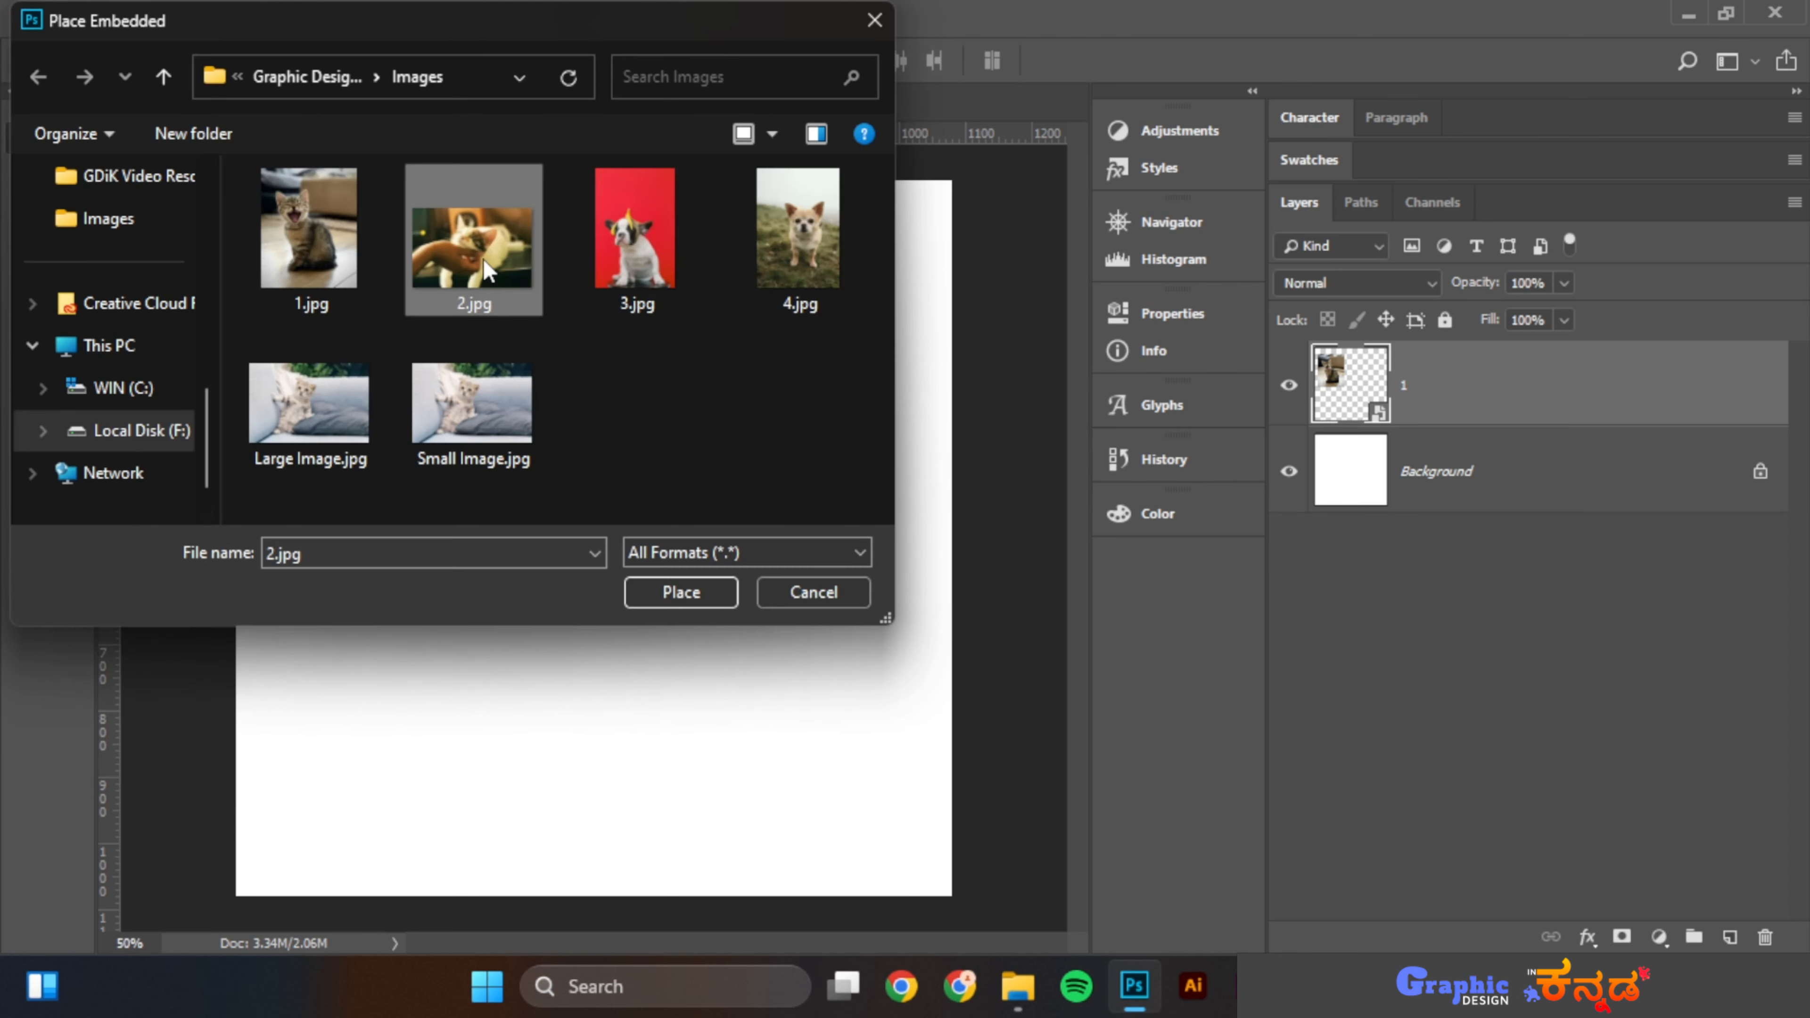
pyautogui.click(680, 593)
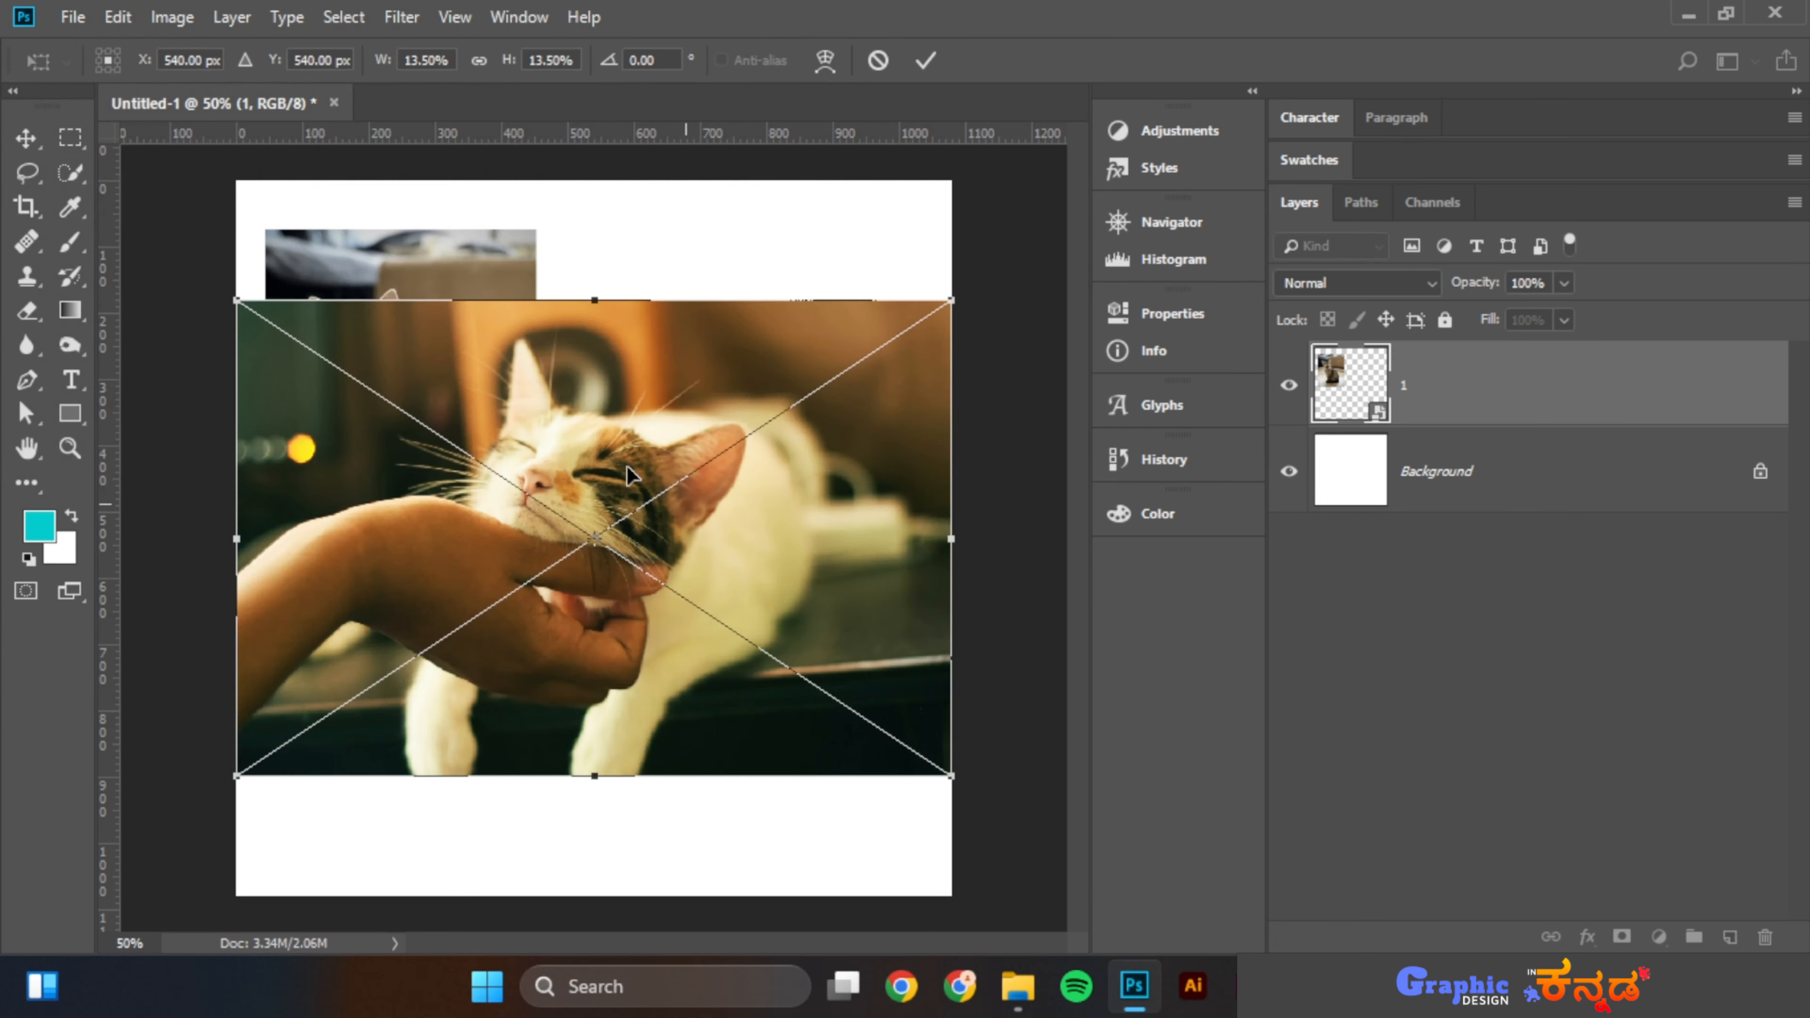
pyautogui.press('Return')
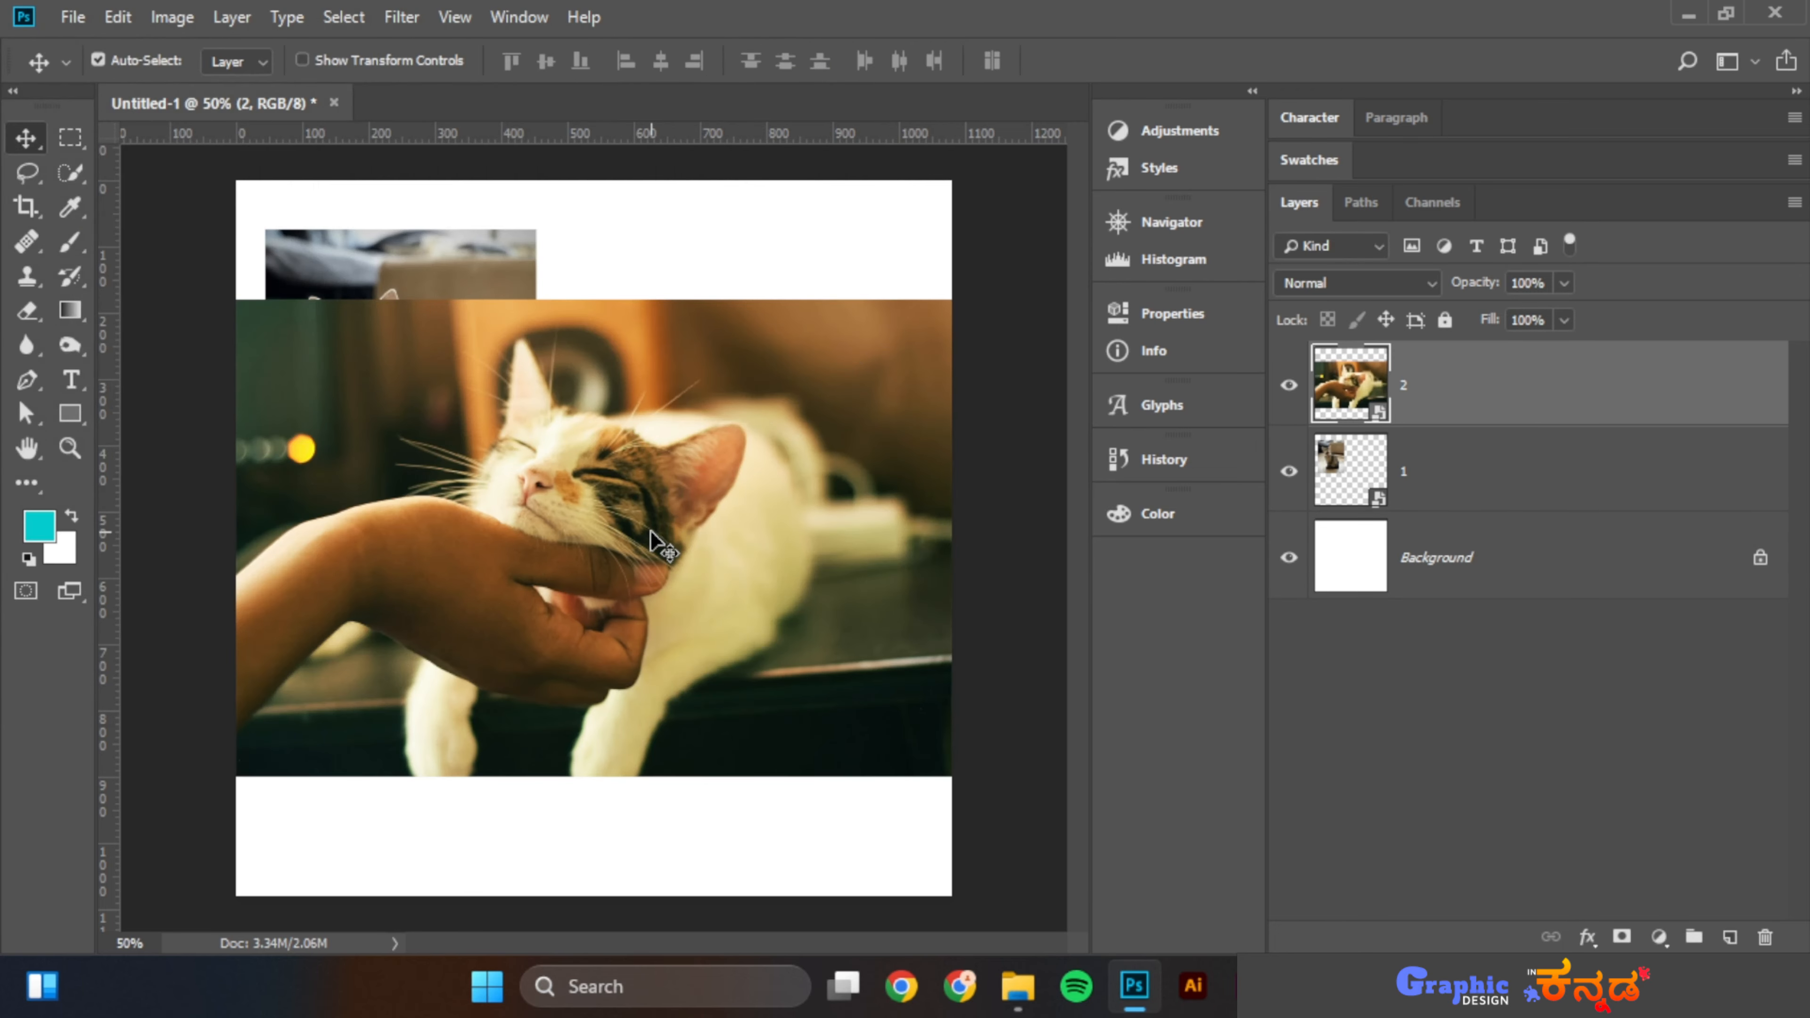
pyautogui.hotkey('ctrl', 't')
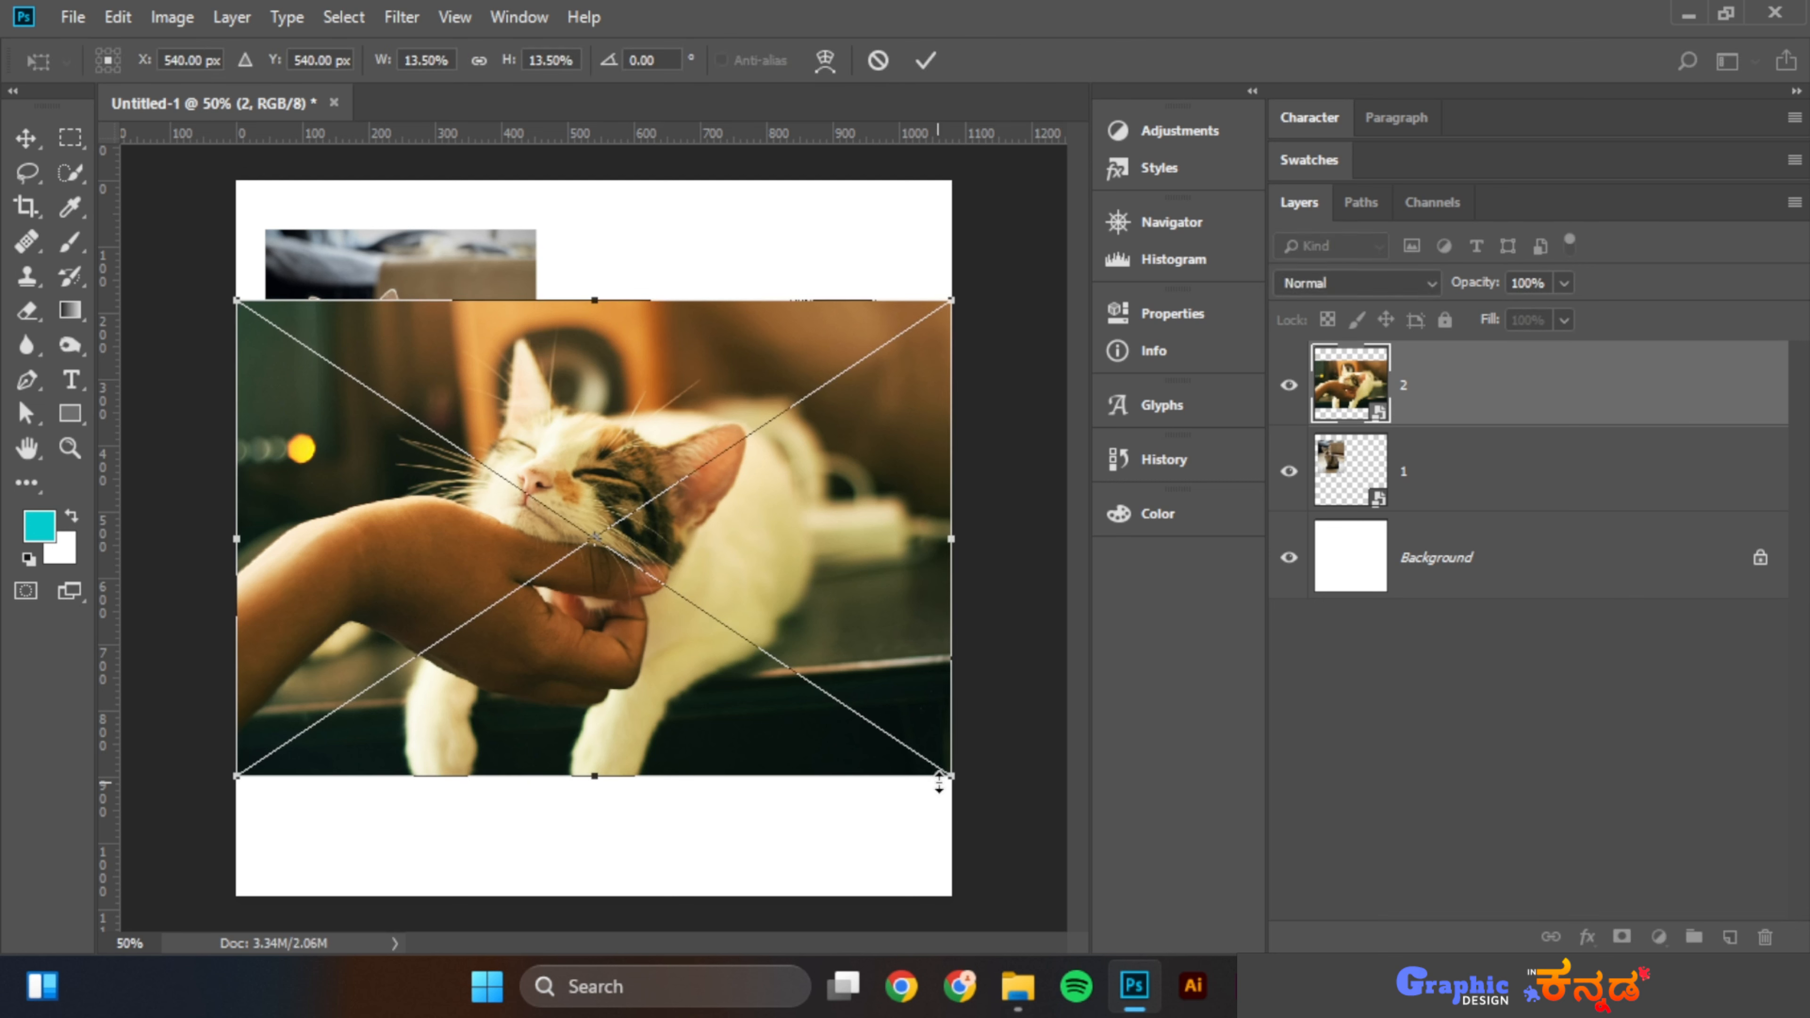
pyautogui.moveTo(955, 784); pyautogui.dragTo(953, 641)
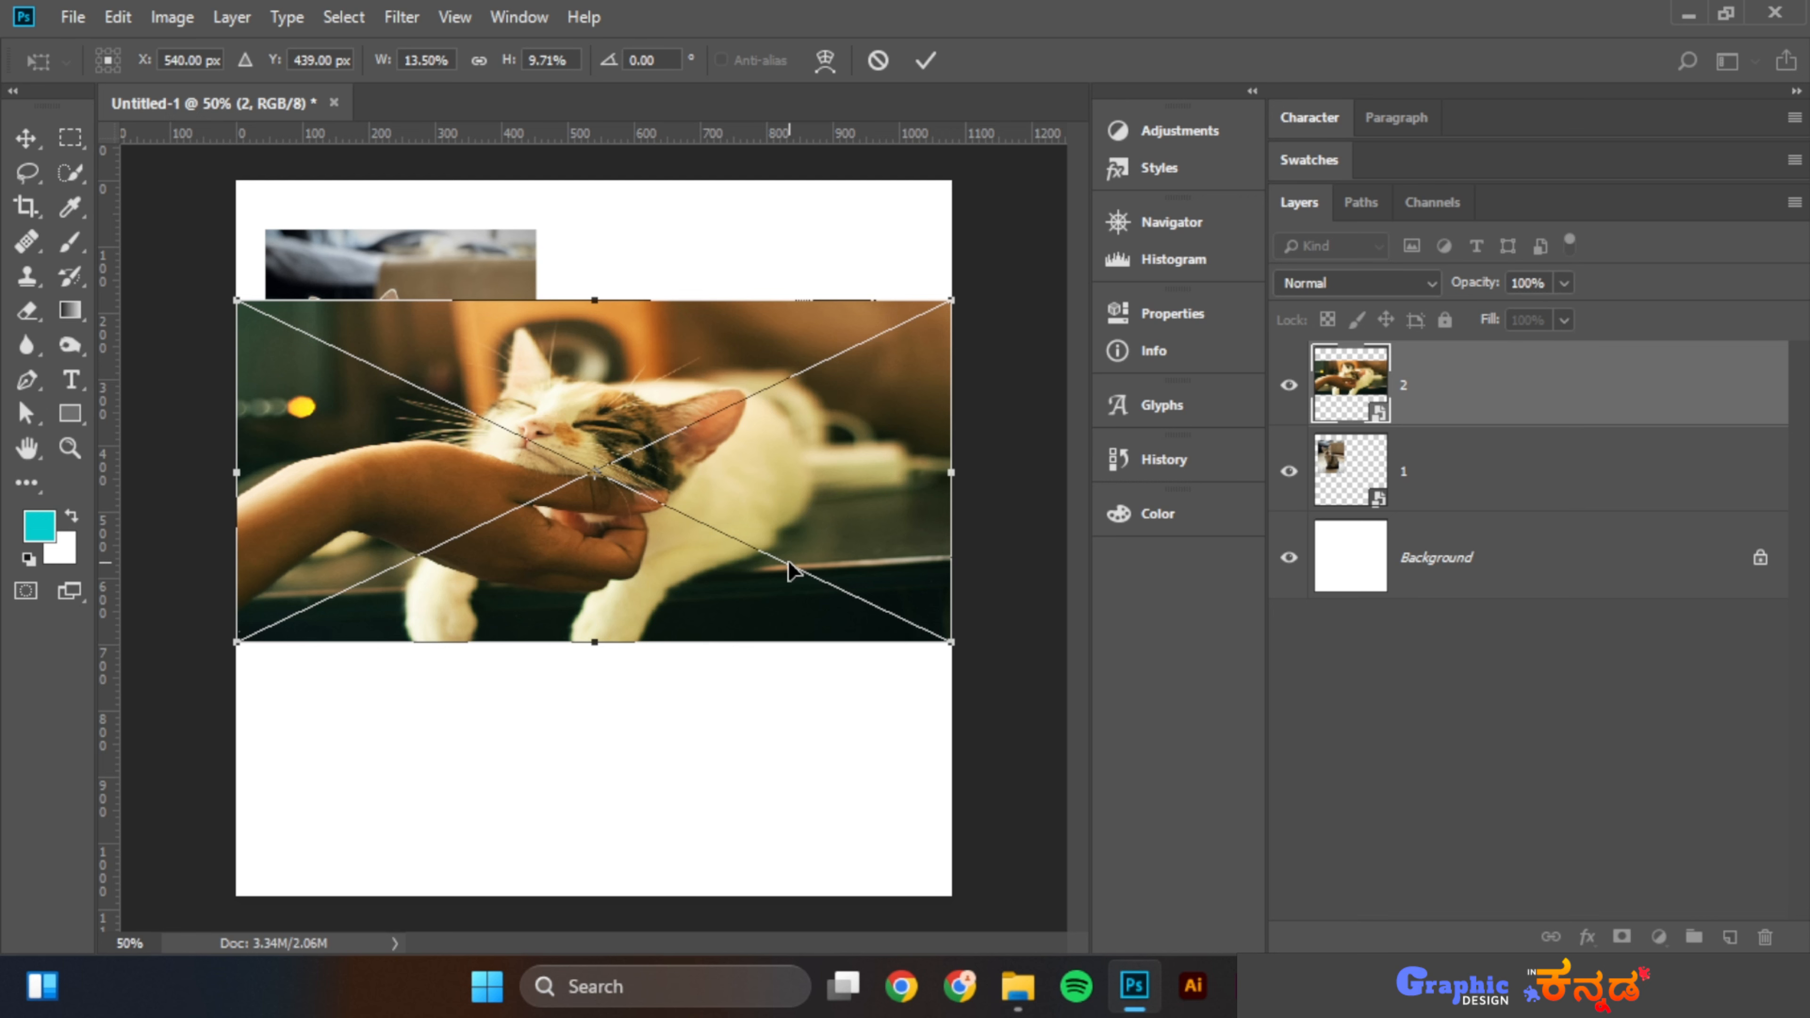
pyautogui.press('Return')
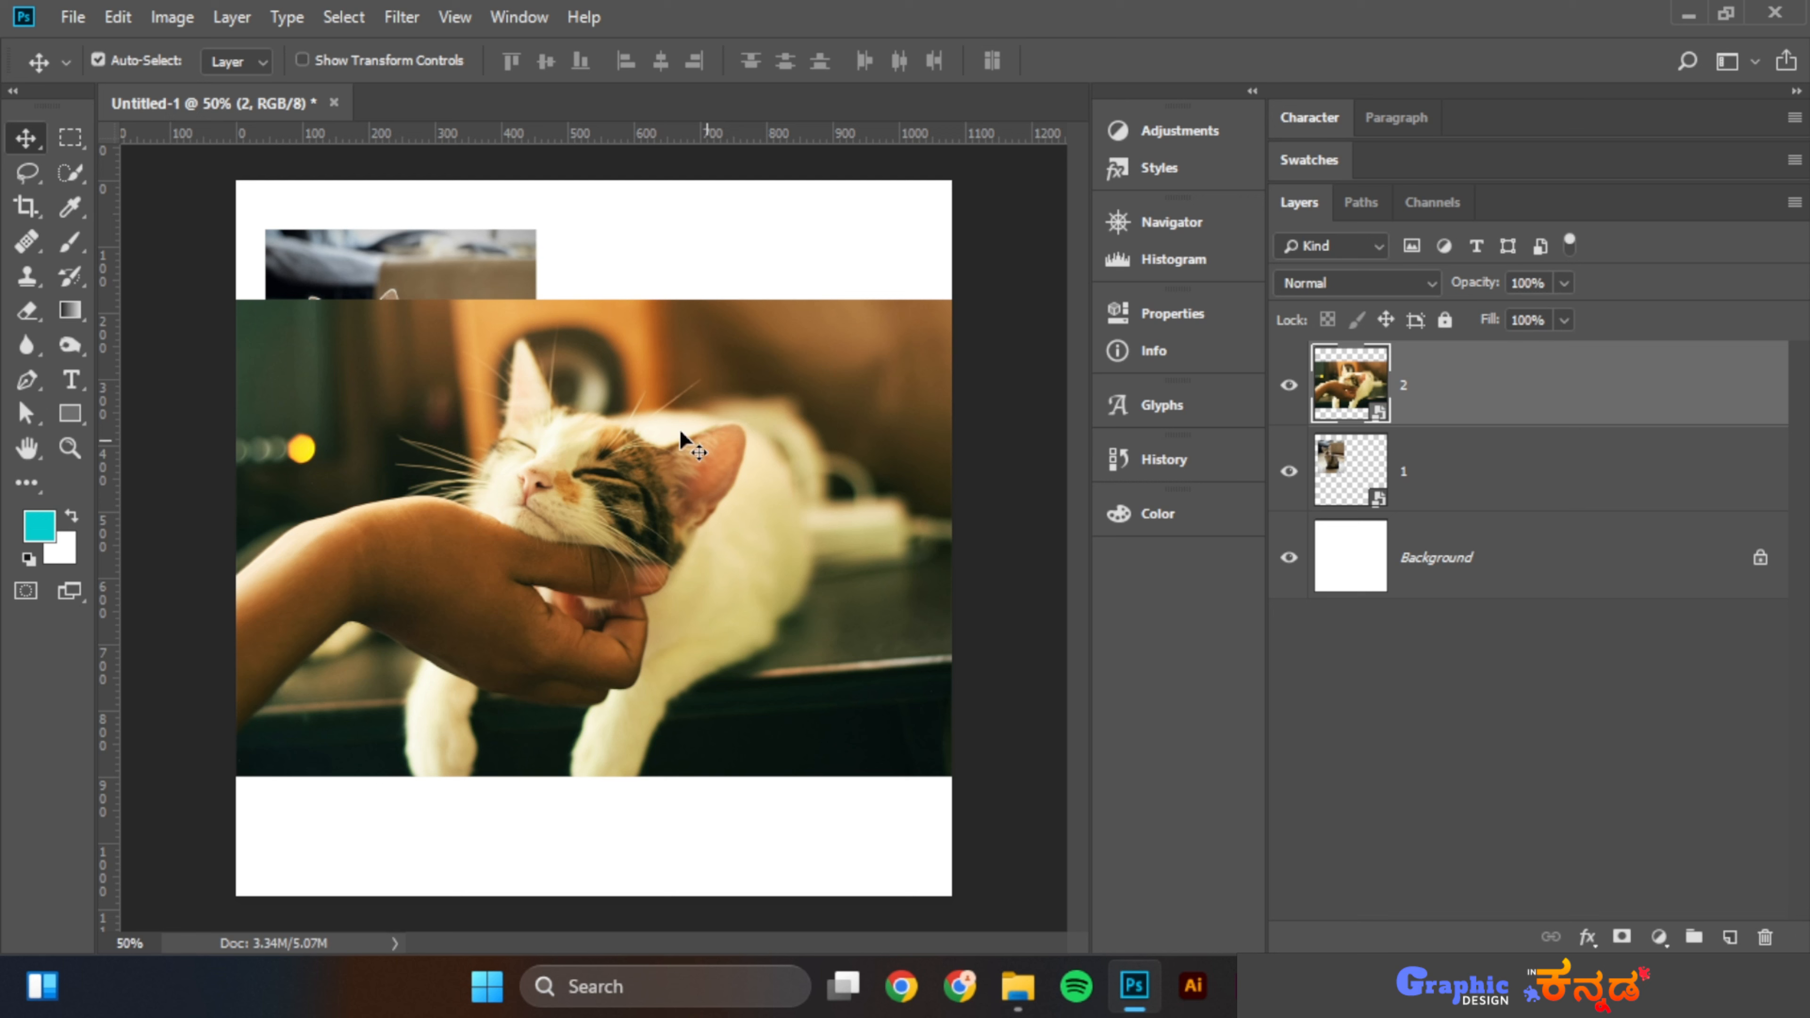
# Scale the placed photo of the petted cat proportionally to 7.20% and move it to the right of the kitten photo
pyautogui.hotkey('ctrl', 't')
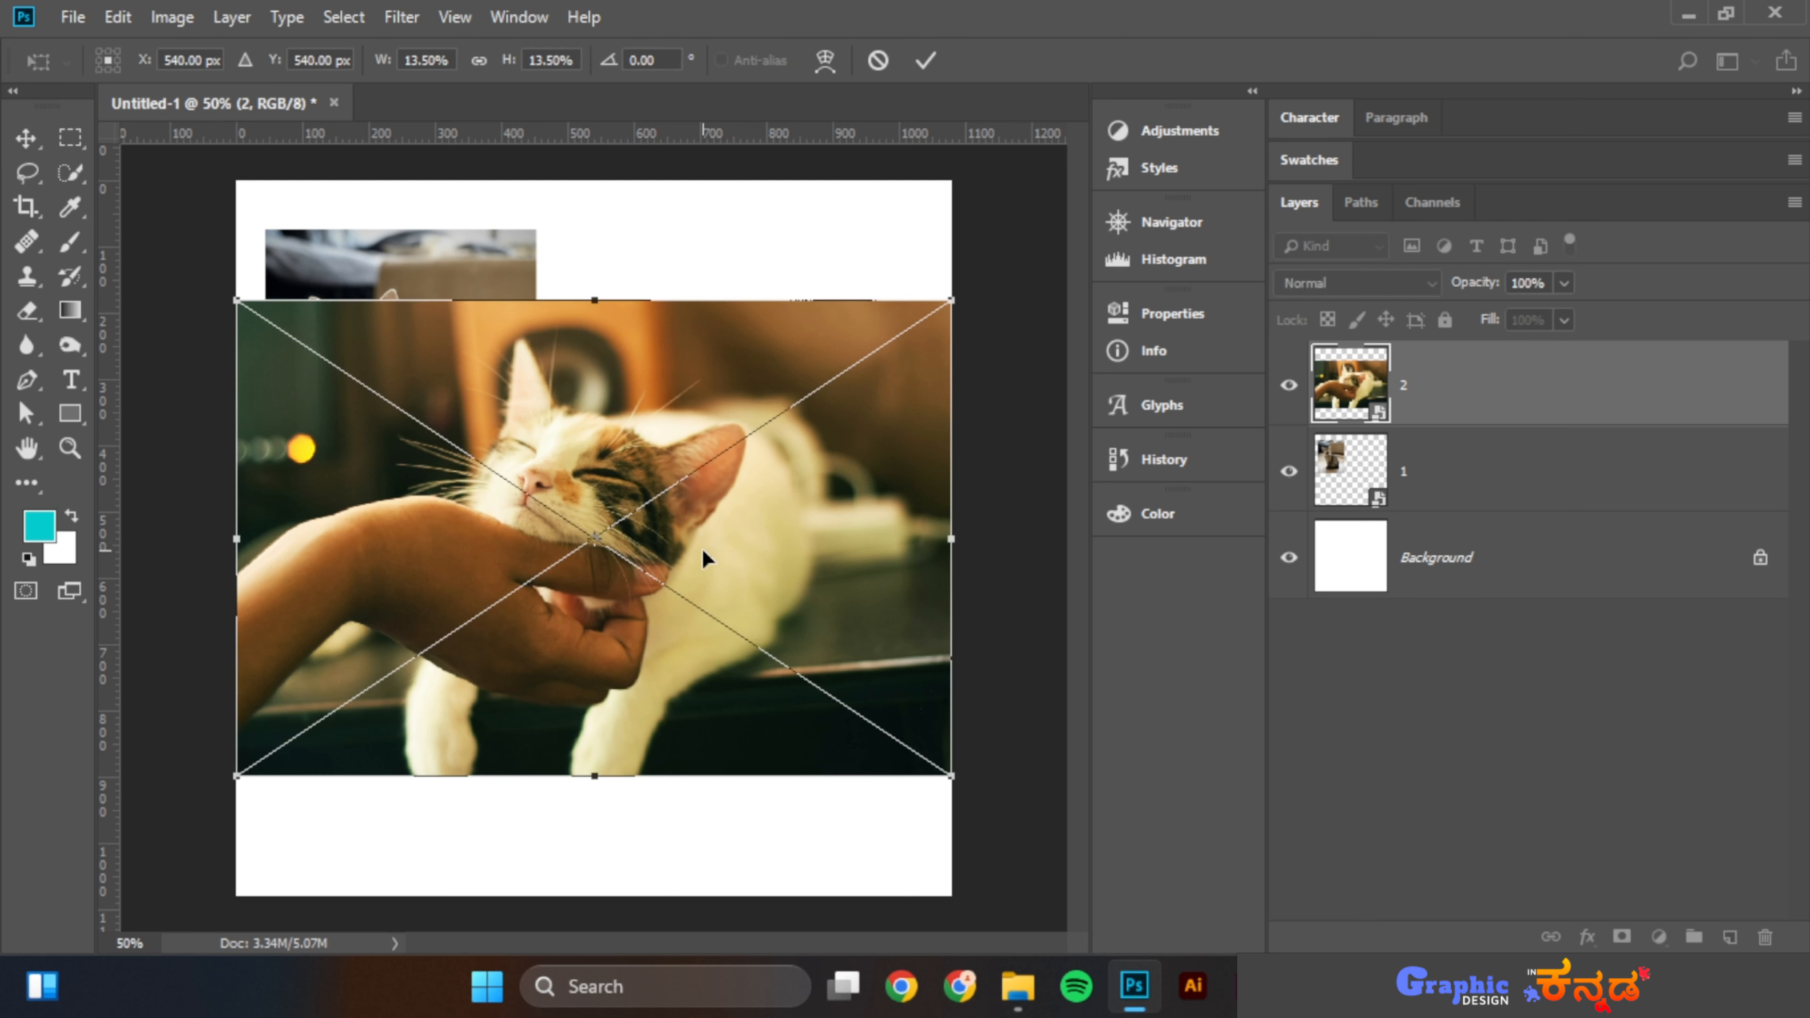
pyautogui.moveTo(954, 777); pyautogui.dragTo(784, 663)
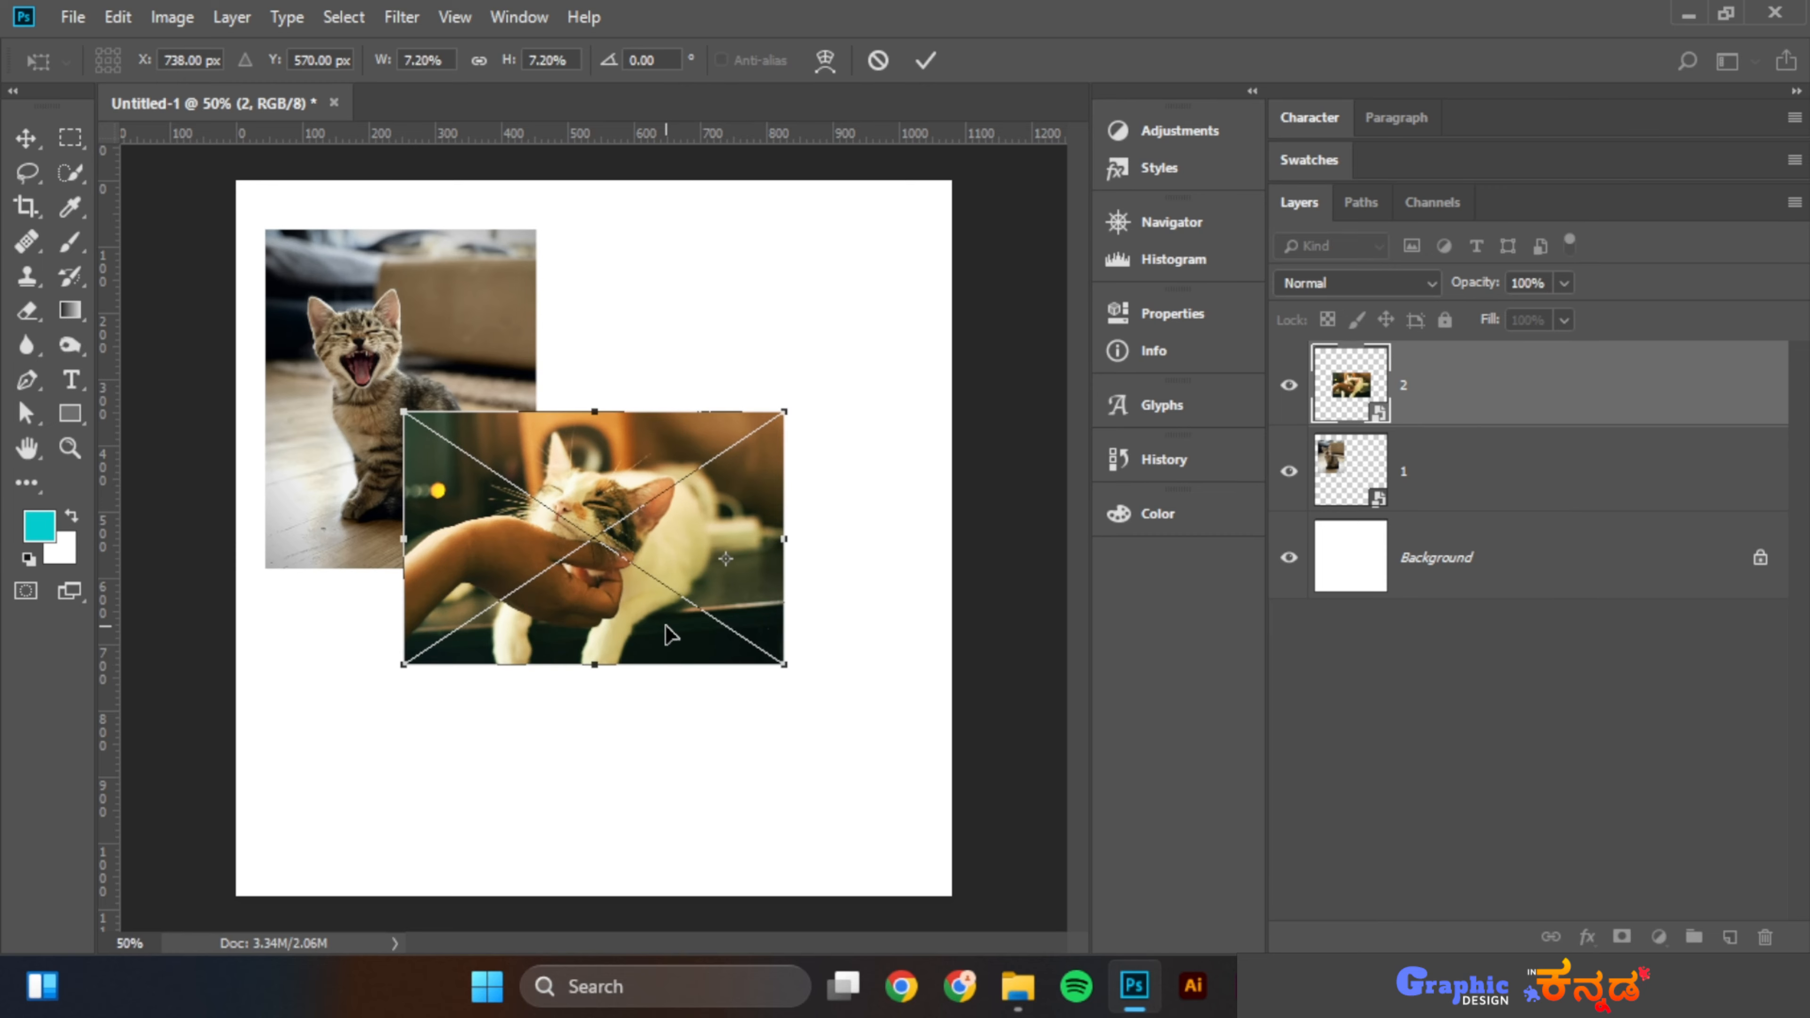
pyautogui.moveTo(675, 634); pyautogui.dragTo(809, 510)
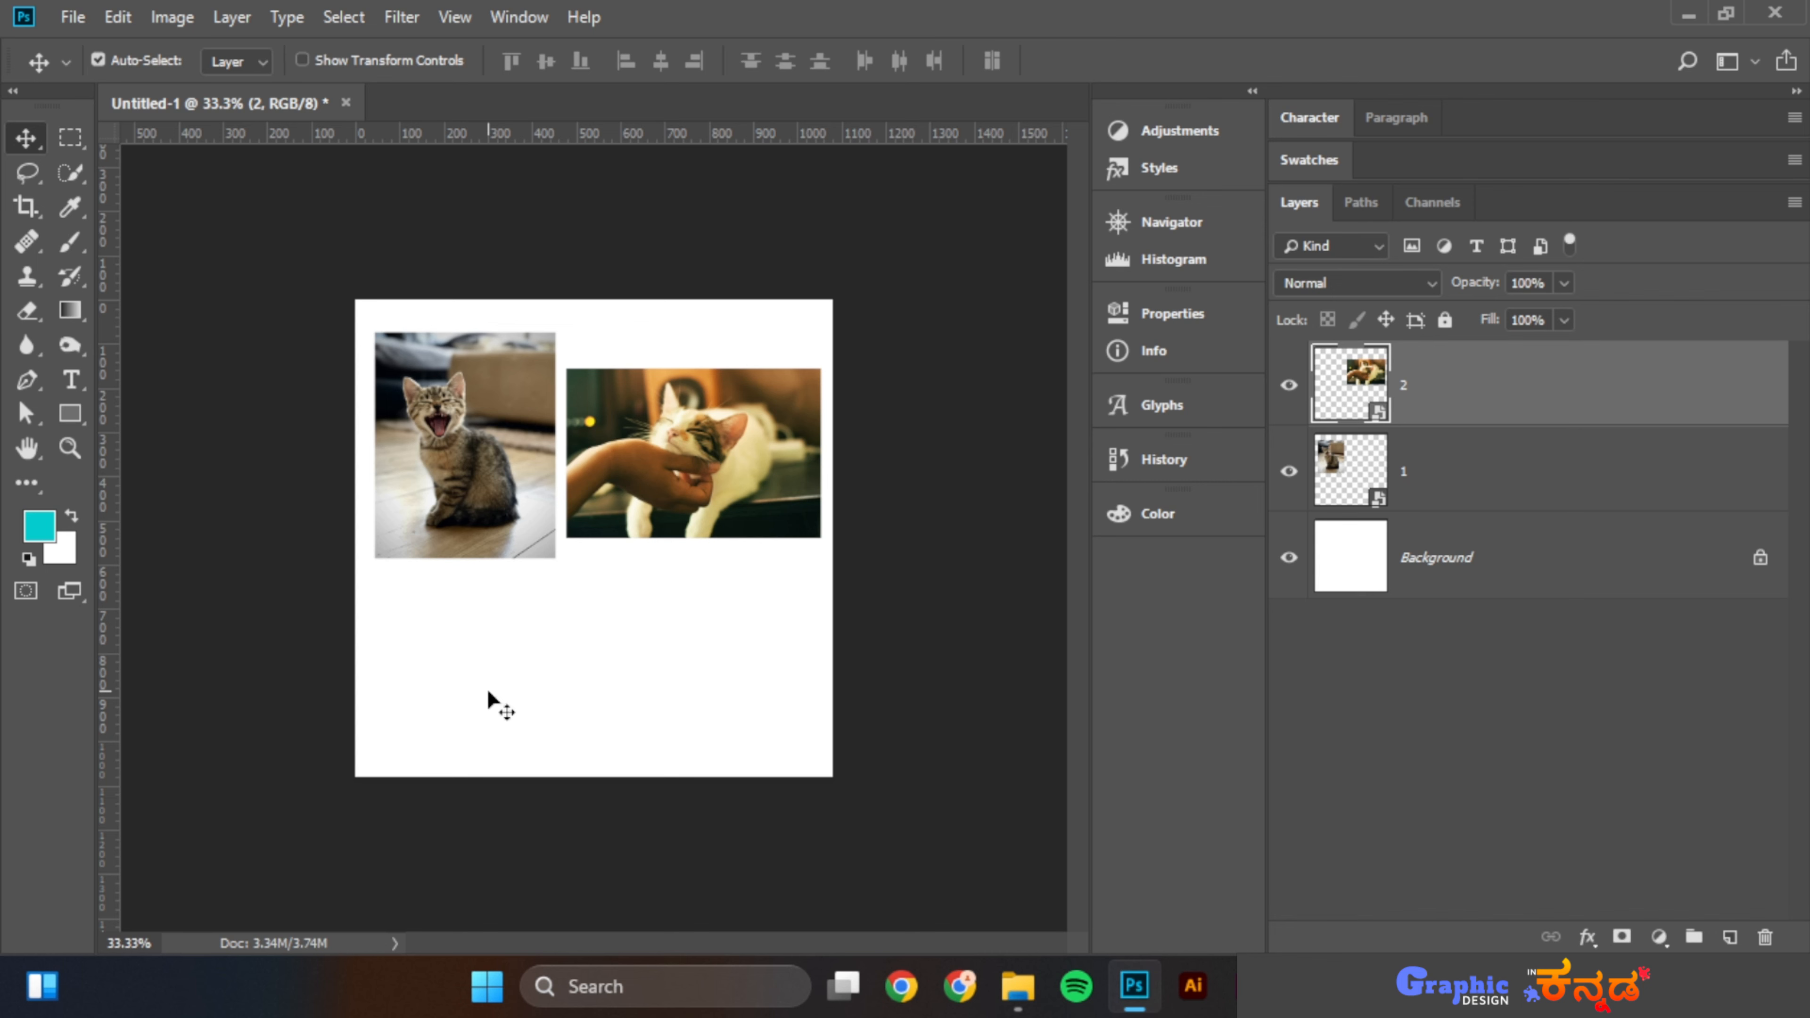
# Open 3.jpg from the Images folder as a separate document
pyautogui.click(72, 17)
pyautogui.click(100, 71)
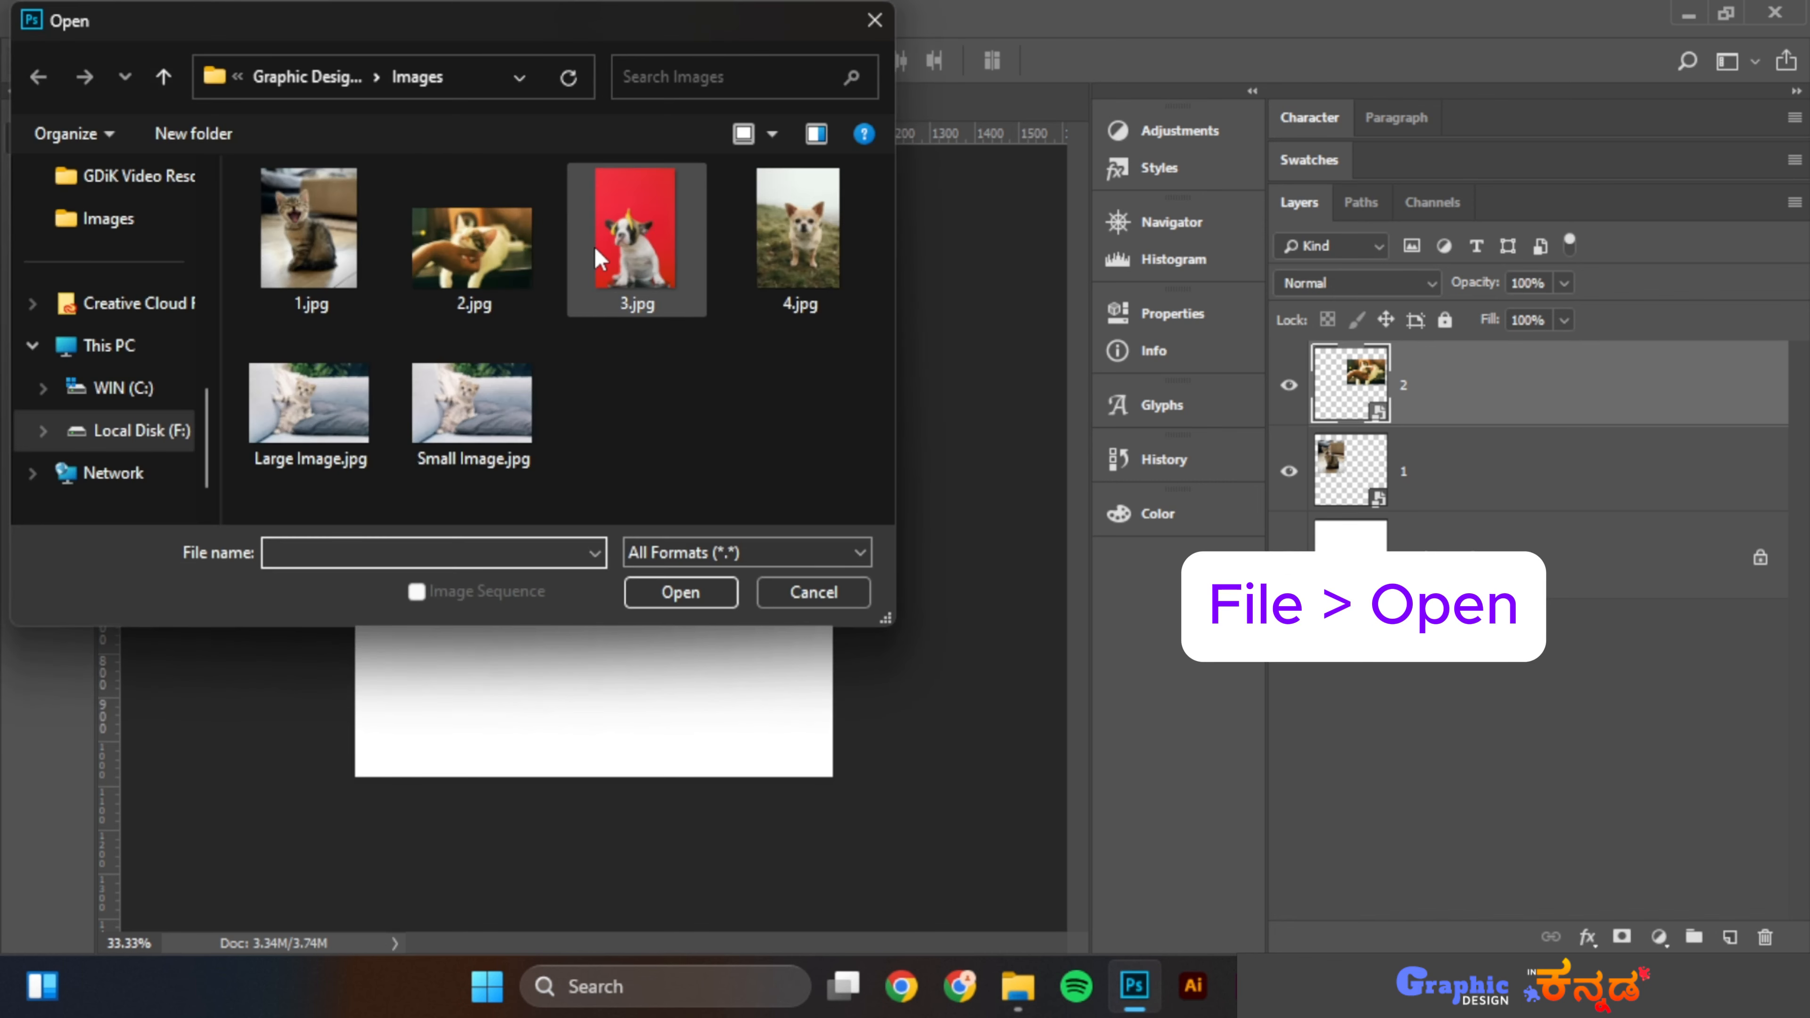
pyautogui.click(599, 257)
pyautogui.click(678, 591)
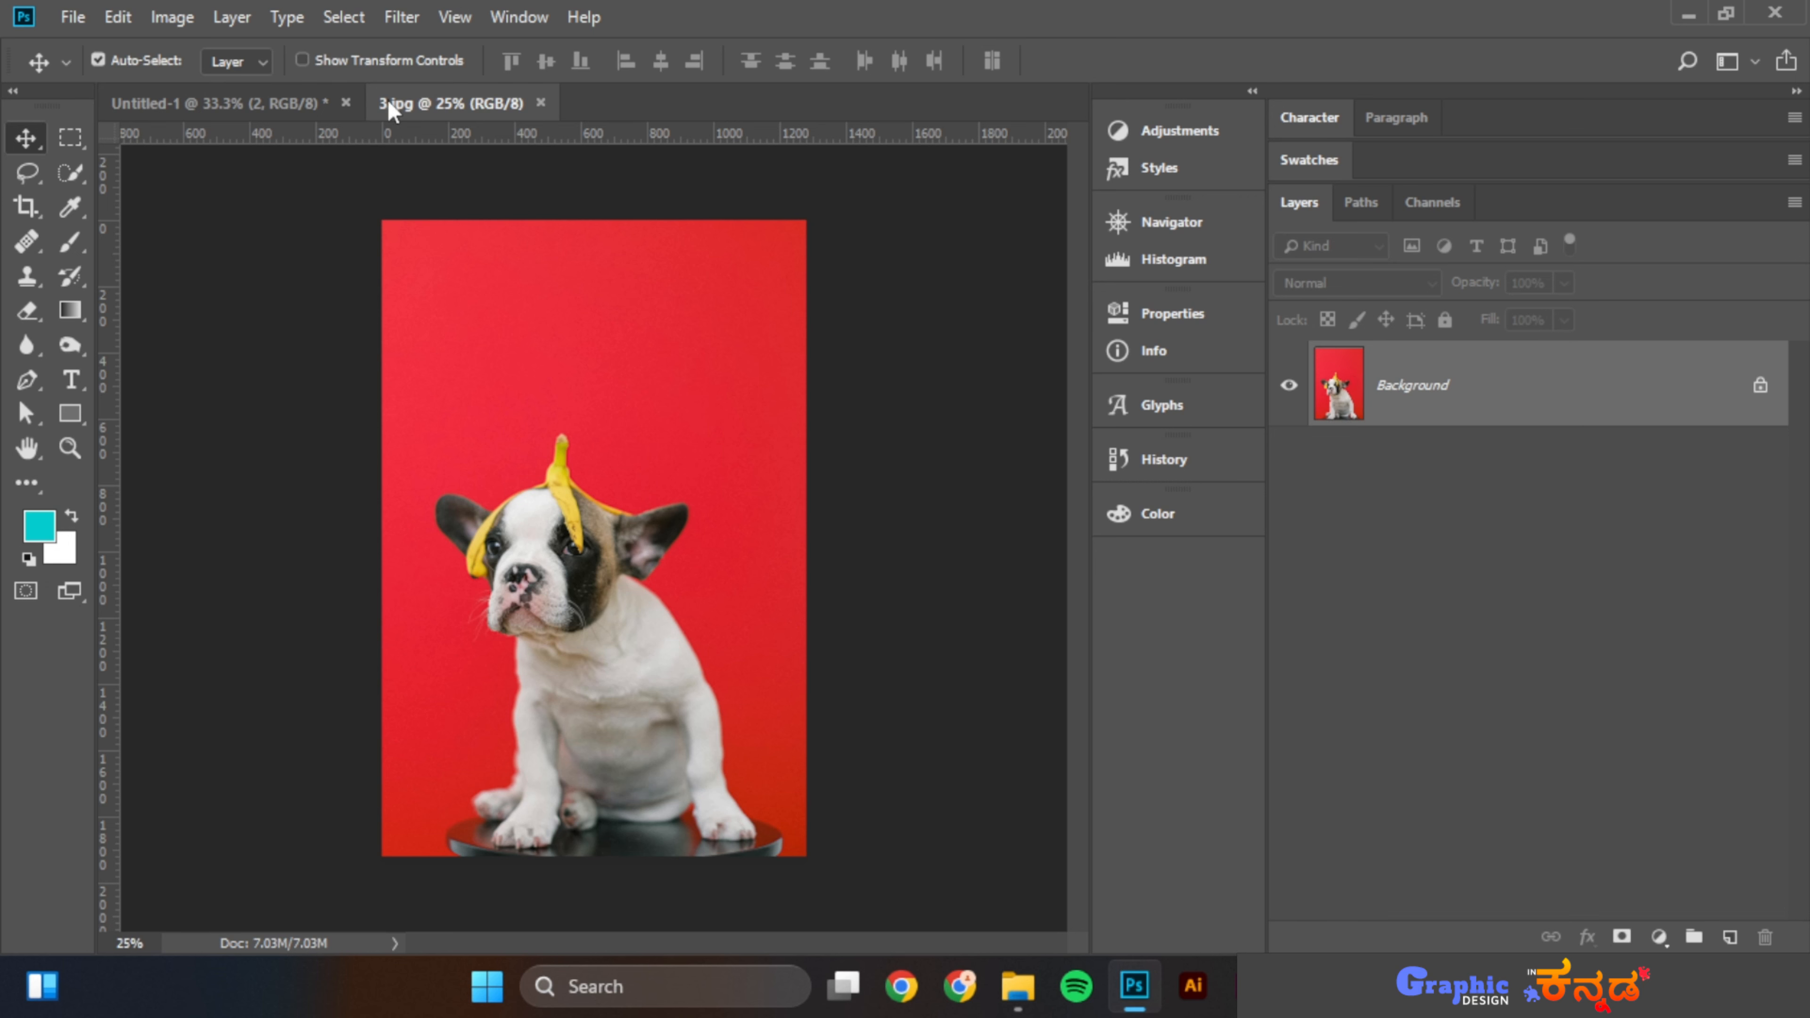
# Copy the red-background puppy image from 3.jpg into the Untitled-1 document with the Move tool
pyautogui.click(268, 102)
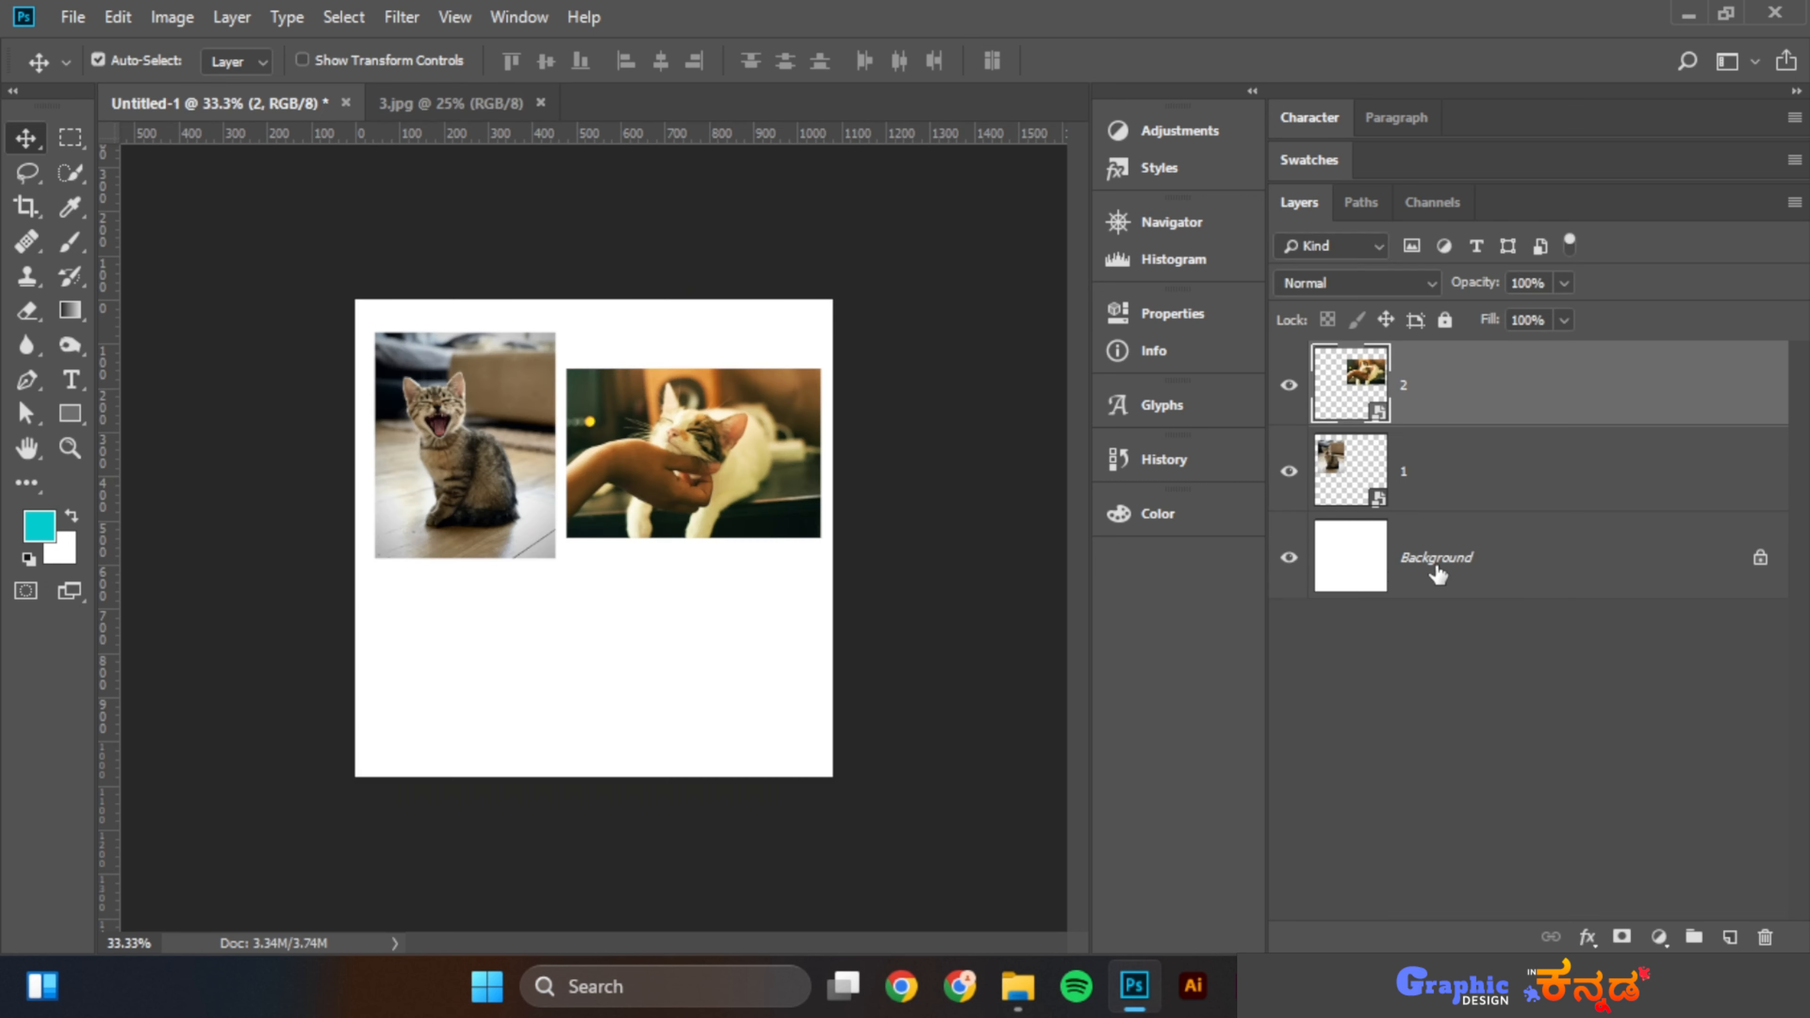
pyautogui.click(473, 104)
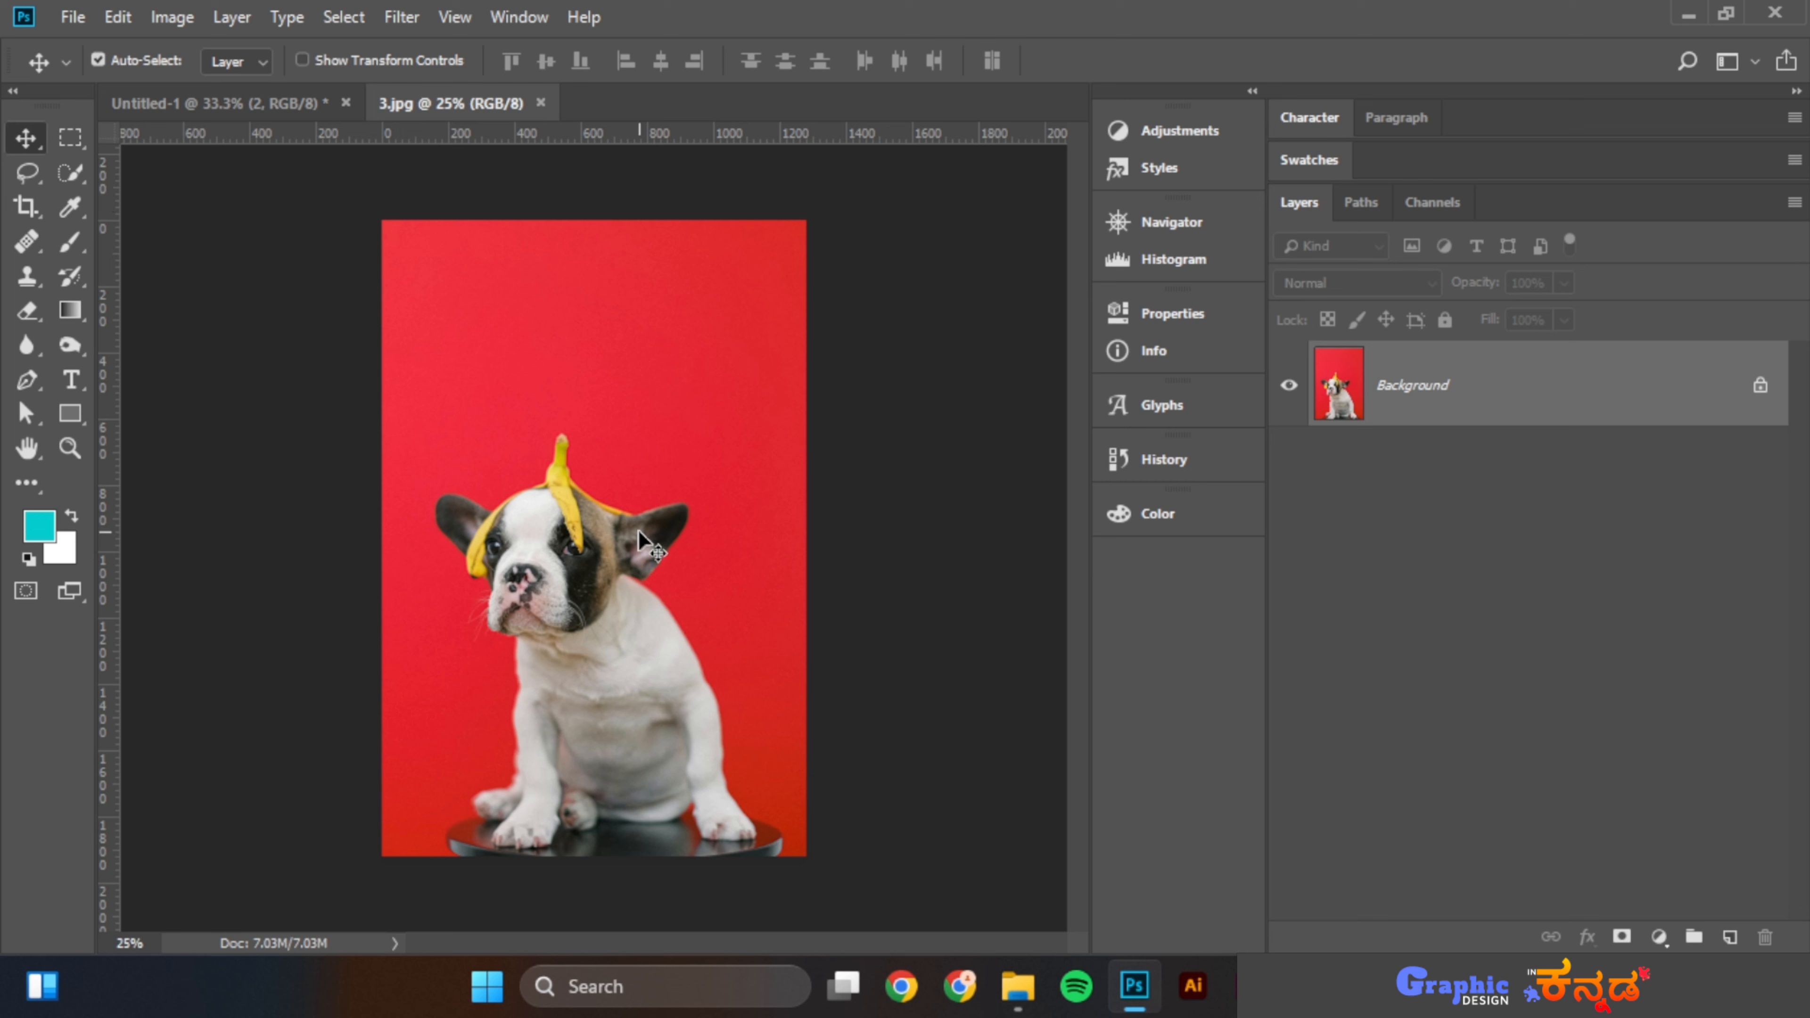
pyautogui.moveTo(645, 524); pyautogui.dragTo(298, 192)
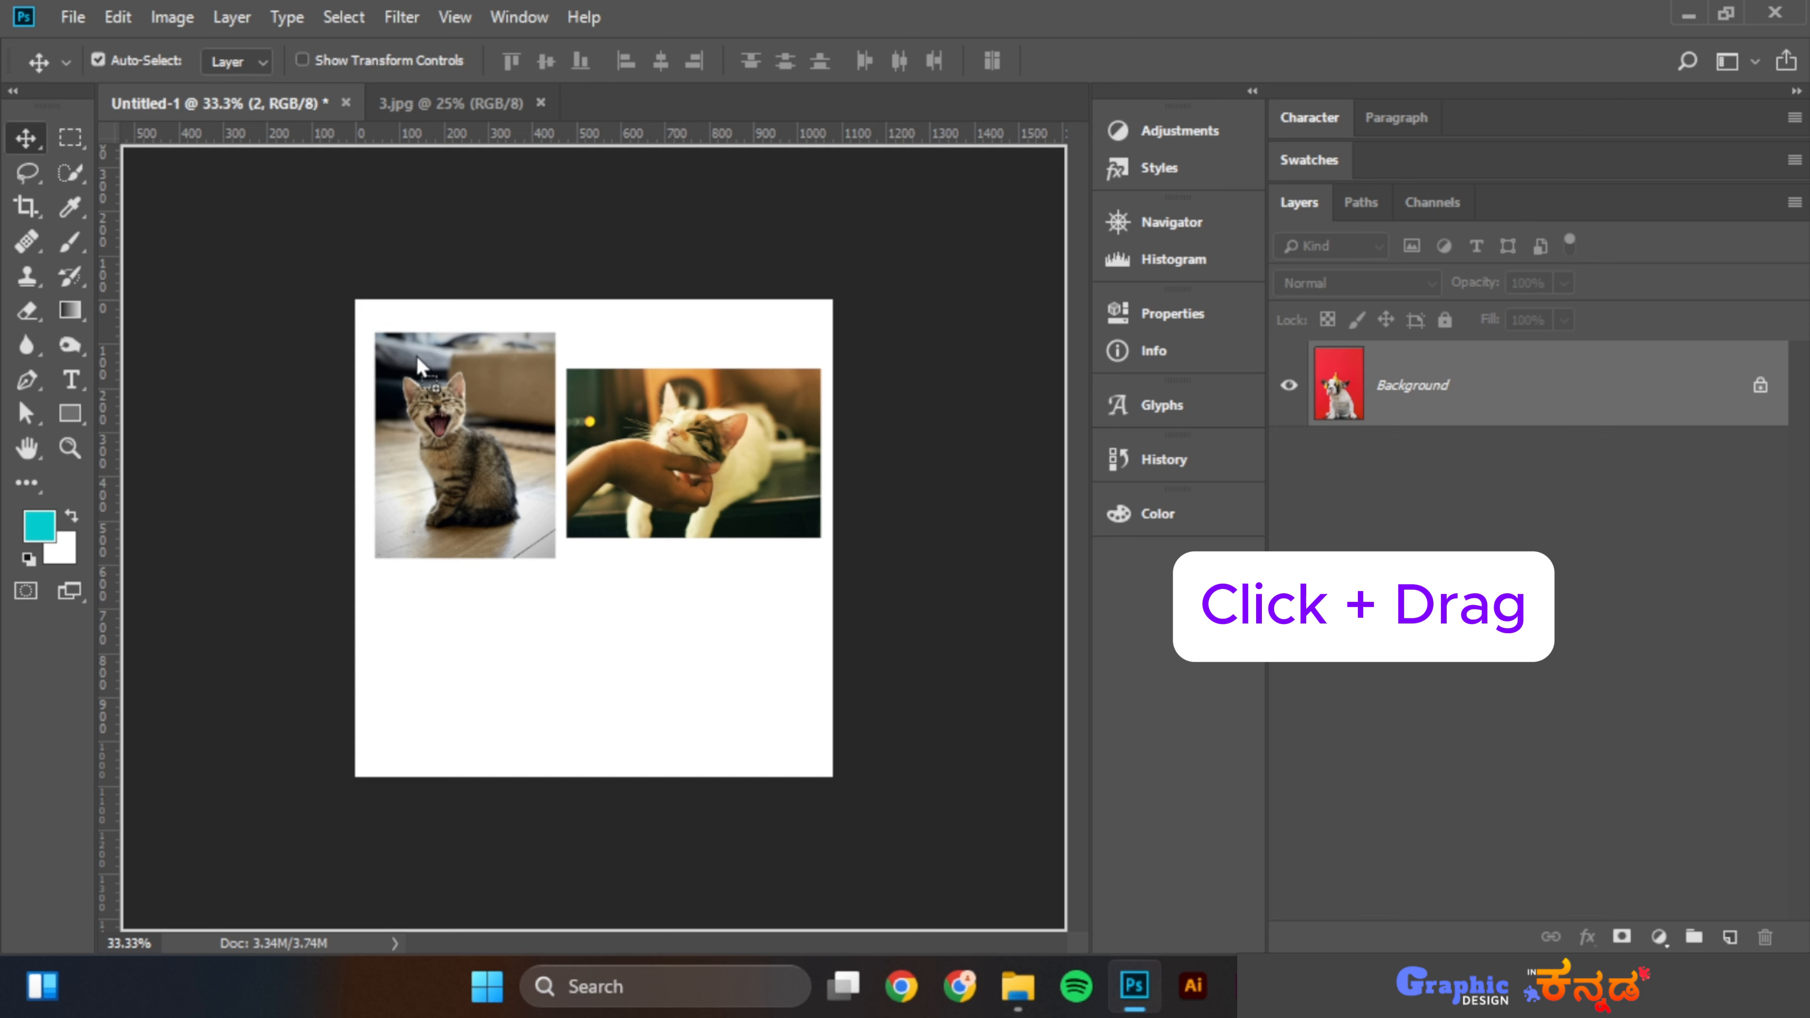
pyautogui.moveTo(415, 355); pyautogui.dragTo(600, 524)
# Scale the red-background puppy layer to about 34.8% and position it at the canvas's lower left
pyautogui.hotkey('ctrl', 't')
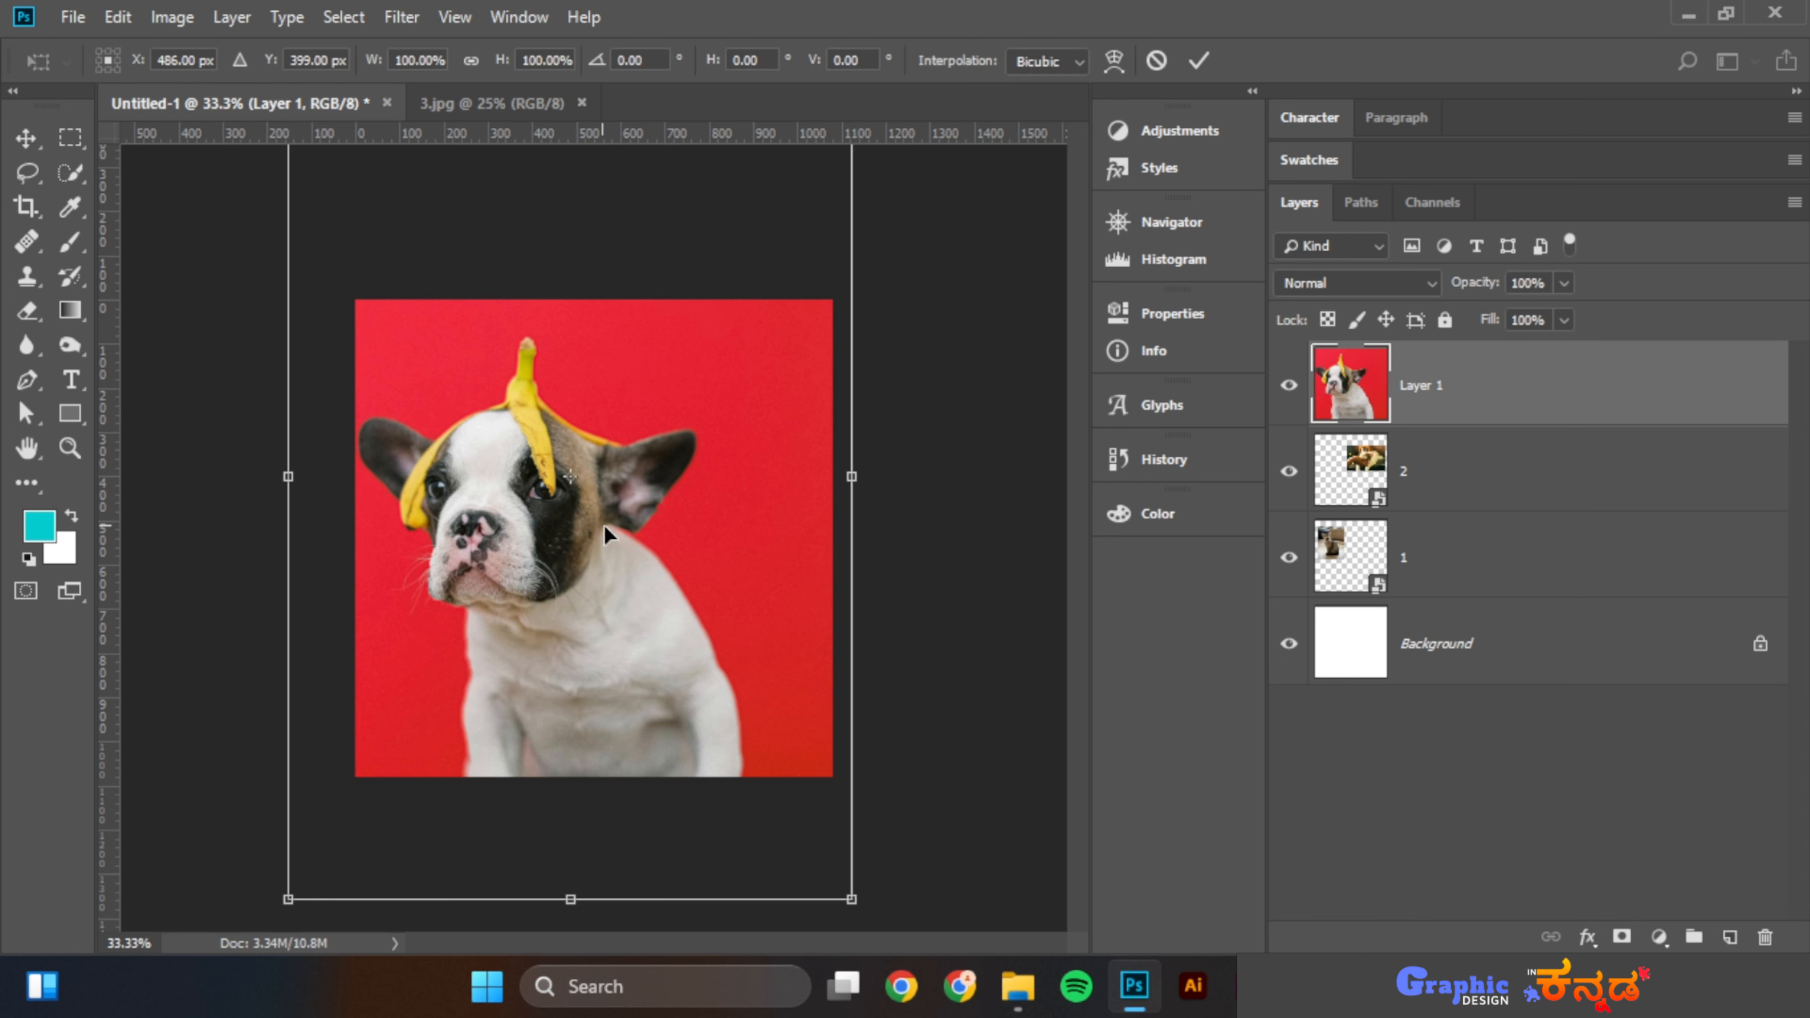
pyautogui.moveTo(853, 904); pyautogui.dragTo(481, 719)
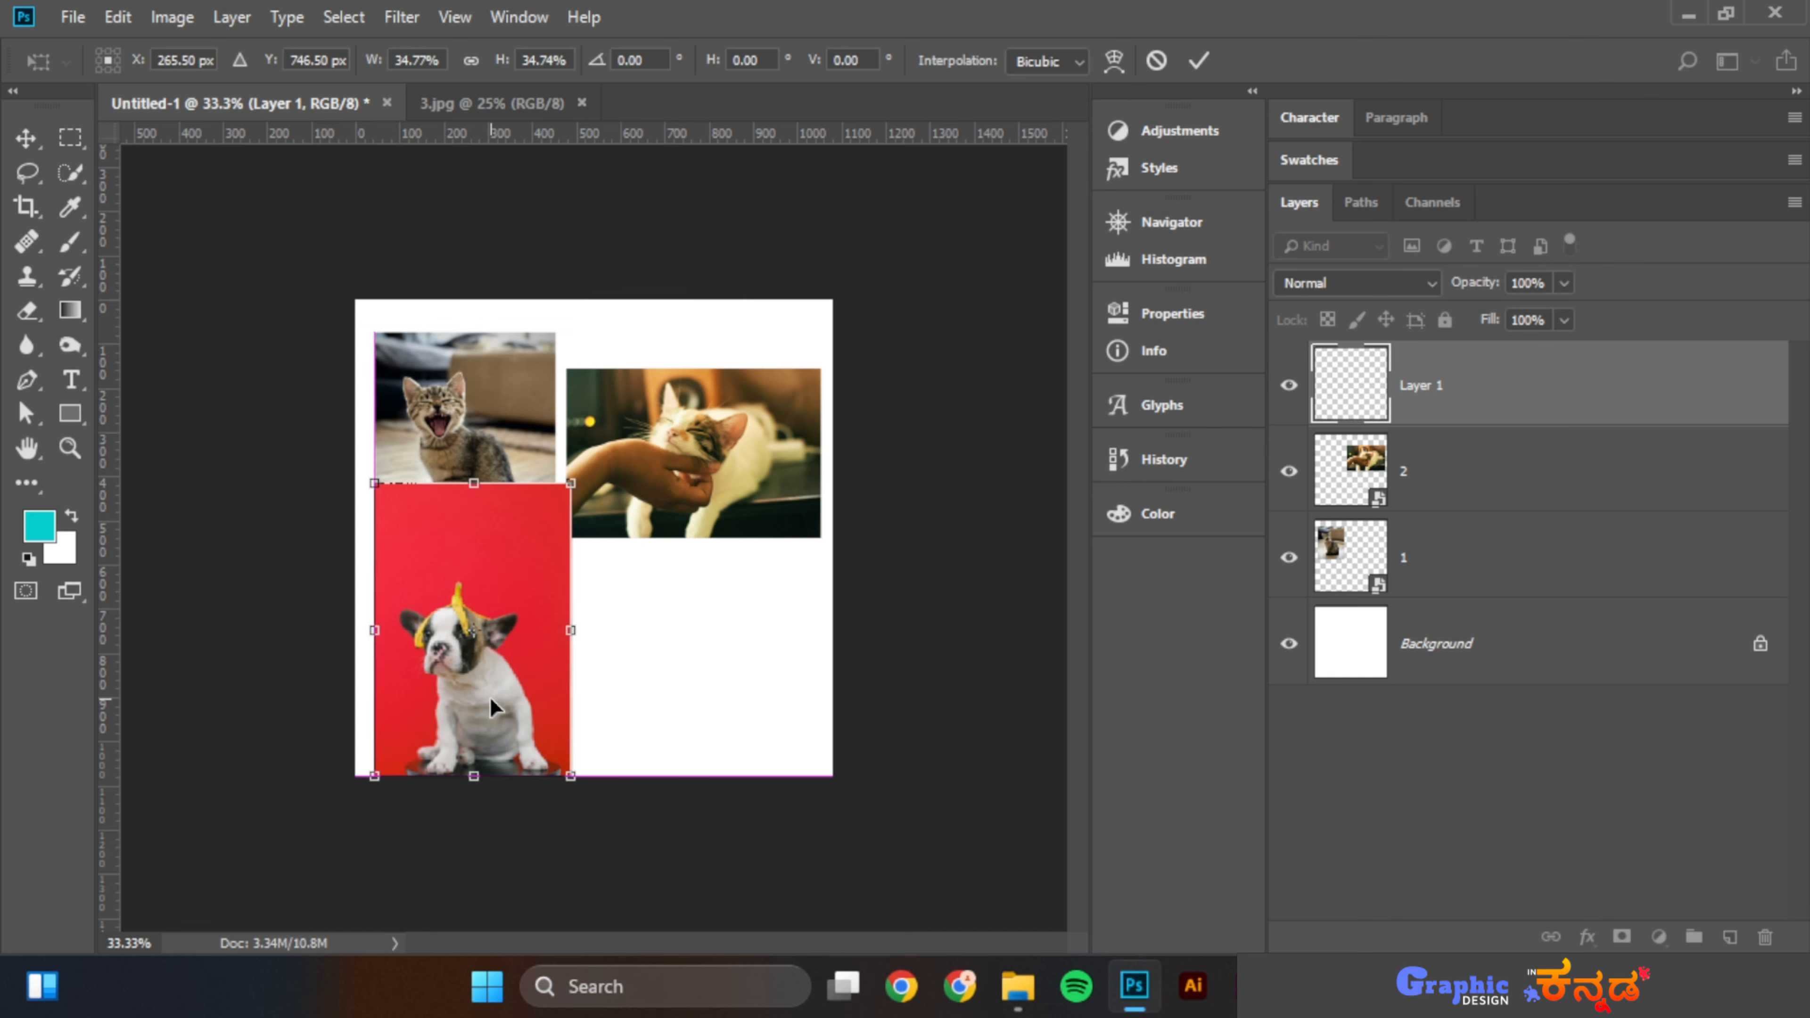
pyautogui.press('Return')
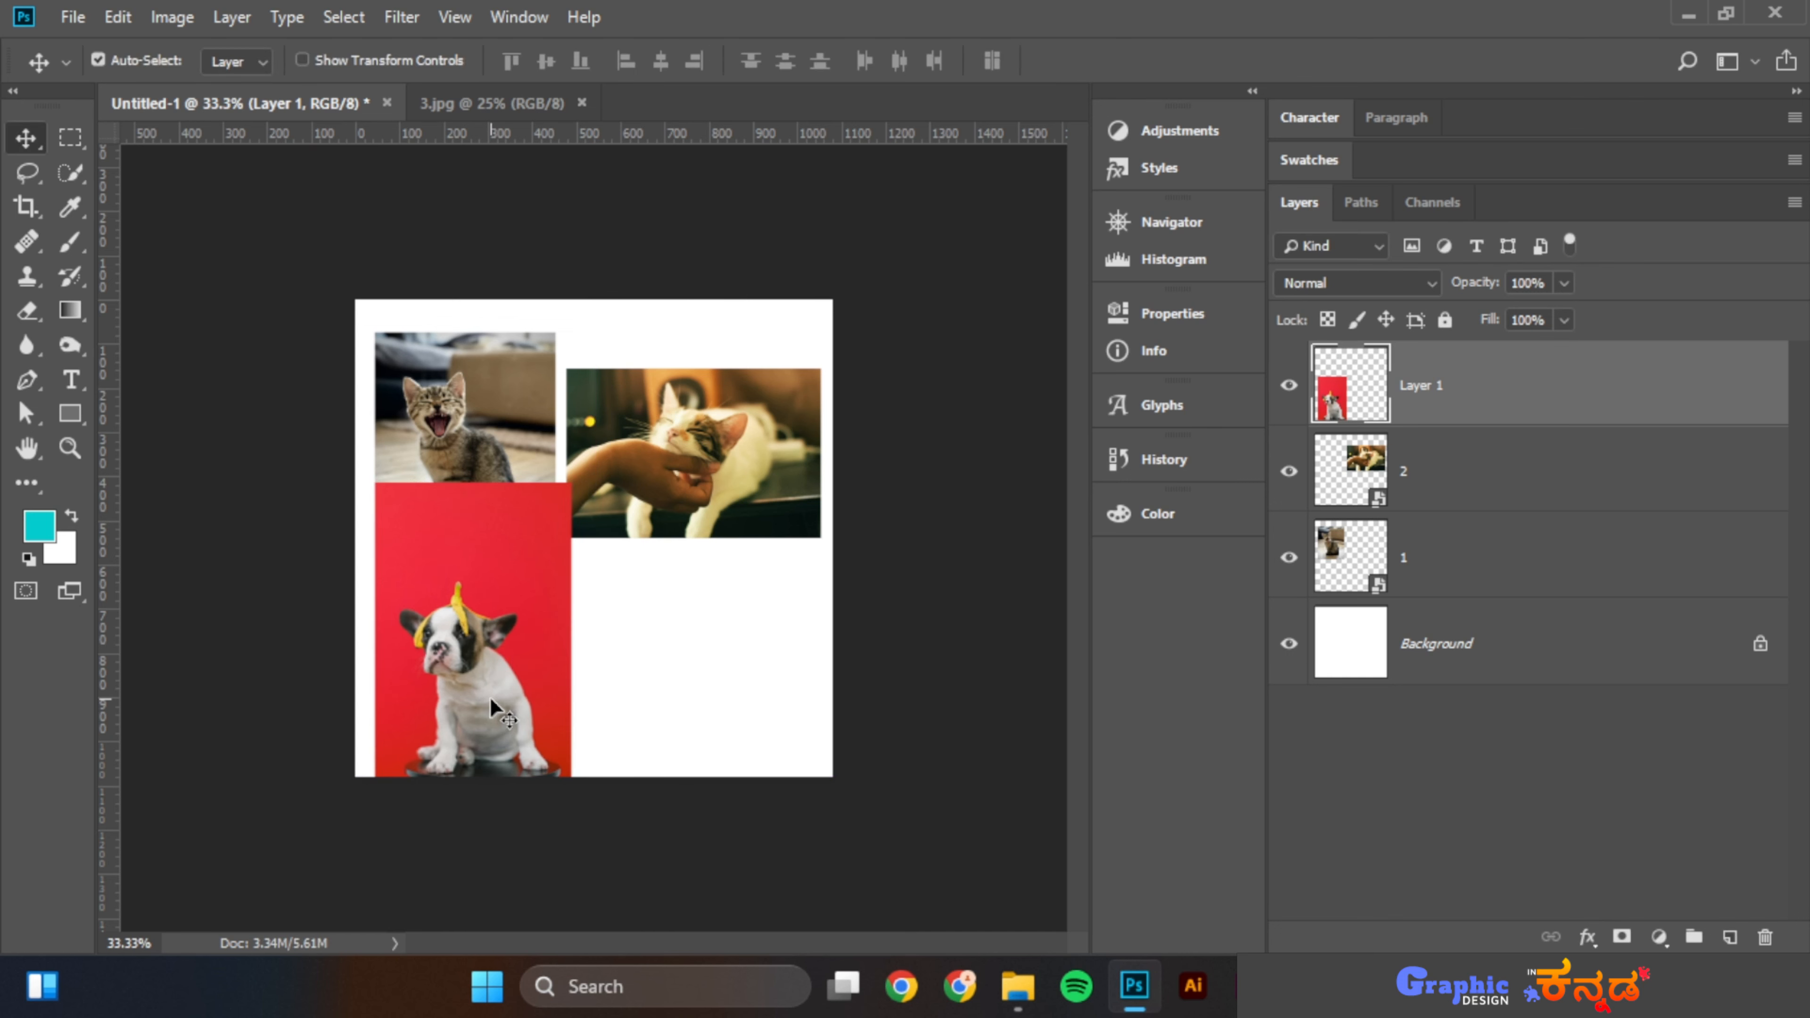
# Open 4.jpg from the Images folder as a separate document
pyautogui.click(73, 17)
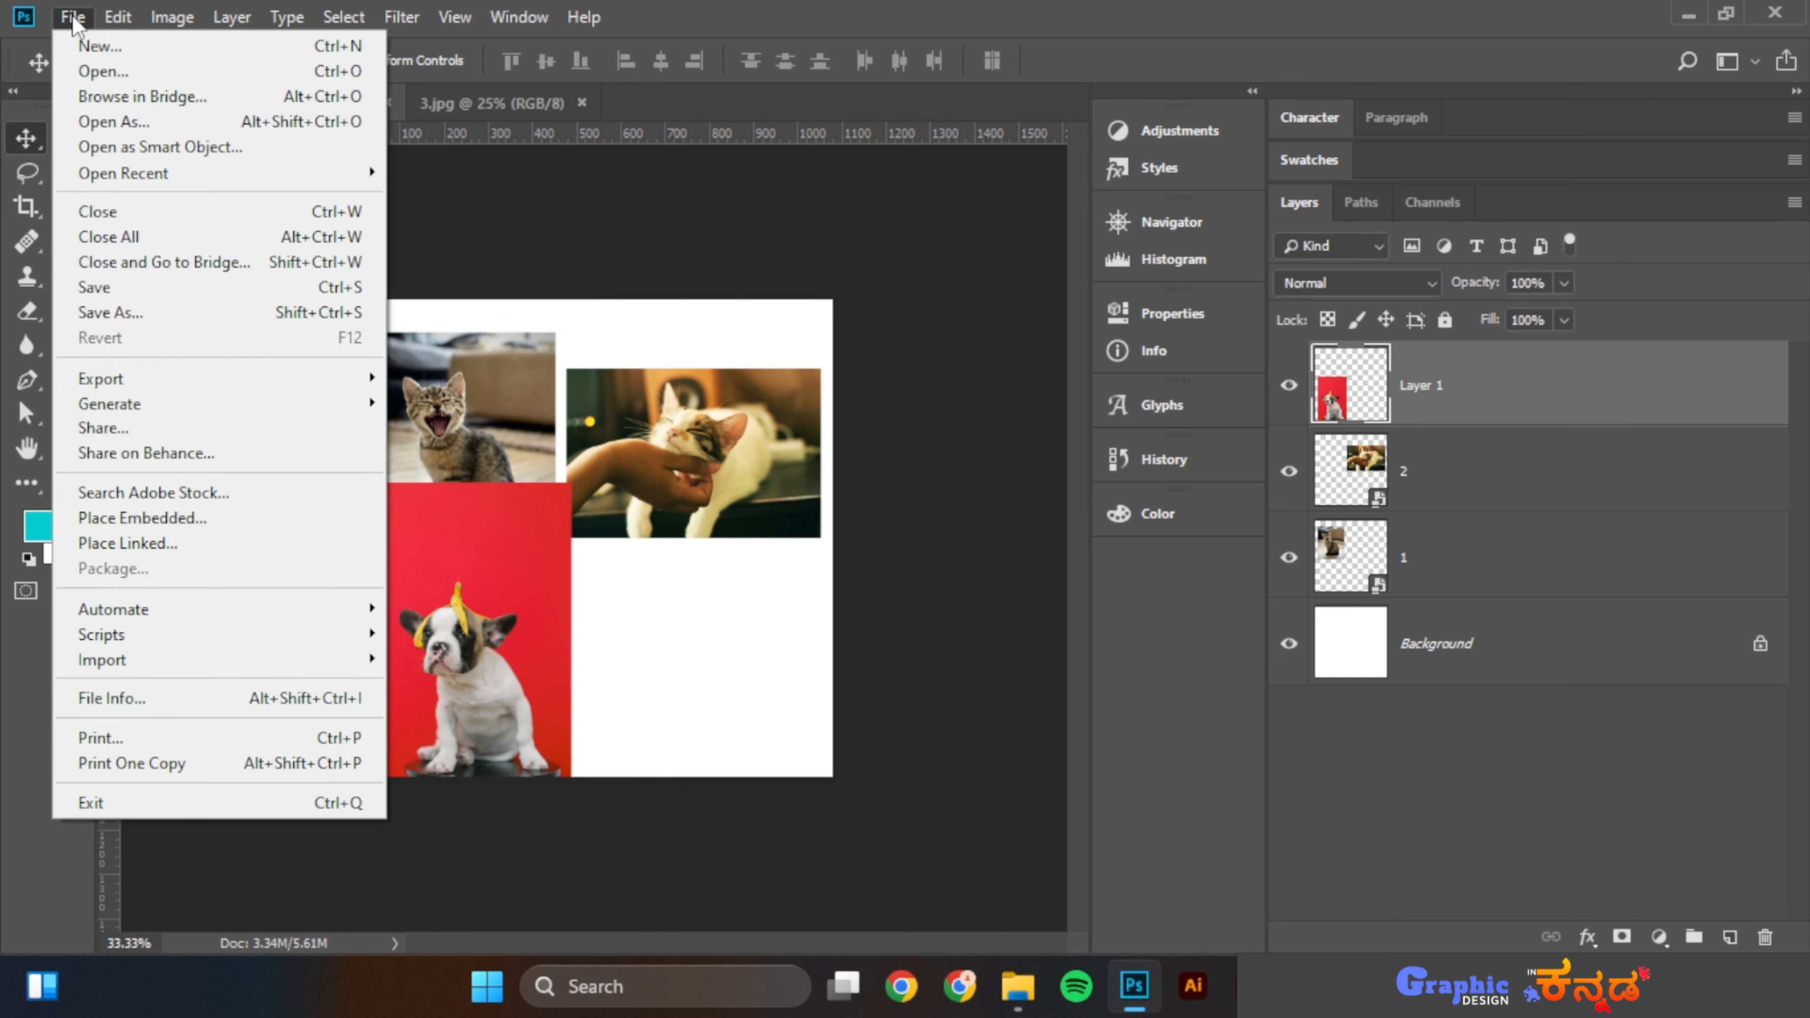
pyautogui.click(89, 70)
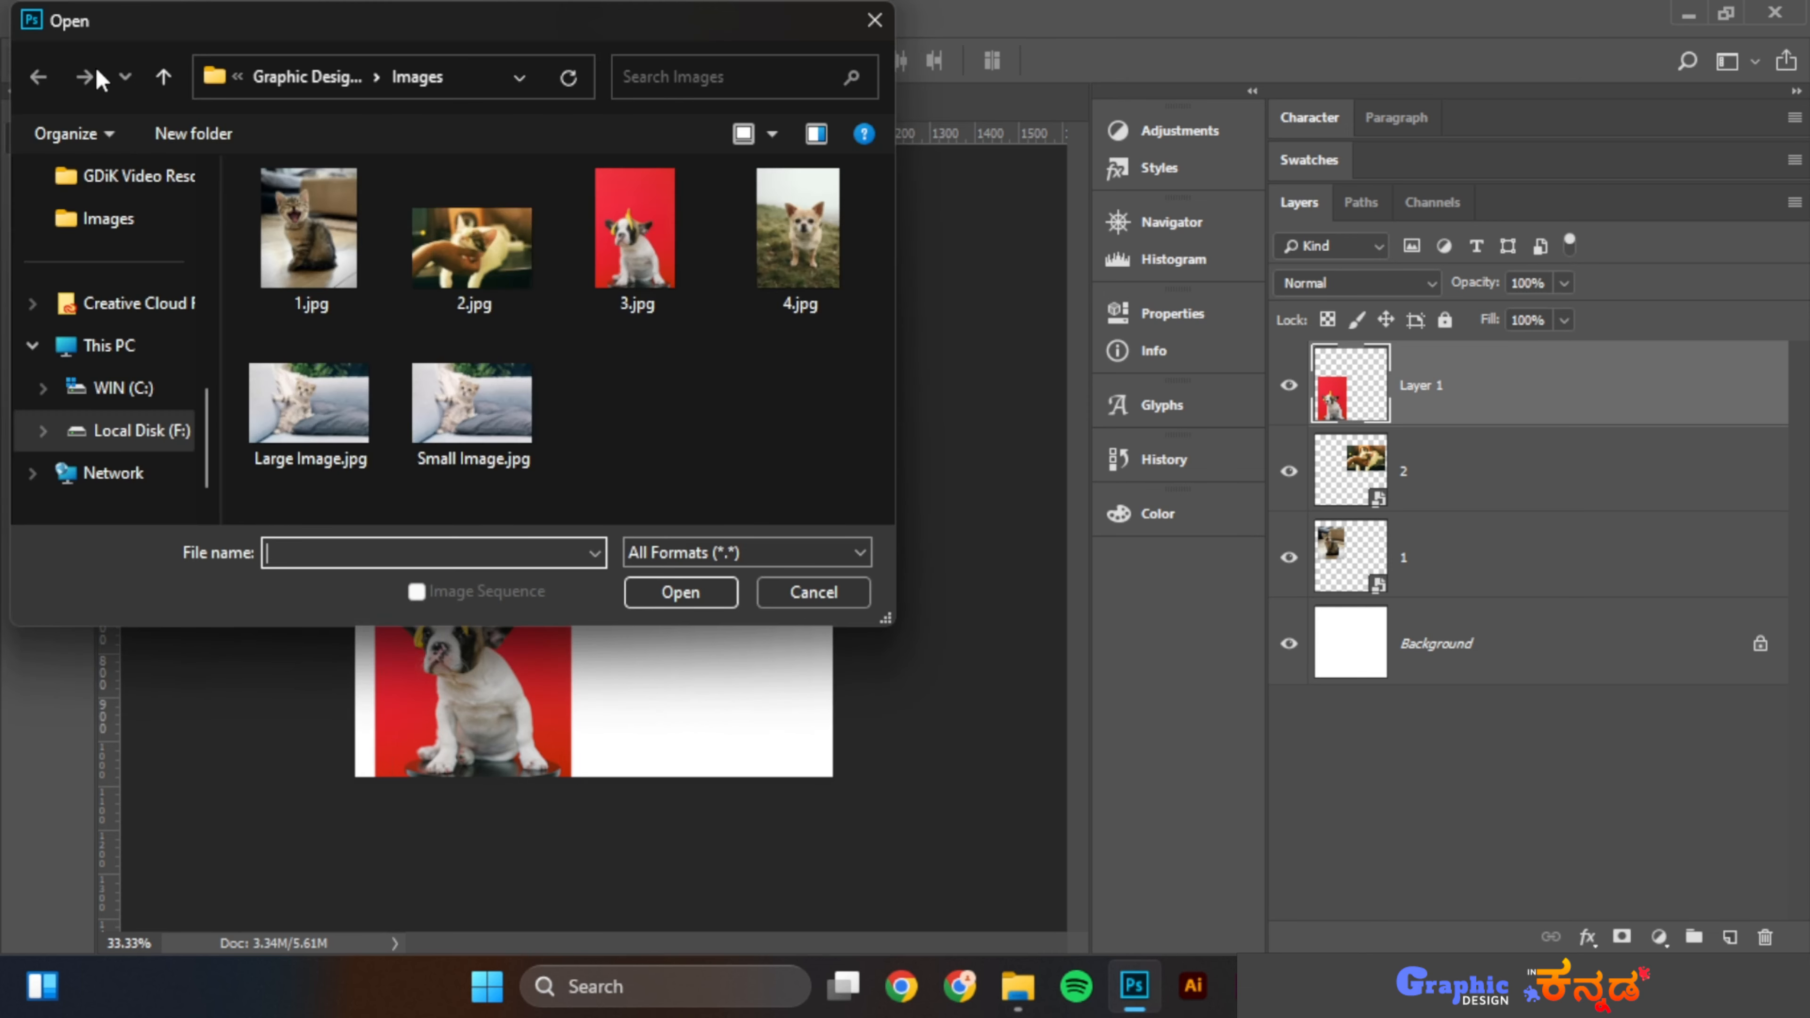
pyautogui.click(784, 267)
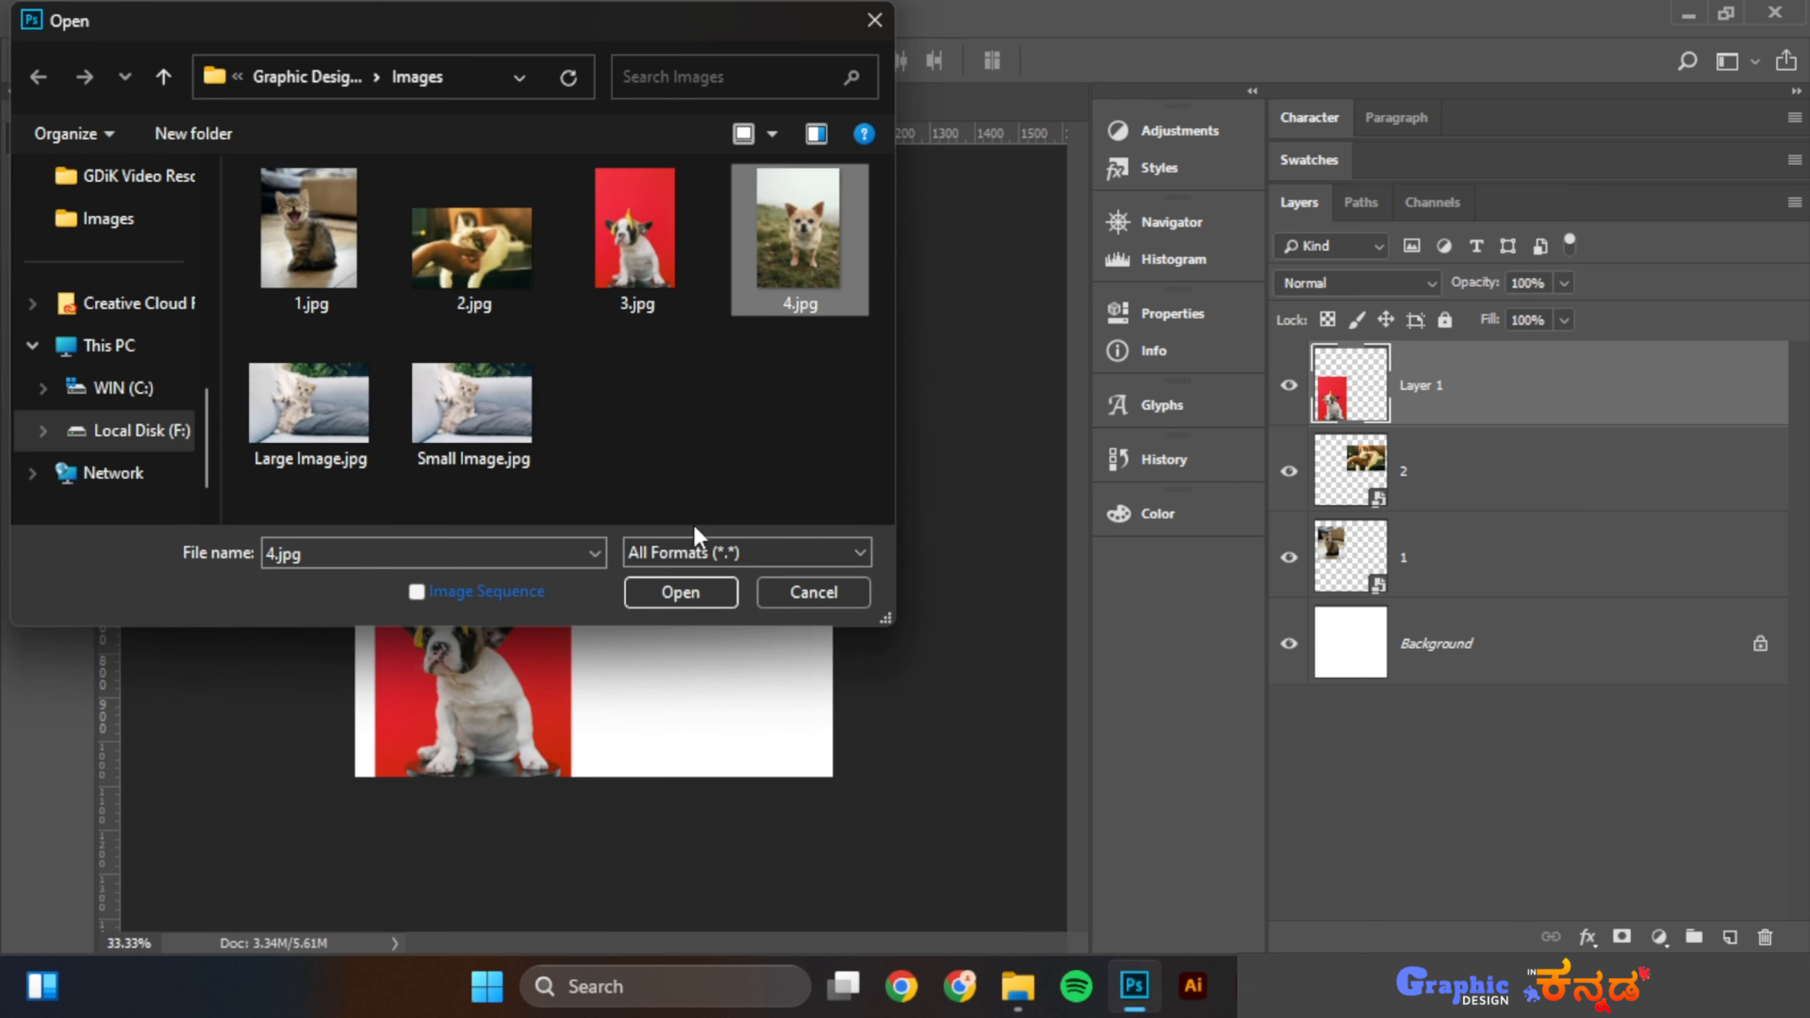
pyautogui.click(681, 593)
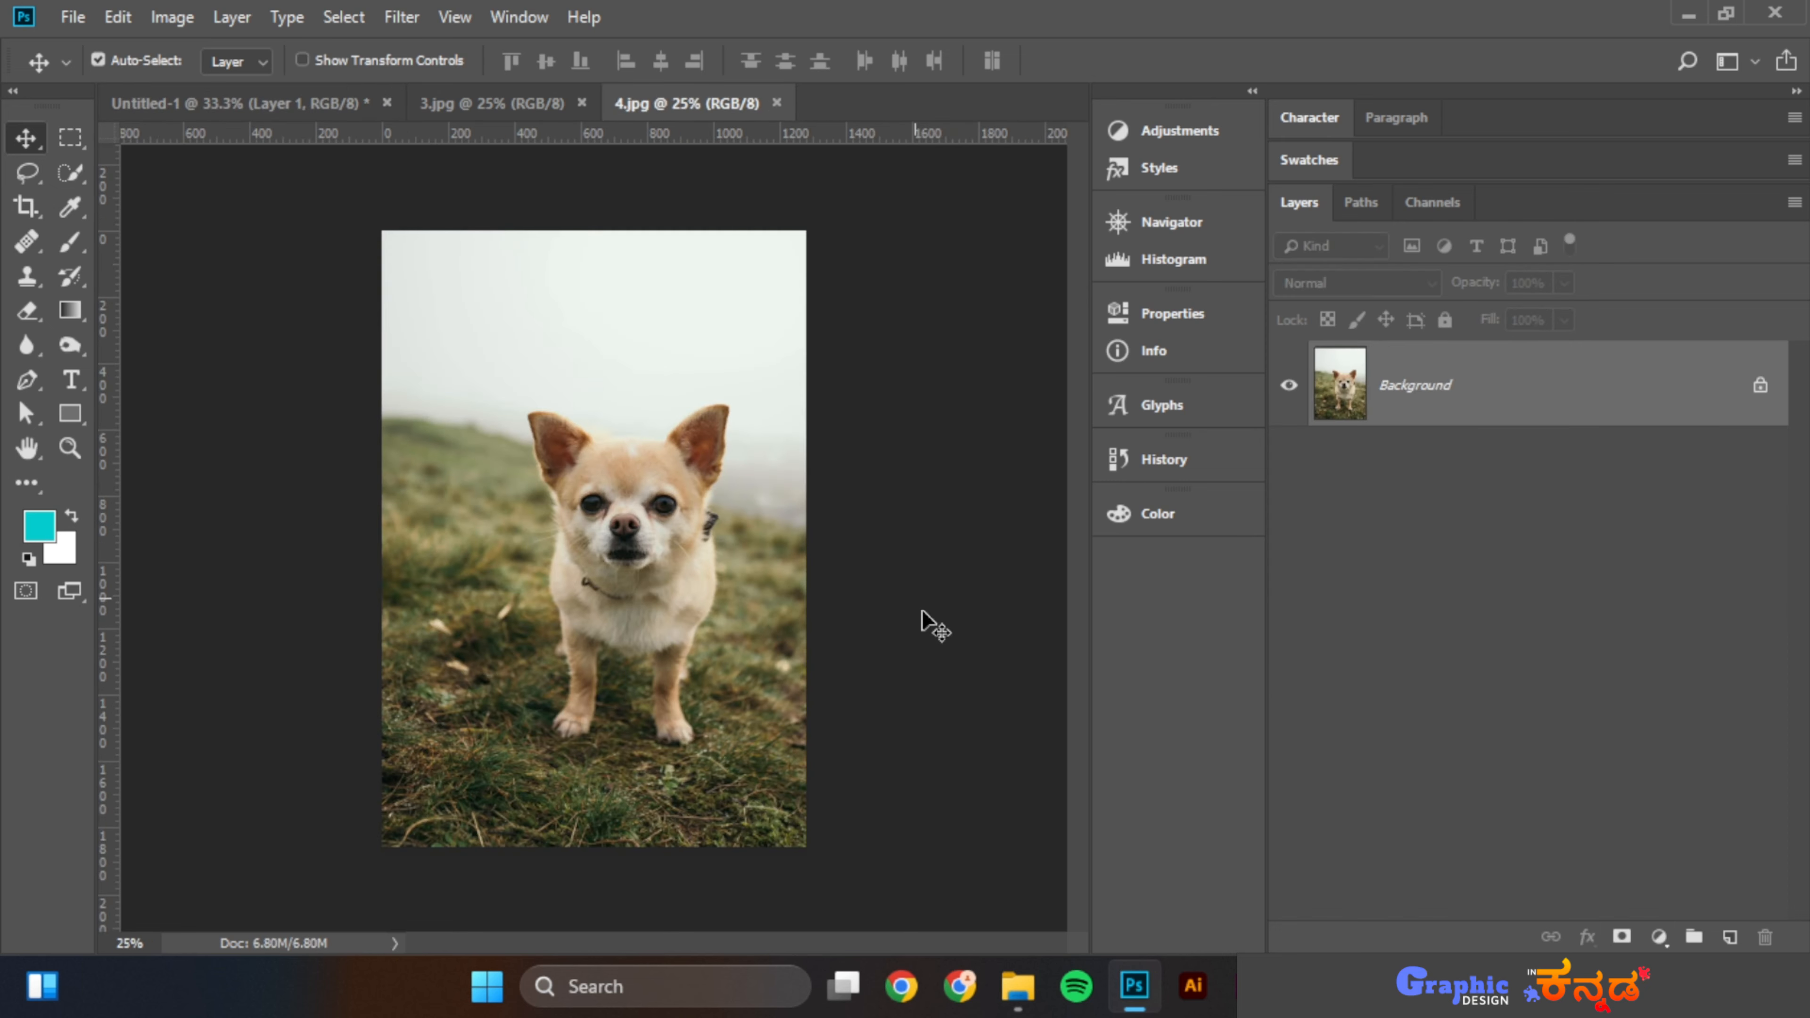
# Switch to File Explorer and examine the pixel dimensions in the file properties of 4.jpg
pyautogui.moveTo(1018, 986)
pyautogui.click(981, 880)
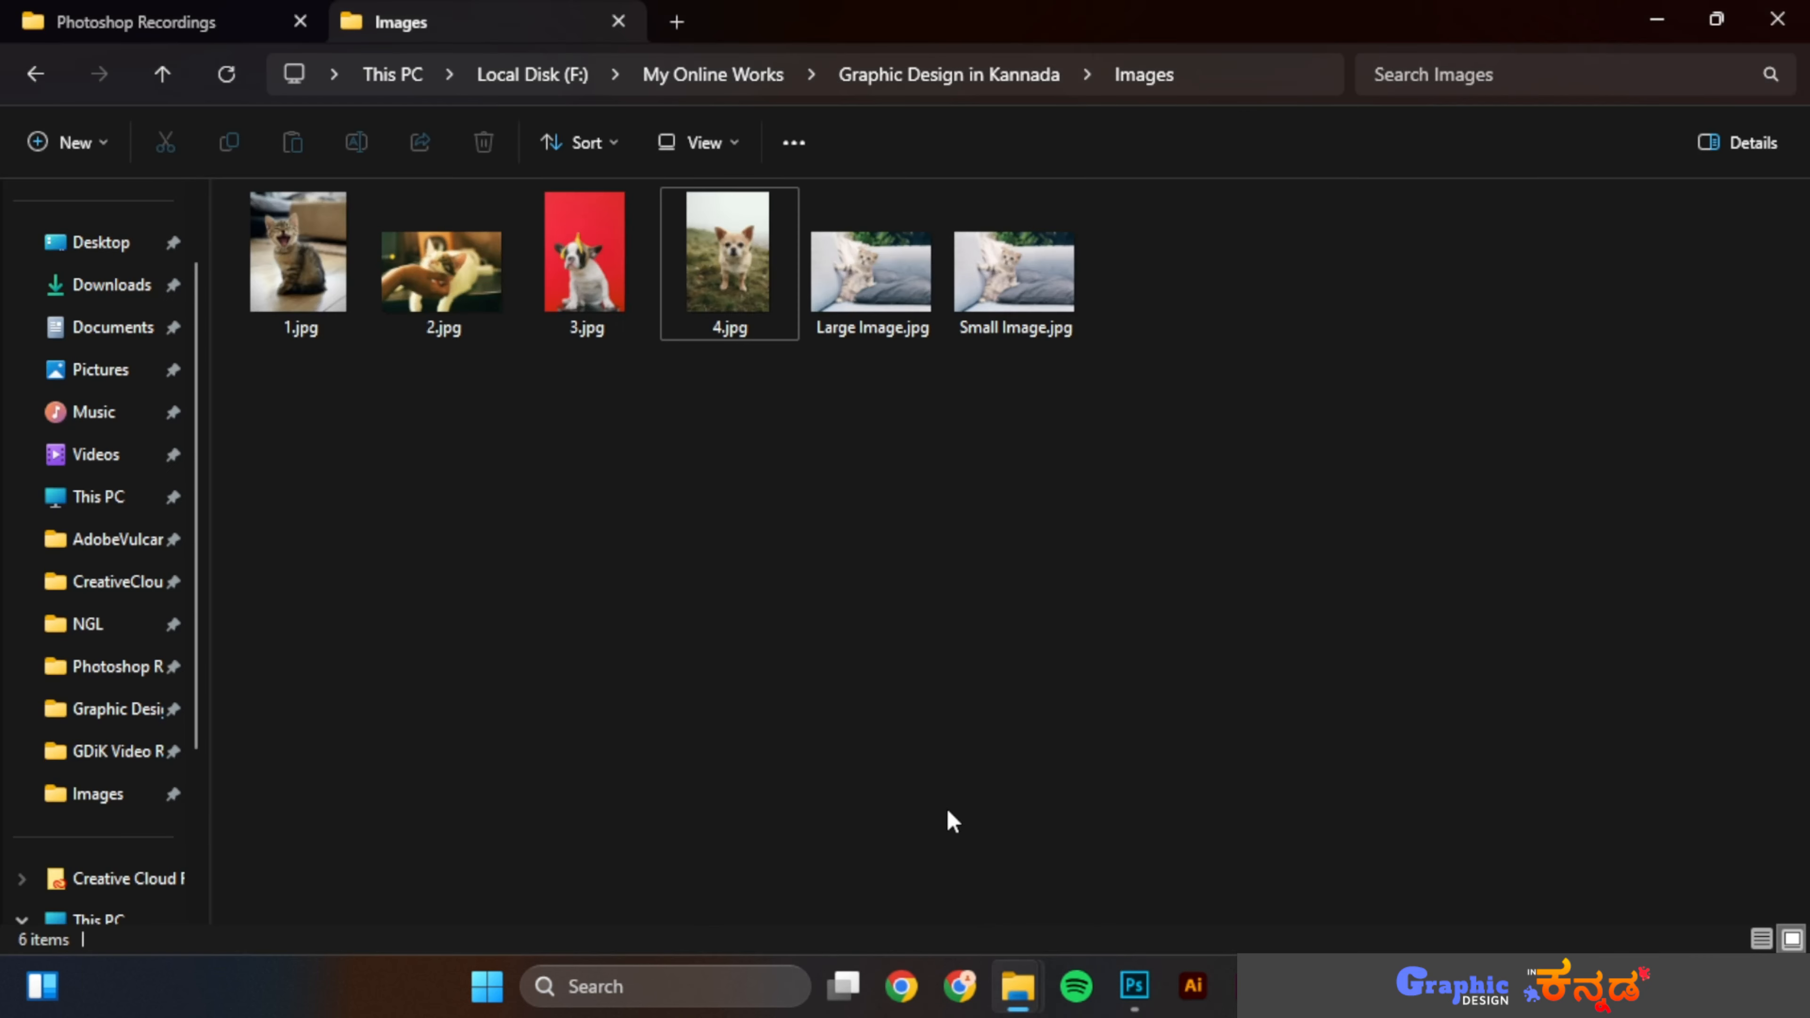
pyautogui.click(744, 298)
pyautogui.rightClick(744, 297)
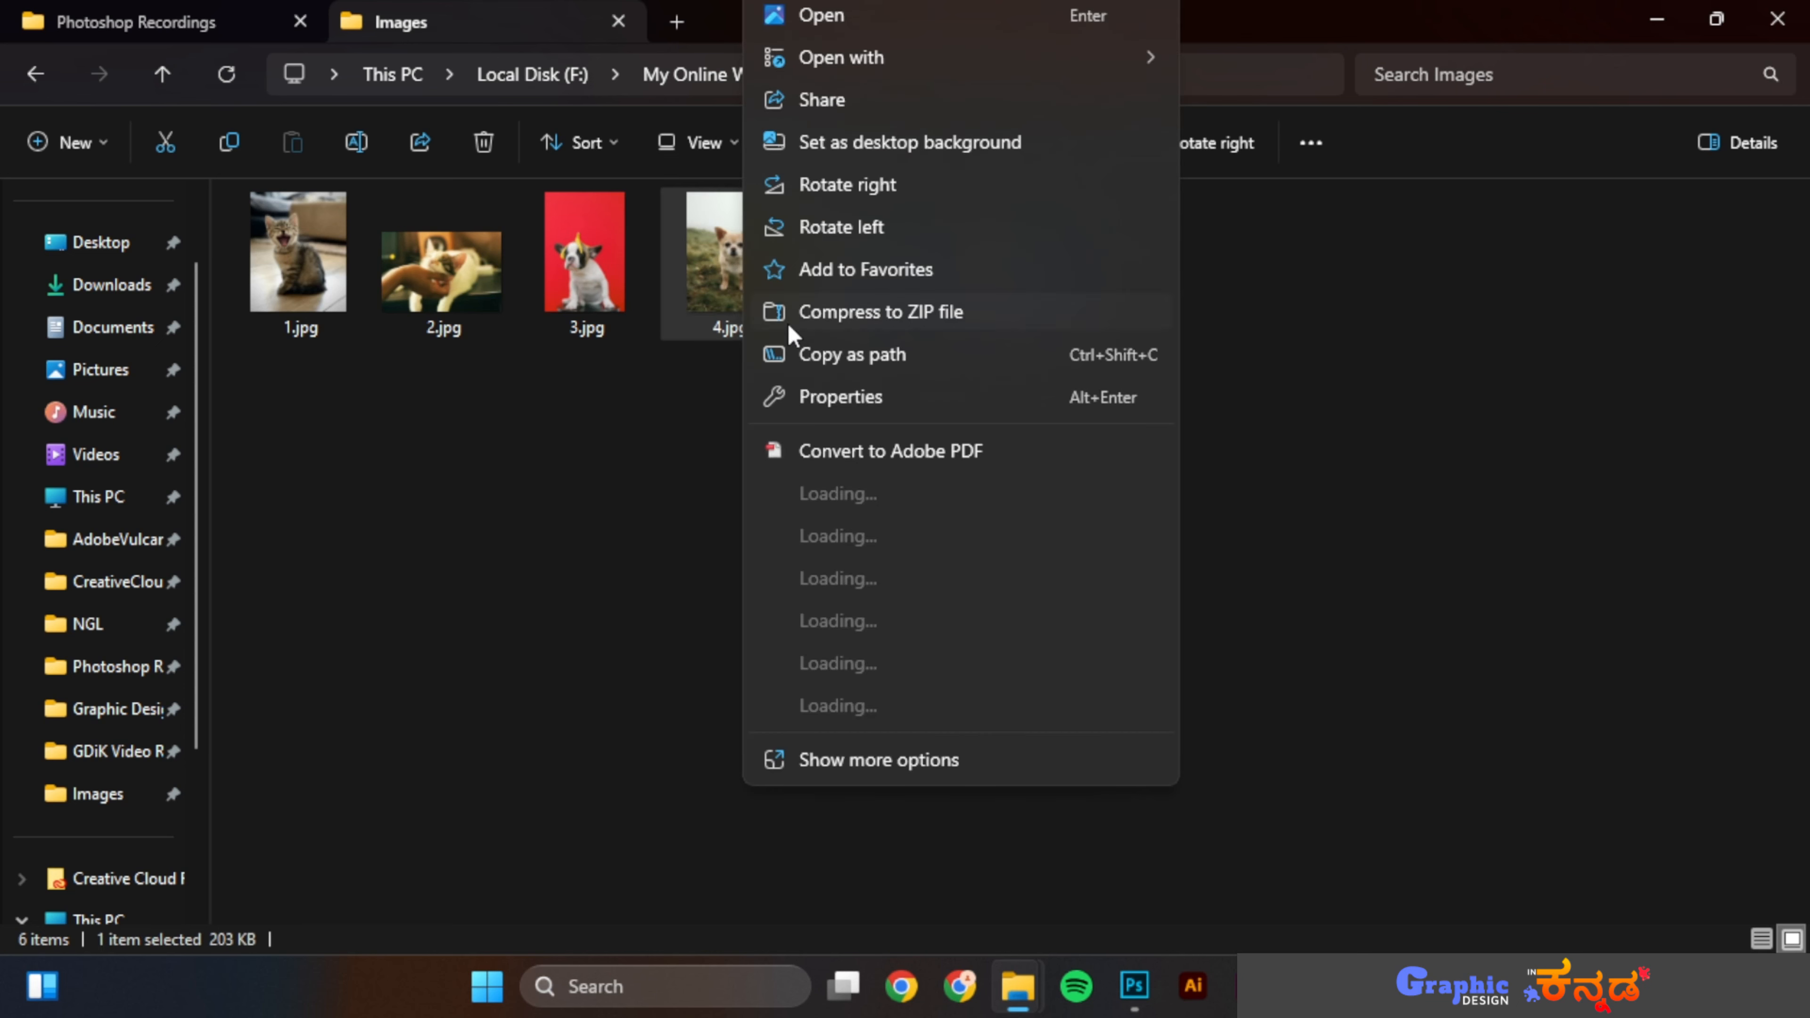
pyautogui.click(813, 395)
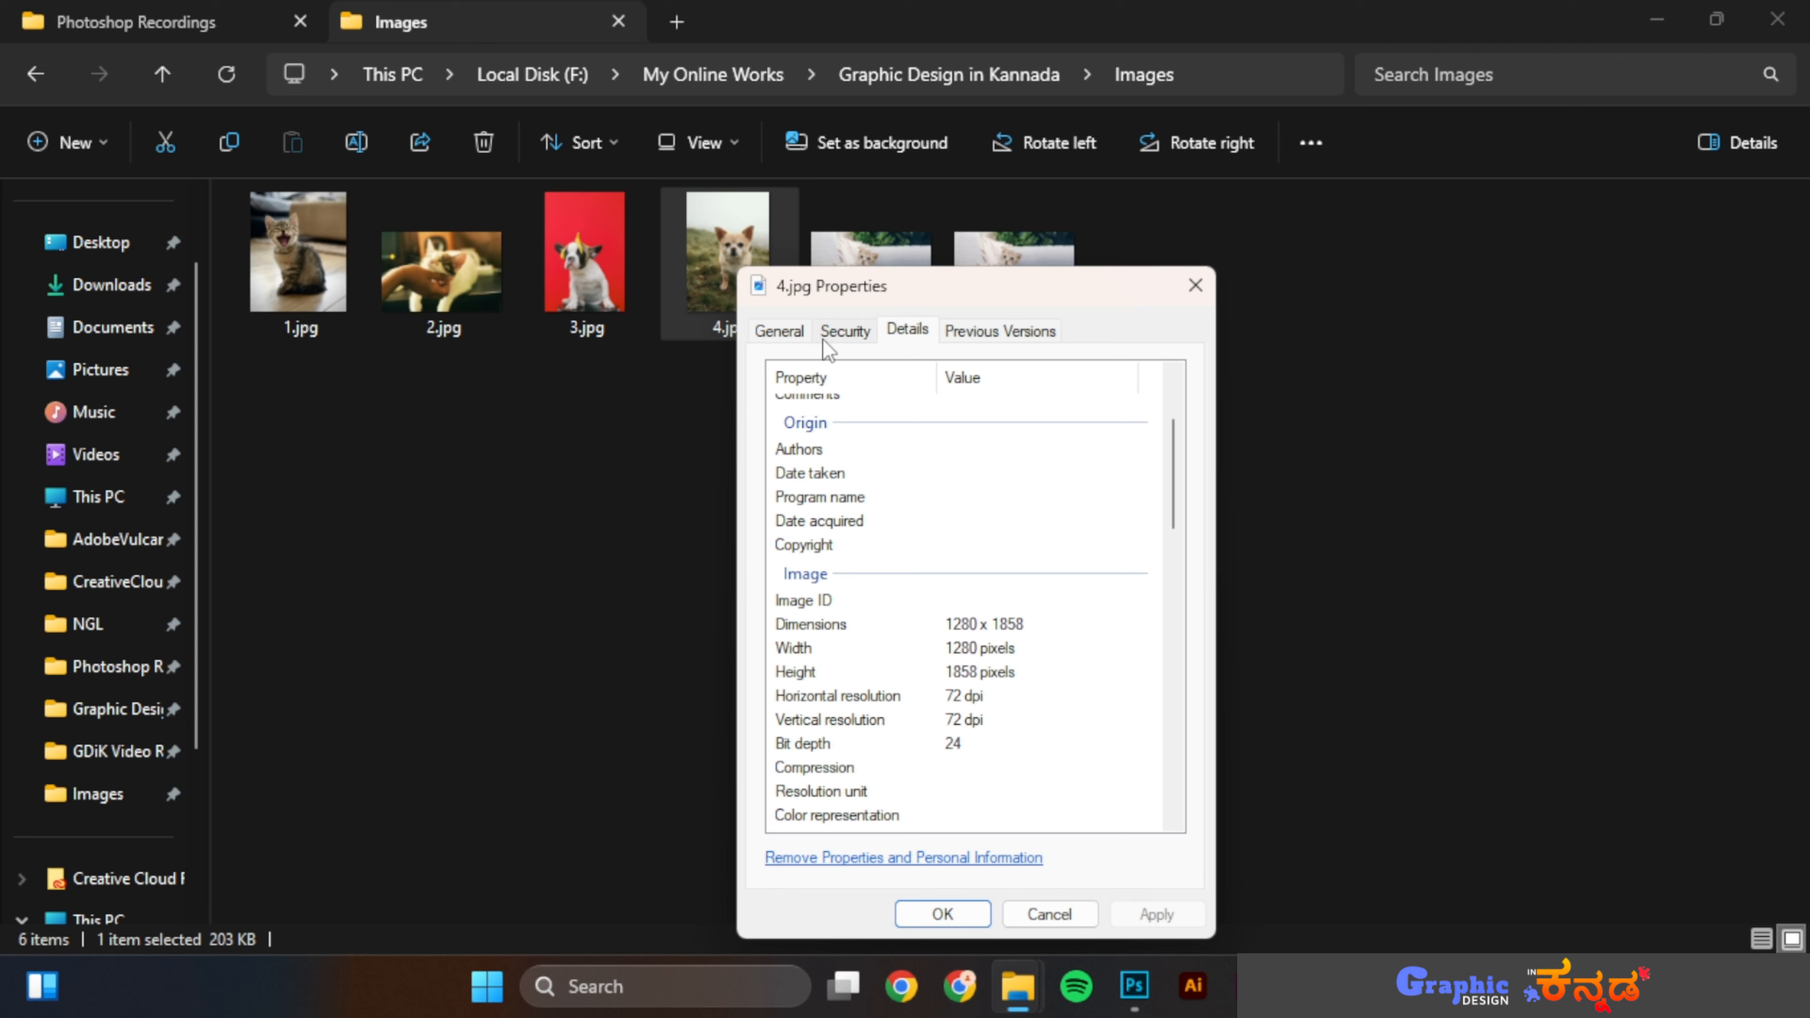
pyautogui.click(779, 336)
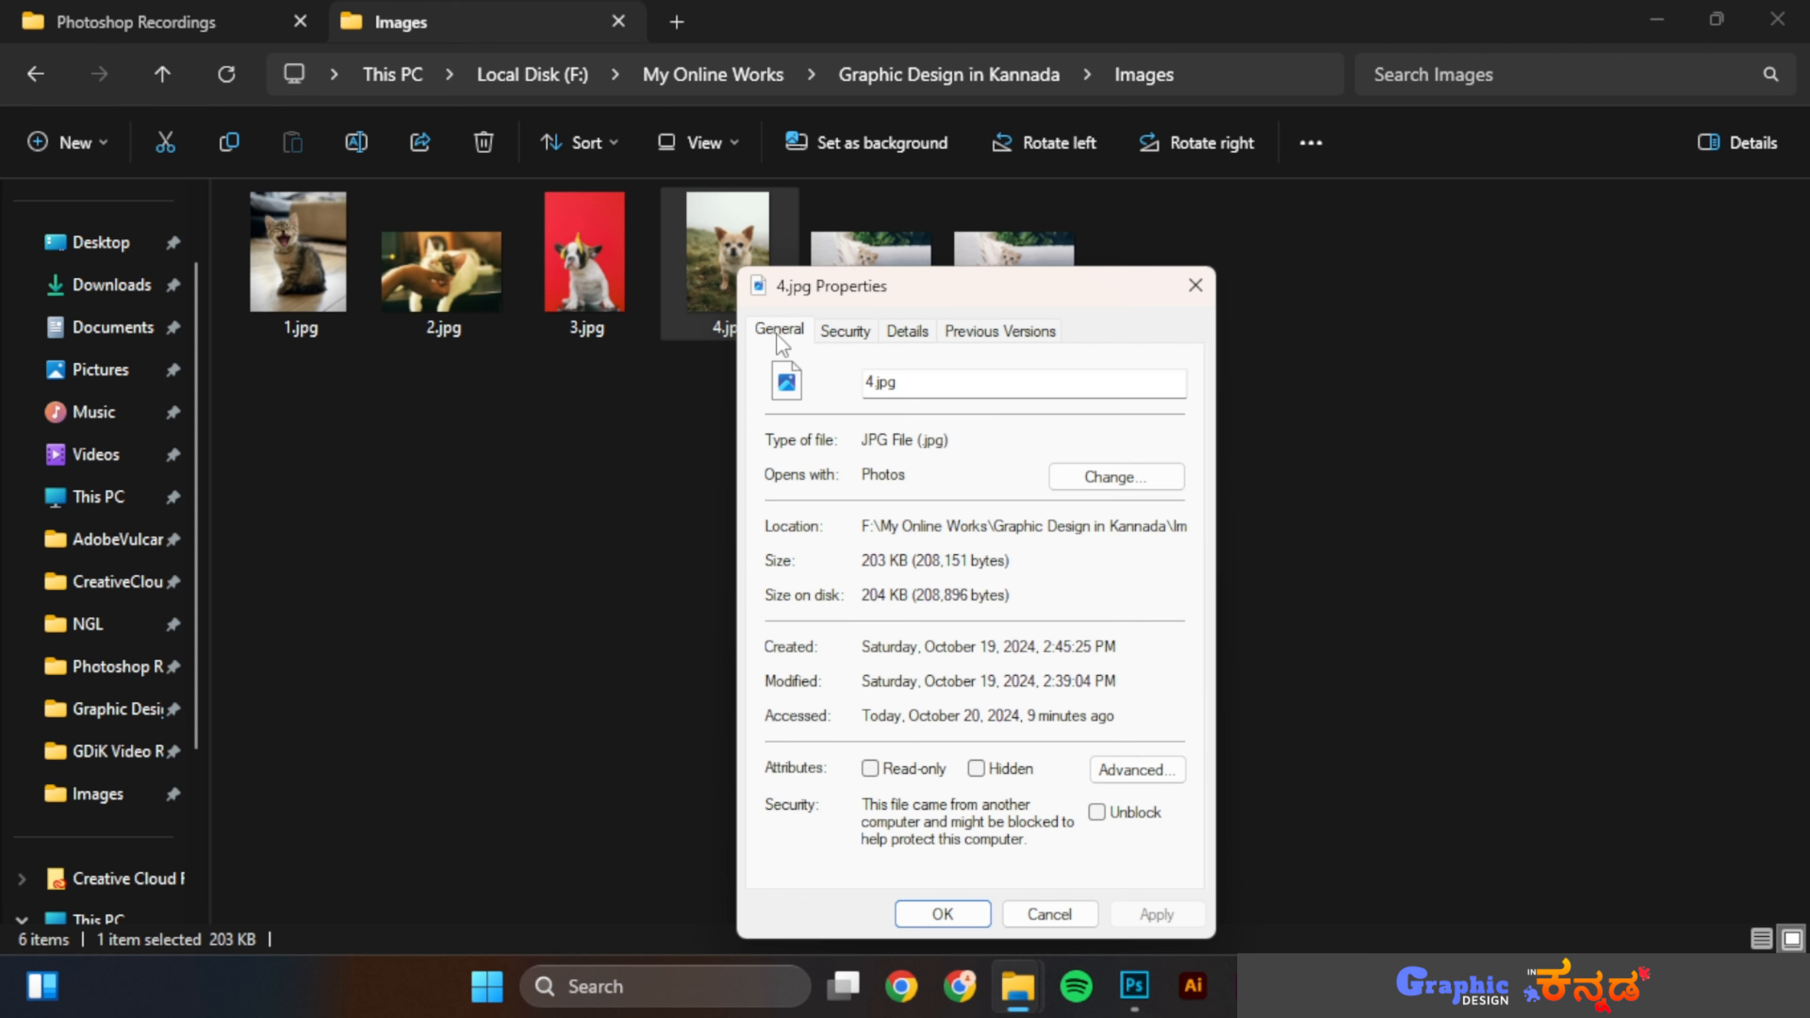
pyautogui.click(917, 336)
pyautogui.scroll(-2, 925, 422)
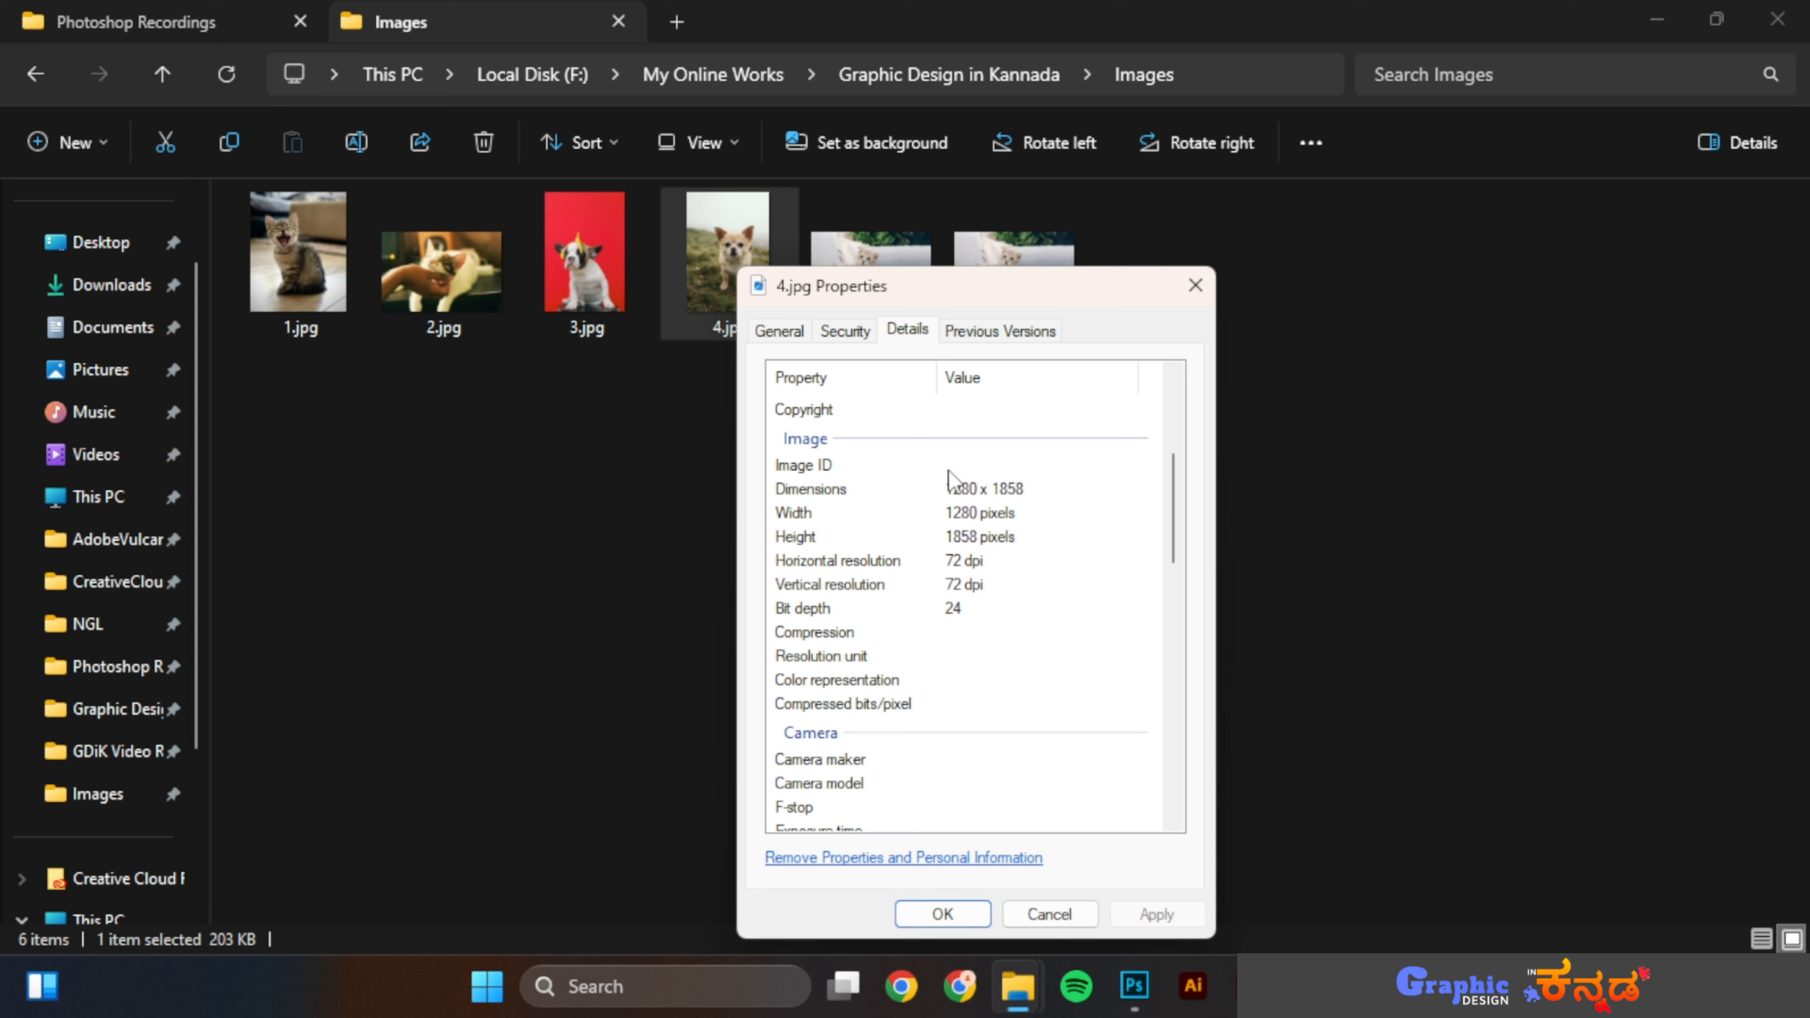
# Switch back to Photoshop and copy the 4.jpg dog image into the Untitled-1 document with the Move tool
pyautogui.click(1135, 997)
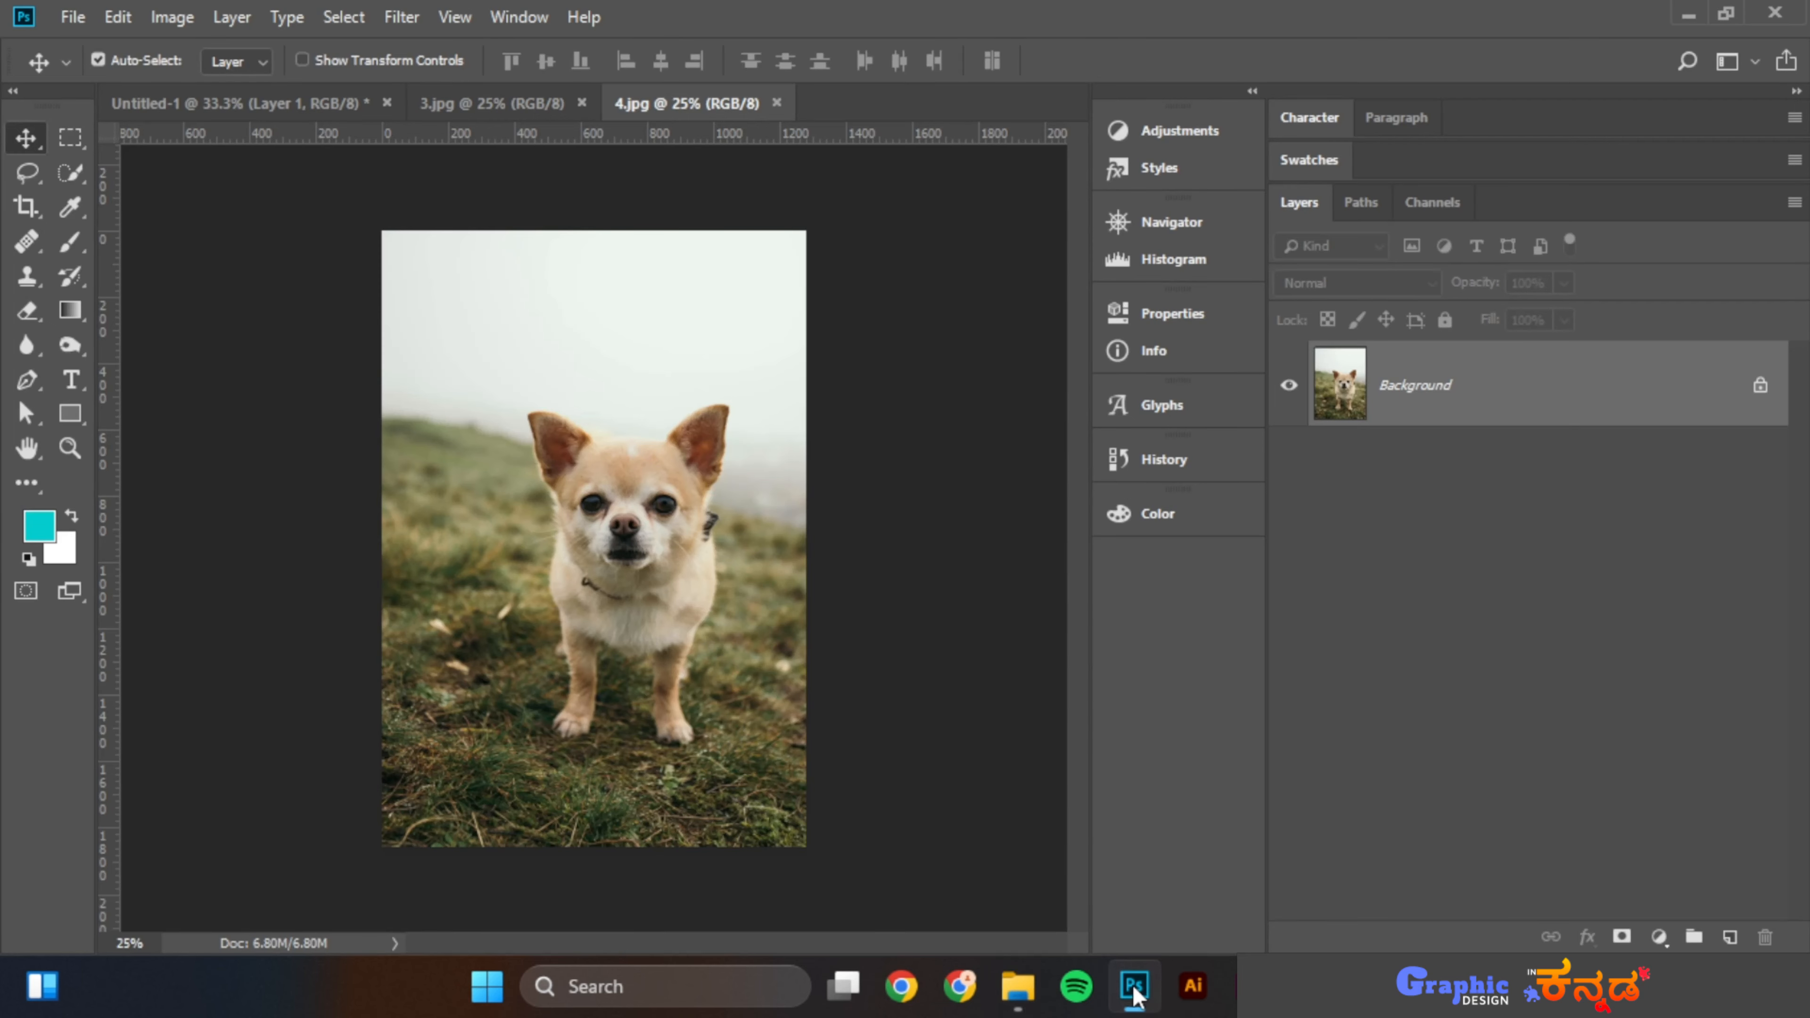
pyautogui.click(245, 108)
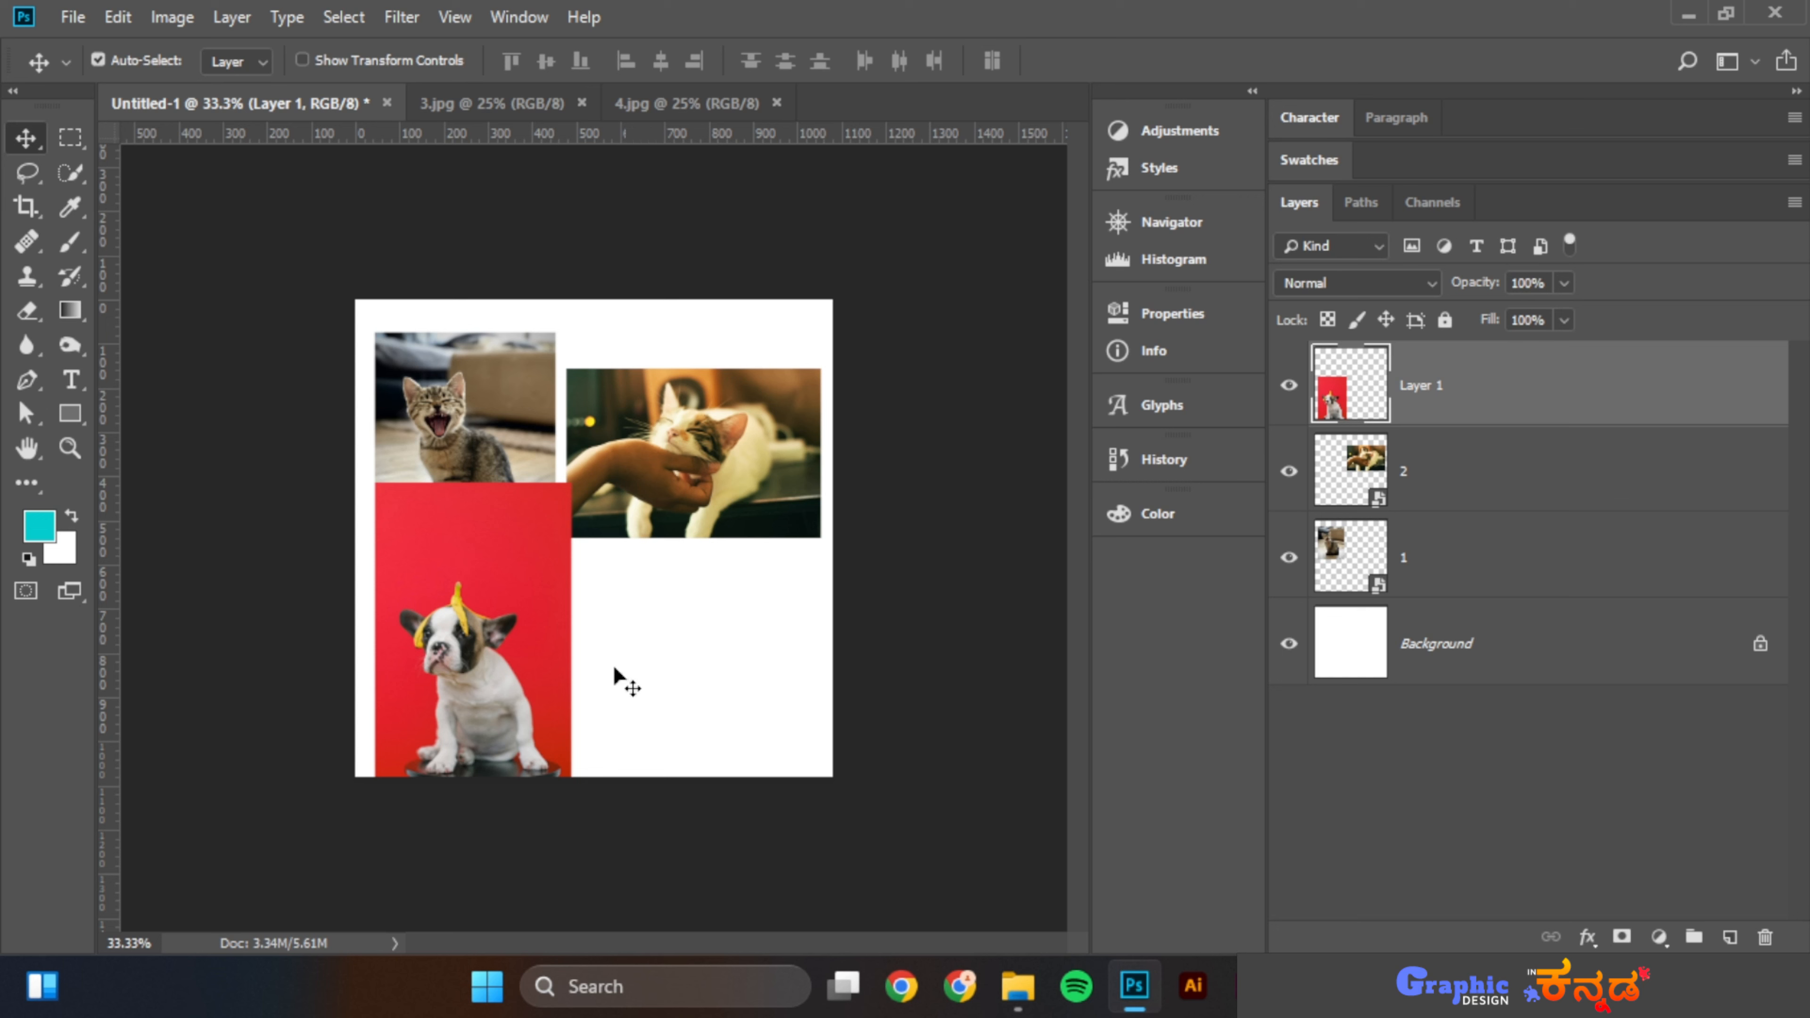
pyautogui.click(655, 106)
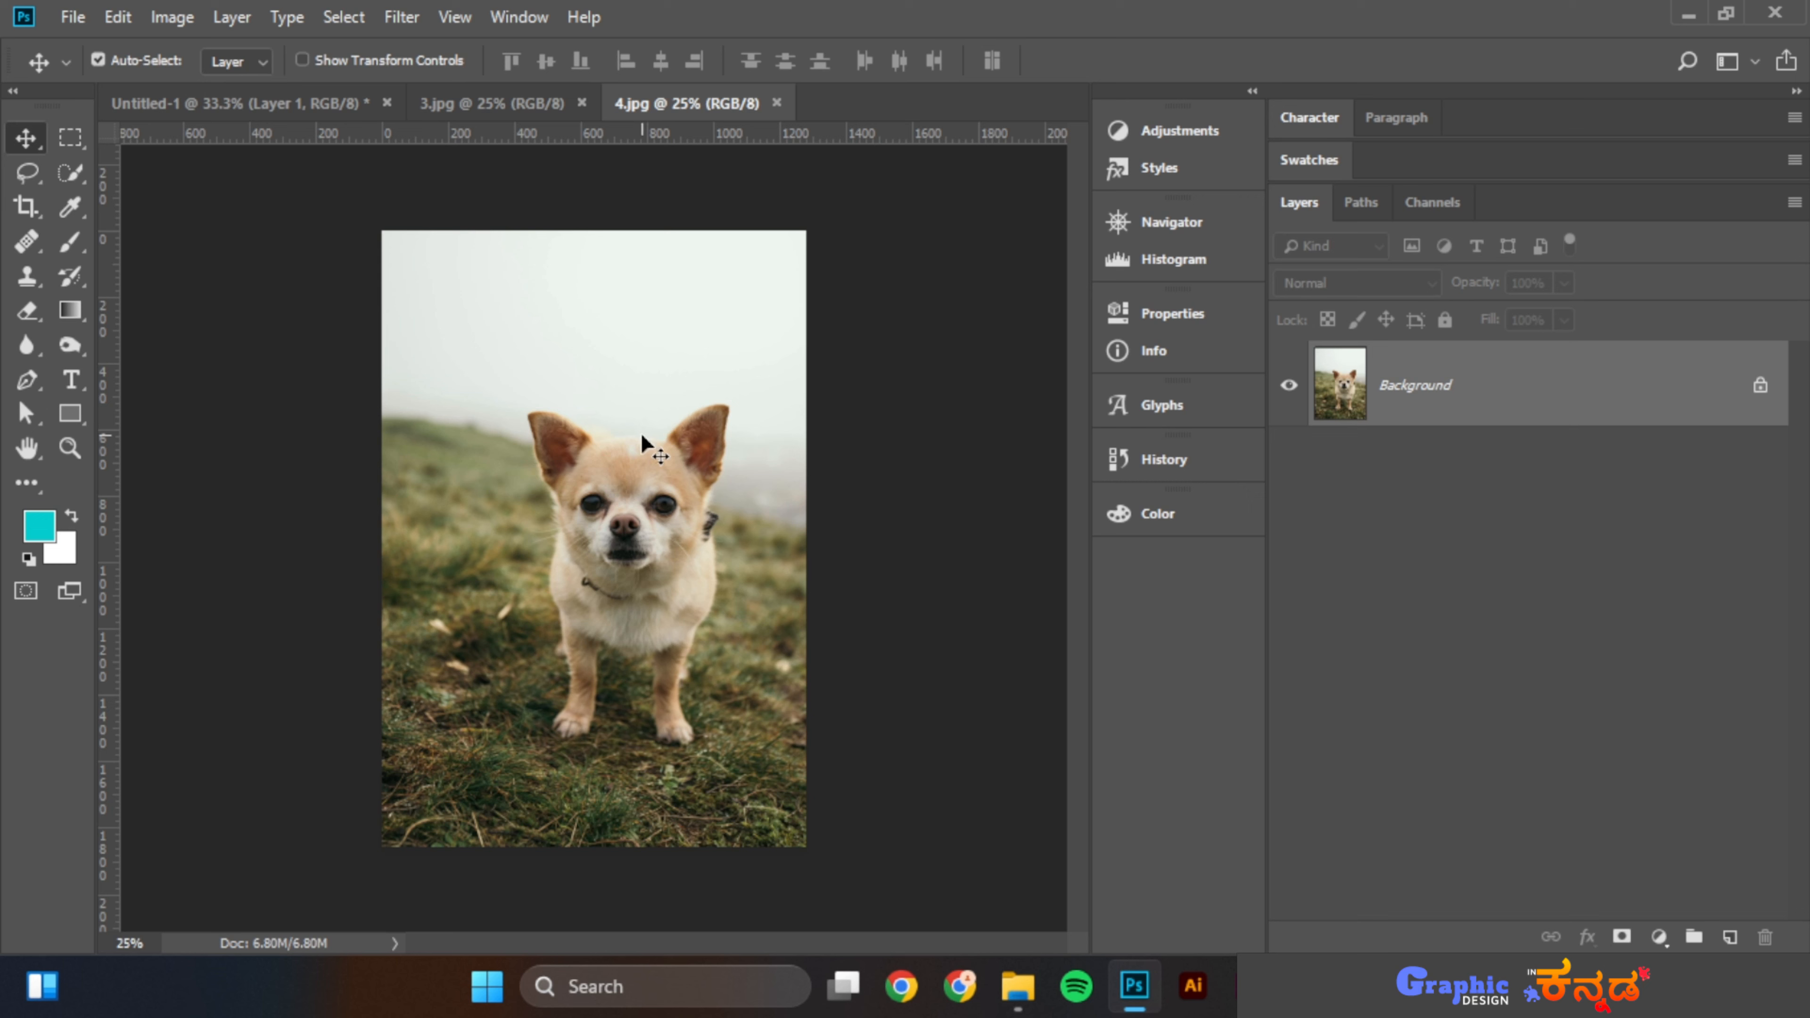
pyautogui.moveTo(640, 433); pyautogui.dragTo(610, 473)
# Reposition the copied 4.jpg dog photo so the dog sits further right on the canvas
pyautogui.moveTo(647, 540); pyautogui.dragTo(649, 595)
pyautogui.hotkey('ctrl', '-')
pyautogui.hotkey('ctrl', '-')
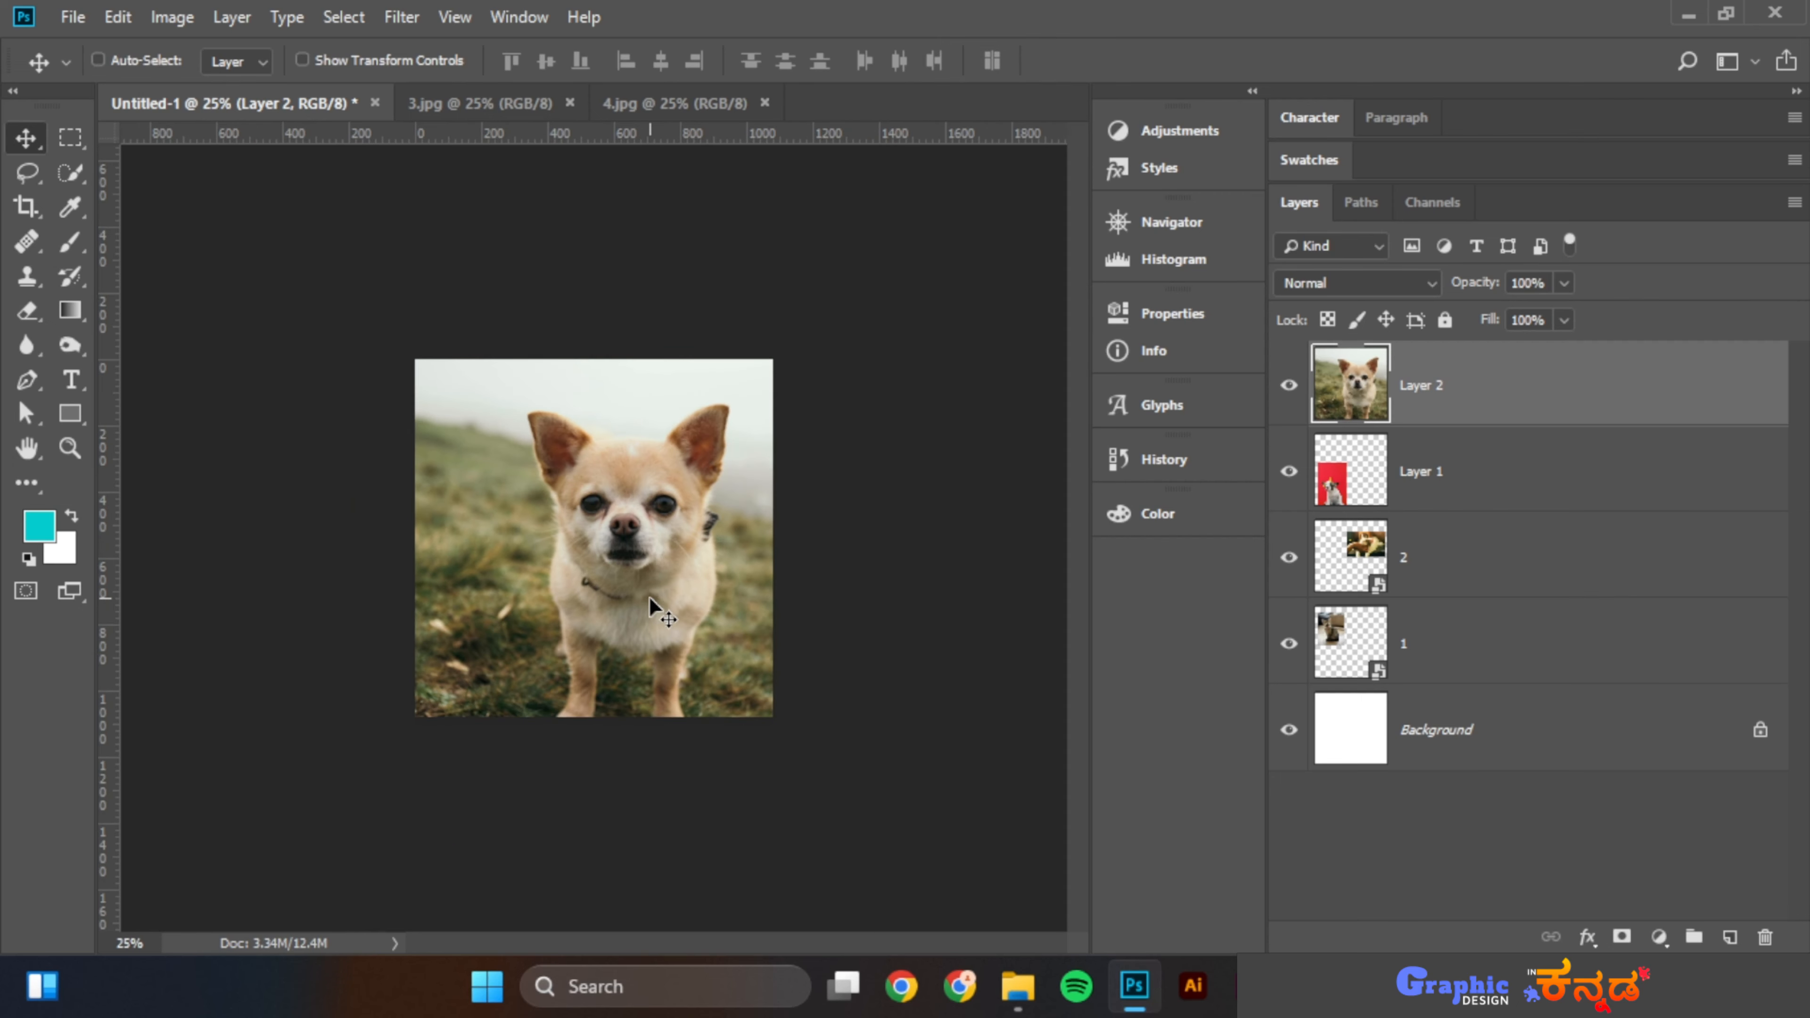
pyautogui.moveTo(572, 522); pyautogui.dragTo(577, 571)
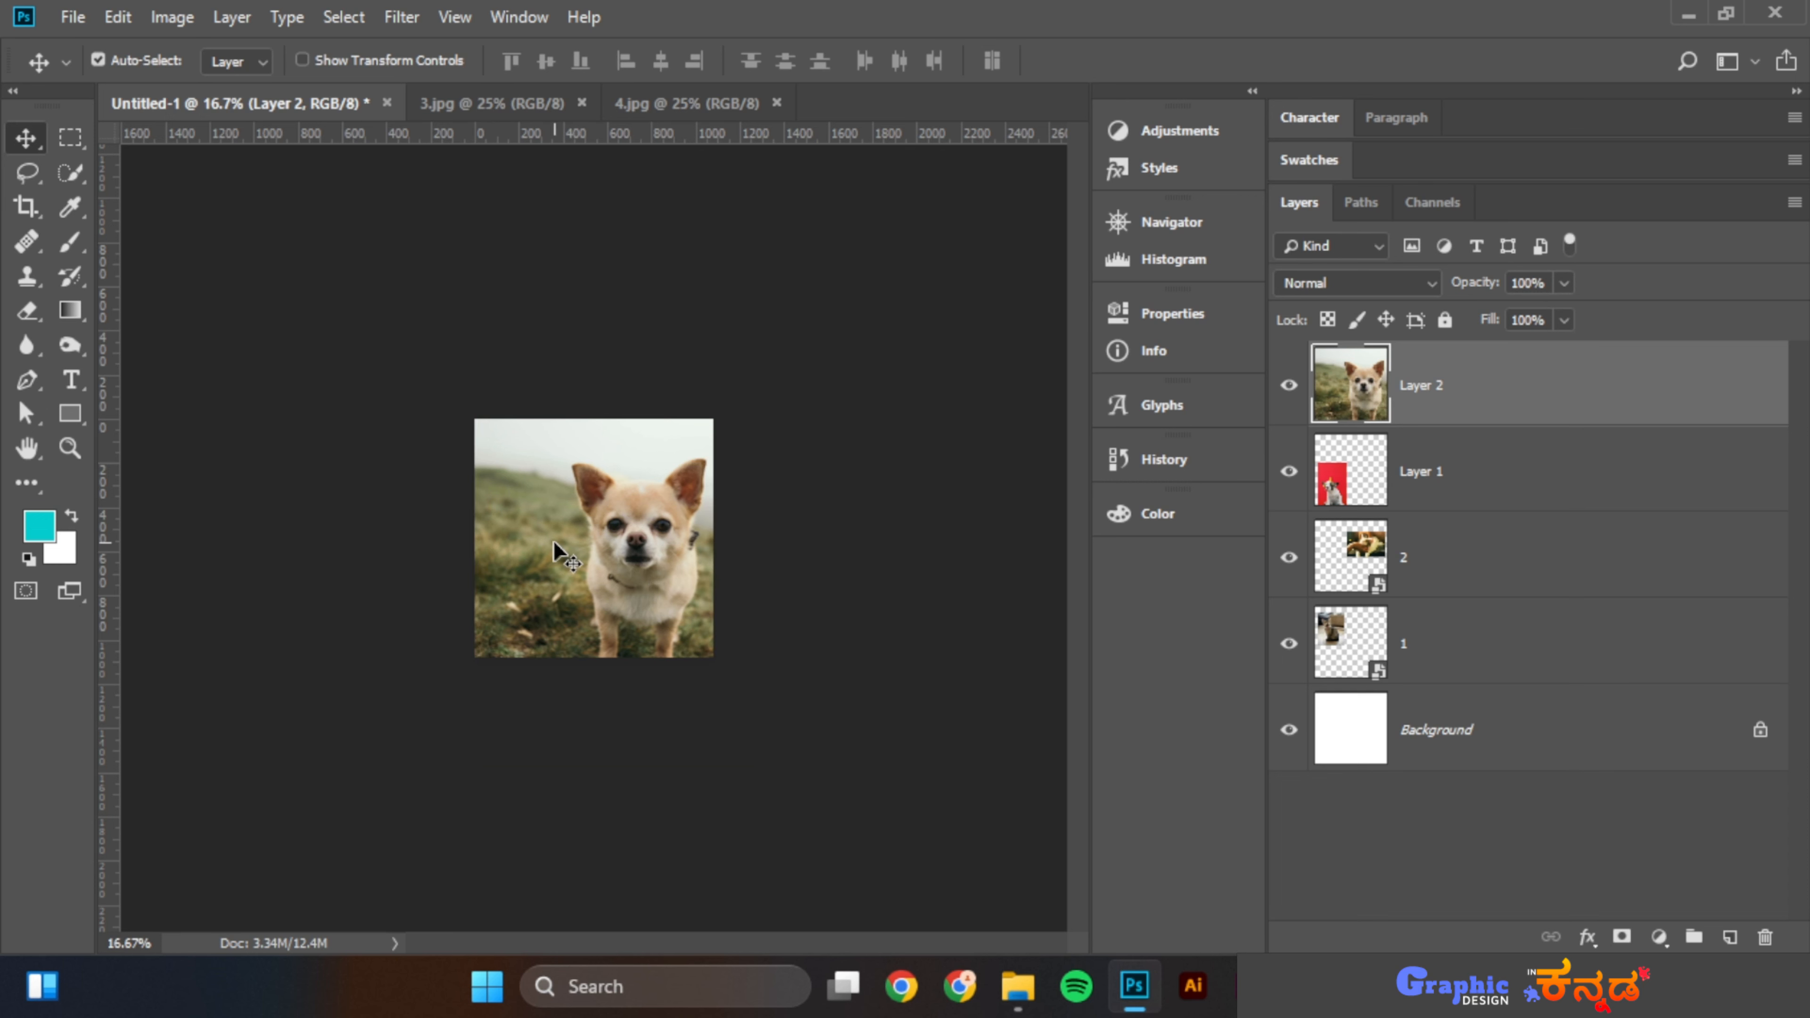
# Shrink the chihuahua photo on Layer 2 with Free Transform and place it in the lower-right corner of the canvas
pyautogui.hotkey('ctrl', 't')
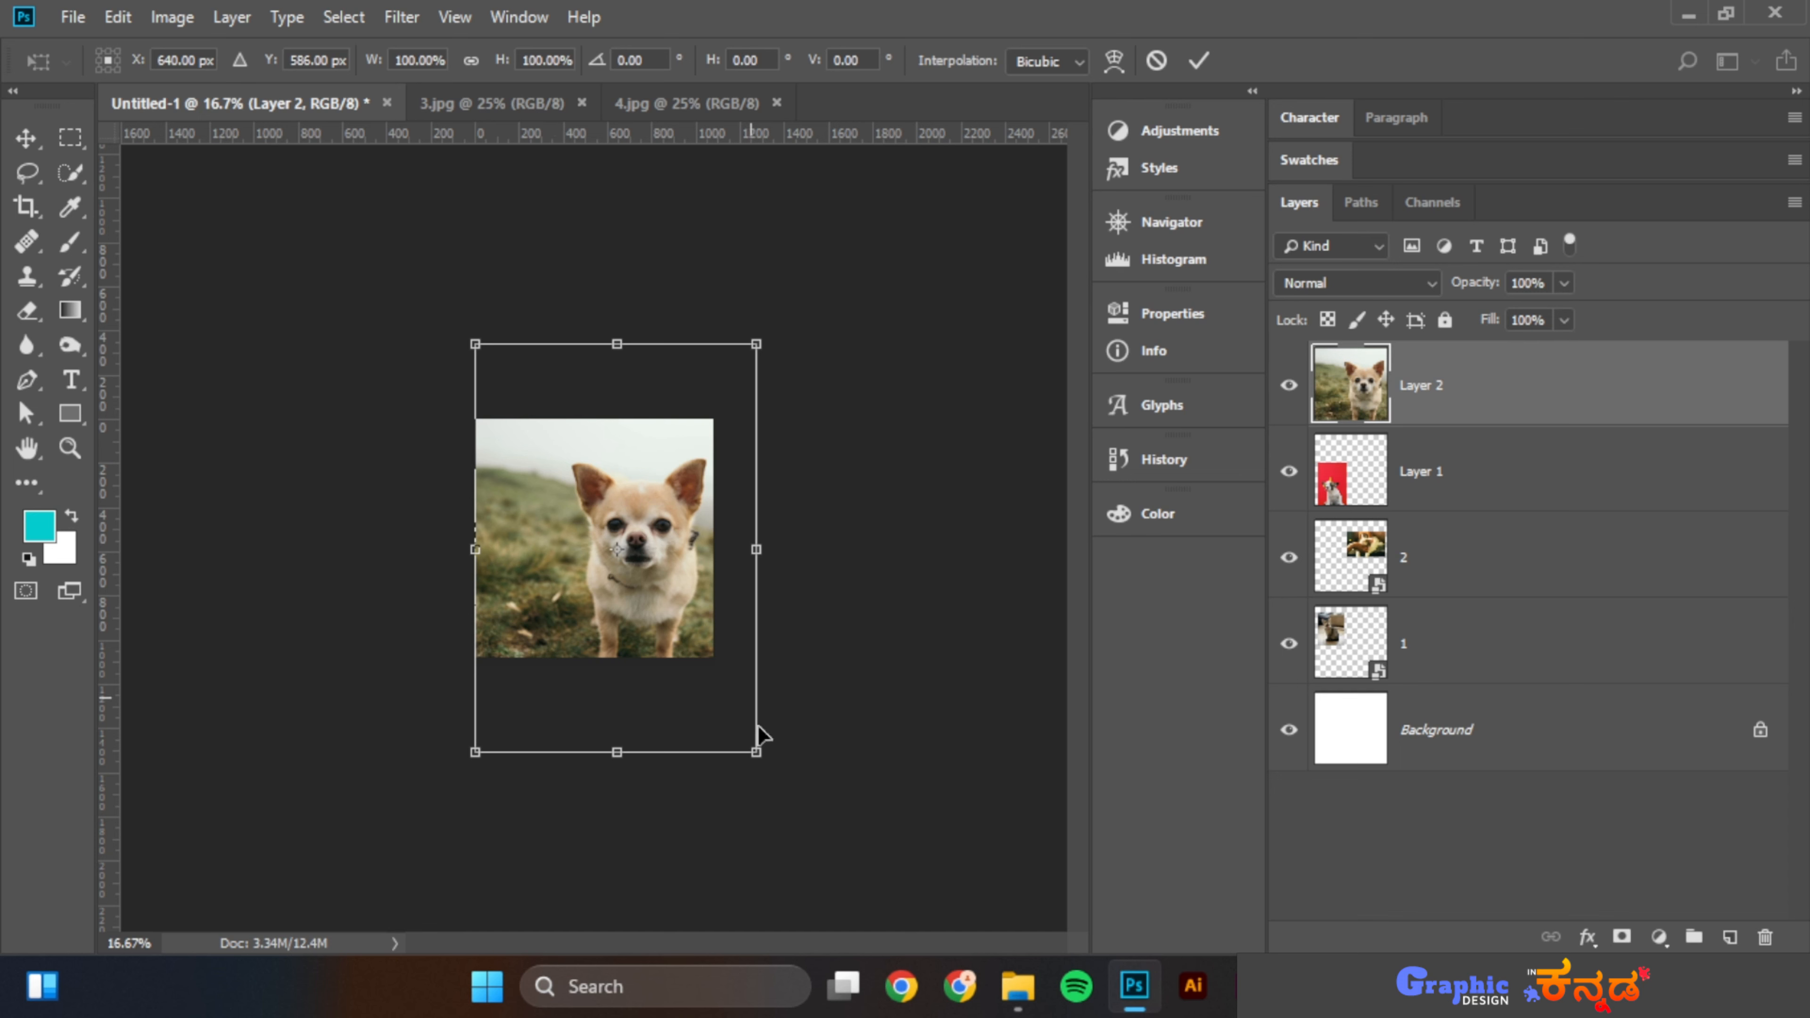
pyautogui.moveTo(757, 753); pyautogui.dragTo(677, 632)
pyautogui.press('Return')
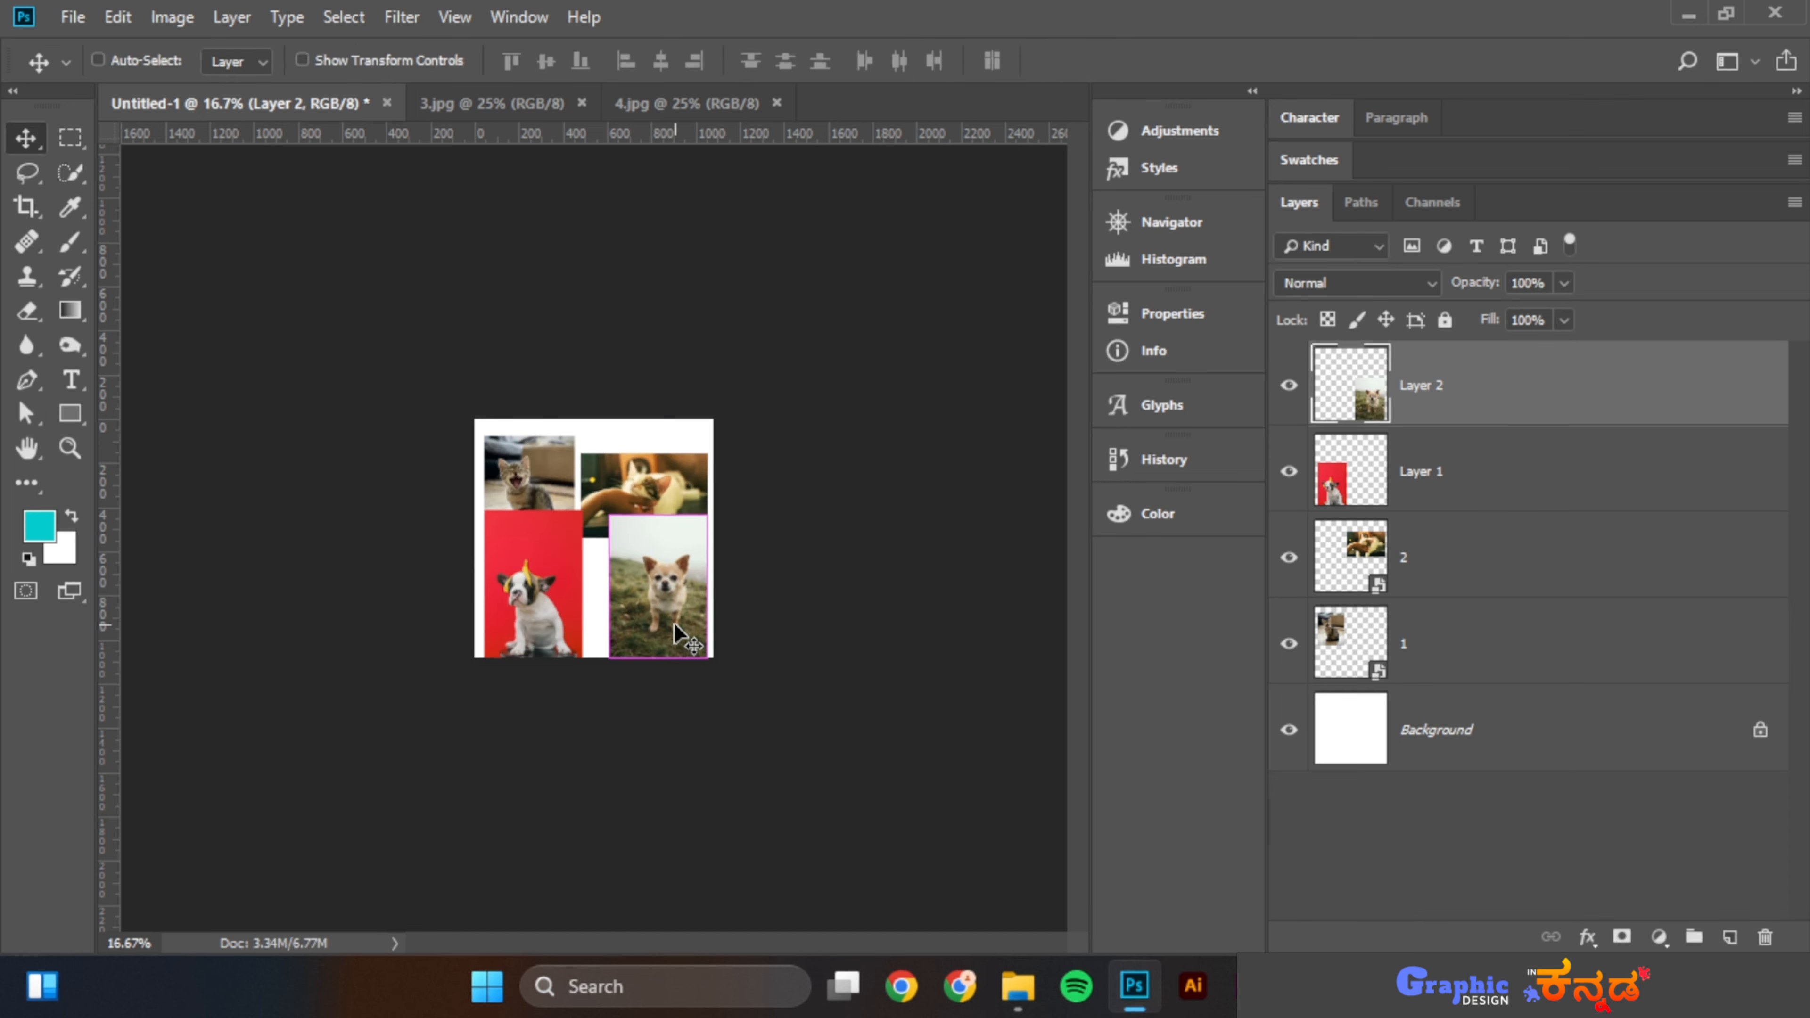
pyautogui.hotkey('ctrl', '+')
pyautogui.hotkey('ctrl', '0')
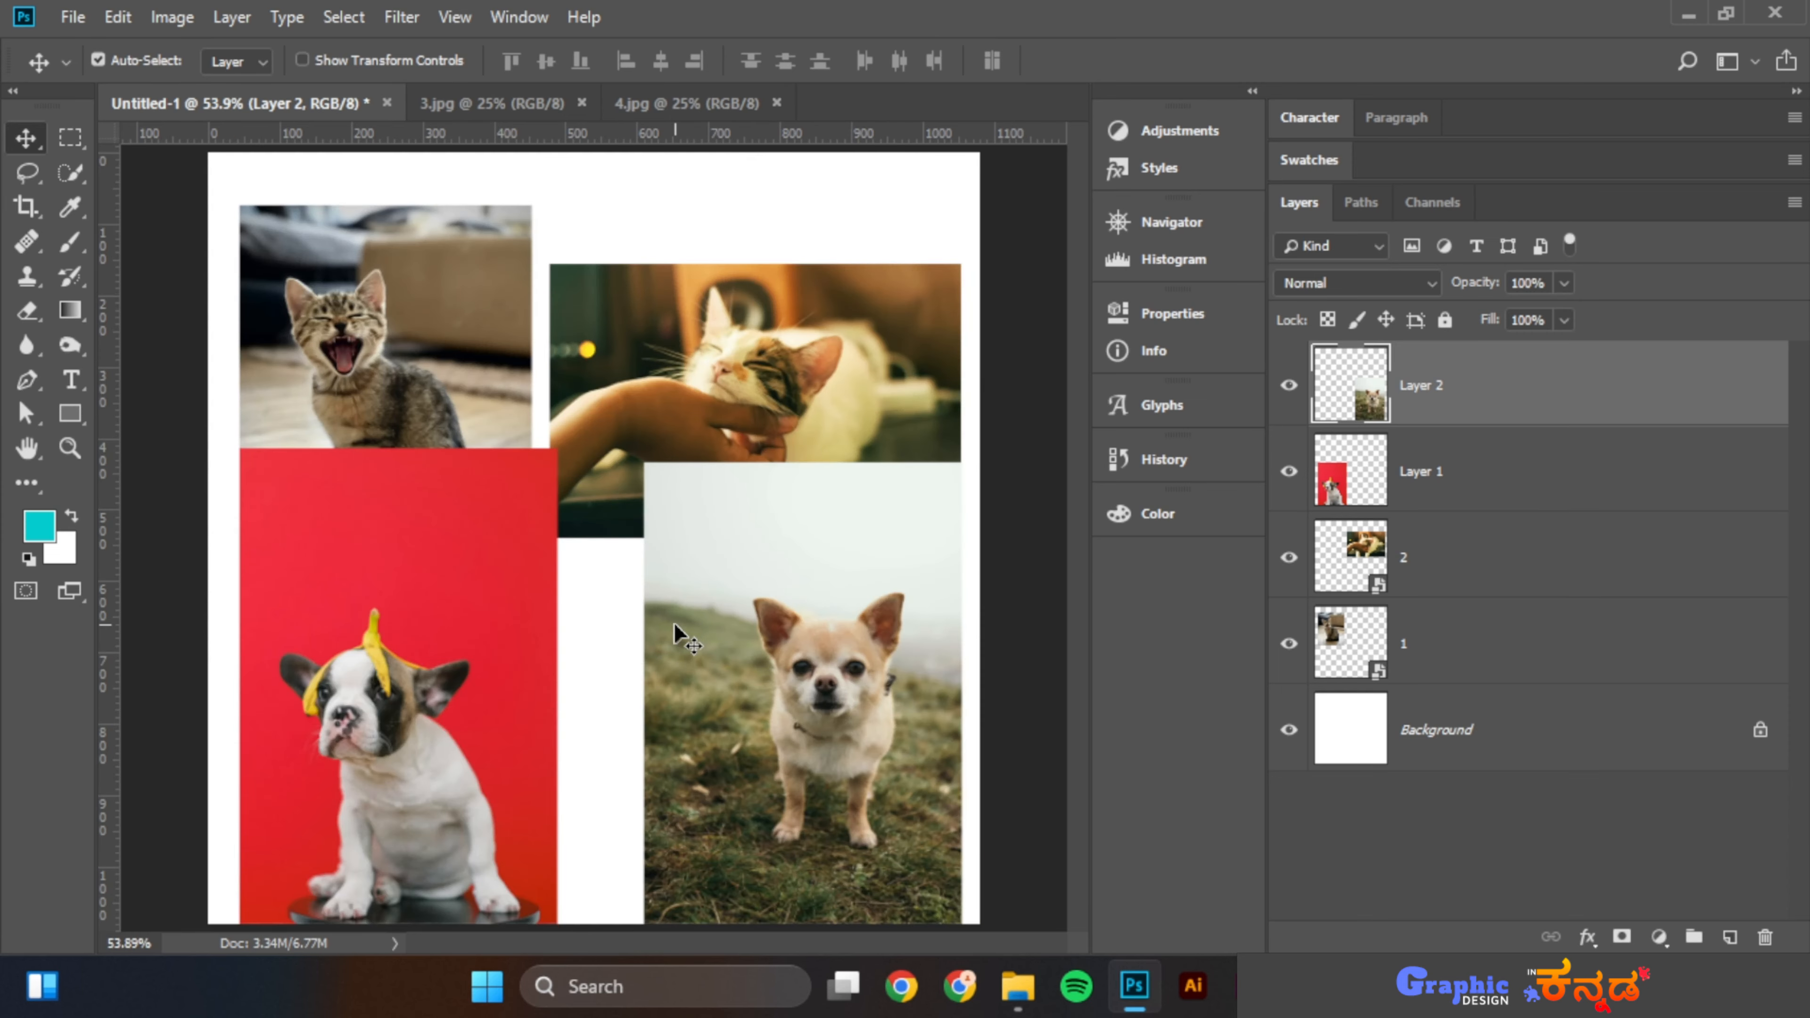
# Rearrange the photos, spacing the kitten above the red-background dog and raising the petted-cat photo above the chihuahua
pyautogui.moveTo(408, 334); pyautogui.dragTo(416, 277)
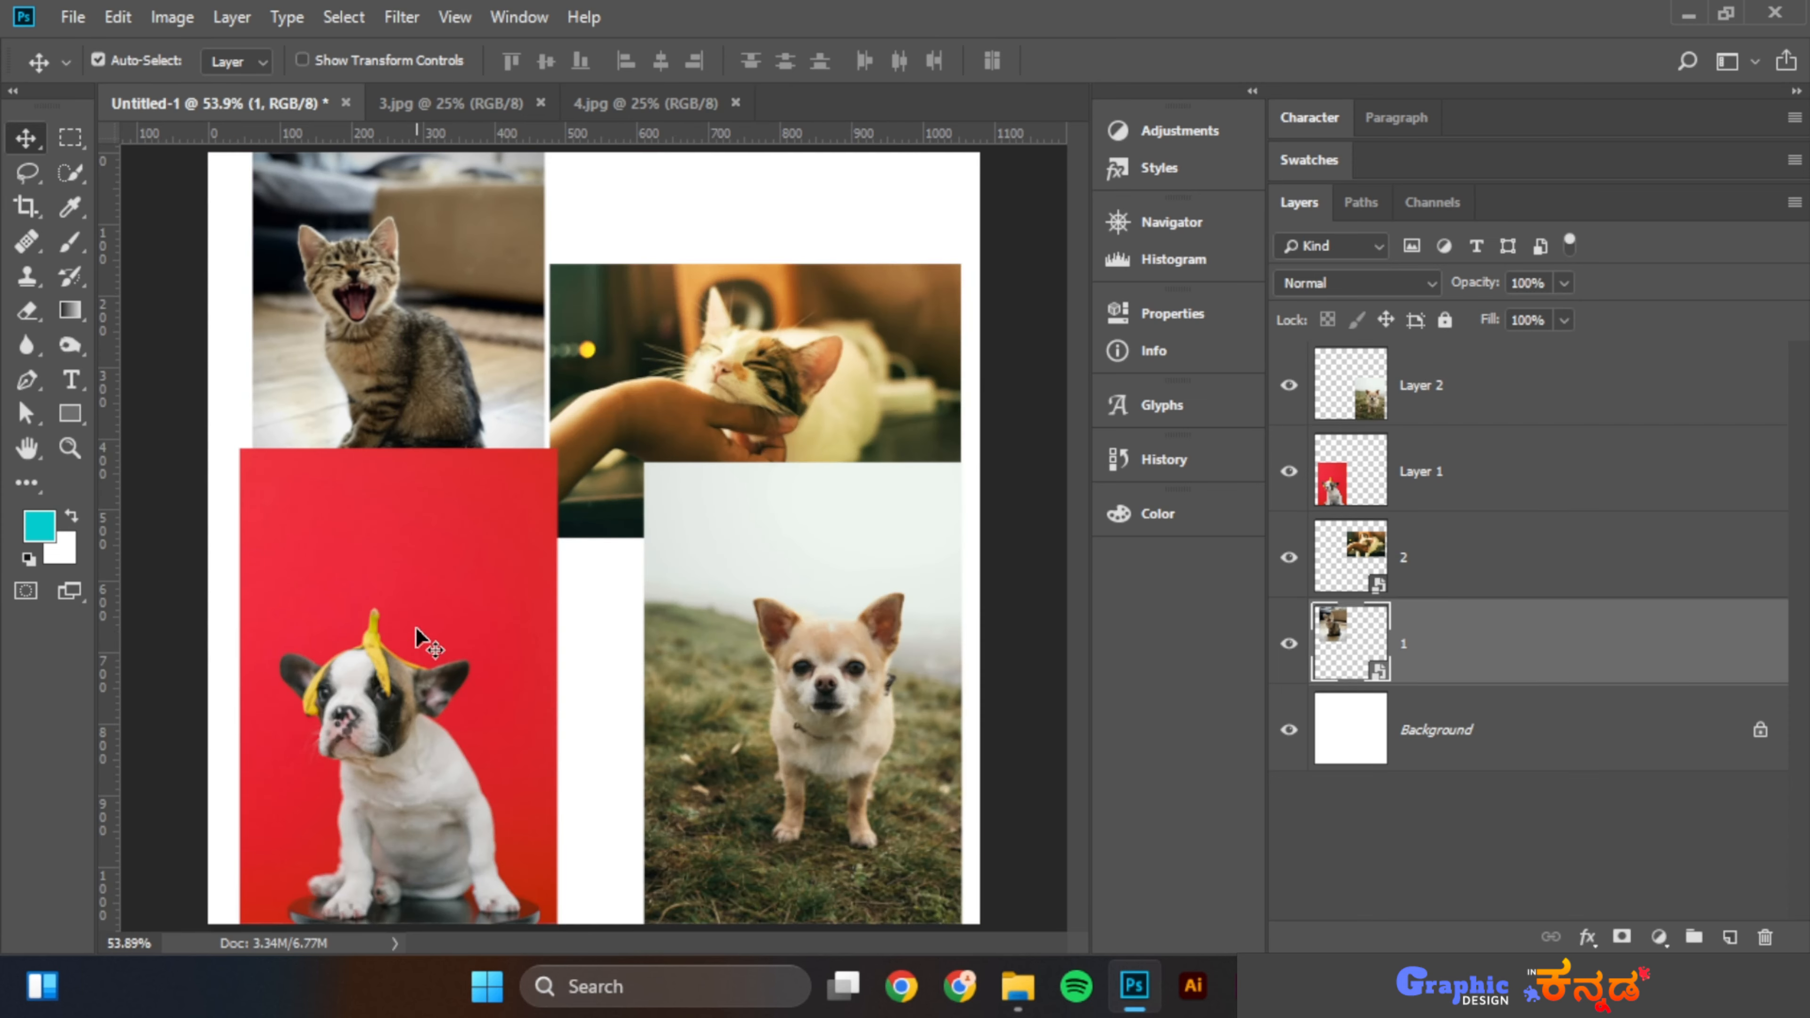
pyautogui.moveTo(416, 627); pyautogui.dragTo(434, 806)
pyautogui.moveTo(433, 457); pyautogui.dragTo(433, 524)
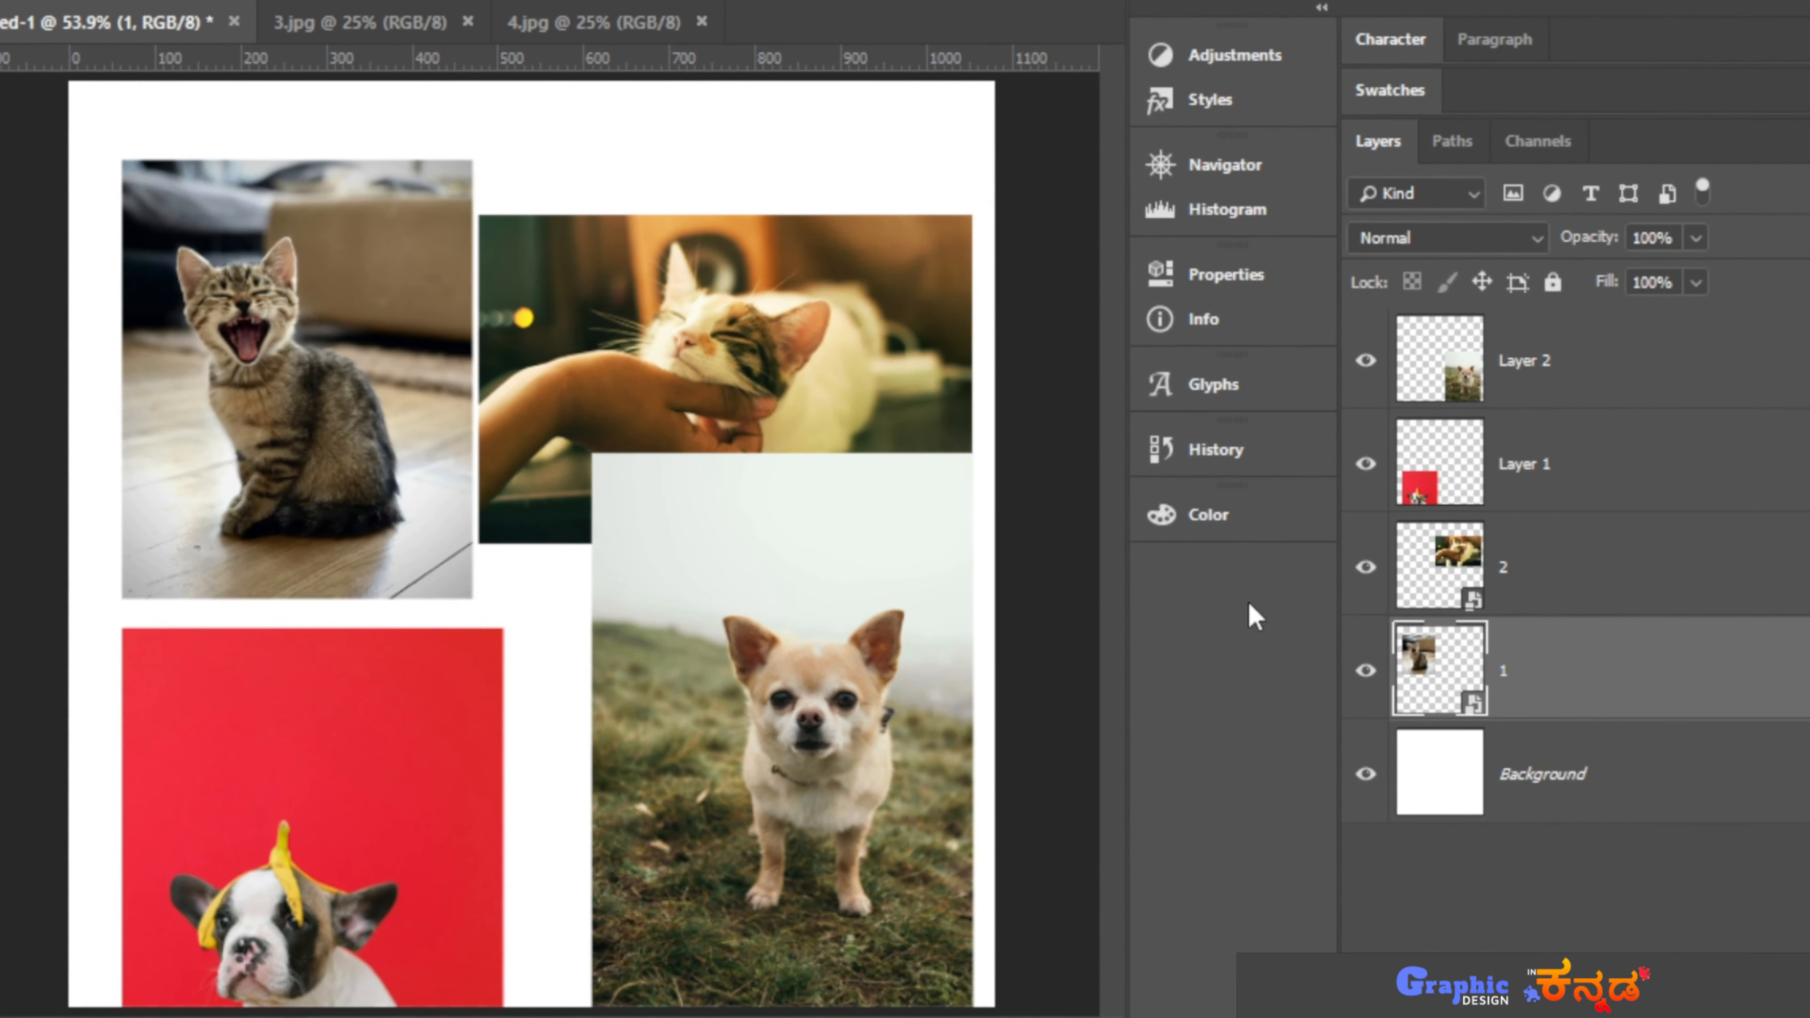
pyautogui.moveTo(857, 376); pyautogui.dragTo(836, 285)
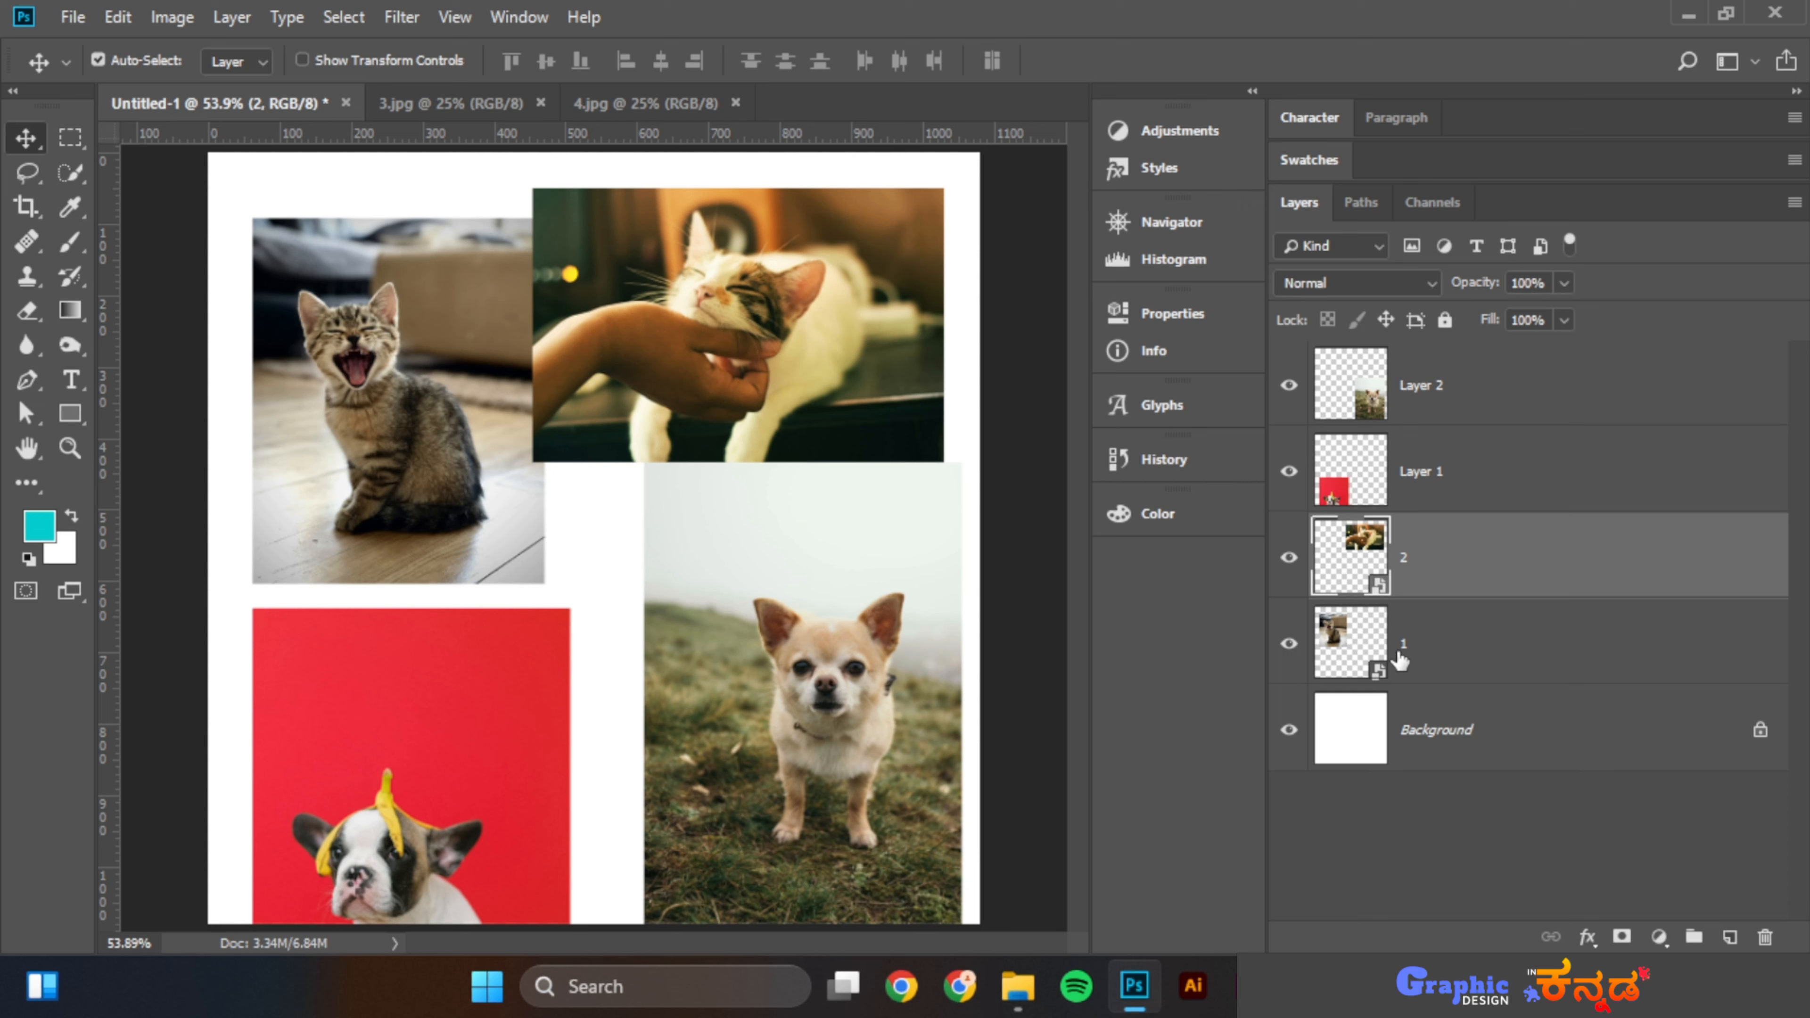
# Delete layers 1, Layer 1 and Layer 2, and move the remaining cat photo on layer 2 to the upper centre of the canvas
pyautogui.click(1501, 641)
pyautogui.press('Delete')
pyautogui.click(1548, 464)
pyautogui.press('Delete')
pyautogui.click(1512, 388)
pyautogui.press('Delete')
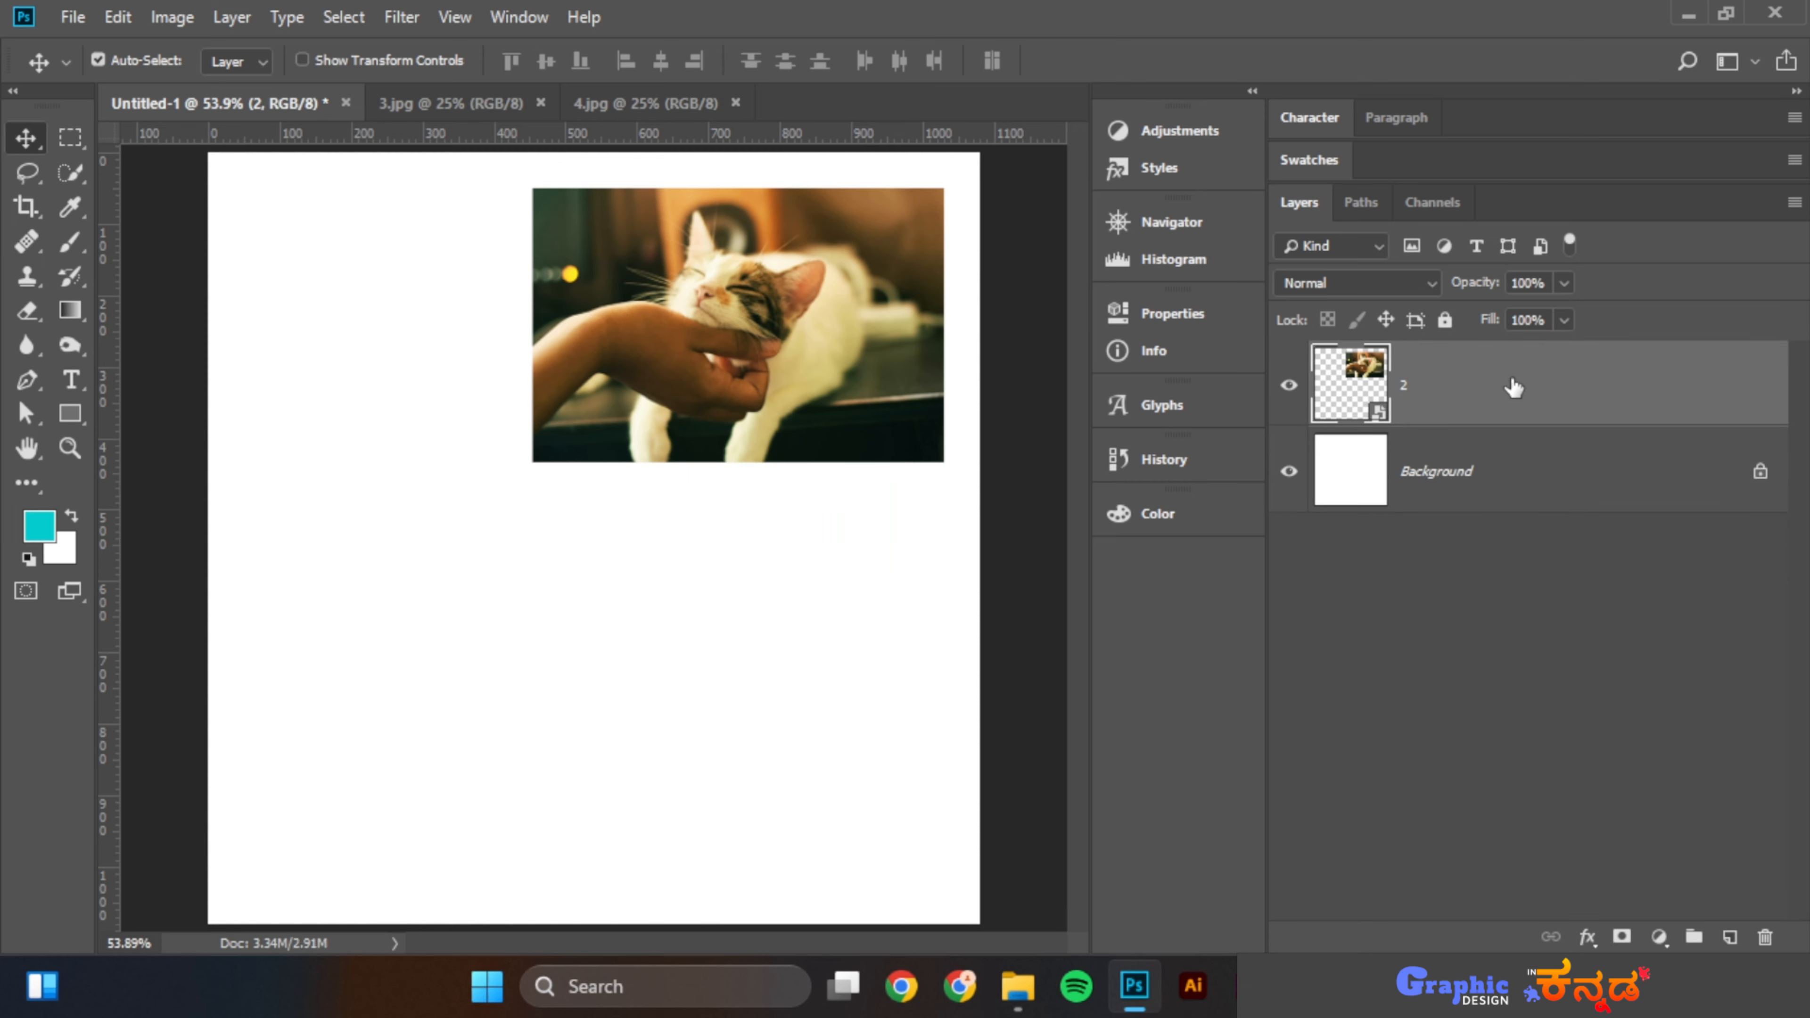
pyautogui.moveTo(762, 408); pyautogui.dragTo(617, 453)
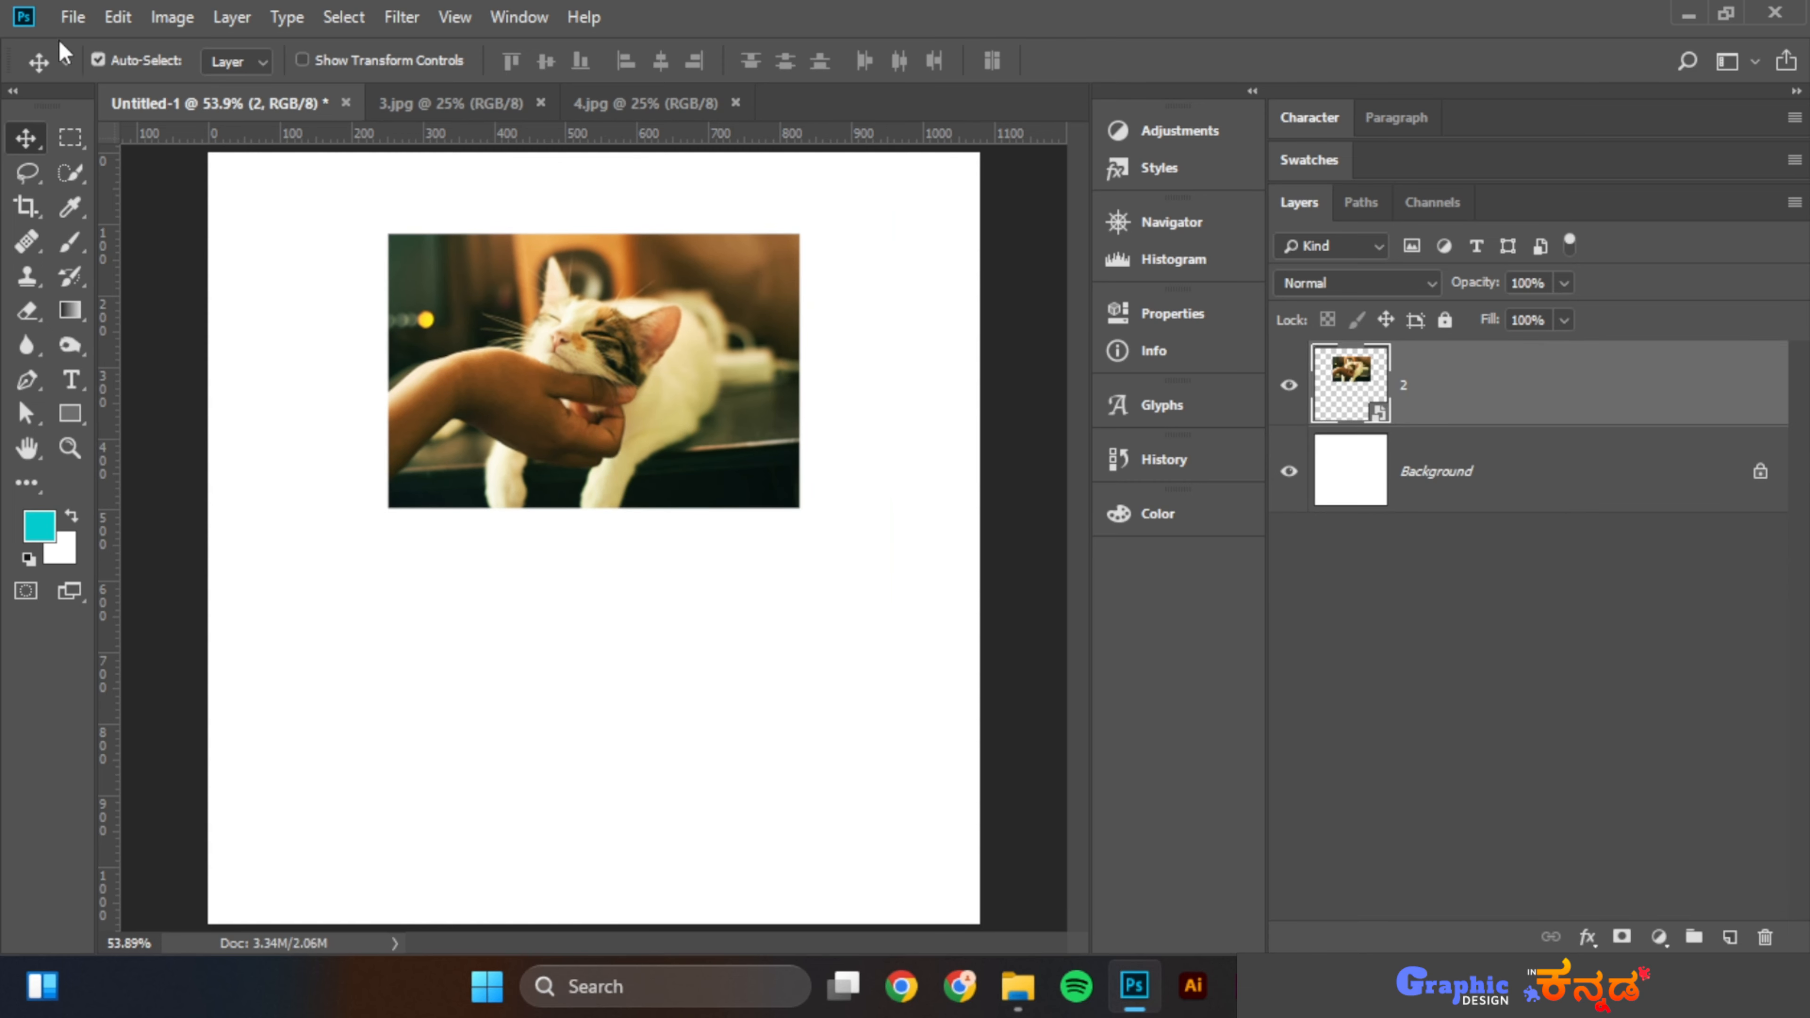
# Open 2.jpg from the Images folder as a separate document and copy its image into Untitled-1 with the Move tool
pyautogui.click(72, 16)
pyautogui.click(89, 68)
pyautogui.click(473, 271)
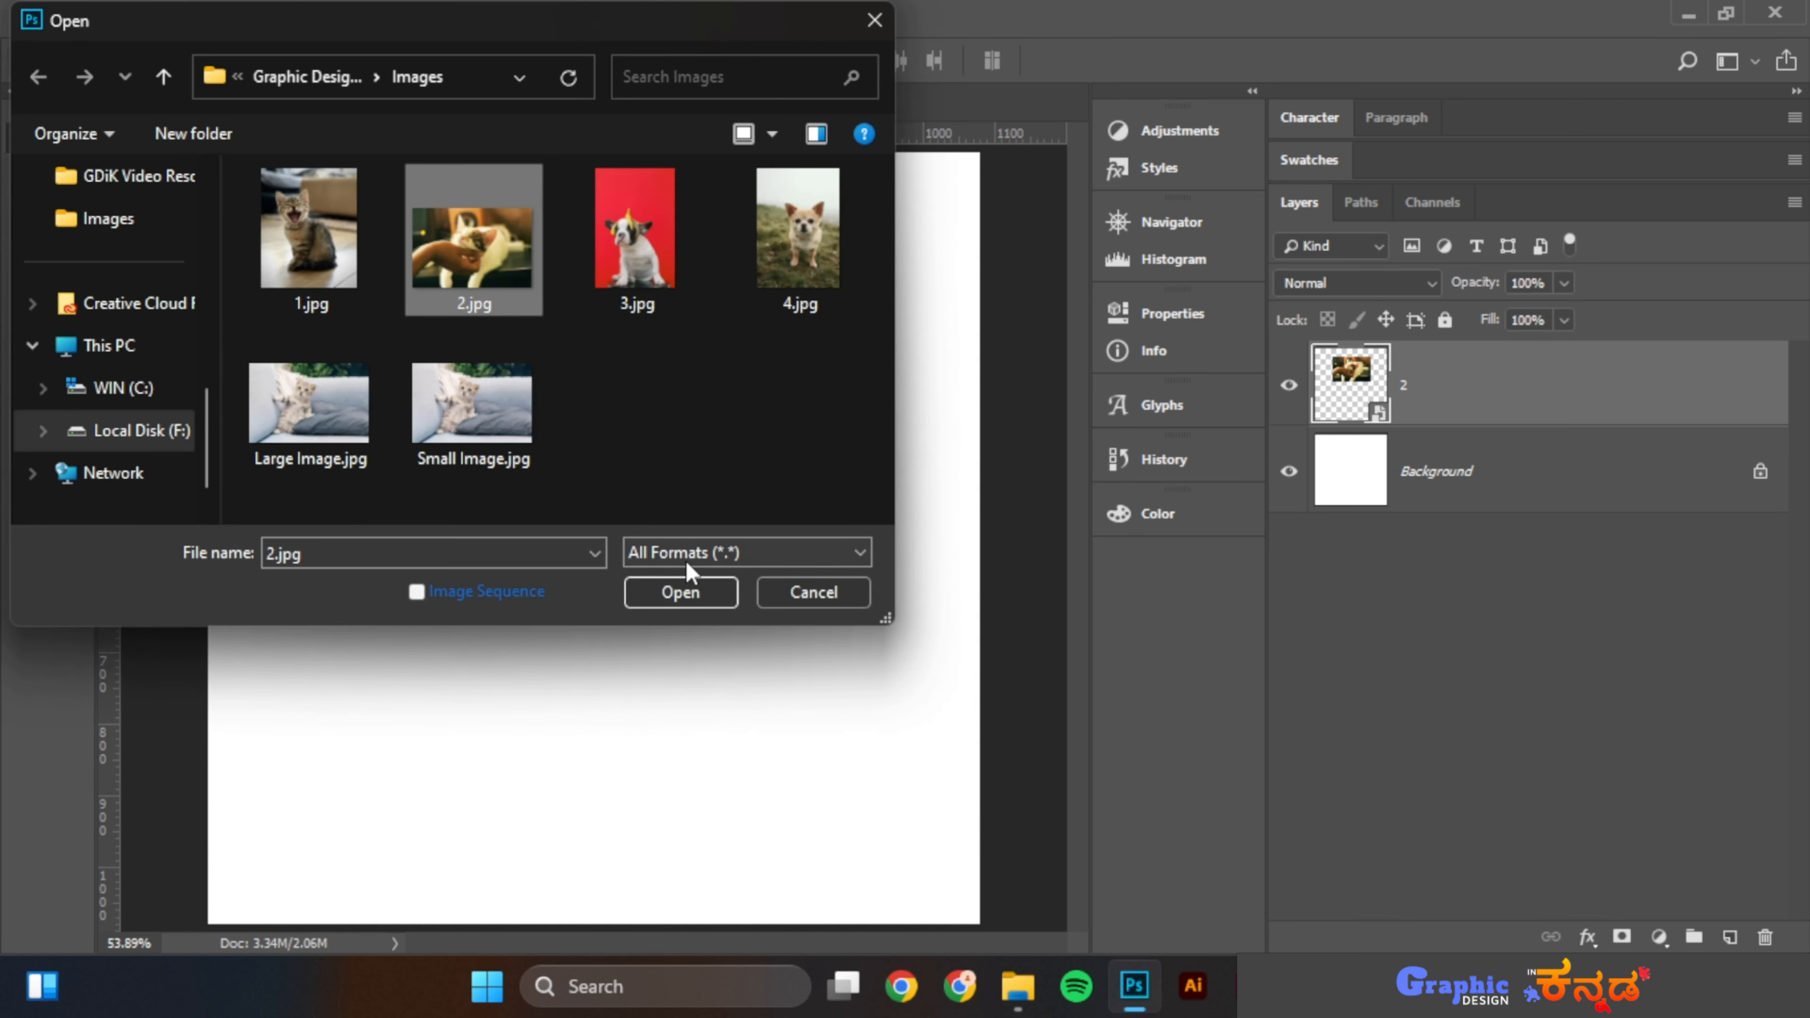
pyautogui.click(684, 590)
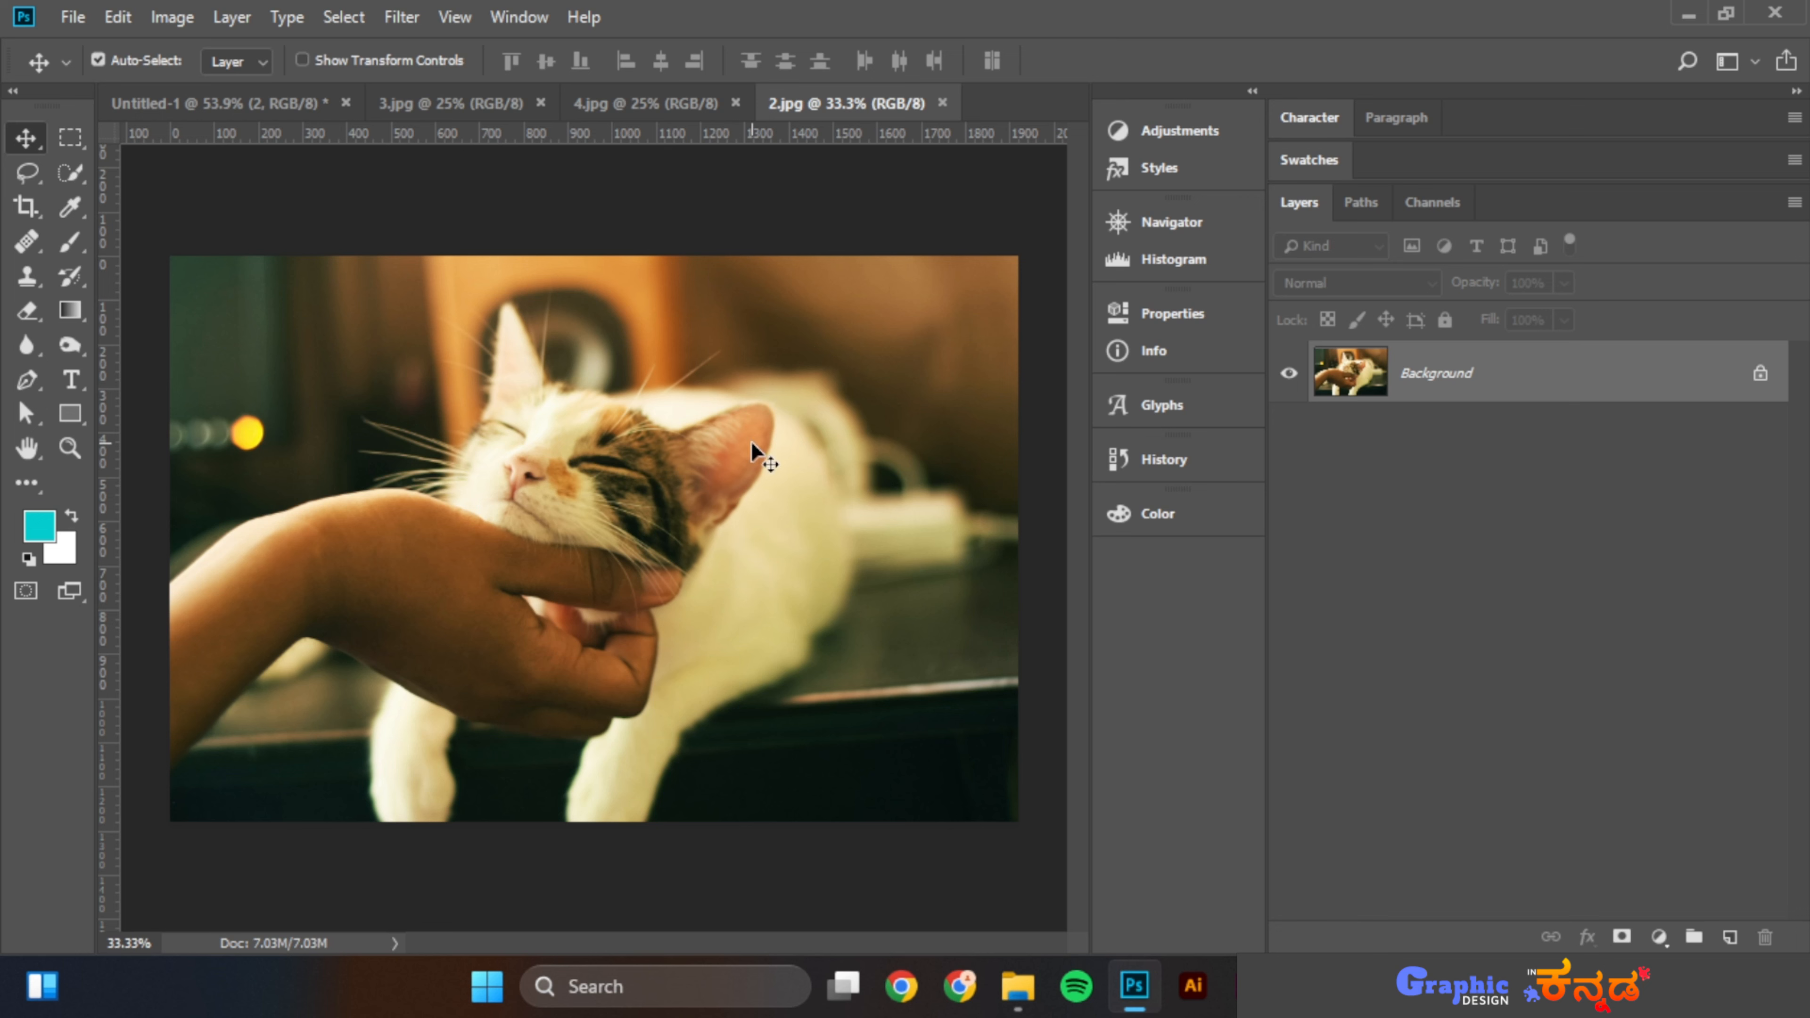
pyautogui.moveTo(751, 440); pyautogui.dragTo(583, 553)
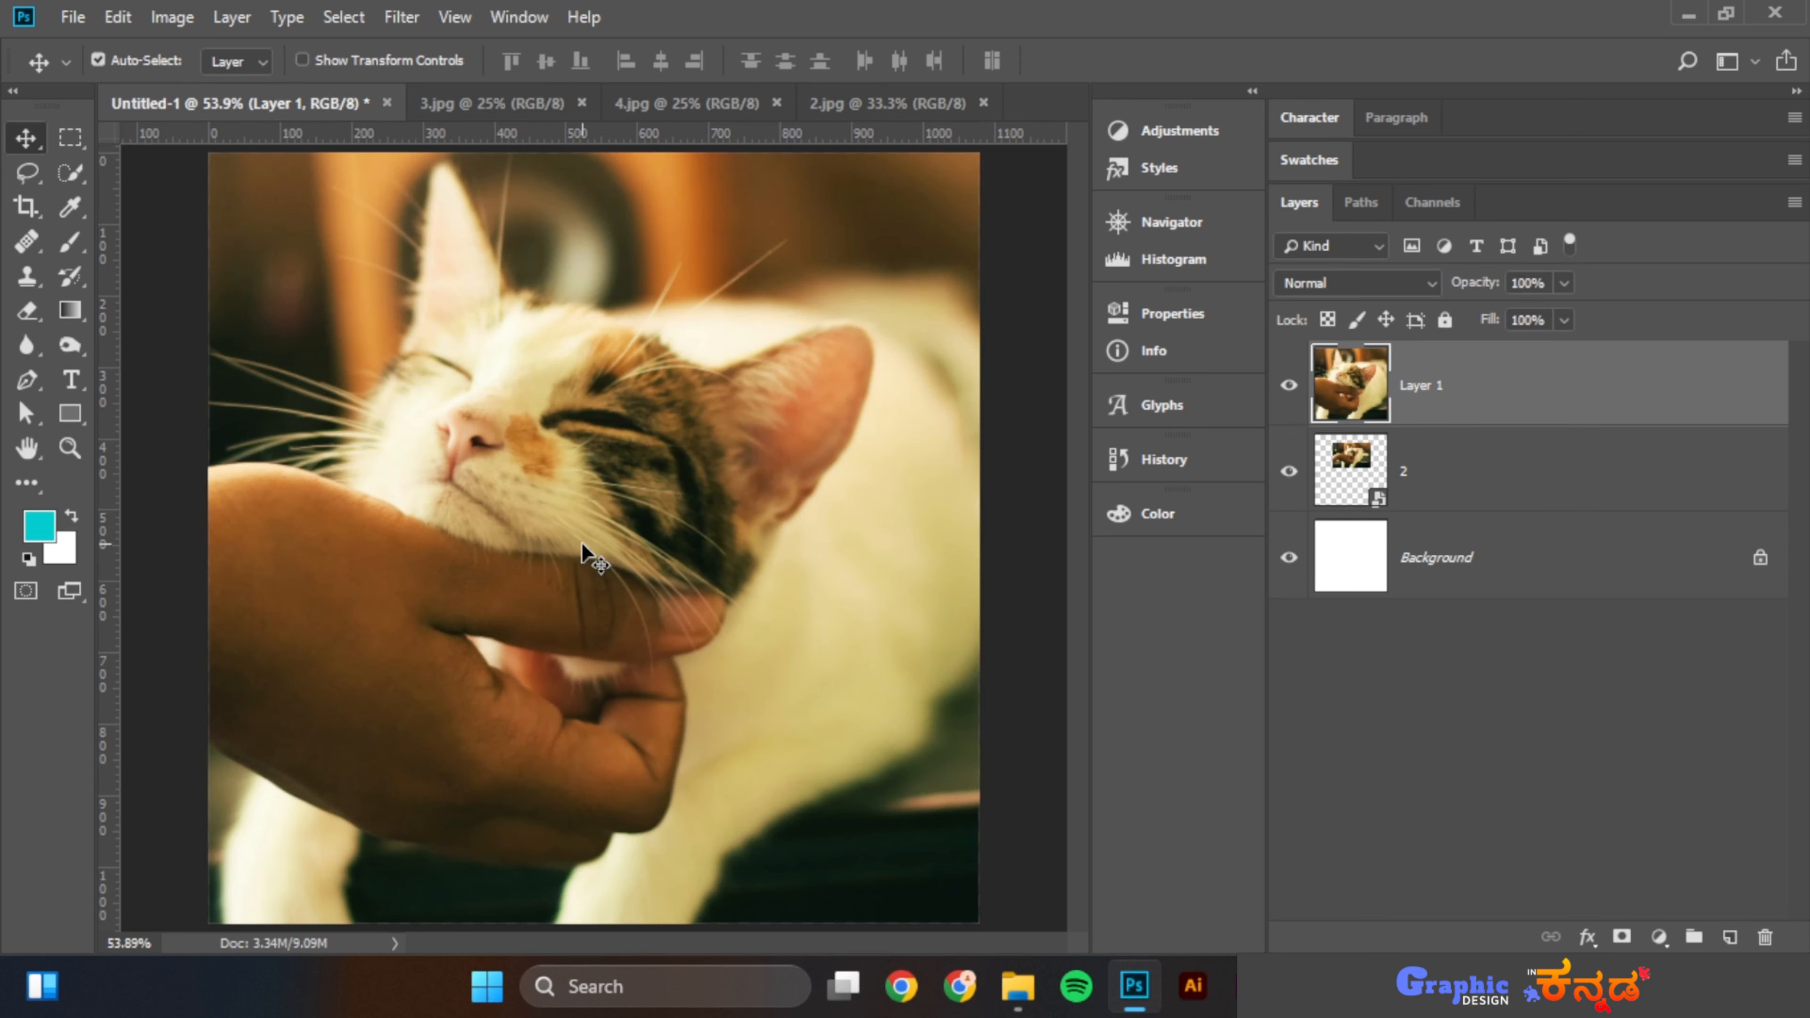
# Scale the copied cat photo on Layer 1 to about 29% and place it directly below the smart object version
pyautogui.hotkey('ctrl', 't')
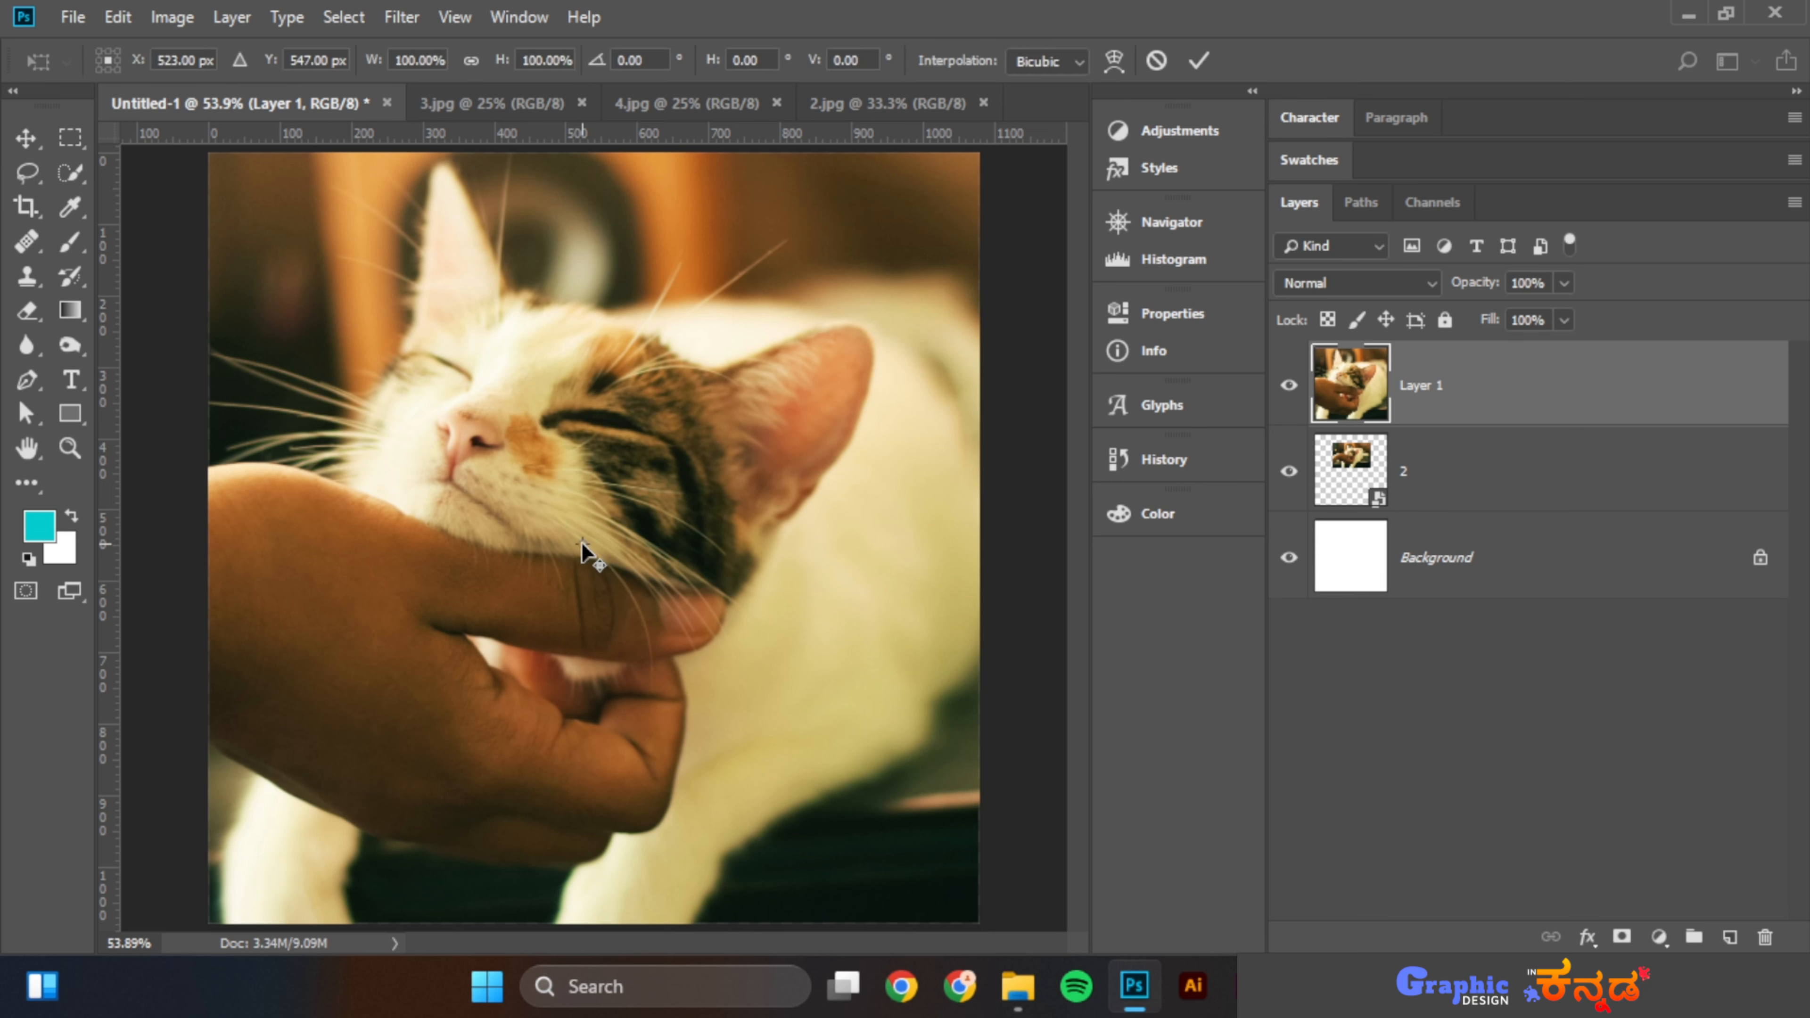
pyautogui.hotkey('ctrl', '-')
pyautogui.hotkey('ctrl', '-')
pyautogui.hotkey('ctrl', '-')
pyautogui.moveTo(906, 752); pyautogui.dragTo(589, 632)
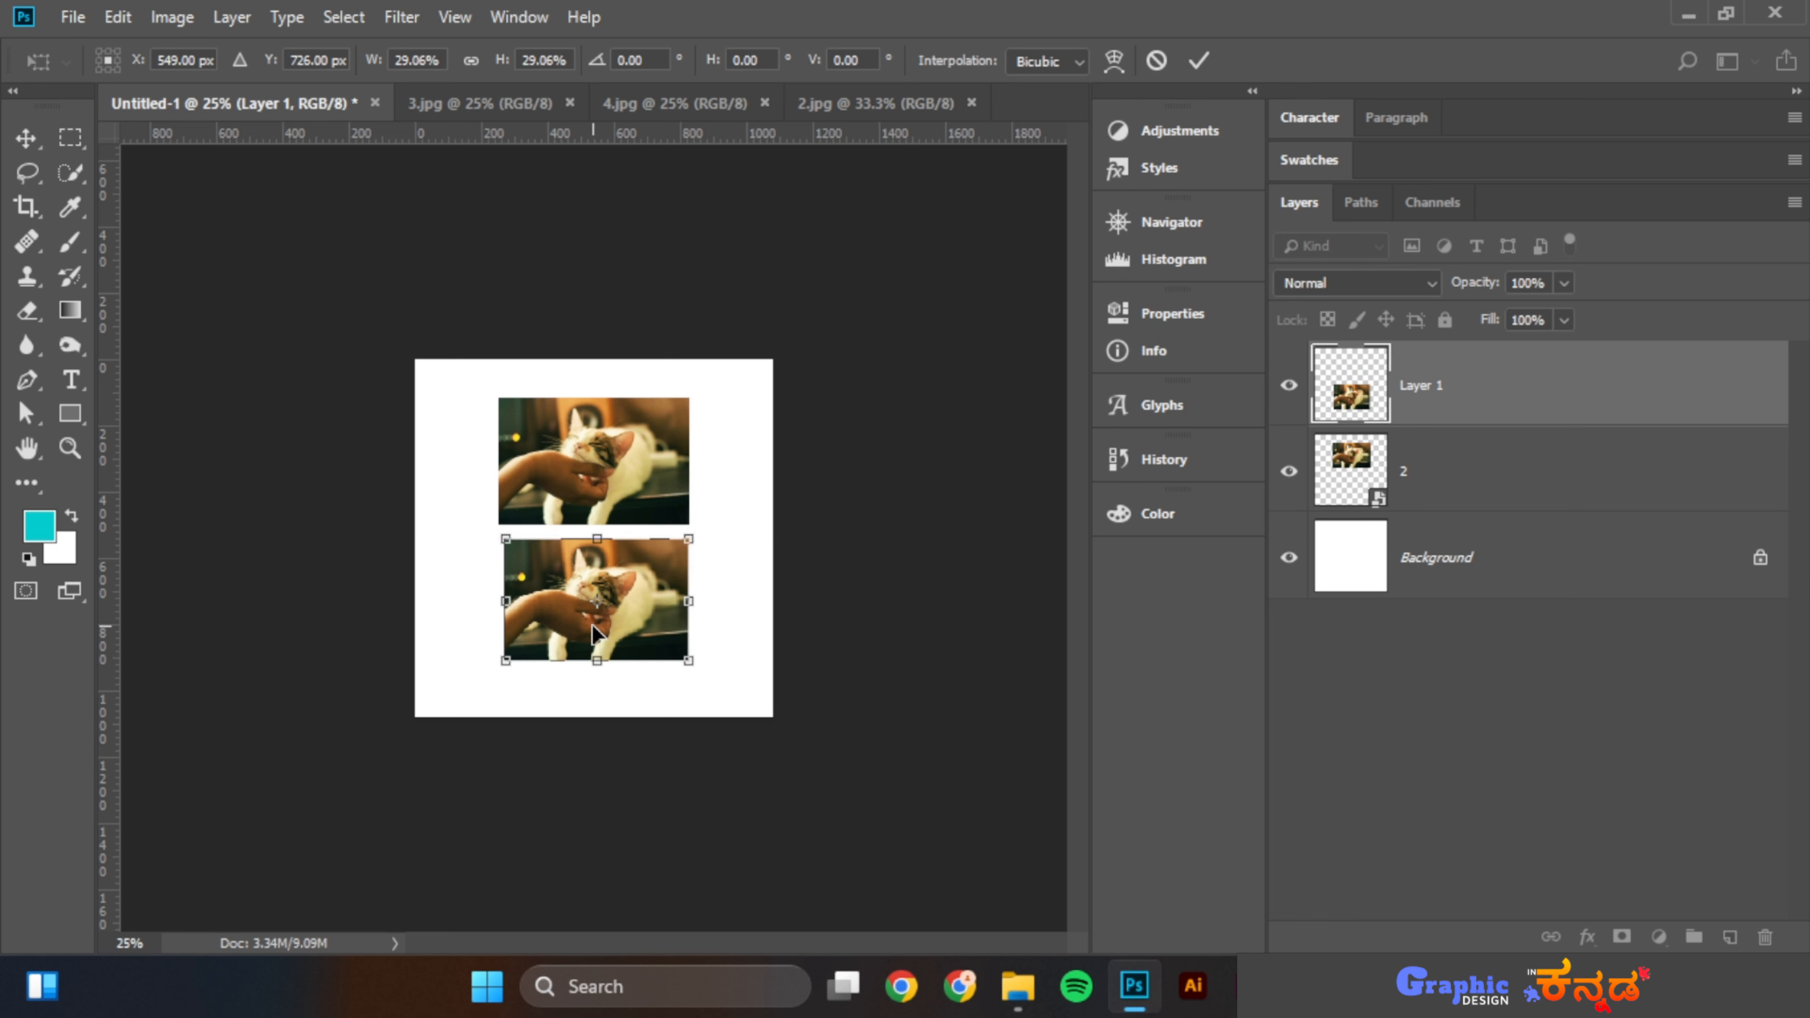
pyautogui.press('Return')
pyautogui.hotkey('ctrl', '0')
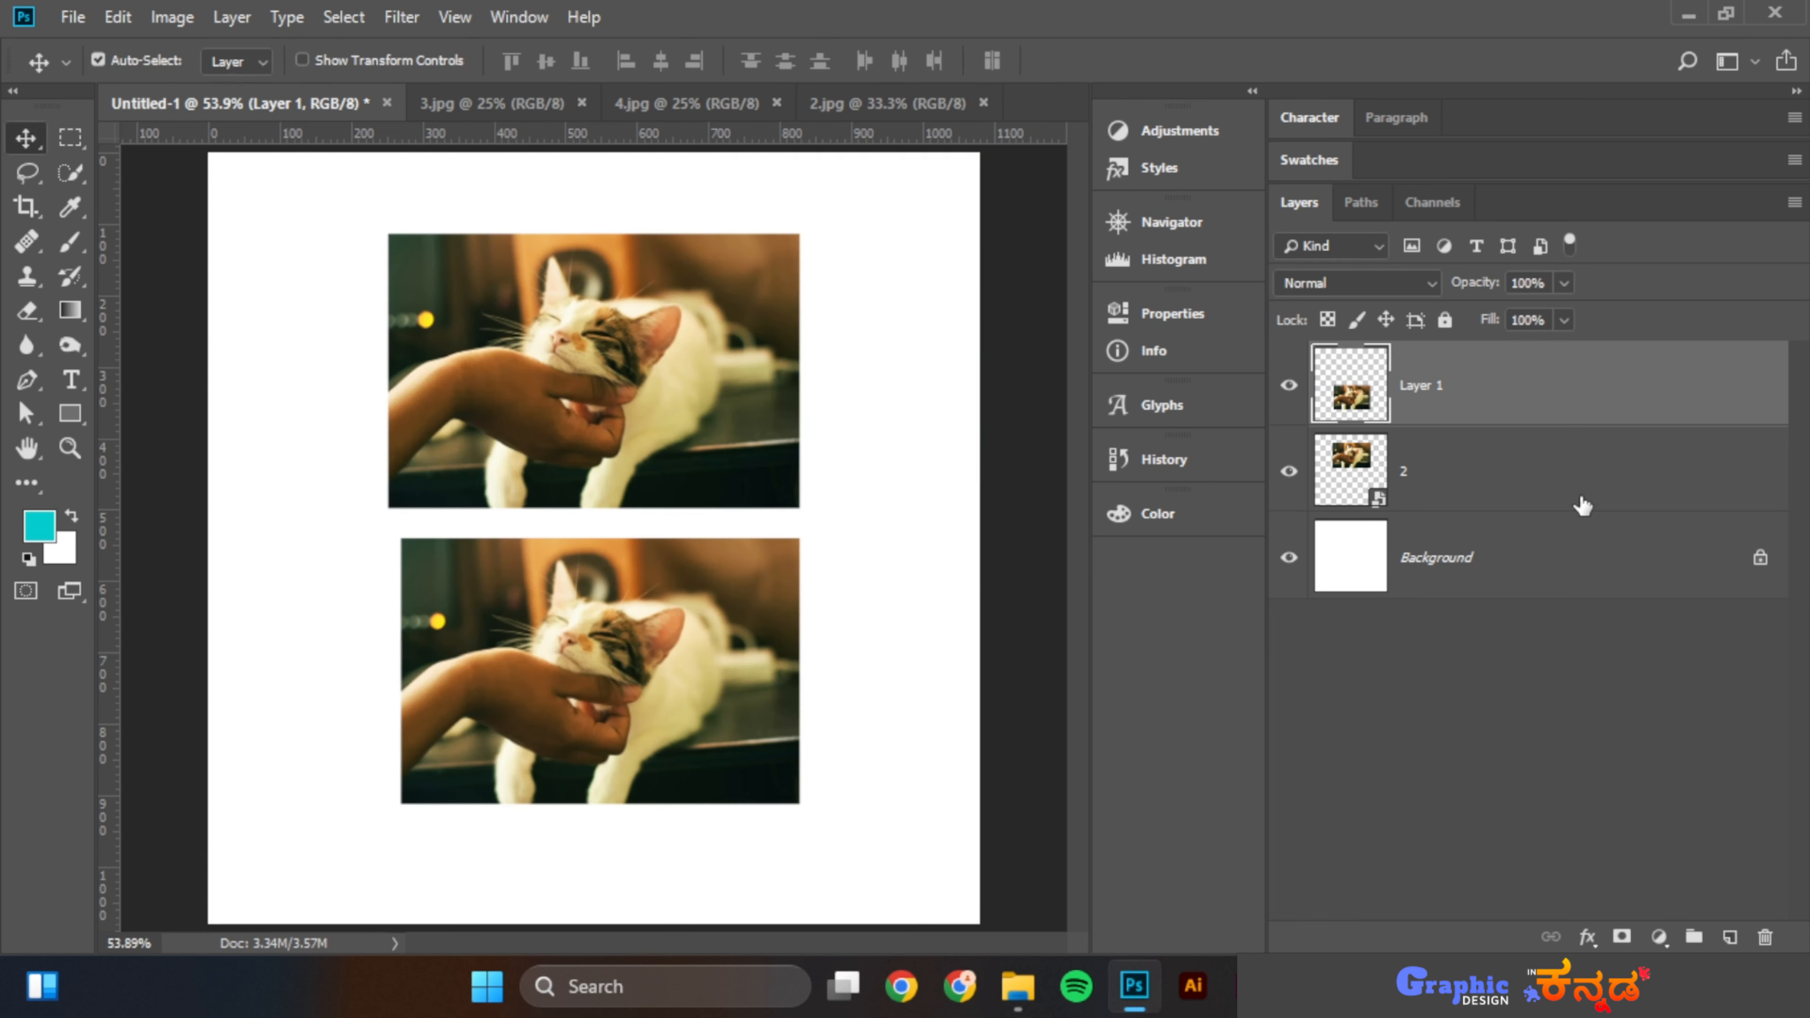
# Toggle the visibility of the two cat layers to identify which photo belongs to smart object 2 and which to Layer 1
pyautogui.click(1379, 491)
pyautogui.click(1290, 470)
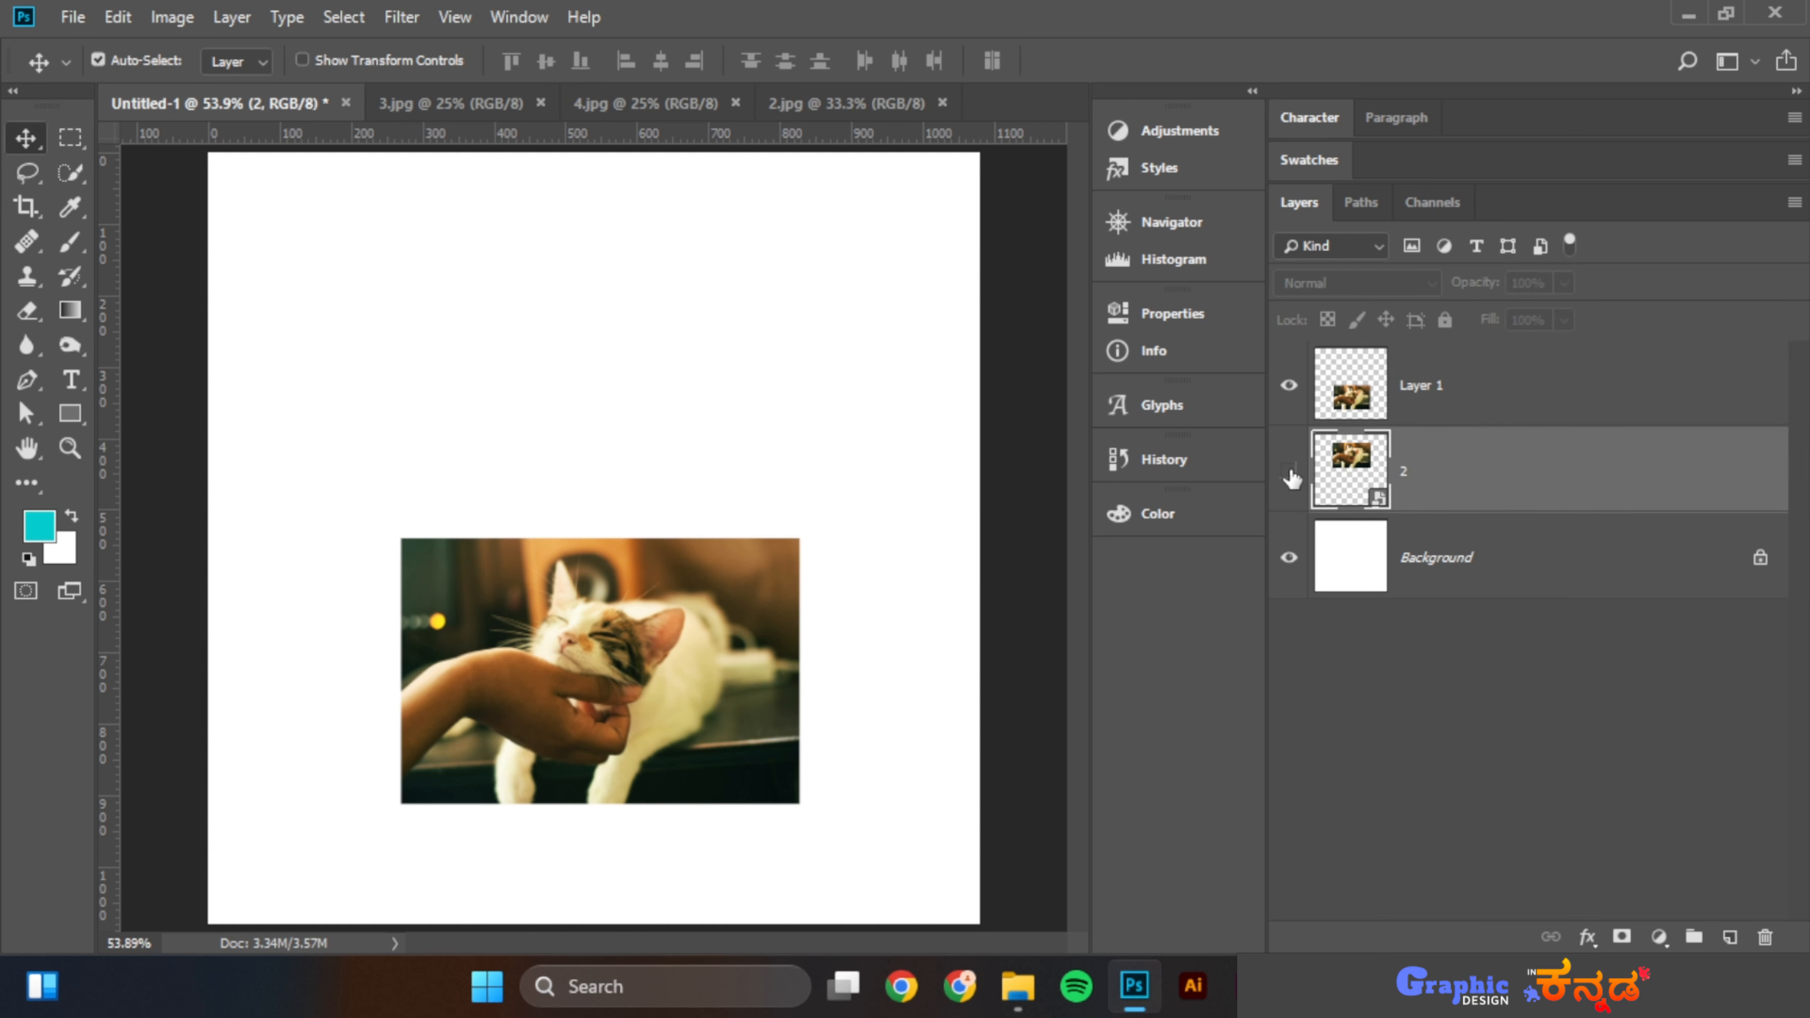
pyautogui.click(1290, 471)
pyautogui.click(1289, 387)
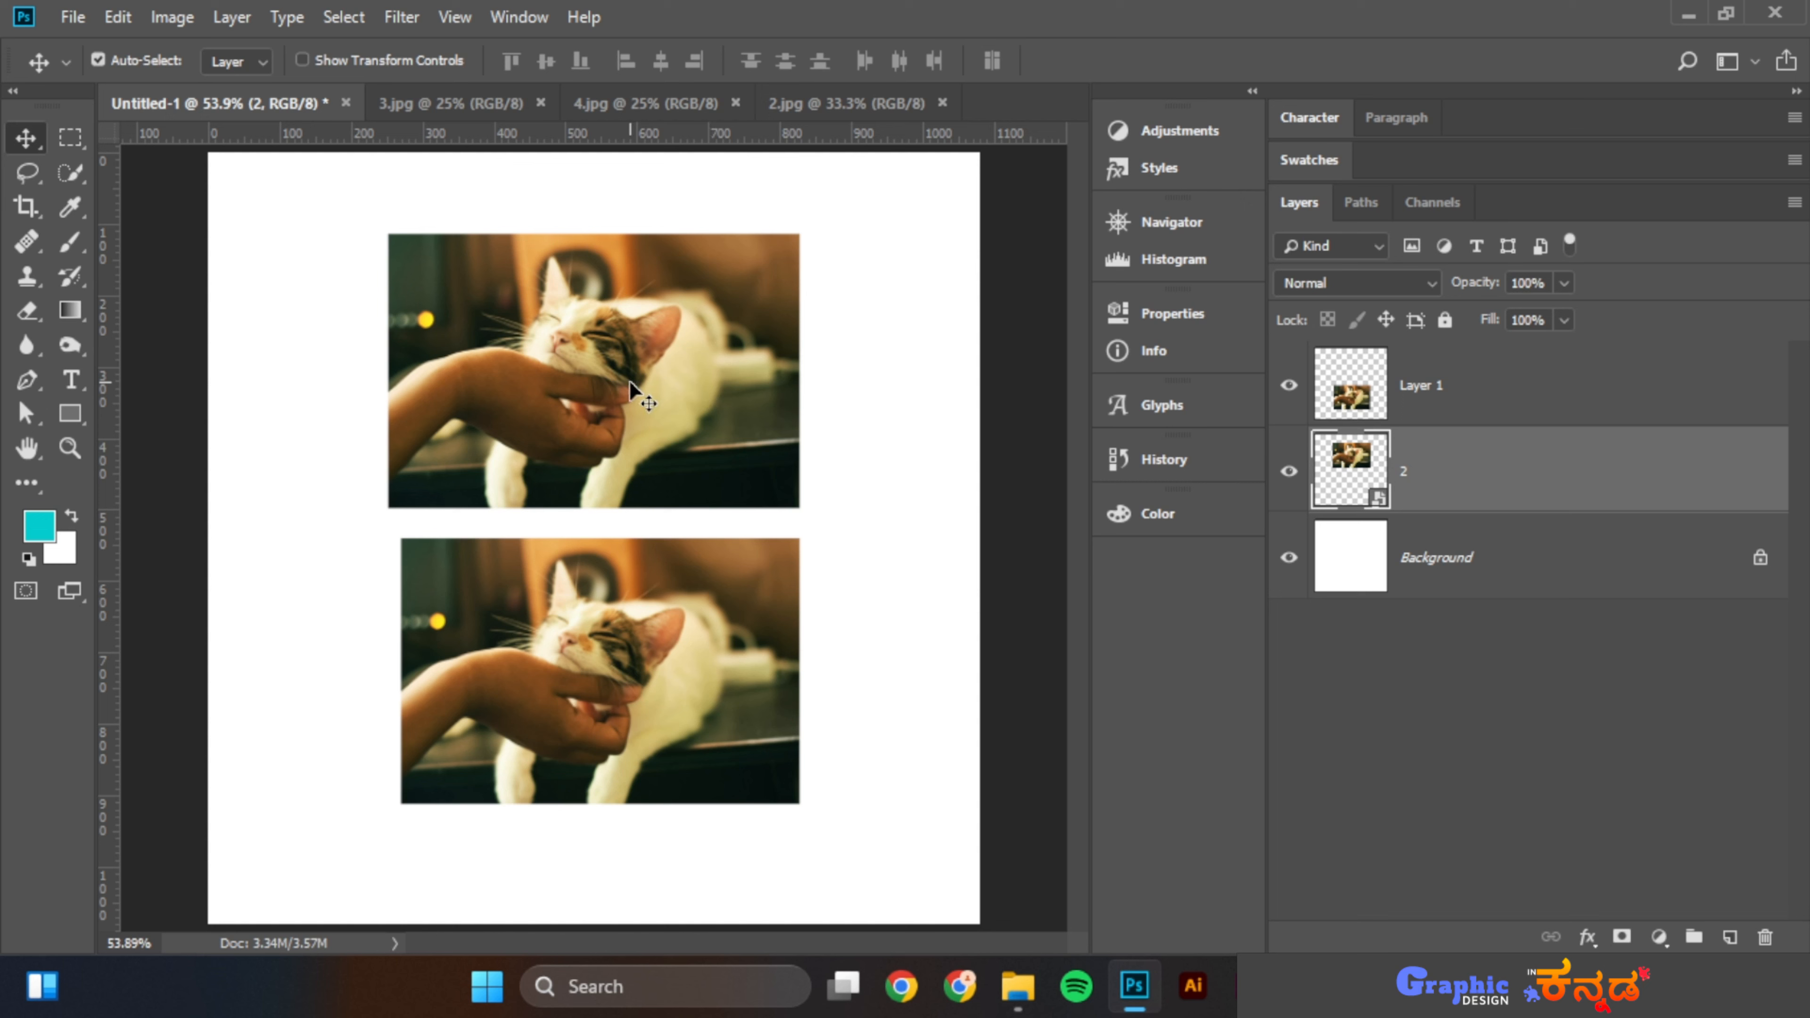
# Shrink the upper cat photo, smart object layer 2, to thumbnail size at about 0.68% with Free Transform
pyautogui.hotkey('ctrl', 't')
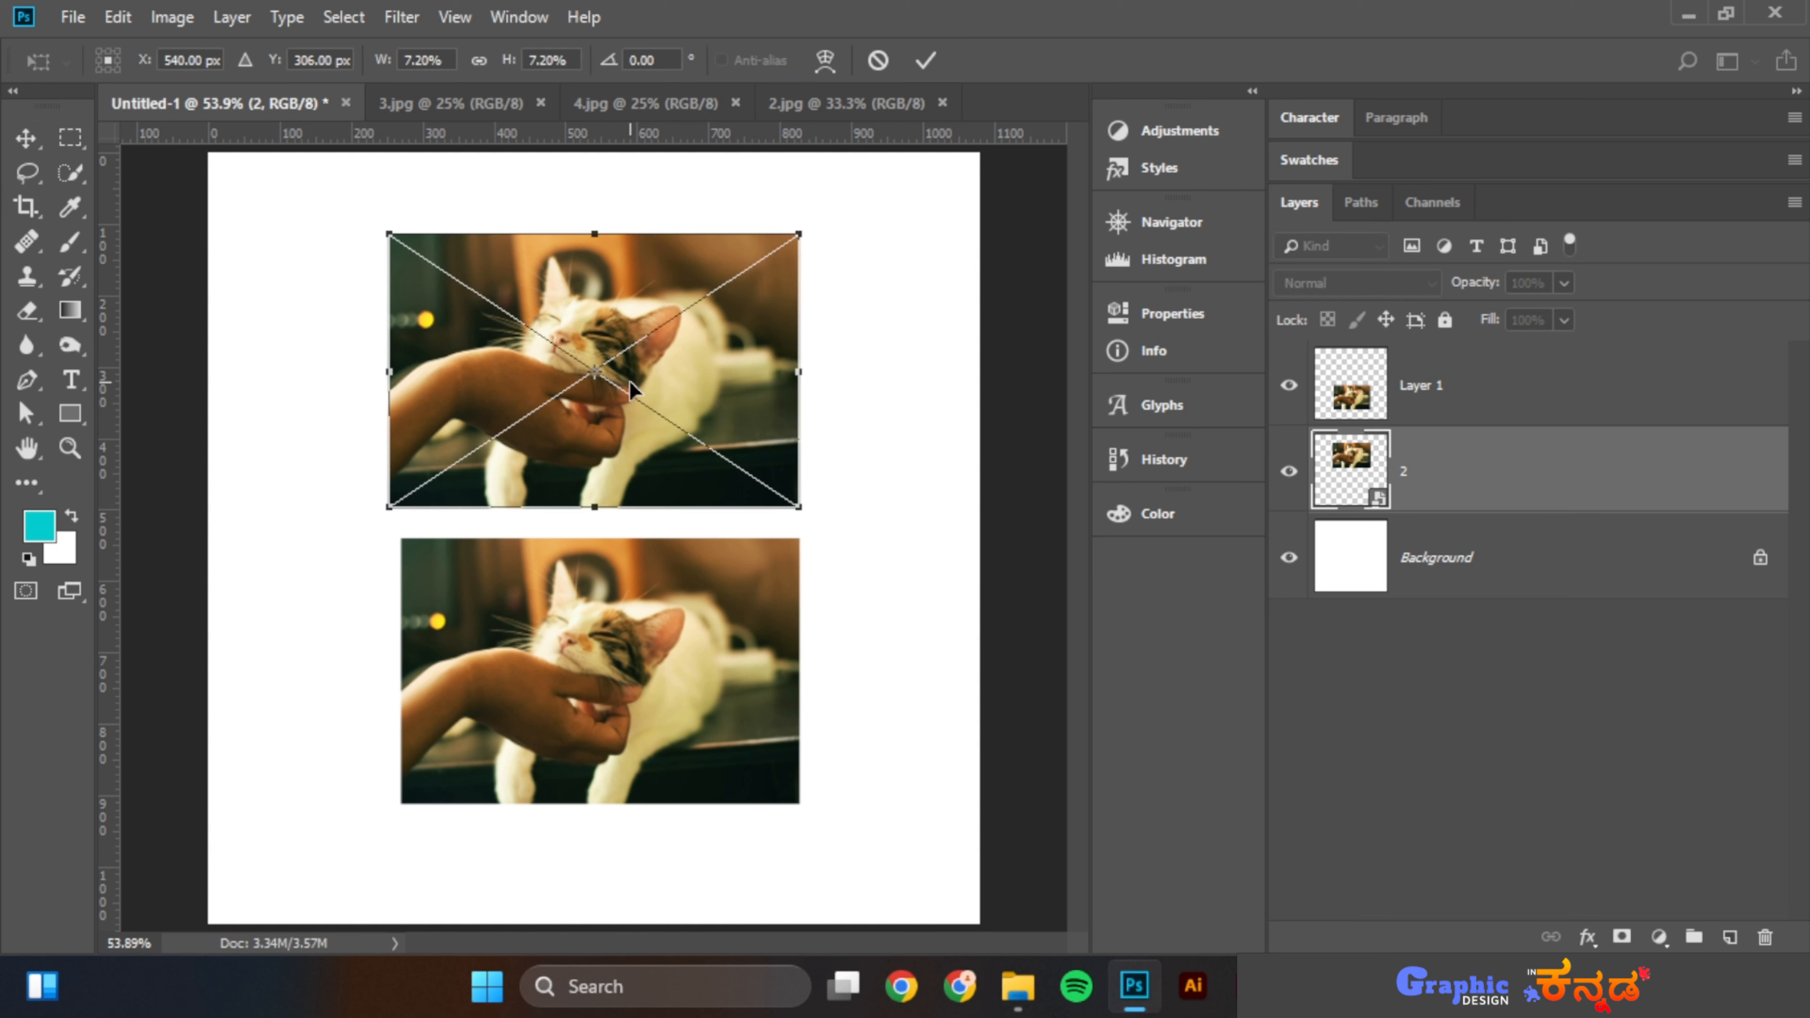
pyautogui.moveTo(799, 506); pyautogui.dragTo(606, 378)
pyautogui.press('Return')
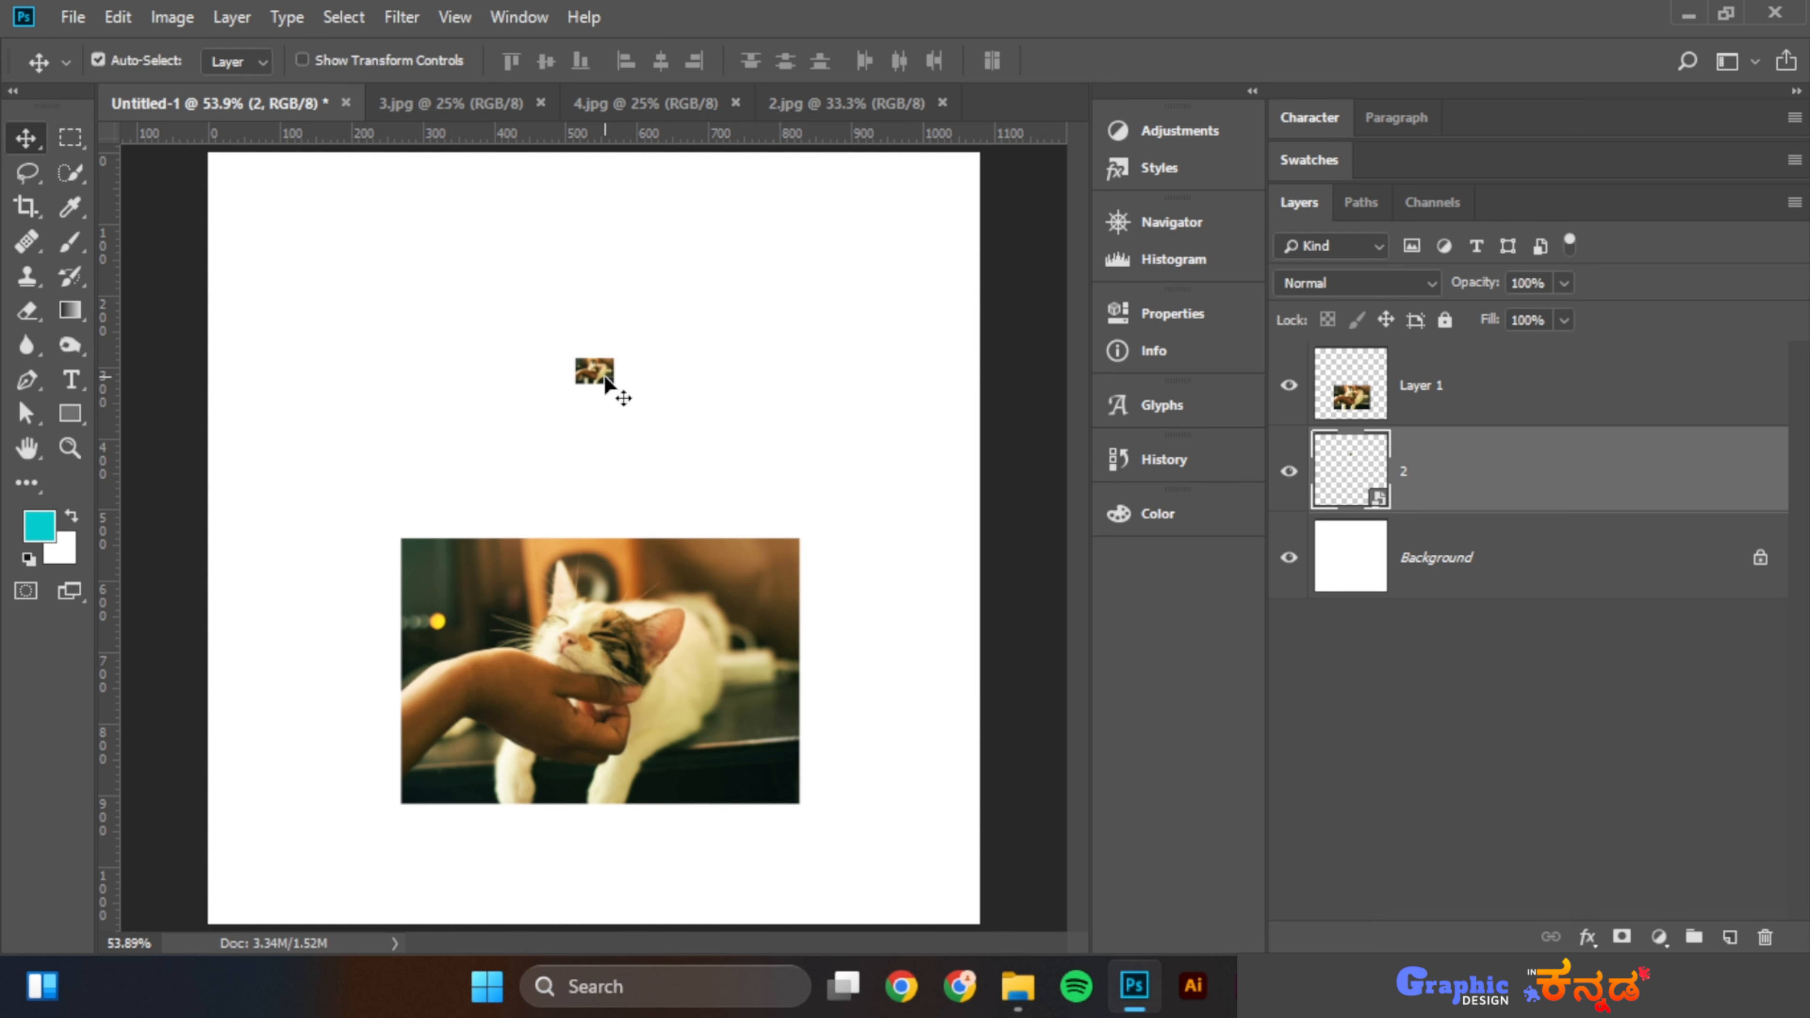
# Shrink the lower cat photo on Layer 1 to about 10% with Free Transform
pyautogui.click(614, 717)
pyautogui.hotkey('ctrl', 't')
pyautogui.moveTo(804, 800); pyautogui.dragTo(618, 695)
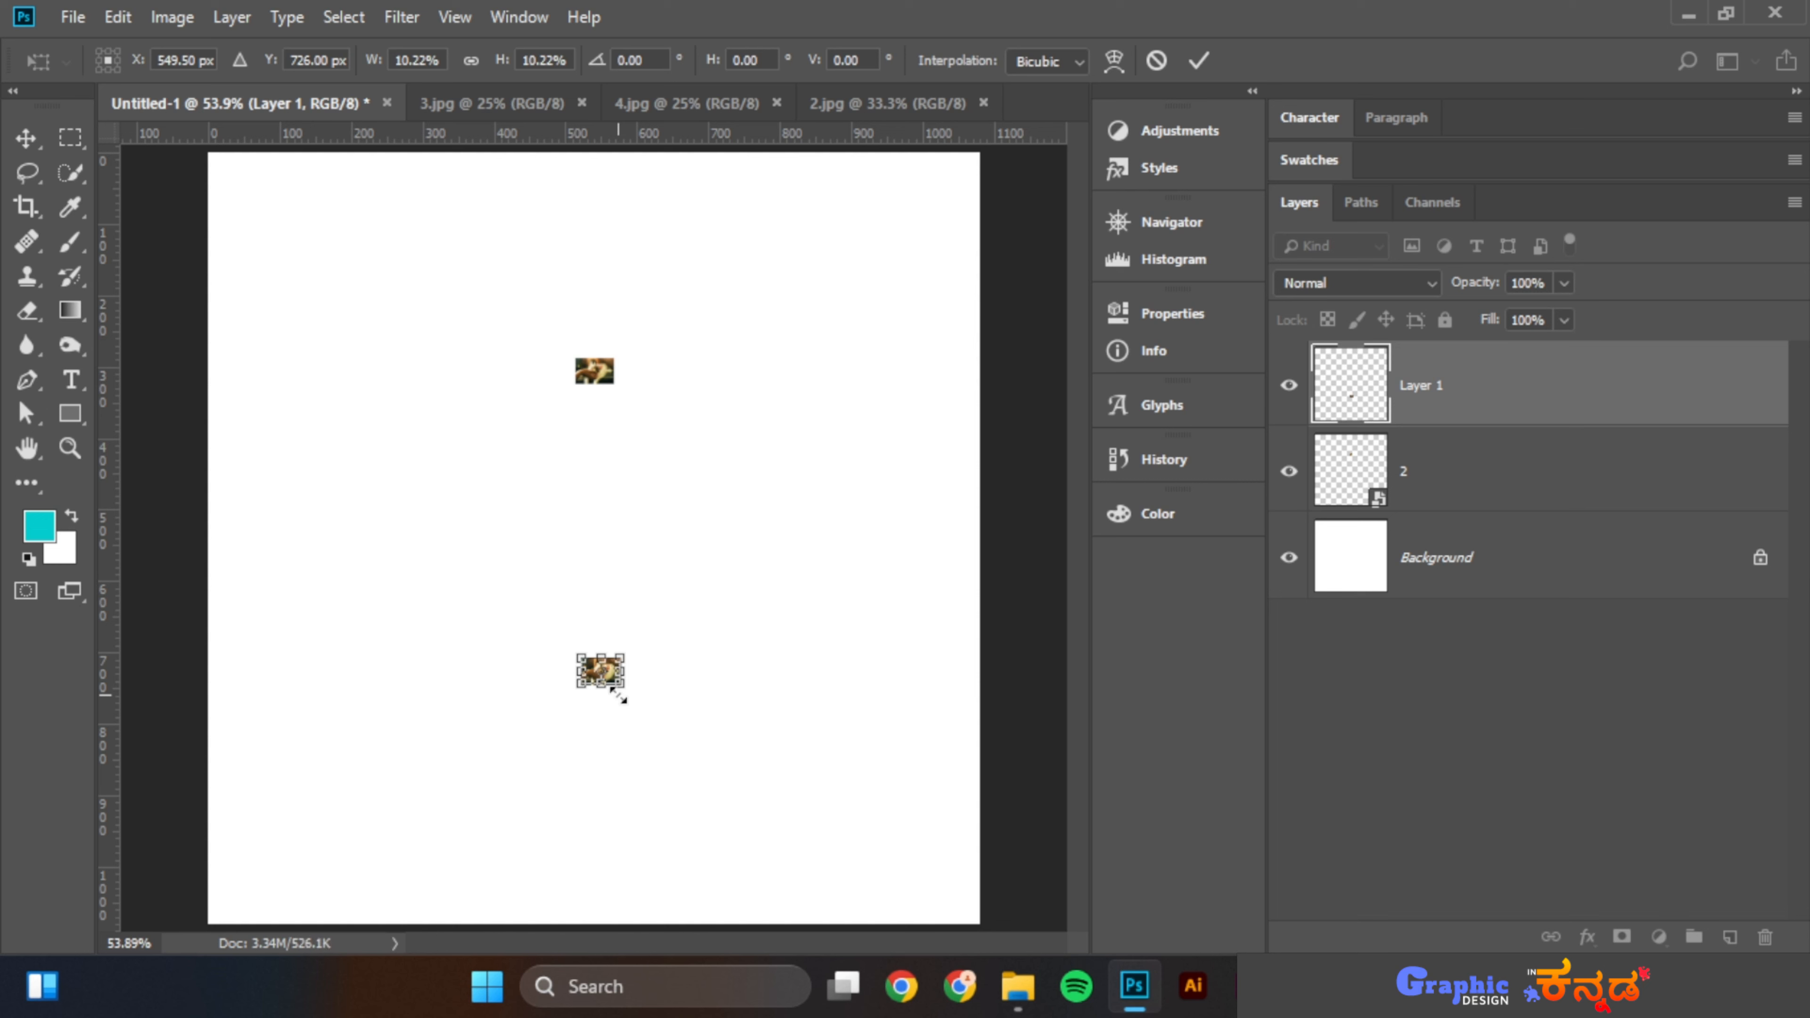
pyautogui.press('Return')
# Enlarge the smart object cat thumbnail to about 9.7% and move it slightly down the canvas
pyautogui.click(583, 375)
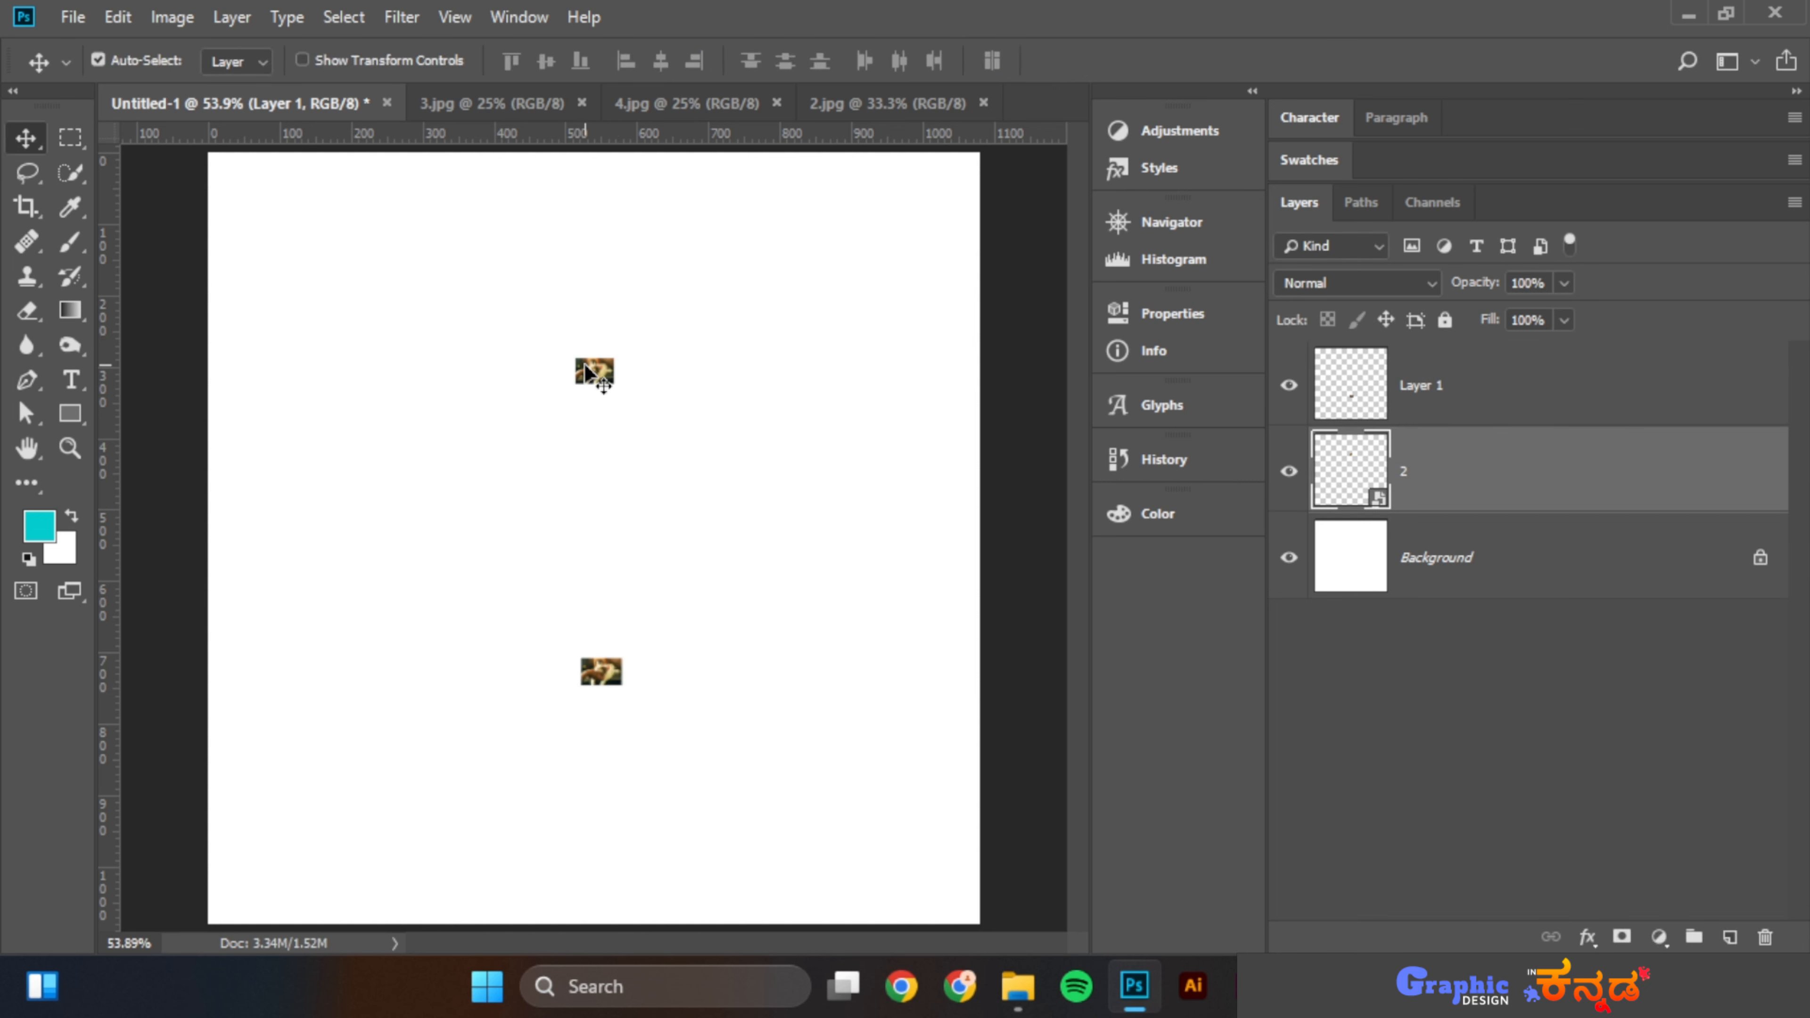
pyautogui.hotkey('ctrl', 't')
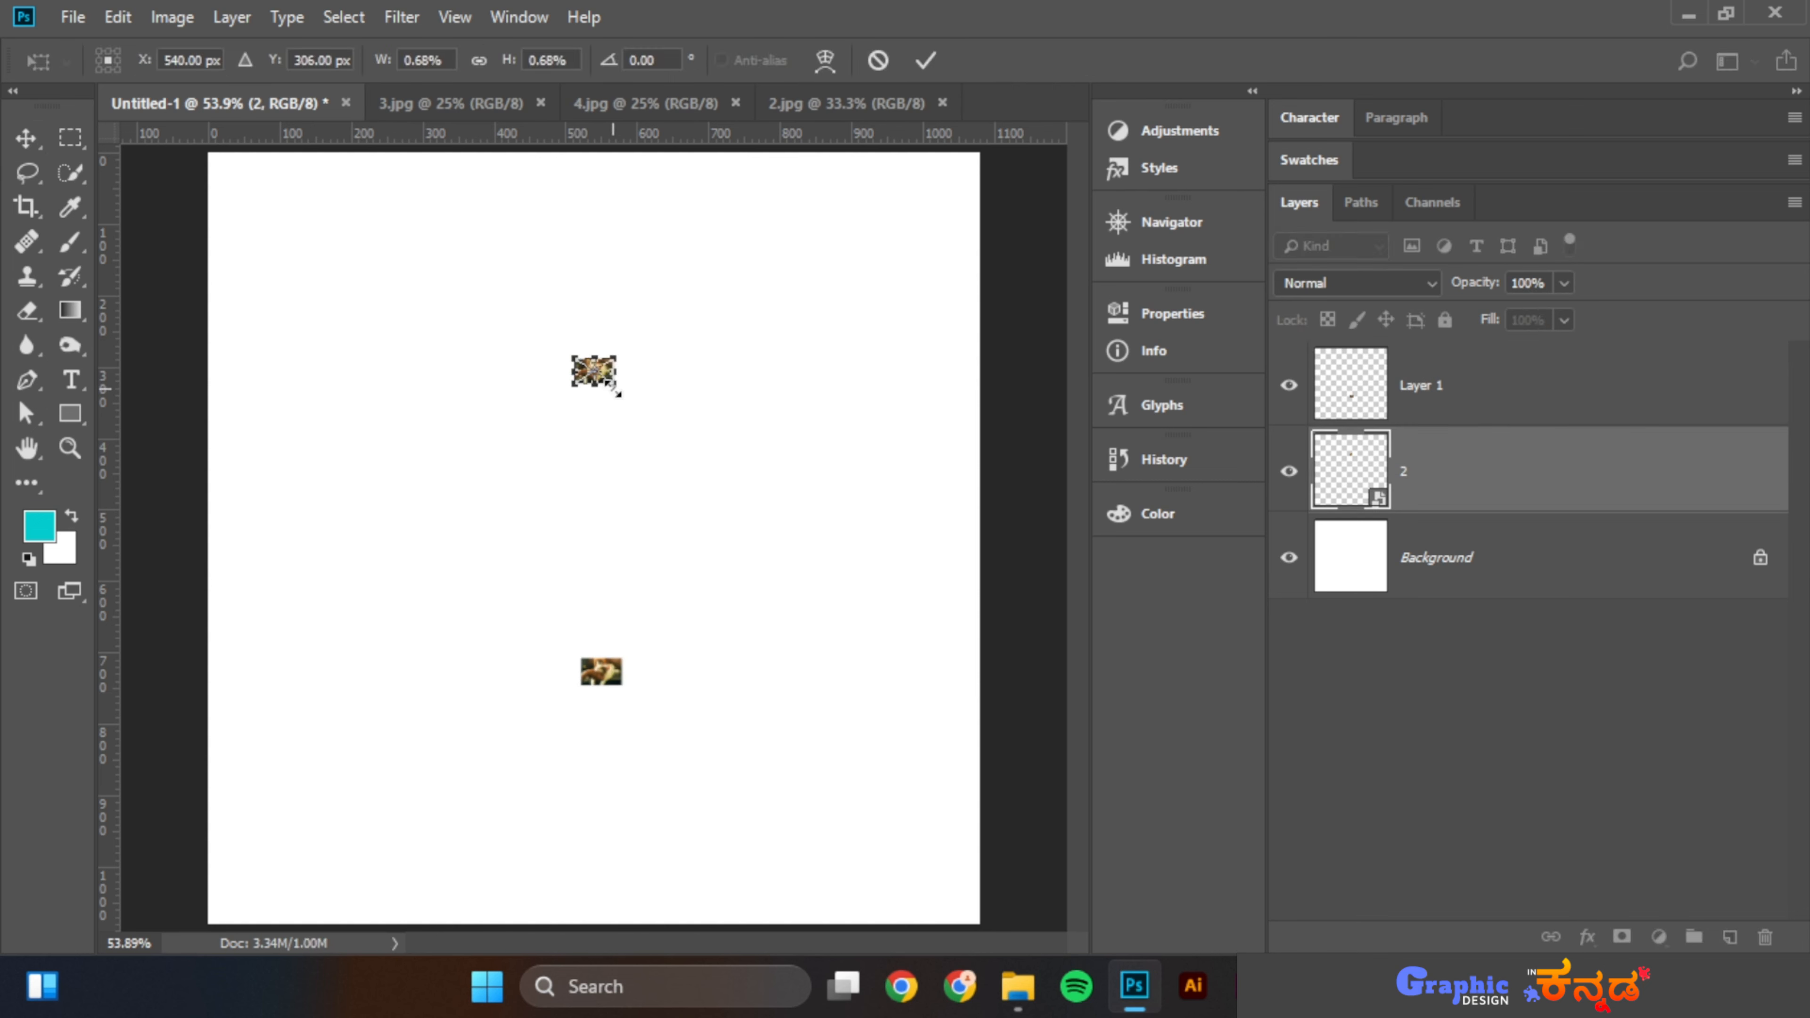
pyautogui.moveTo(614, 388); pyautogui.dragTo(843, 598)
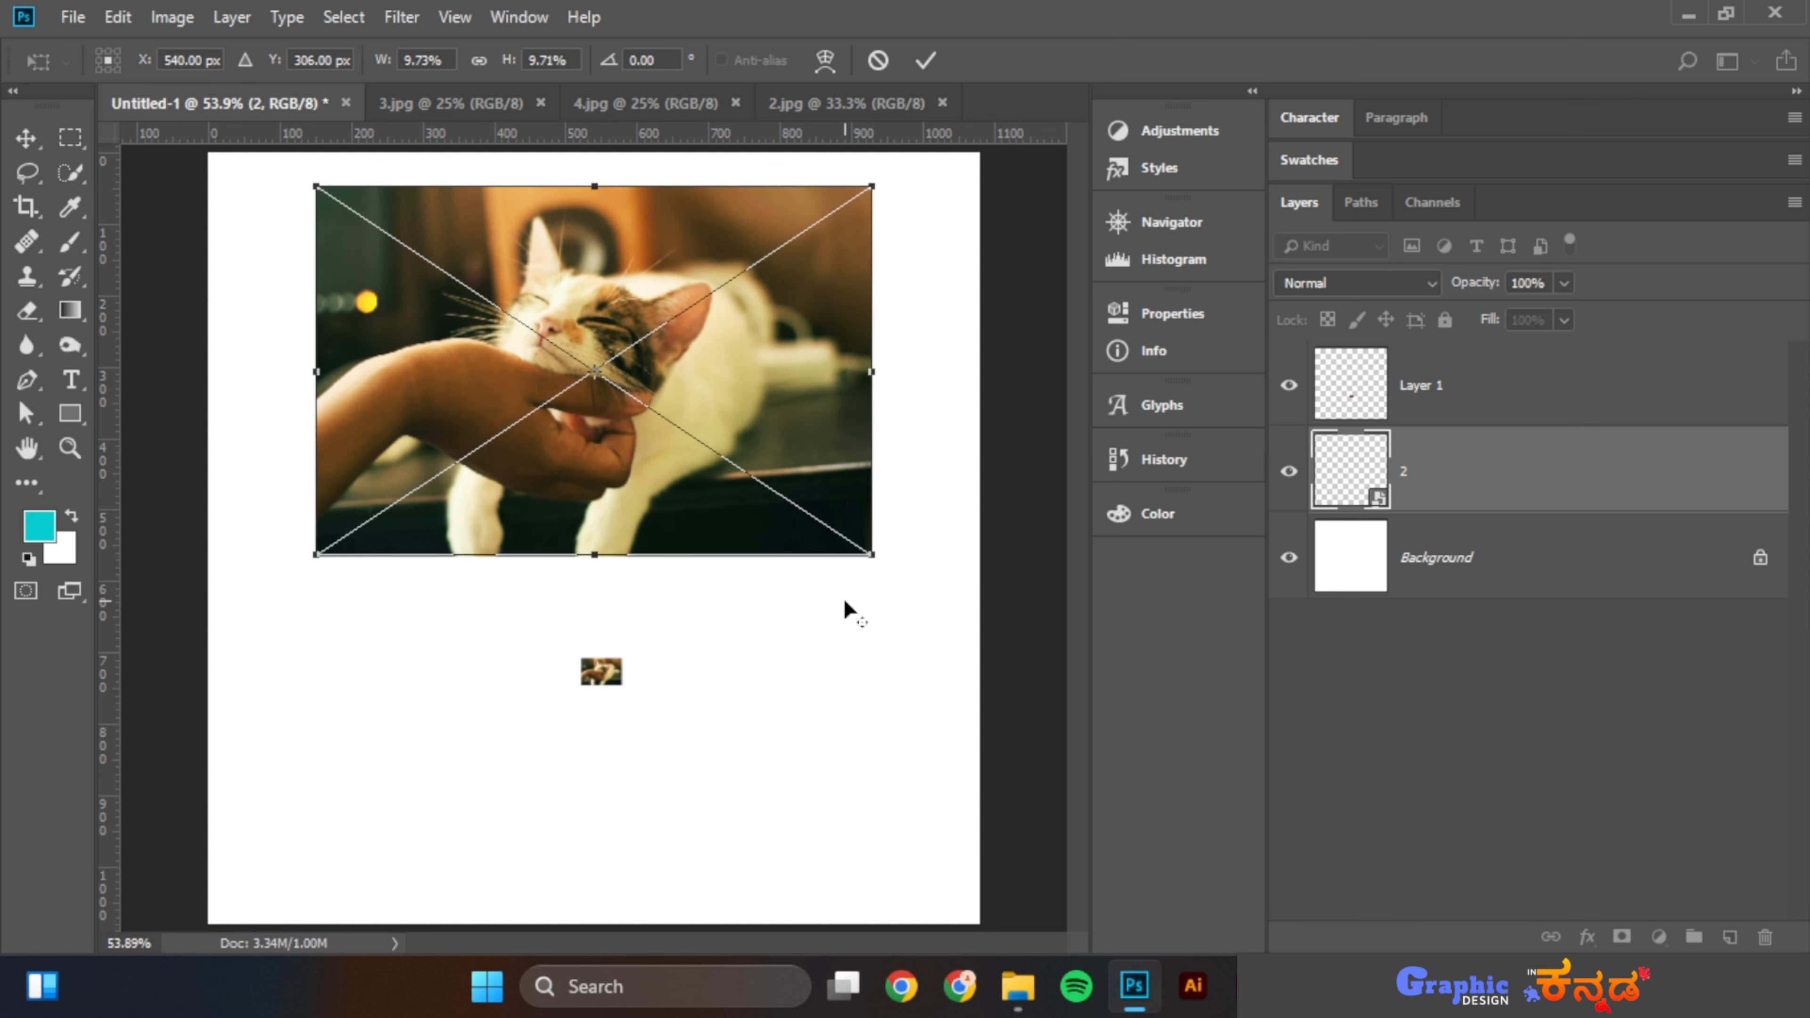
pyautogui.press('Return')
pyautogui.moveTo(696, 417); pyautogui.dragTo(693, 440)
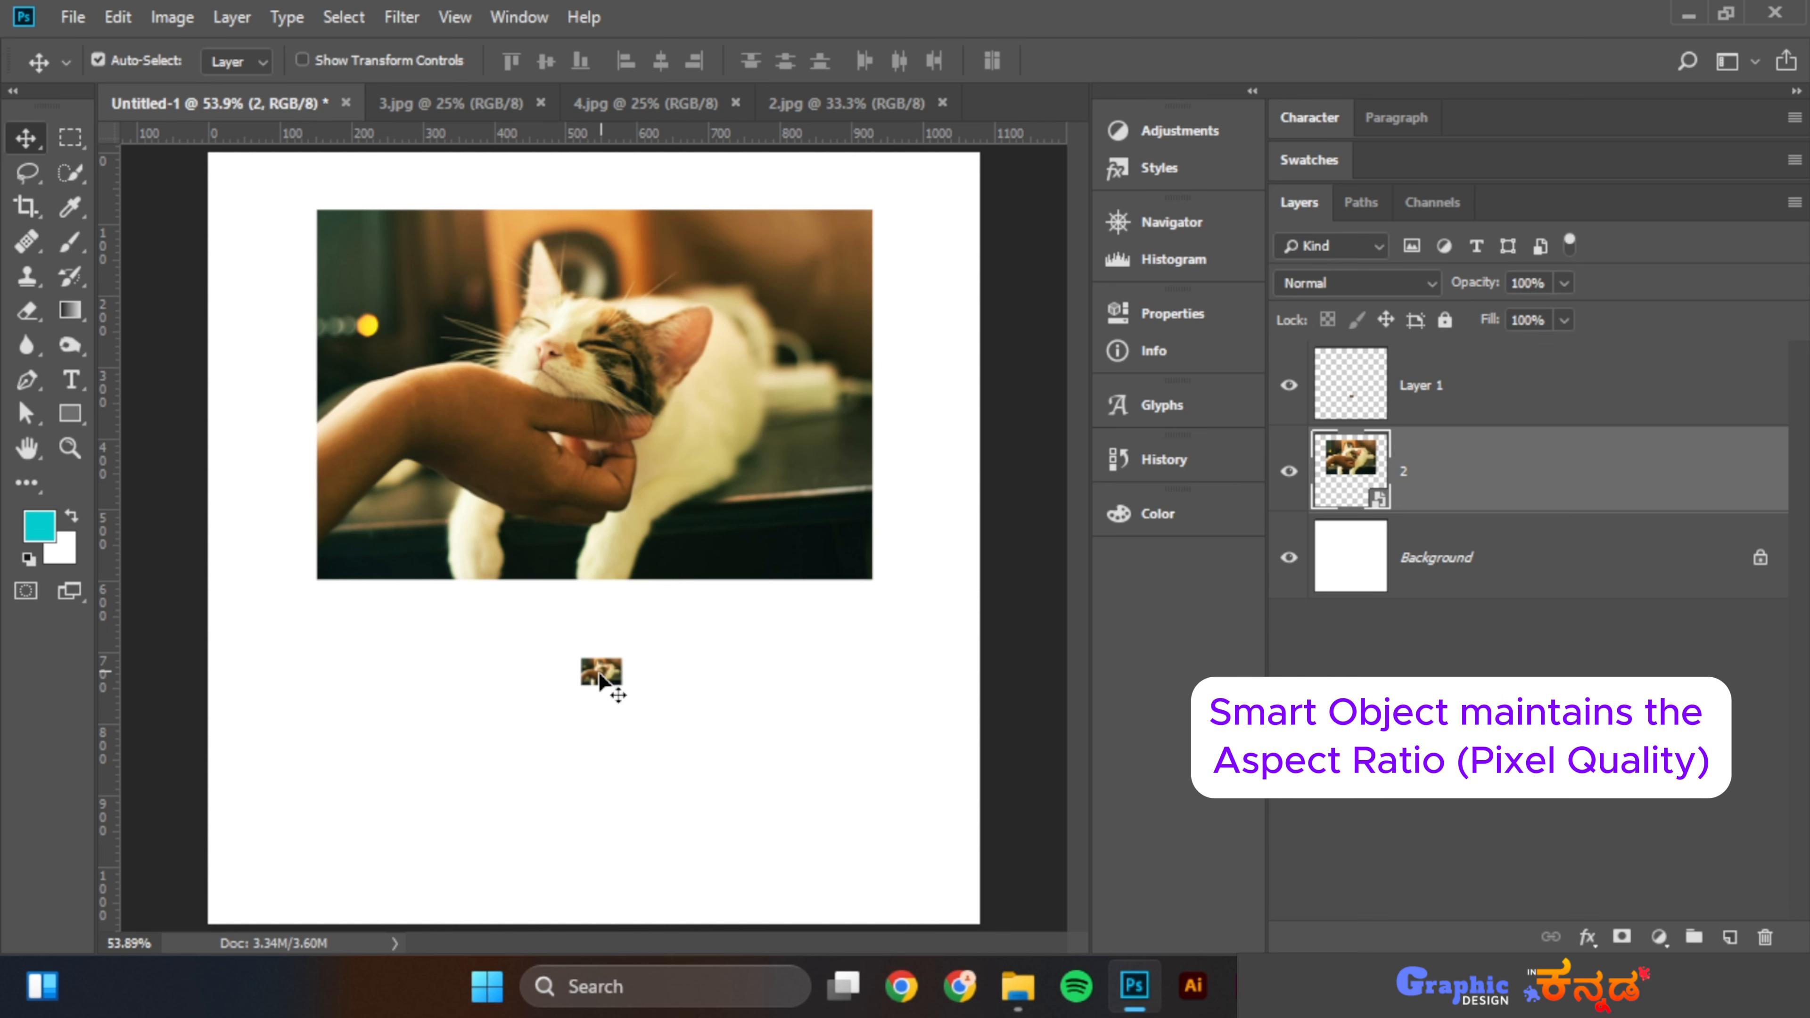
# Move the Layer 1 cat thumbnail slightly down and enlarge it to about 1508% with Free Transform
pyautogui.moveTo(605, 678); pyautogui.dragTo(595, 728)
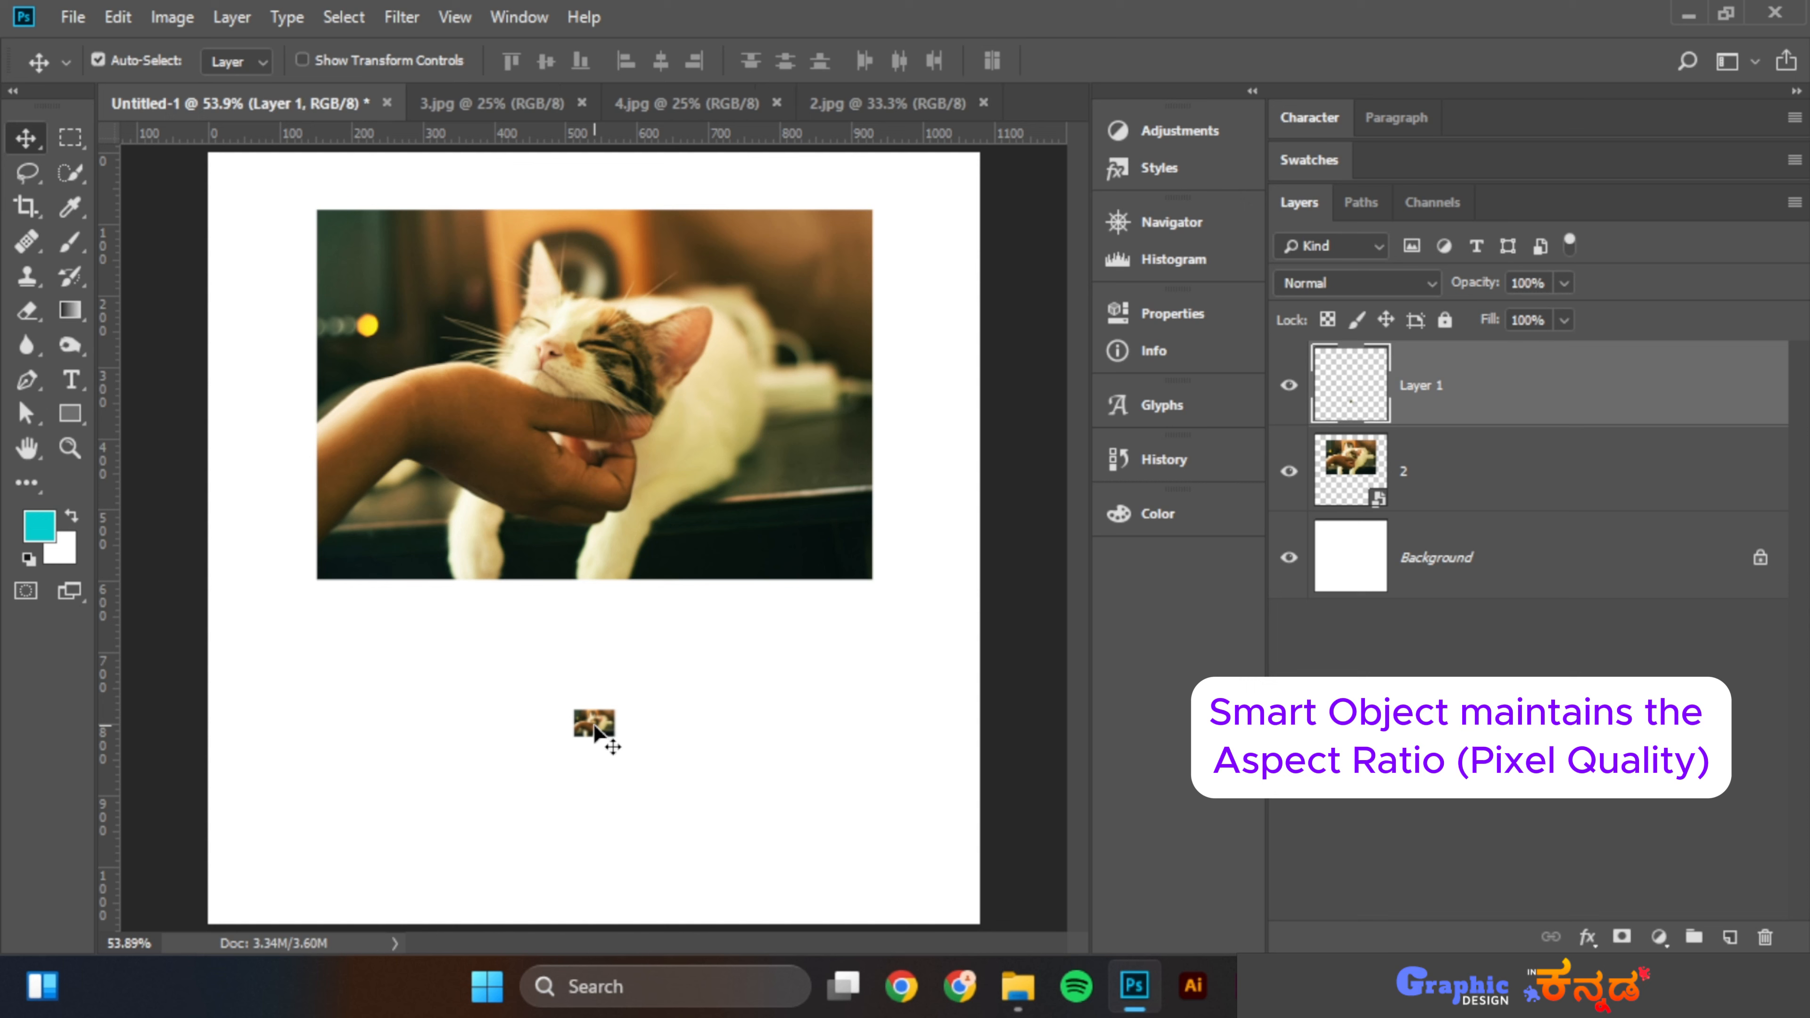
pyautogui.hotkey('ctrl', 't')
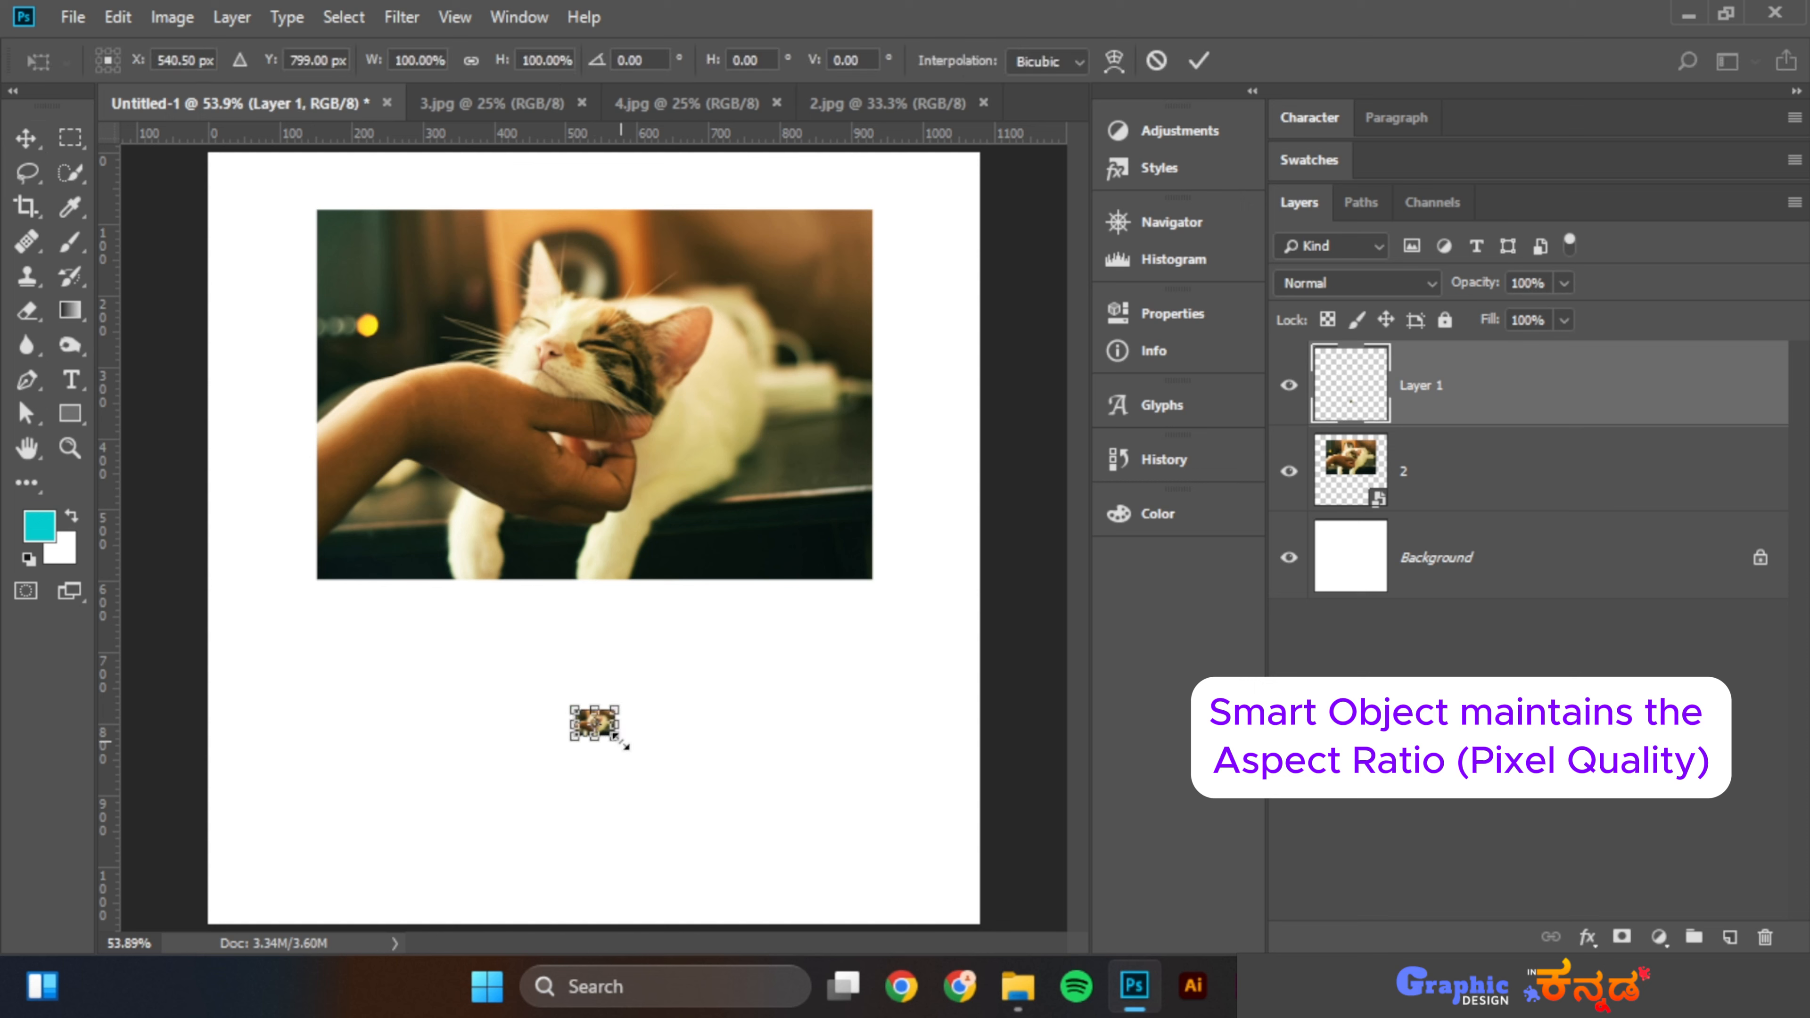
pyautogui.moveTo(618, 739); pyautogui.dragTo(887, 962)
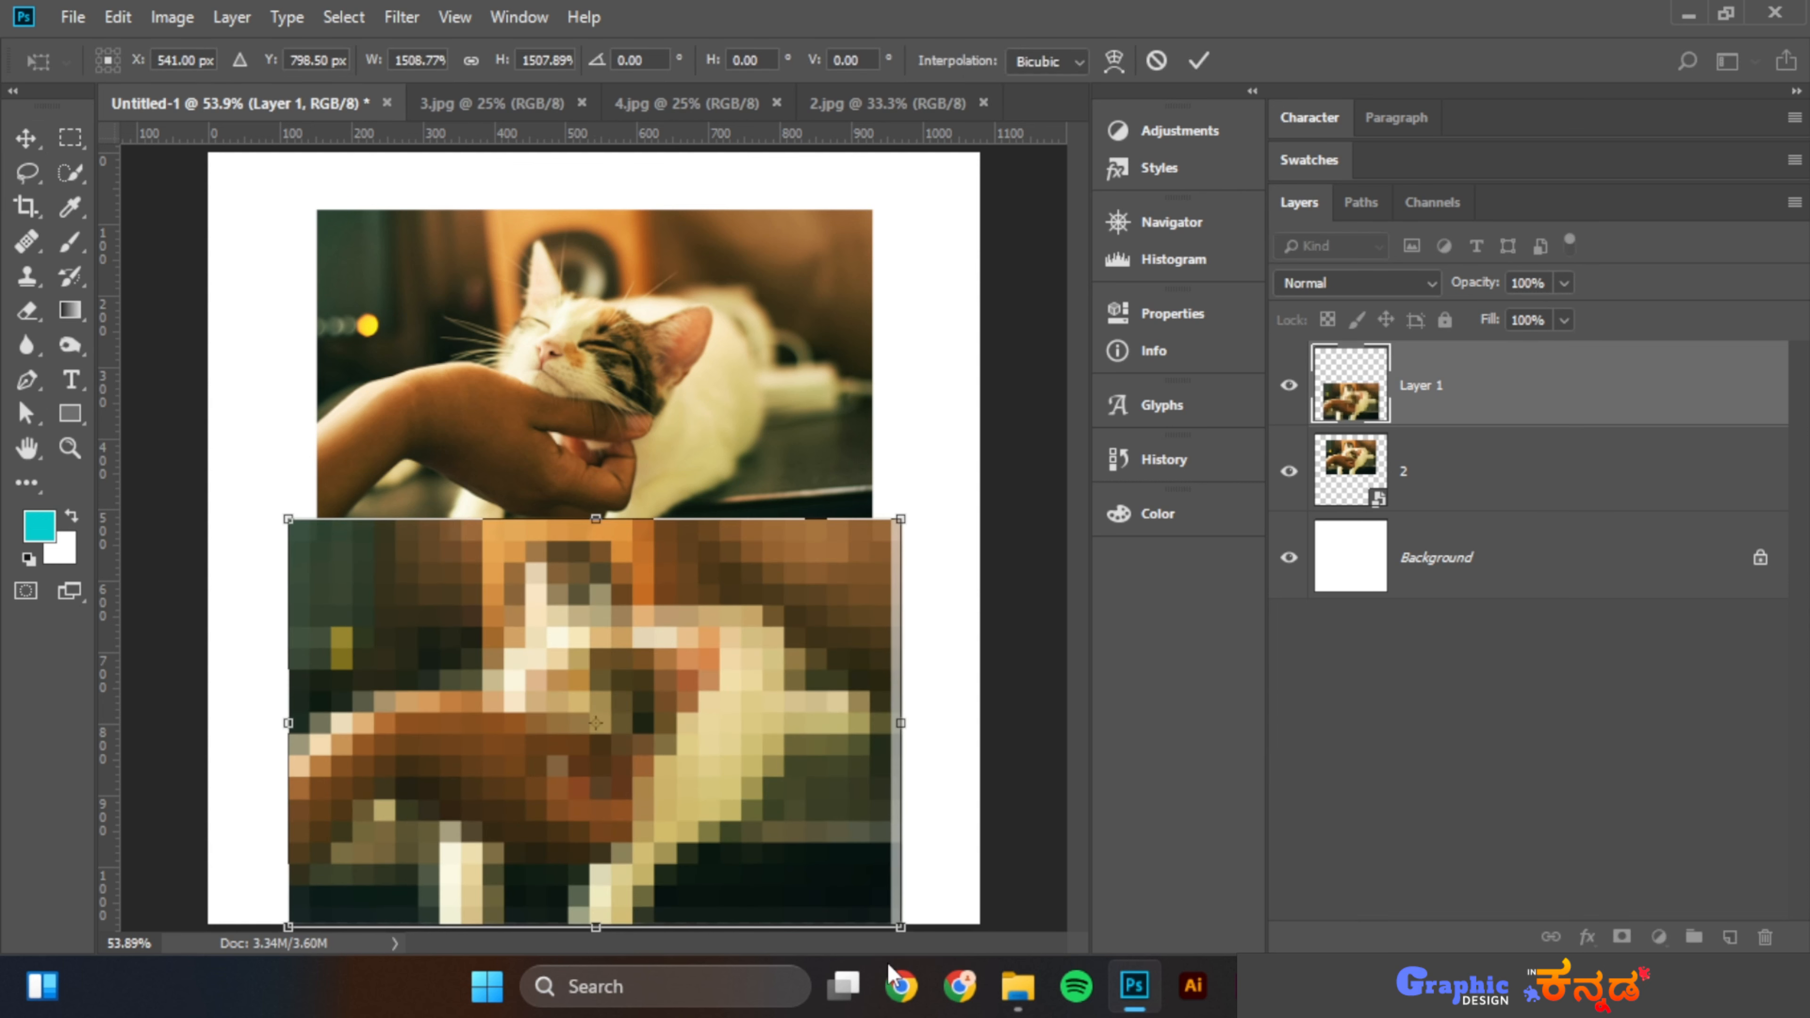
pyautogui.press('Return')
# Move the Layer 1 photo down and the smart object photo up to leave a gap between the two cat images
pyautogui.moveTo(665, 772)
pyautogui.mouseDown()
pyautogui.moveTo(663, 742)
pyautogui.moveTo(668, 798)
pyautogui.mouseUp()
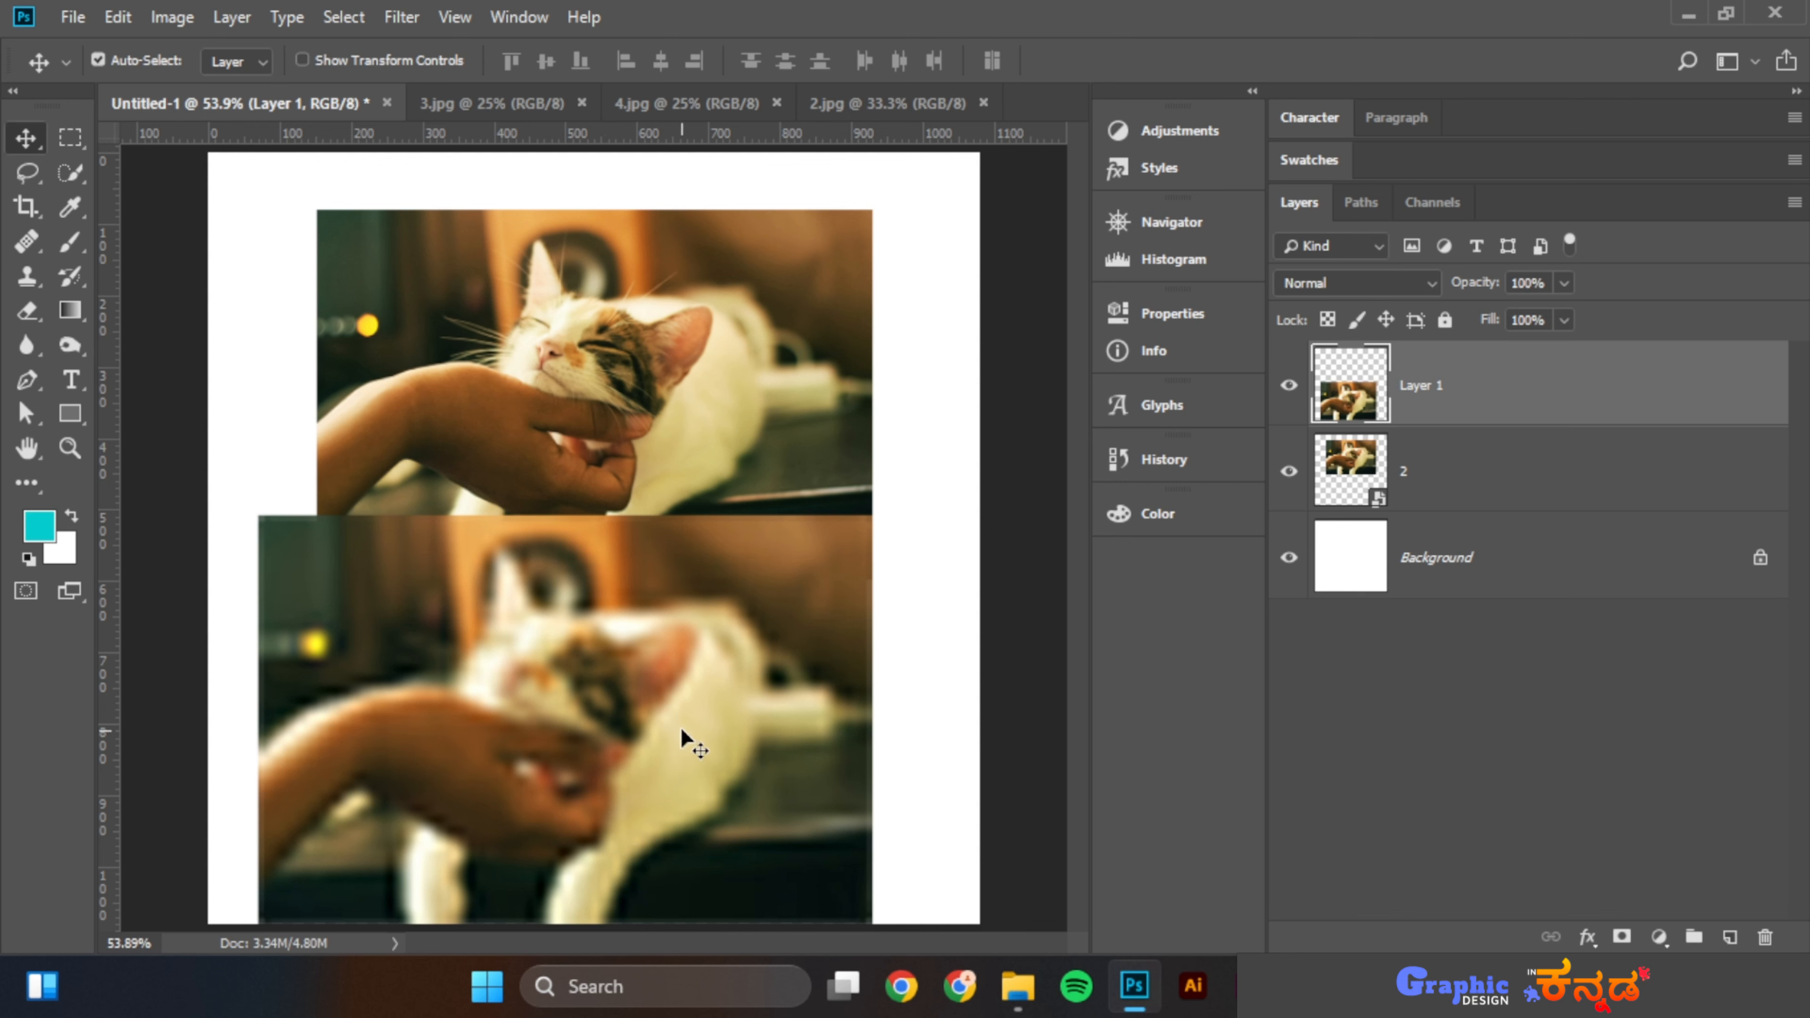
pyautogui.moveTo(680, 728); pyautogui.dragTo(687, 777)
pyautogui.moveTo(676, 413); pyautogui.dragTo(653, 384)
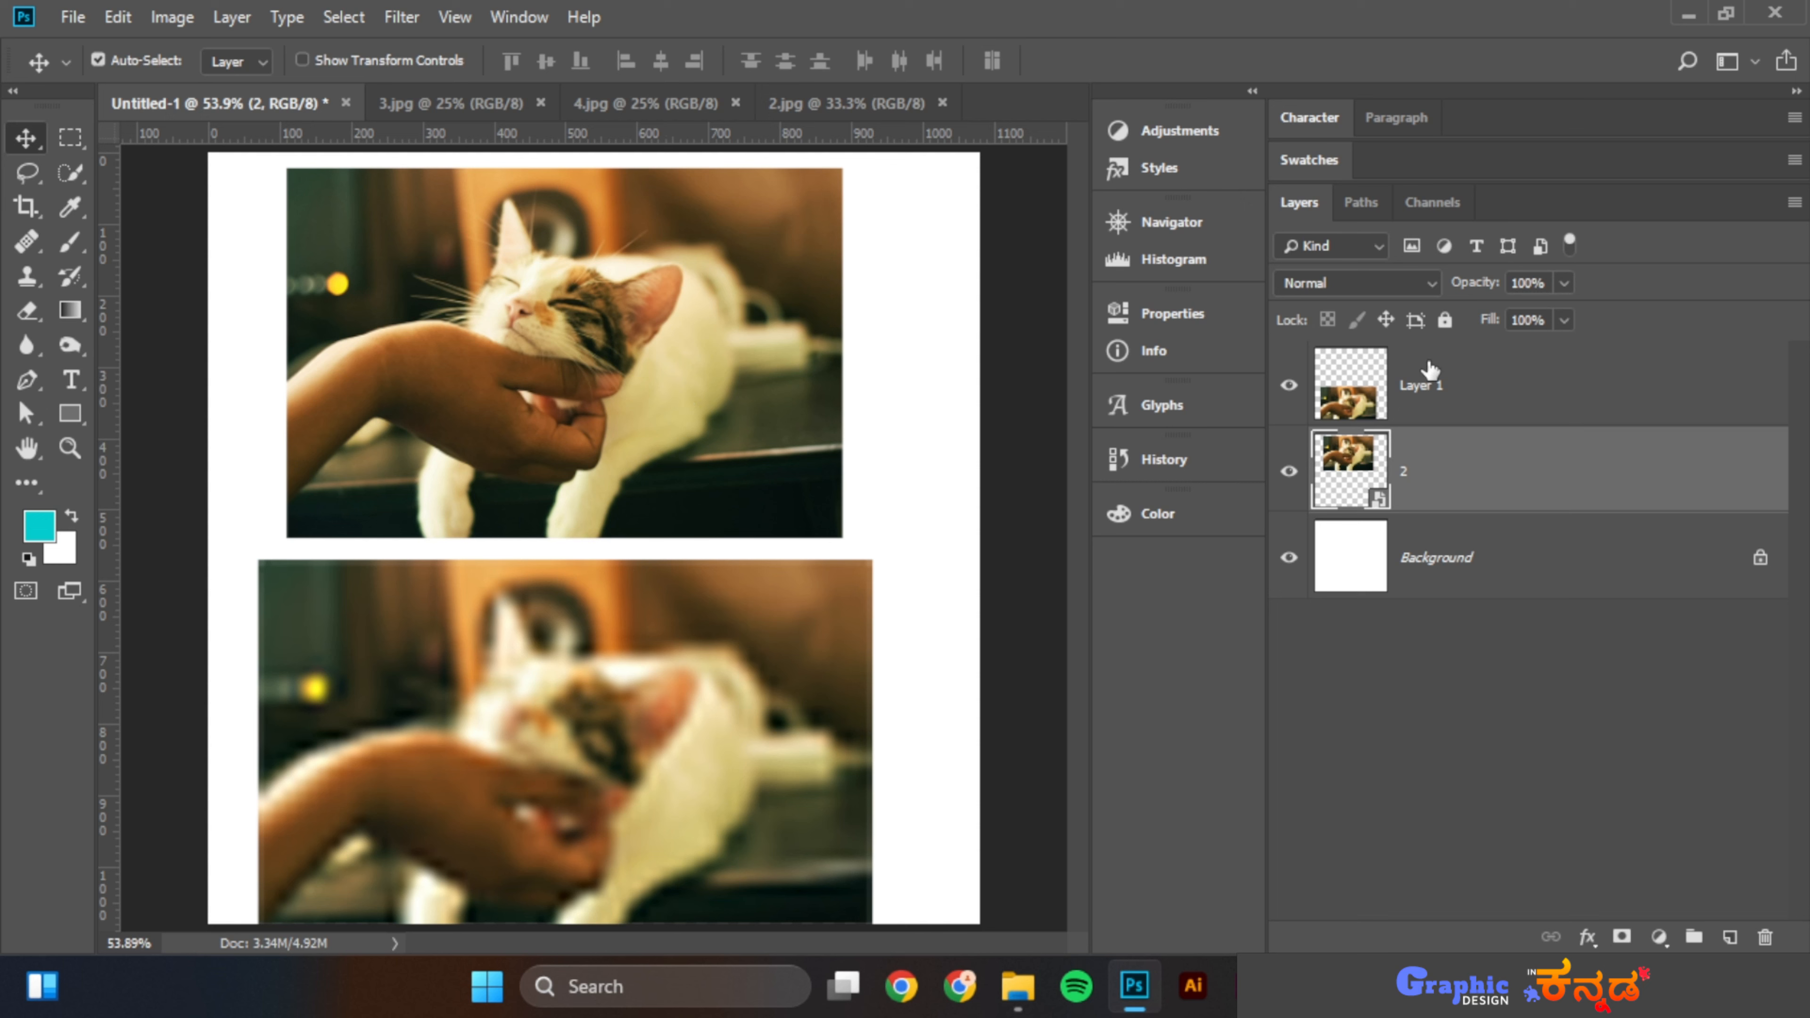
# Delete both cat layers from Untitled-1 and copy the image from the open 2.jpg document into it again
pyautogui.keyDown('shift'); pyautogui.click(1441, 387); pyautogui.keyUp('shift')
pyautogui.press('Delete')
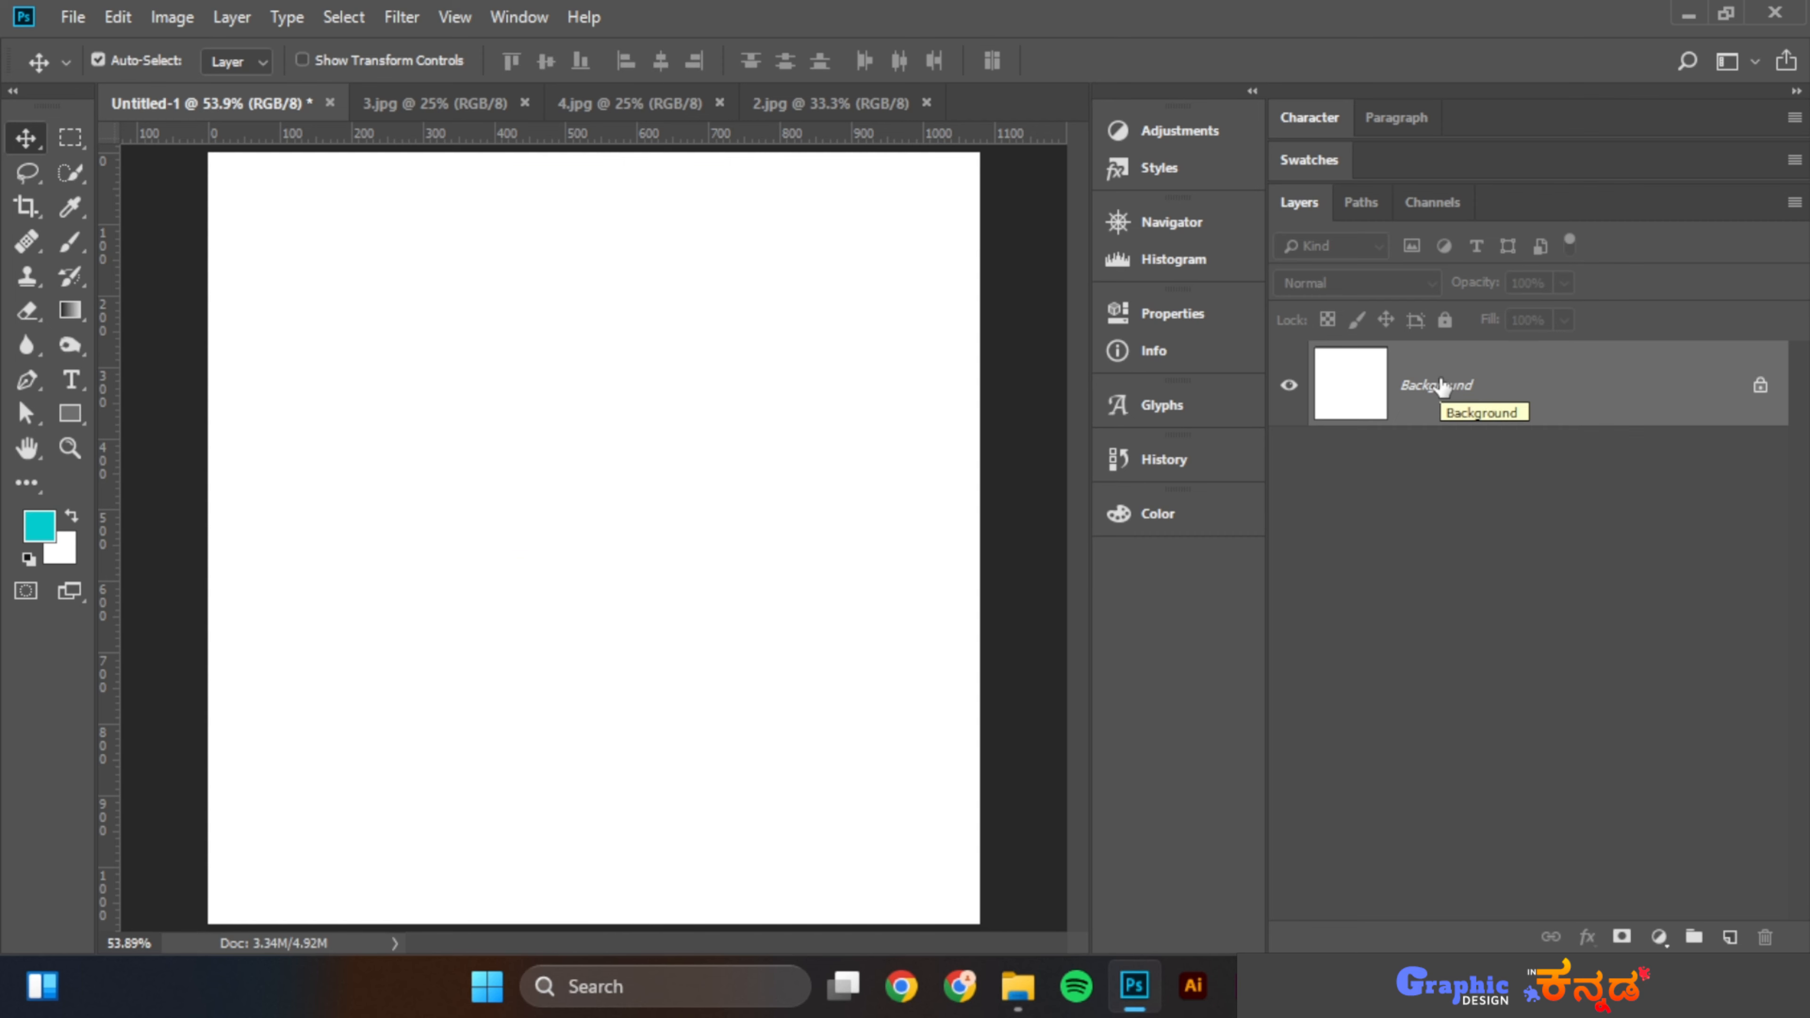
pyautogui.click(826, 107)
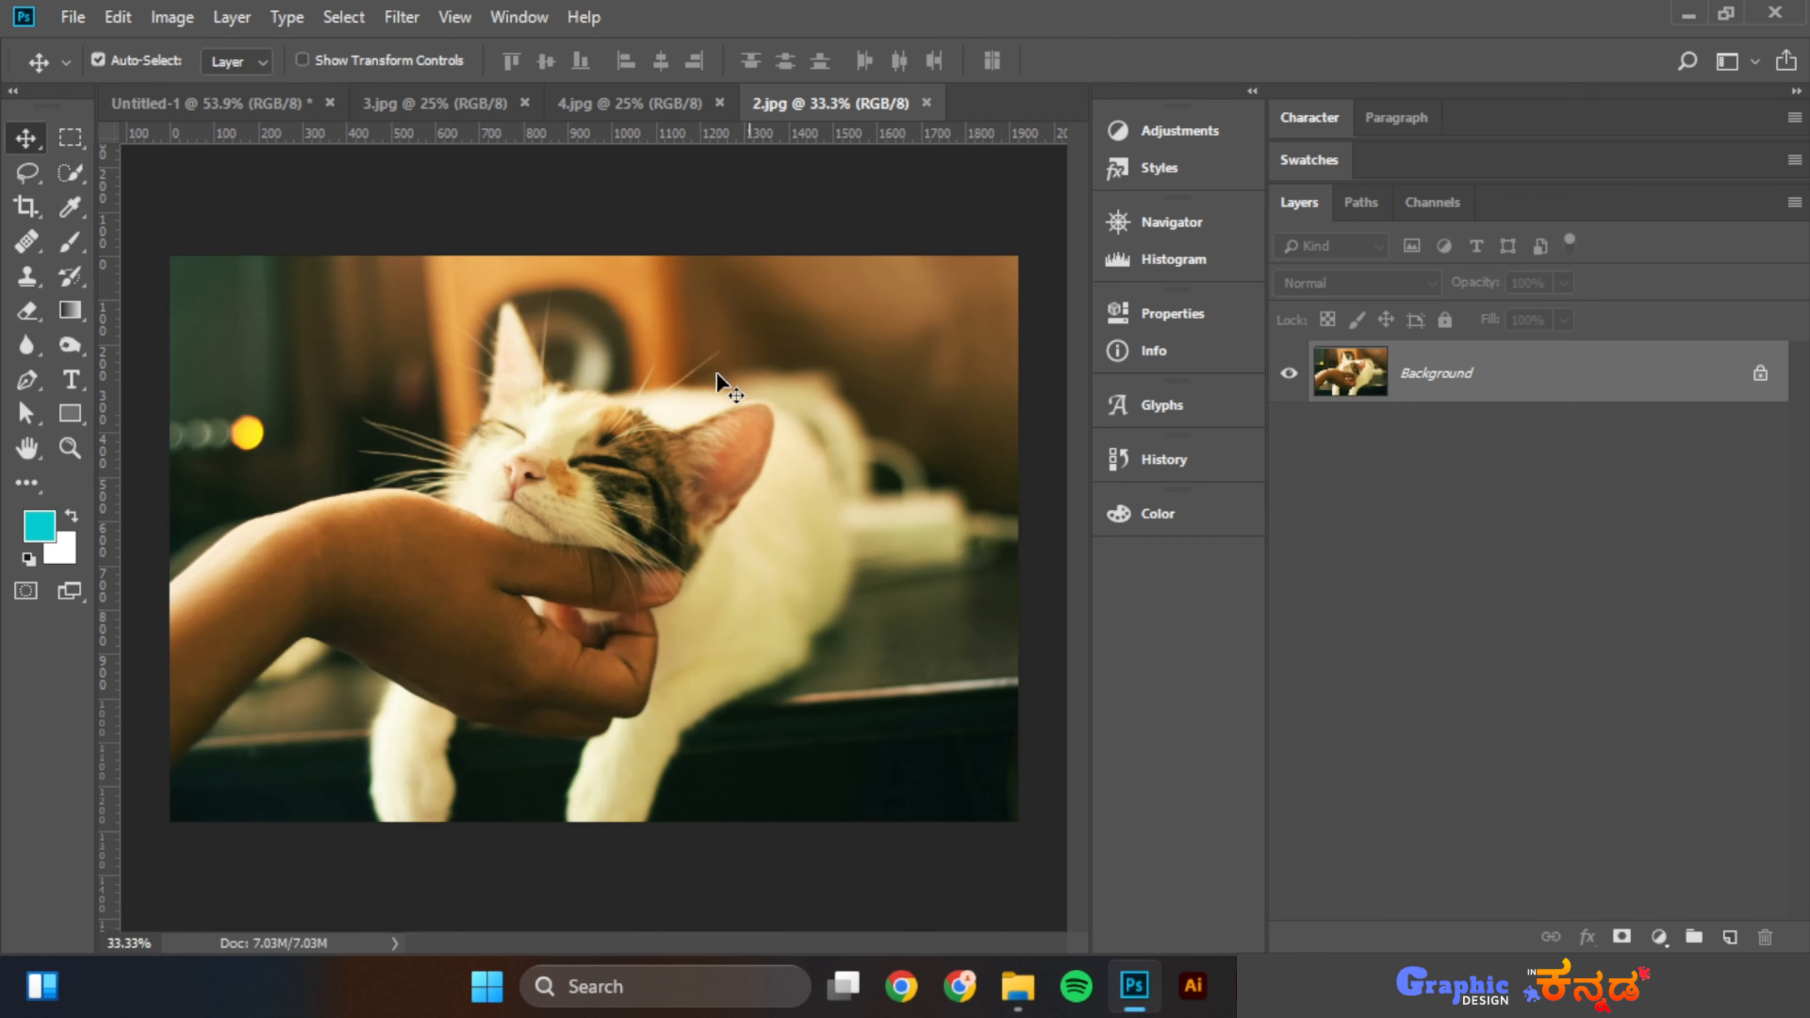
pyautogui.moveTo(792, 434); pyautogui.dragTo(557, 386)
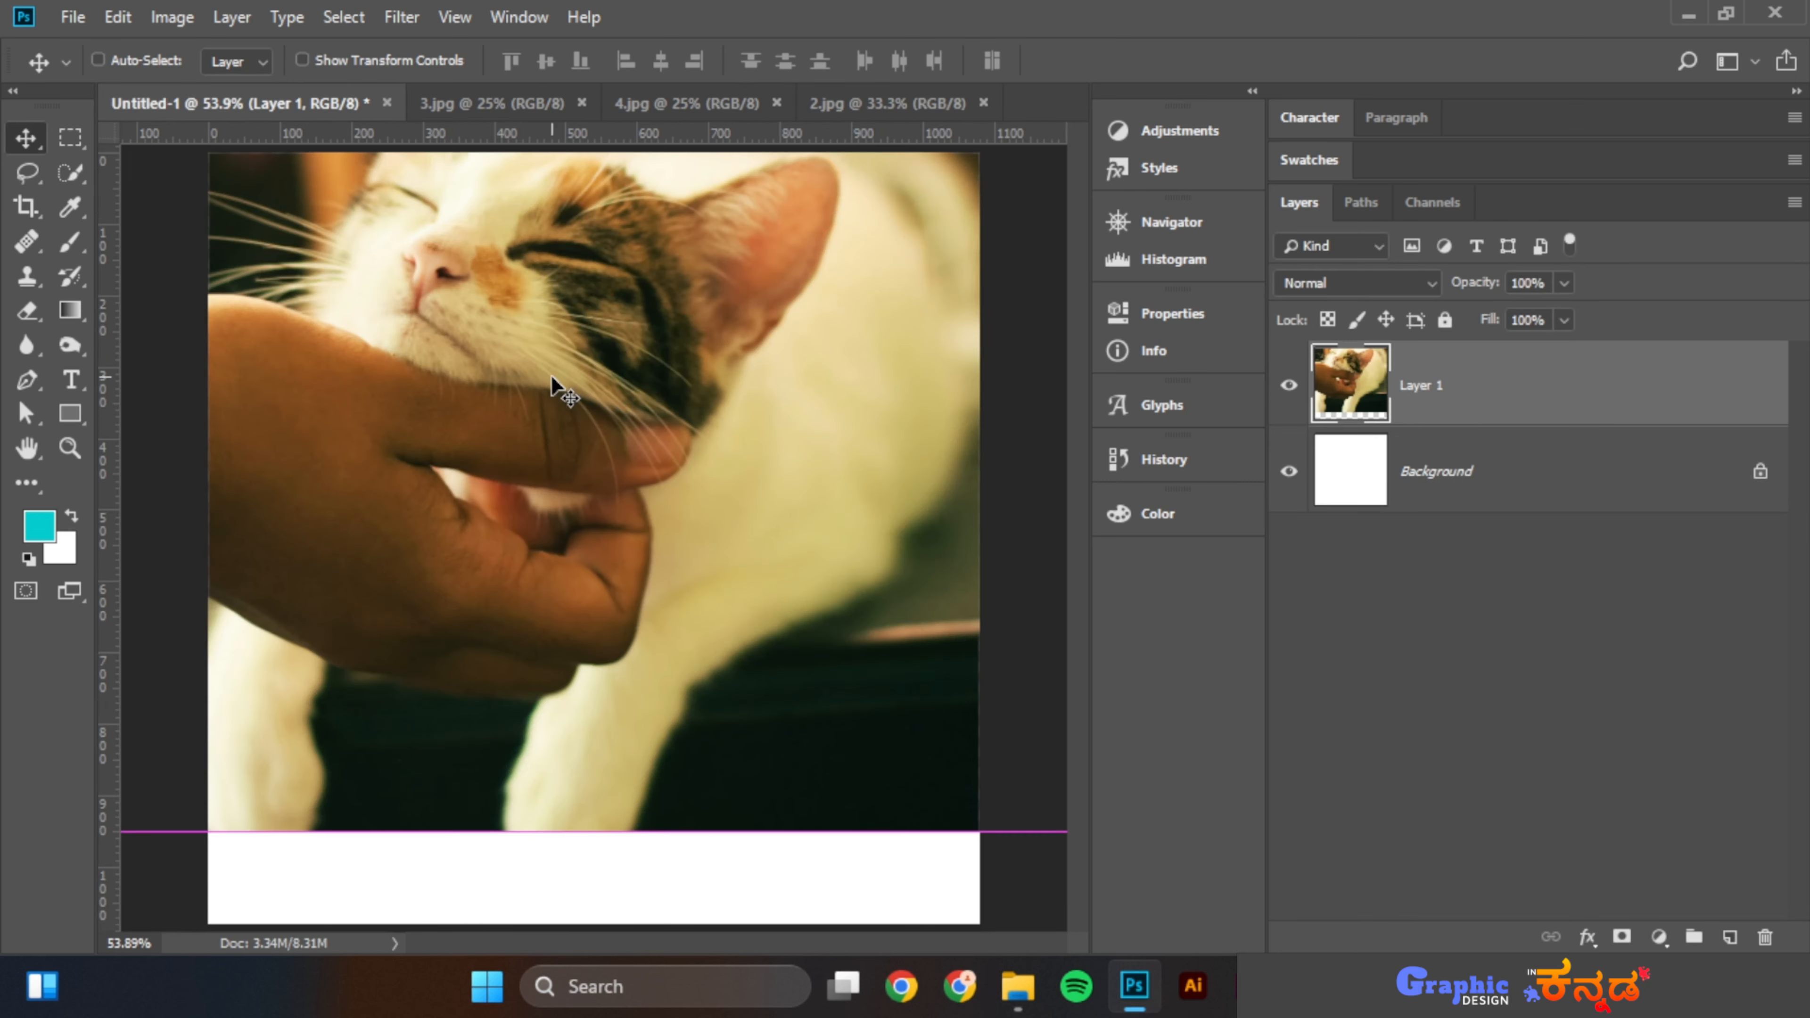
# Move the new cat photo down to the canvas's bottom edge and check its full extent with Free Transform
pyautogui.hotkey('ctrl', '-')
pyautogui.hotkey('ctrl', '-')
pyautogui.hotkey('ctrl', '-')
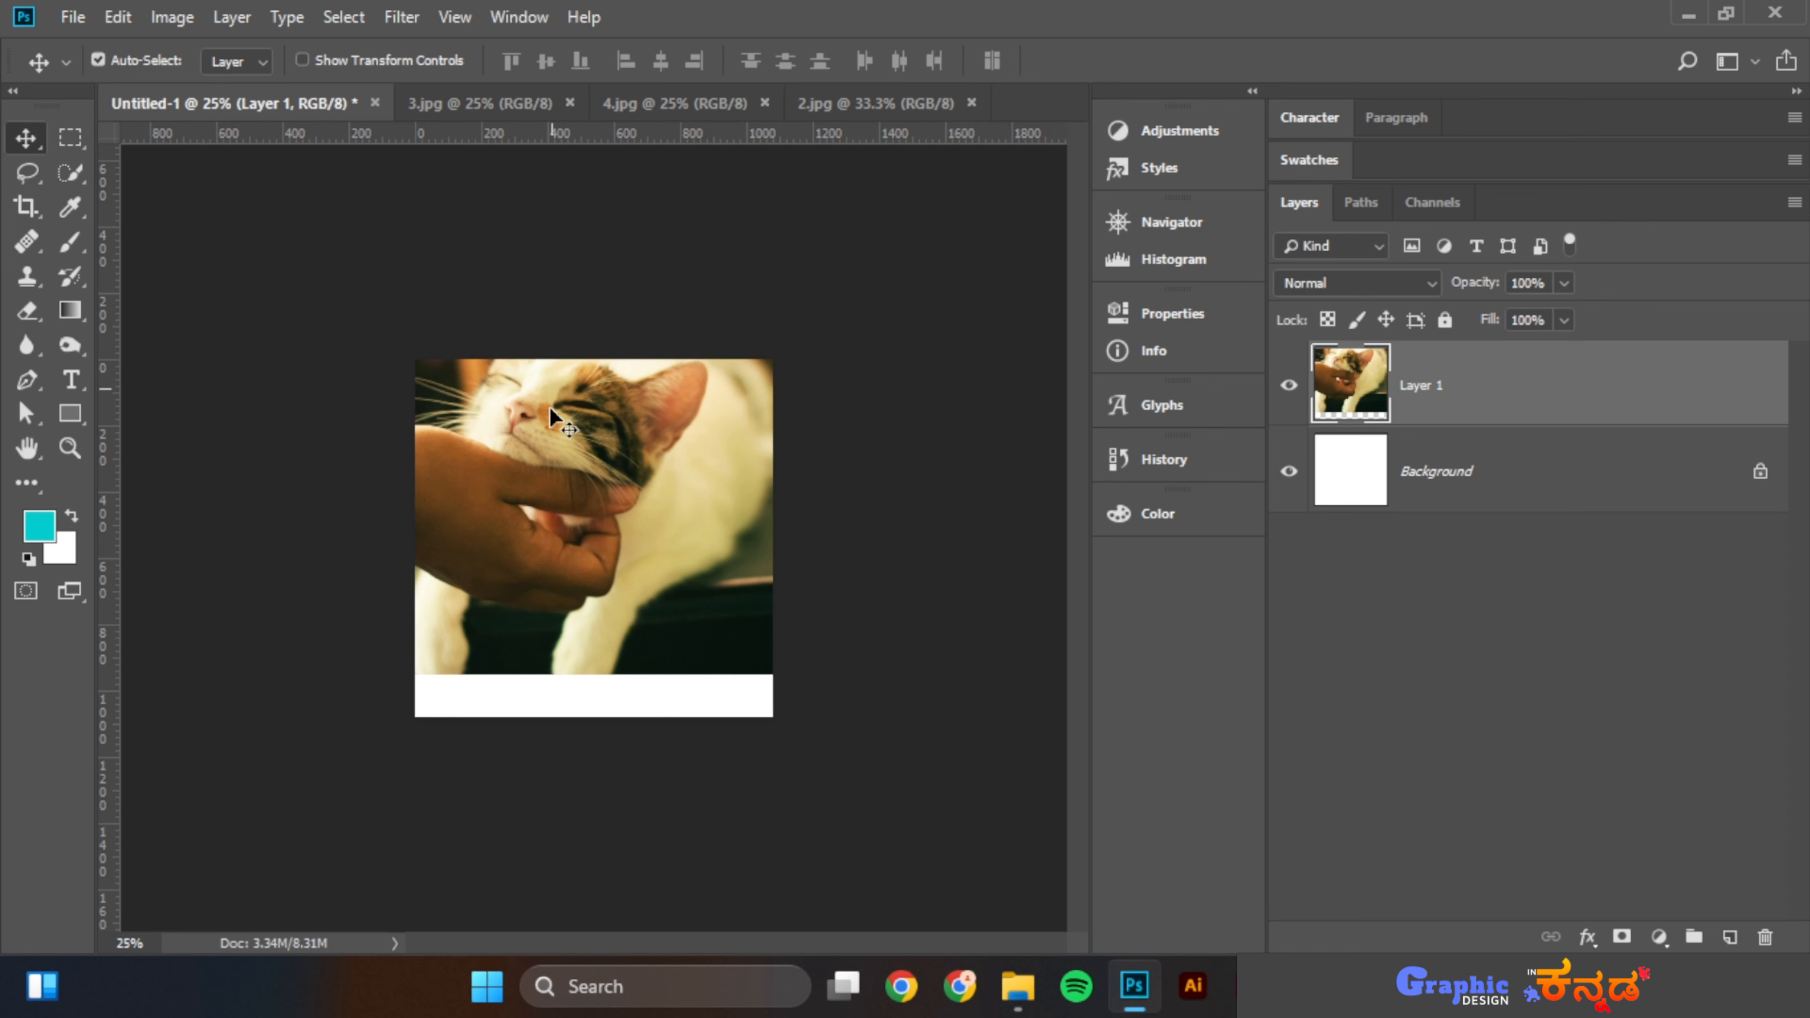
pyautogui.moveTo(548, 406); pyautogui.dragTo(554, 554)
pyautogui.hotkey('ctrl', 't')
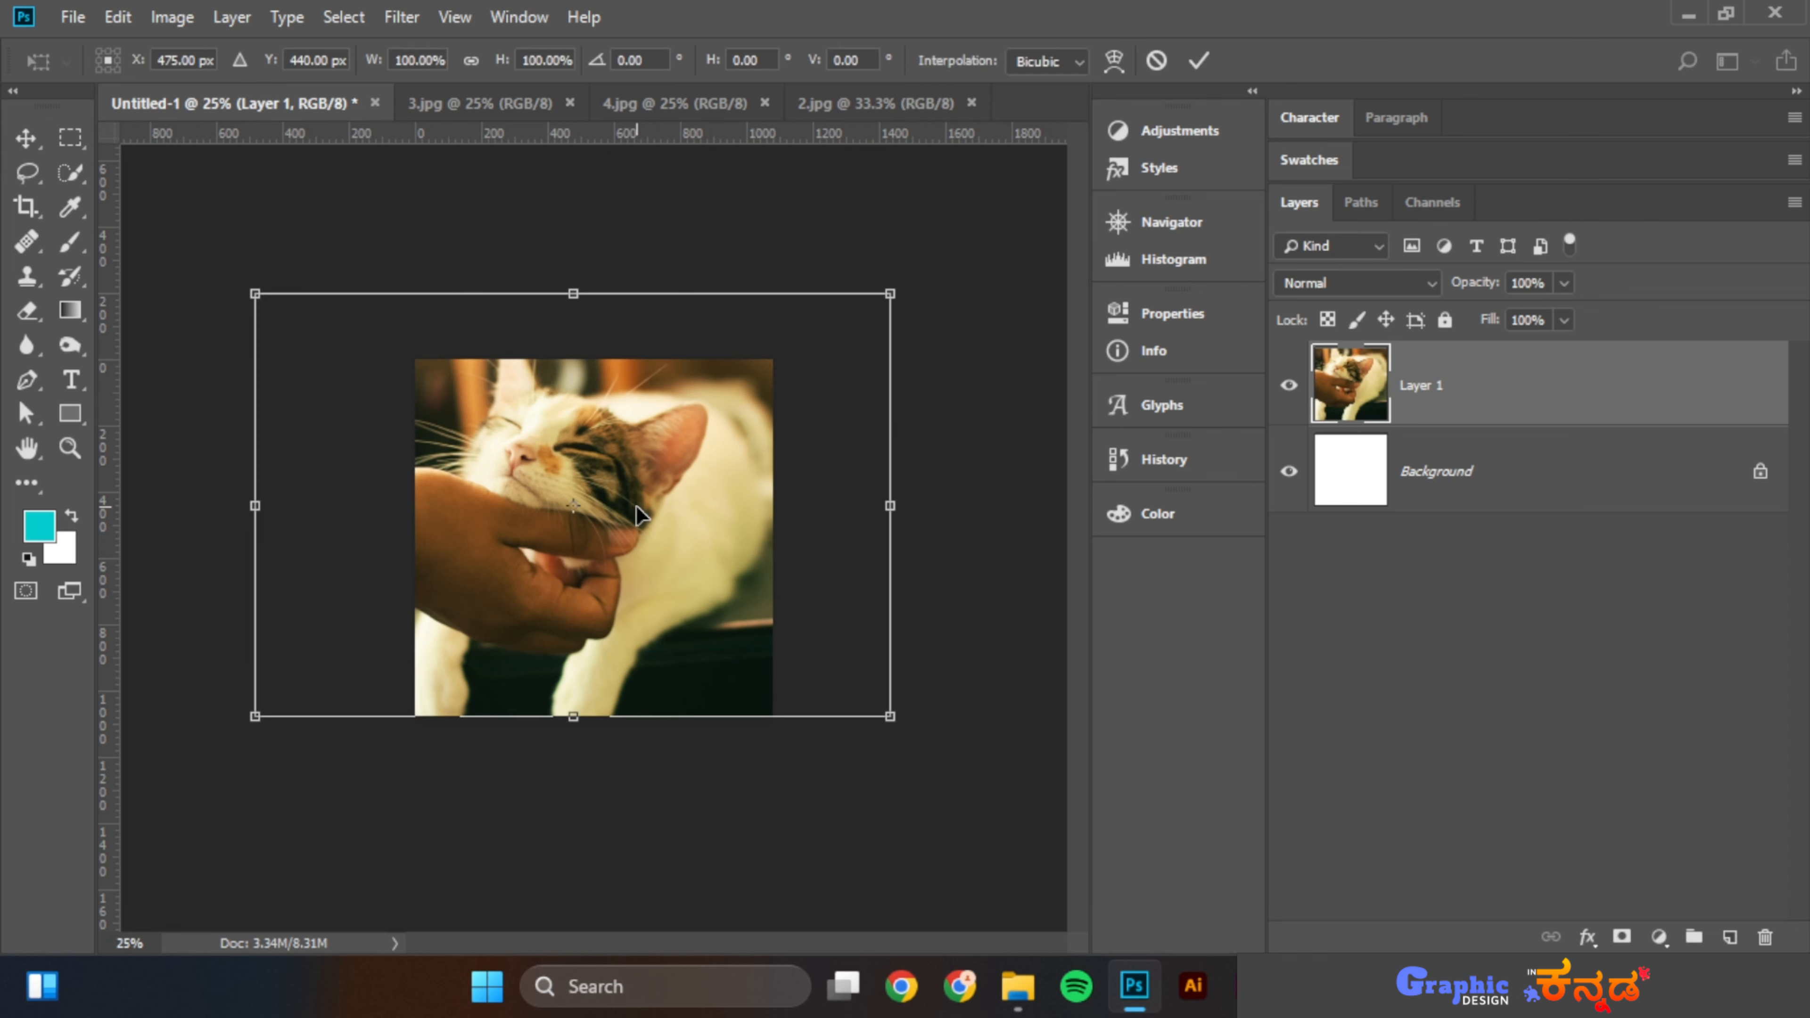
pyautogui.press('Return')
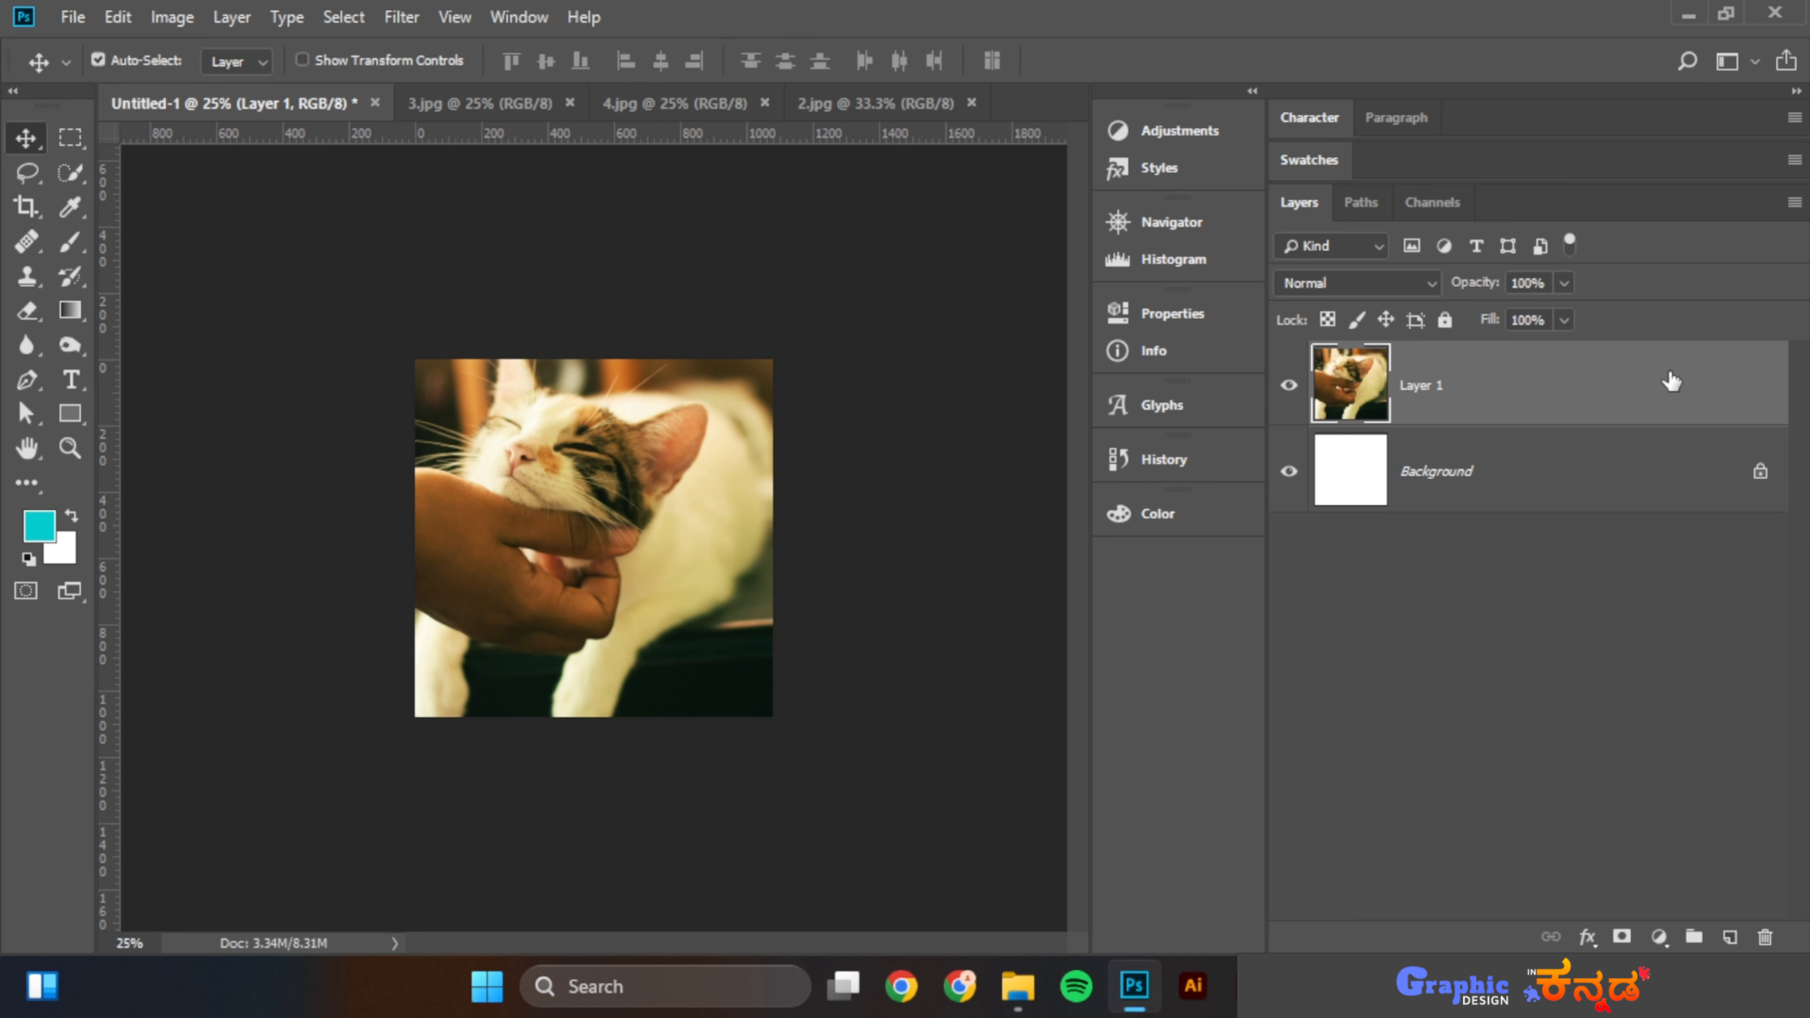
# Convert Layer 1 to a smart object and shrink the cat photo to about 21% with Free Transform
pyautogui.rightClick(1622, 375)
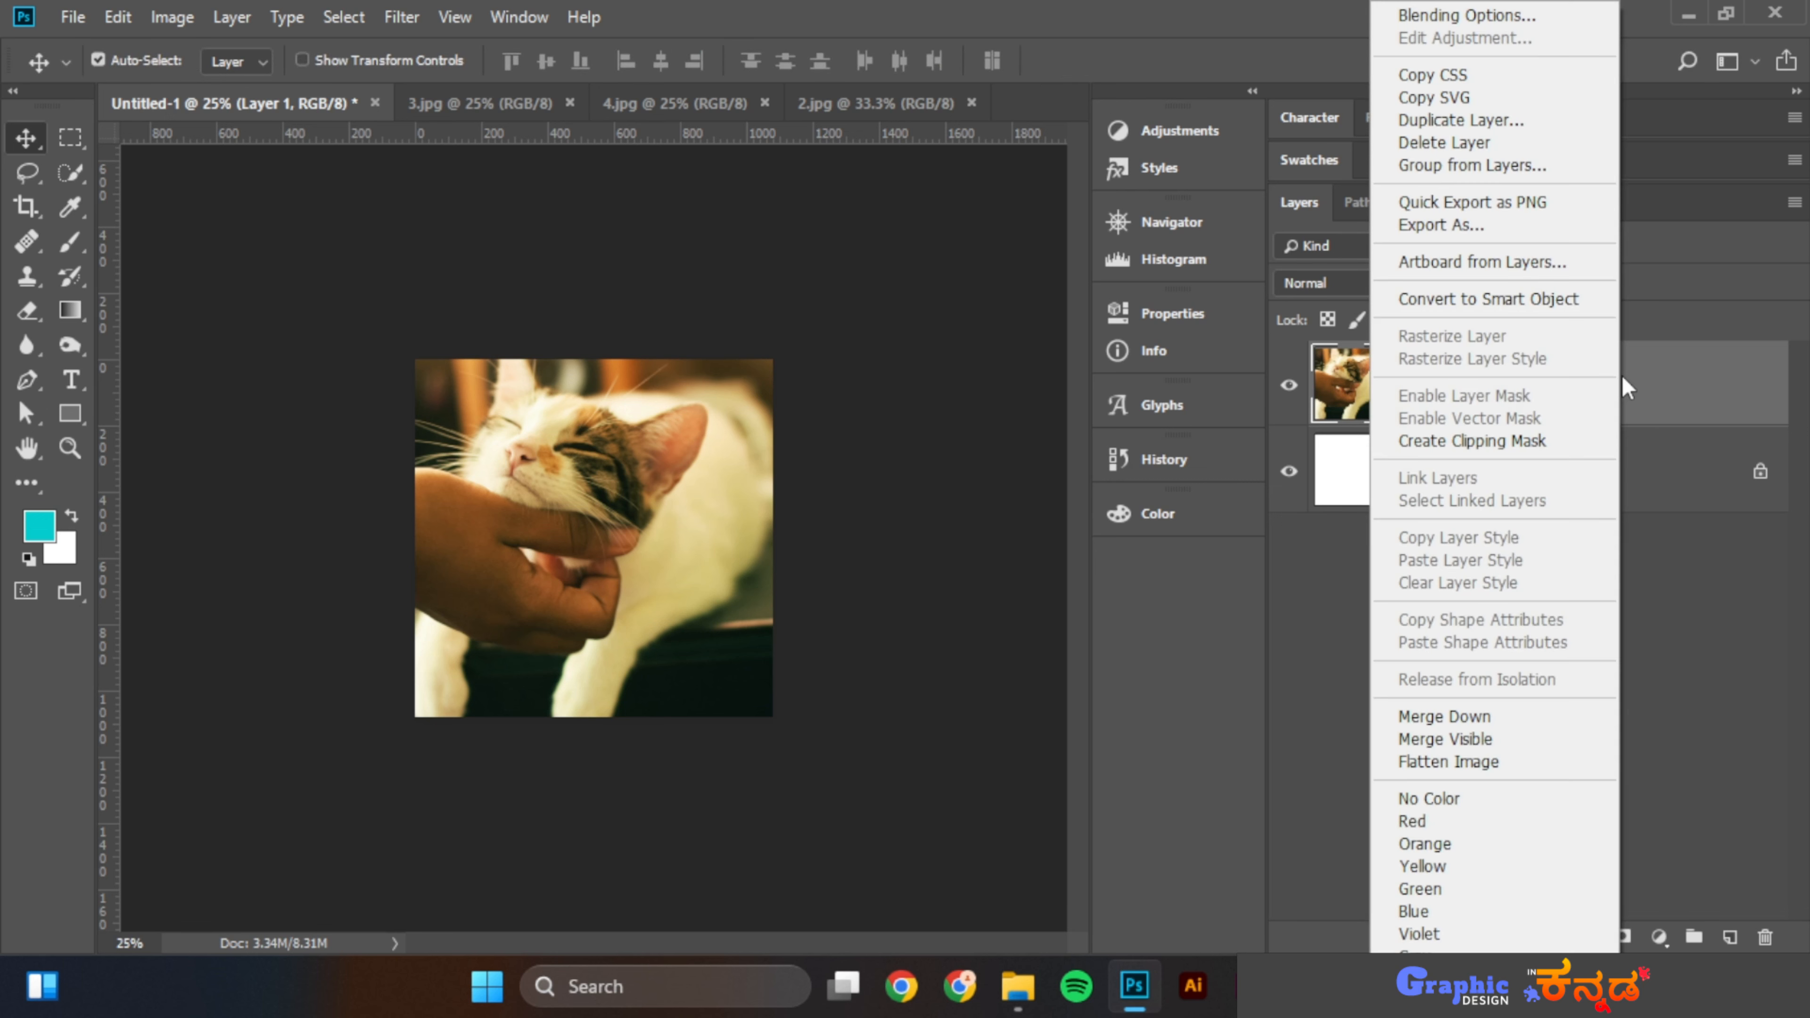
pyautogui.click(1528, 297)
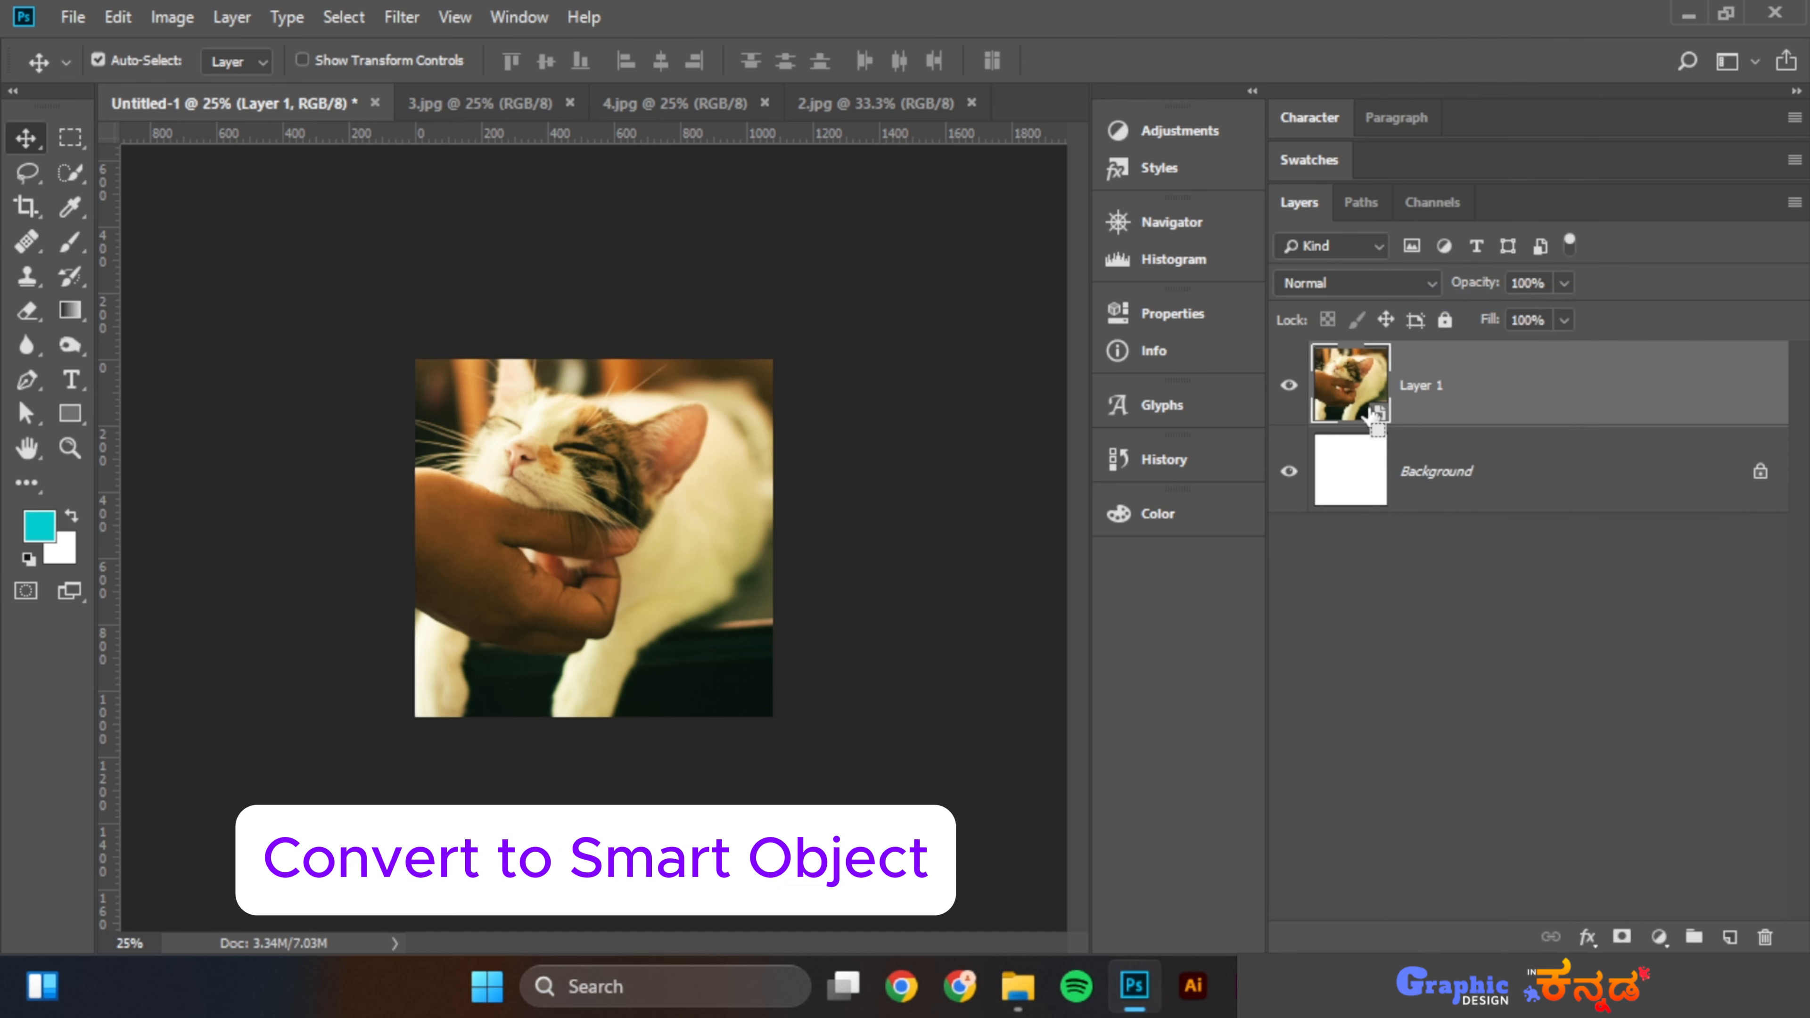
pyautogui.hotkey('ctrl', 't')
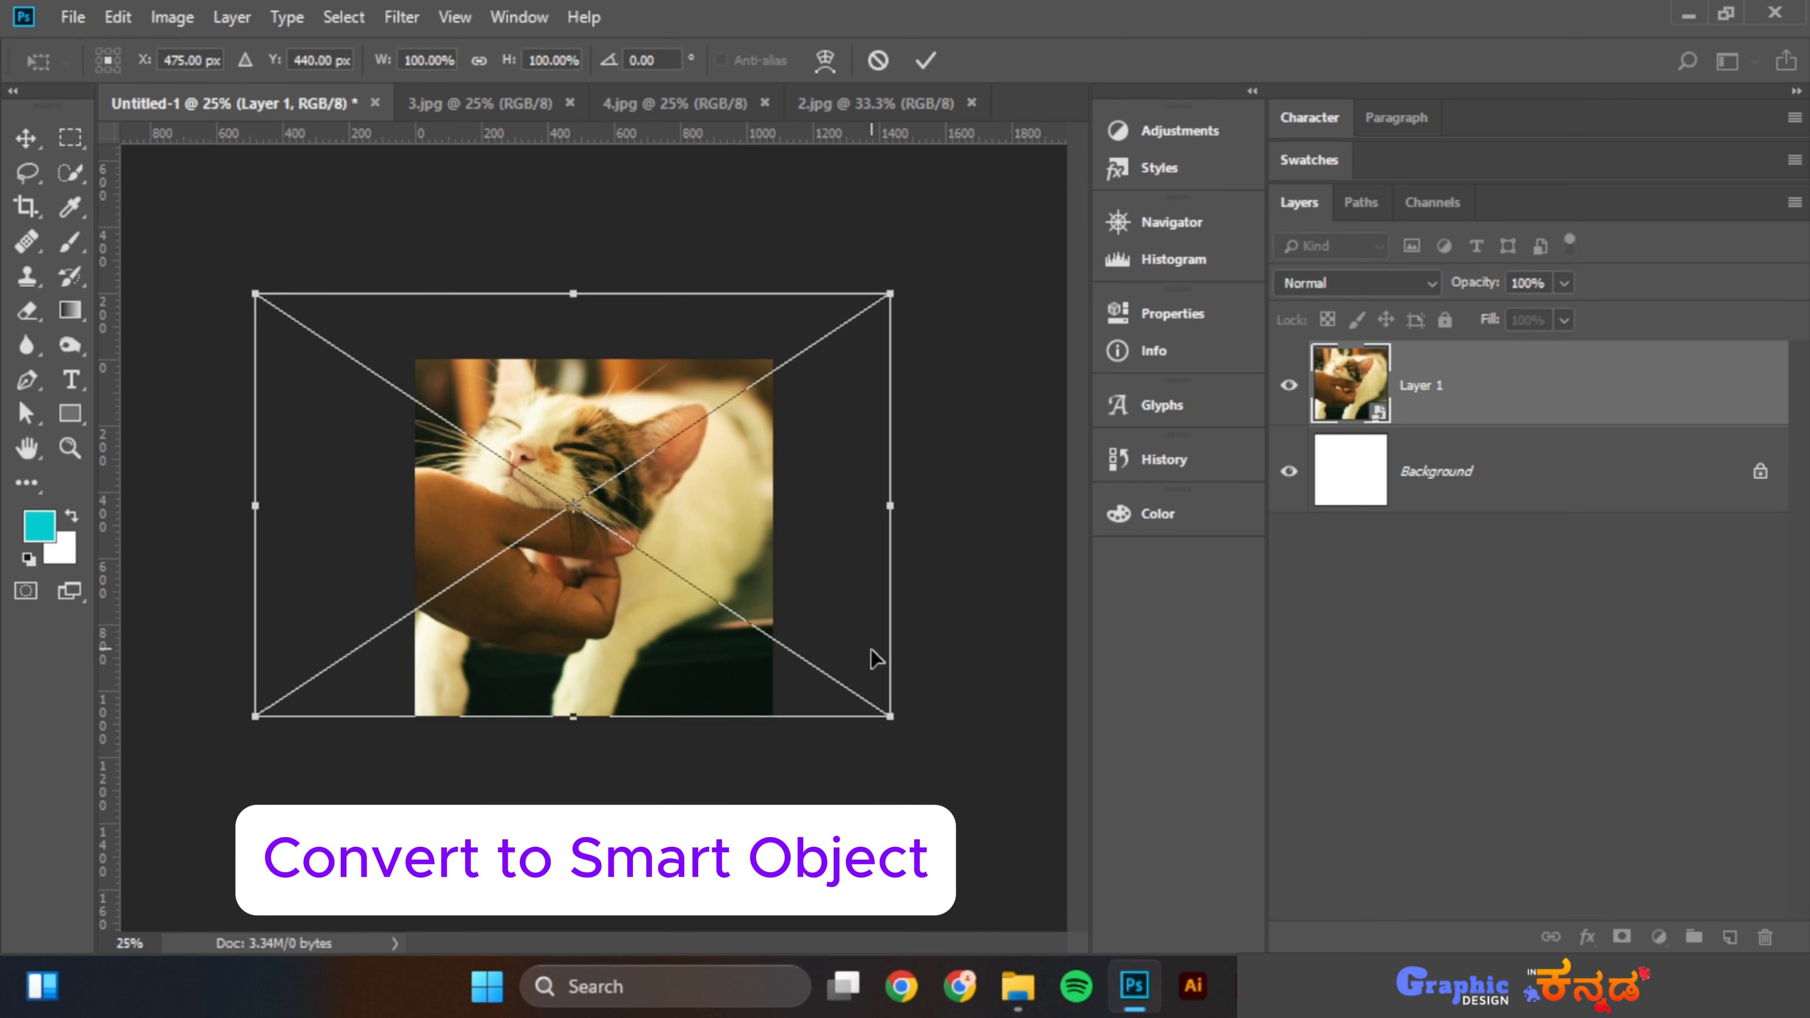
pyautogui.moveTo(891, 717); pyautogui.dragTo(644, 556)
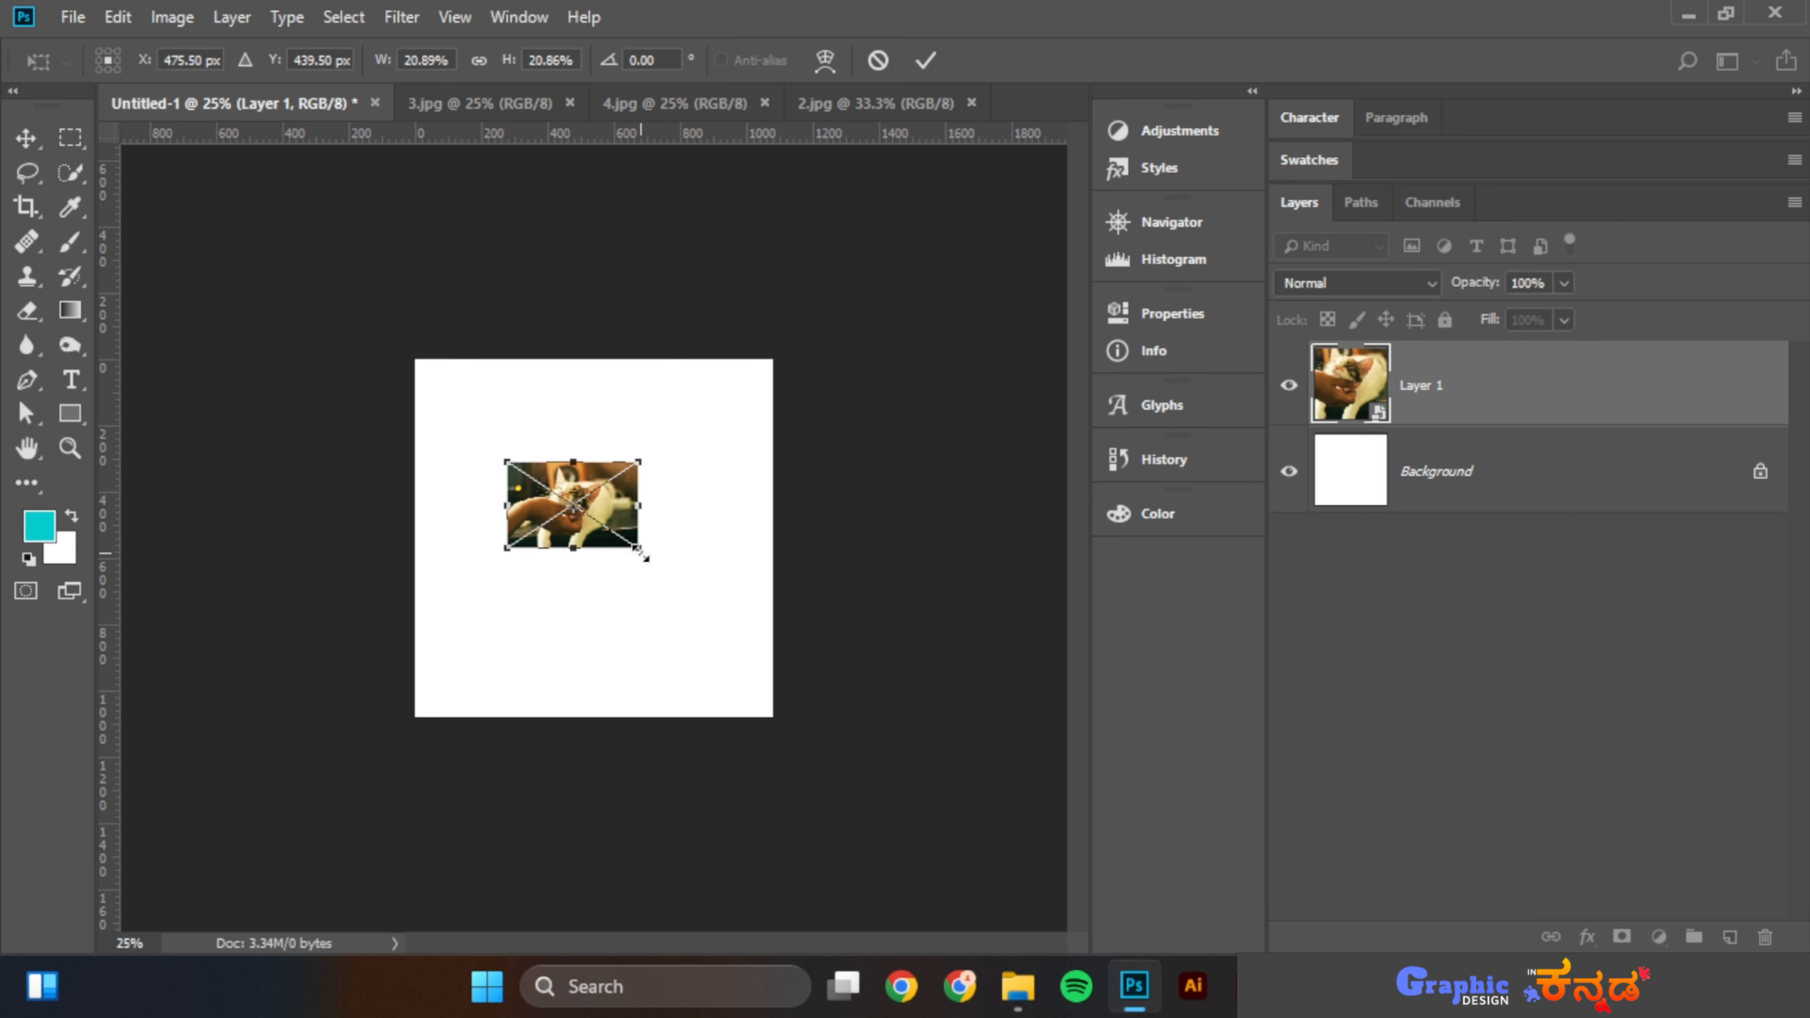
pyautogui.press('Return')
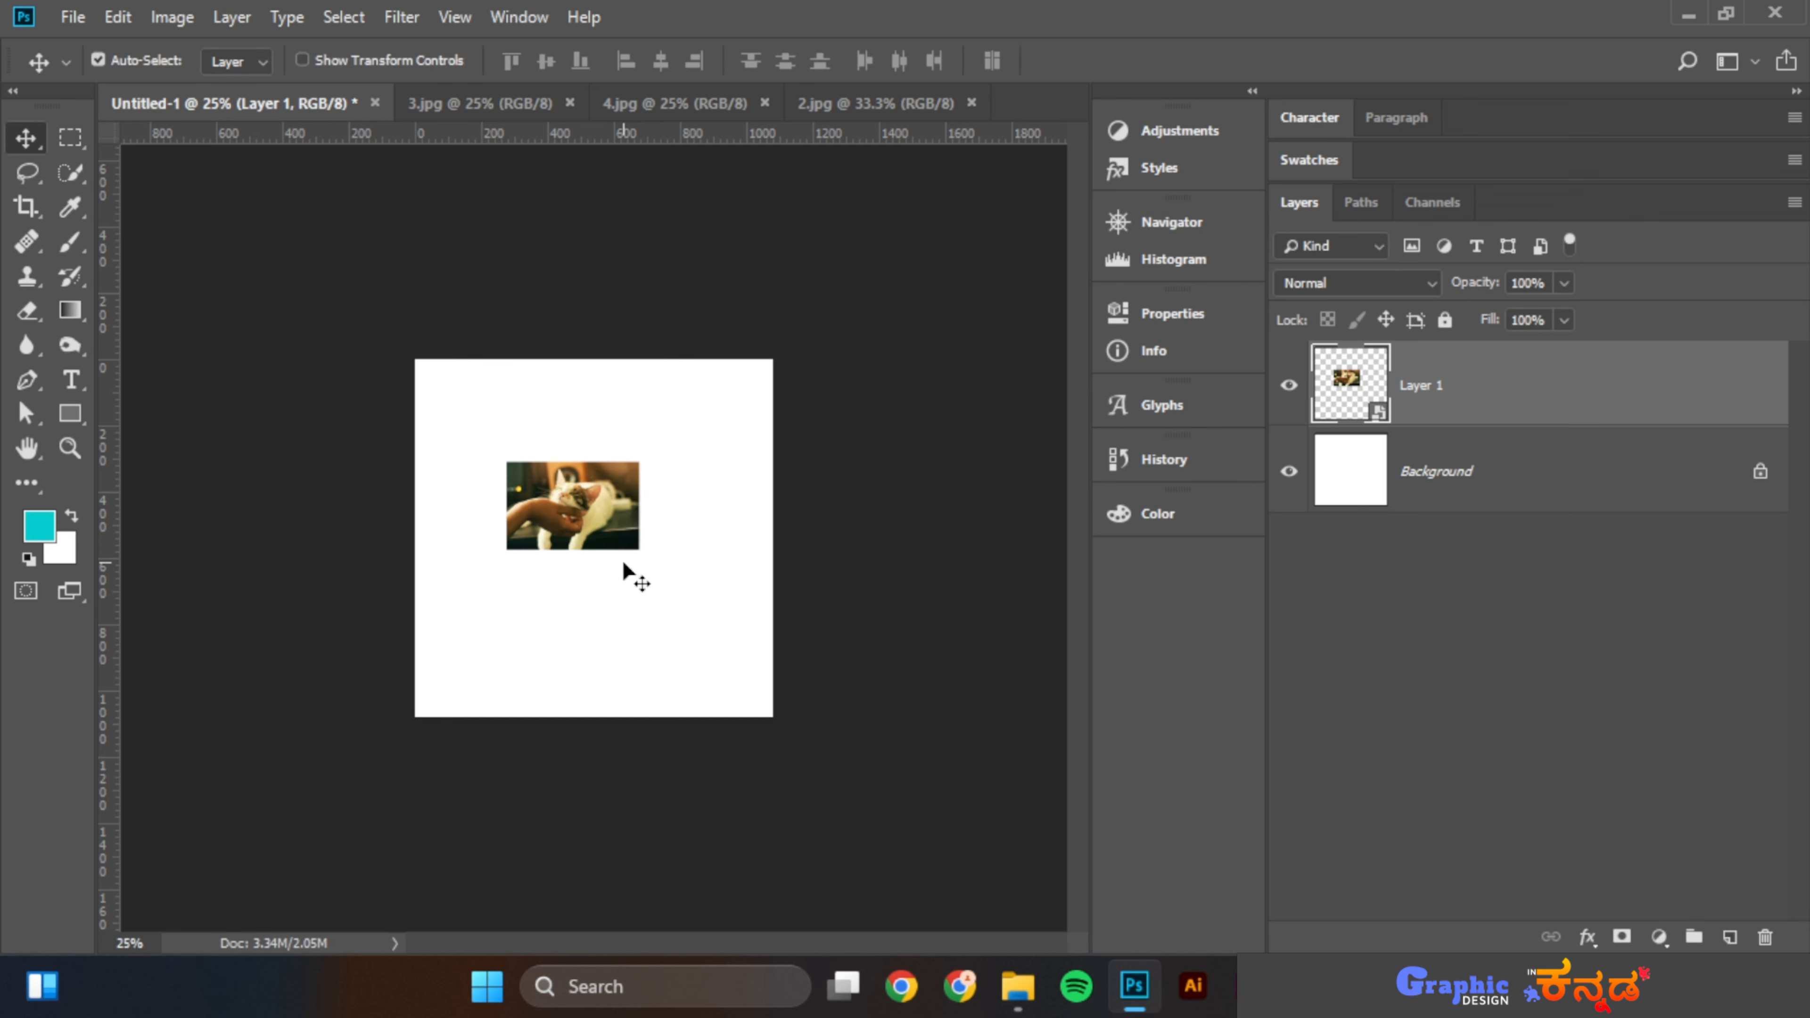
# Enlarge the smart object cat photo to about 64% with Free Transform so it fills the canvas width
pyautogui.hotkey('ctrl', 't')
pyautogui.moveTo(641, 550); pyautogui.dragTo(774, 643)
pyautogui.press('Return')
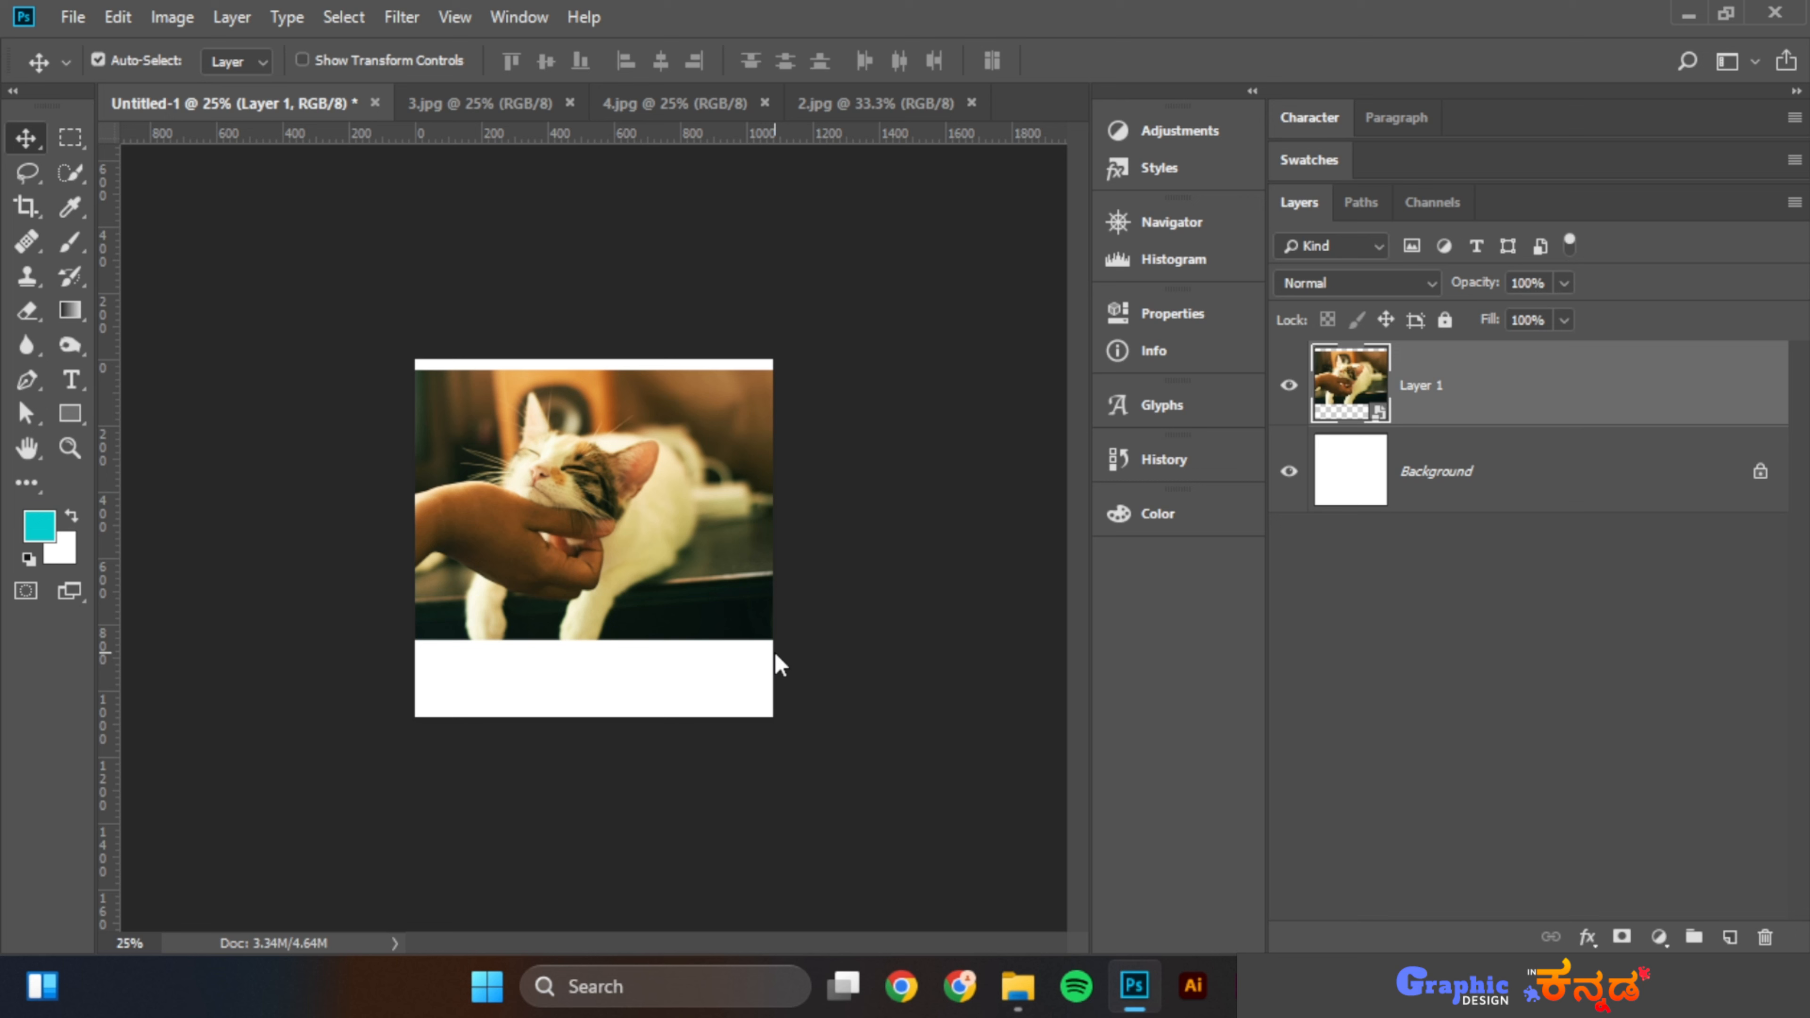
# Move the cat photo down and shrink it with Free Transform so it sits centred inside the canvas with white margins
pyautogui.hotkey('ctrl', '+')
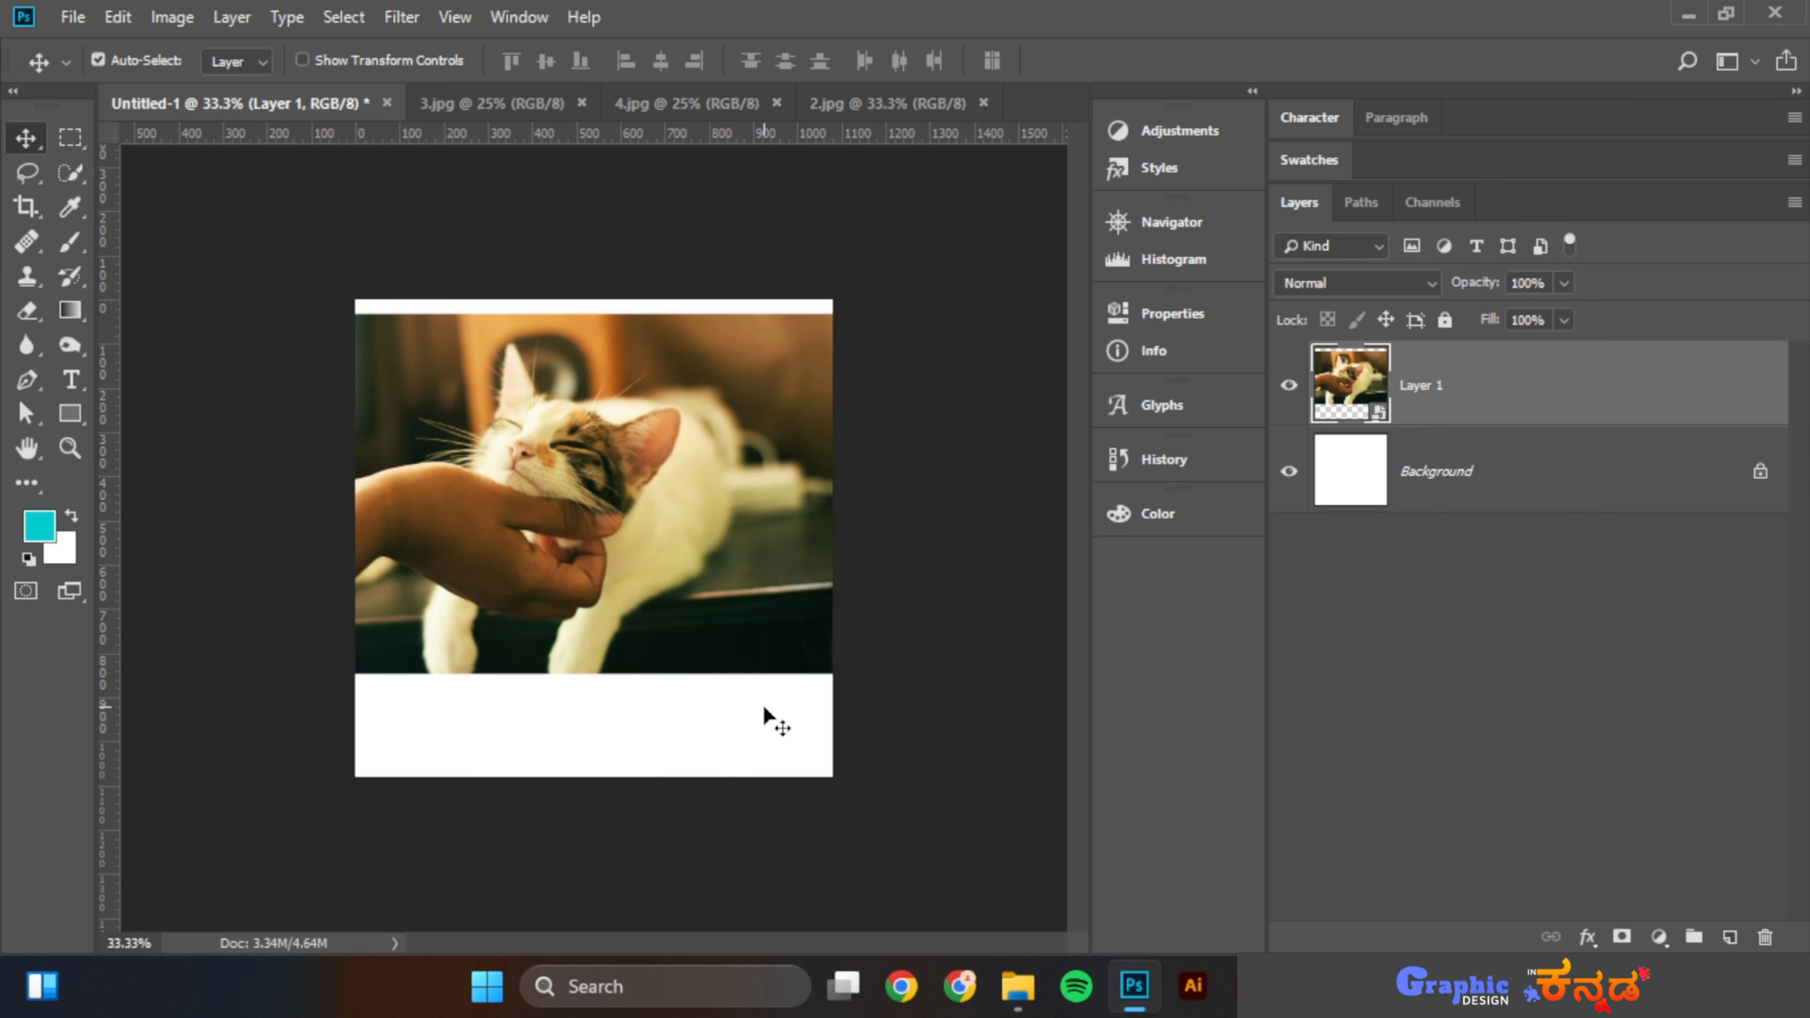
pyautogui.moveTo(680, 576); pyautogui.dragTo(692, 623)
pyautogui.hotkey('ctrl', 't')
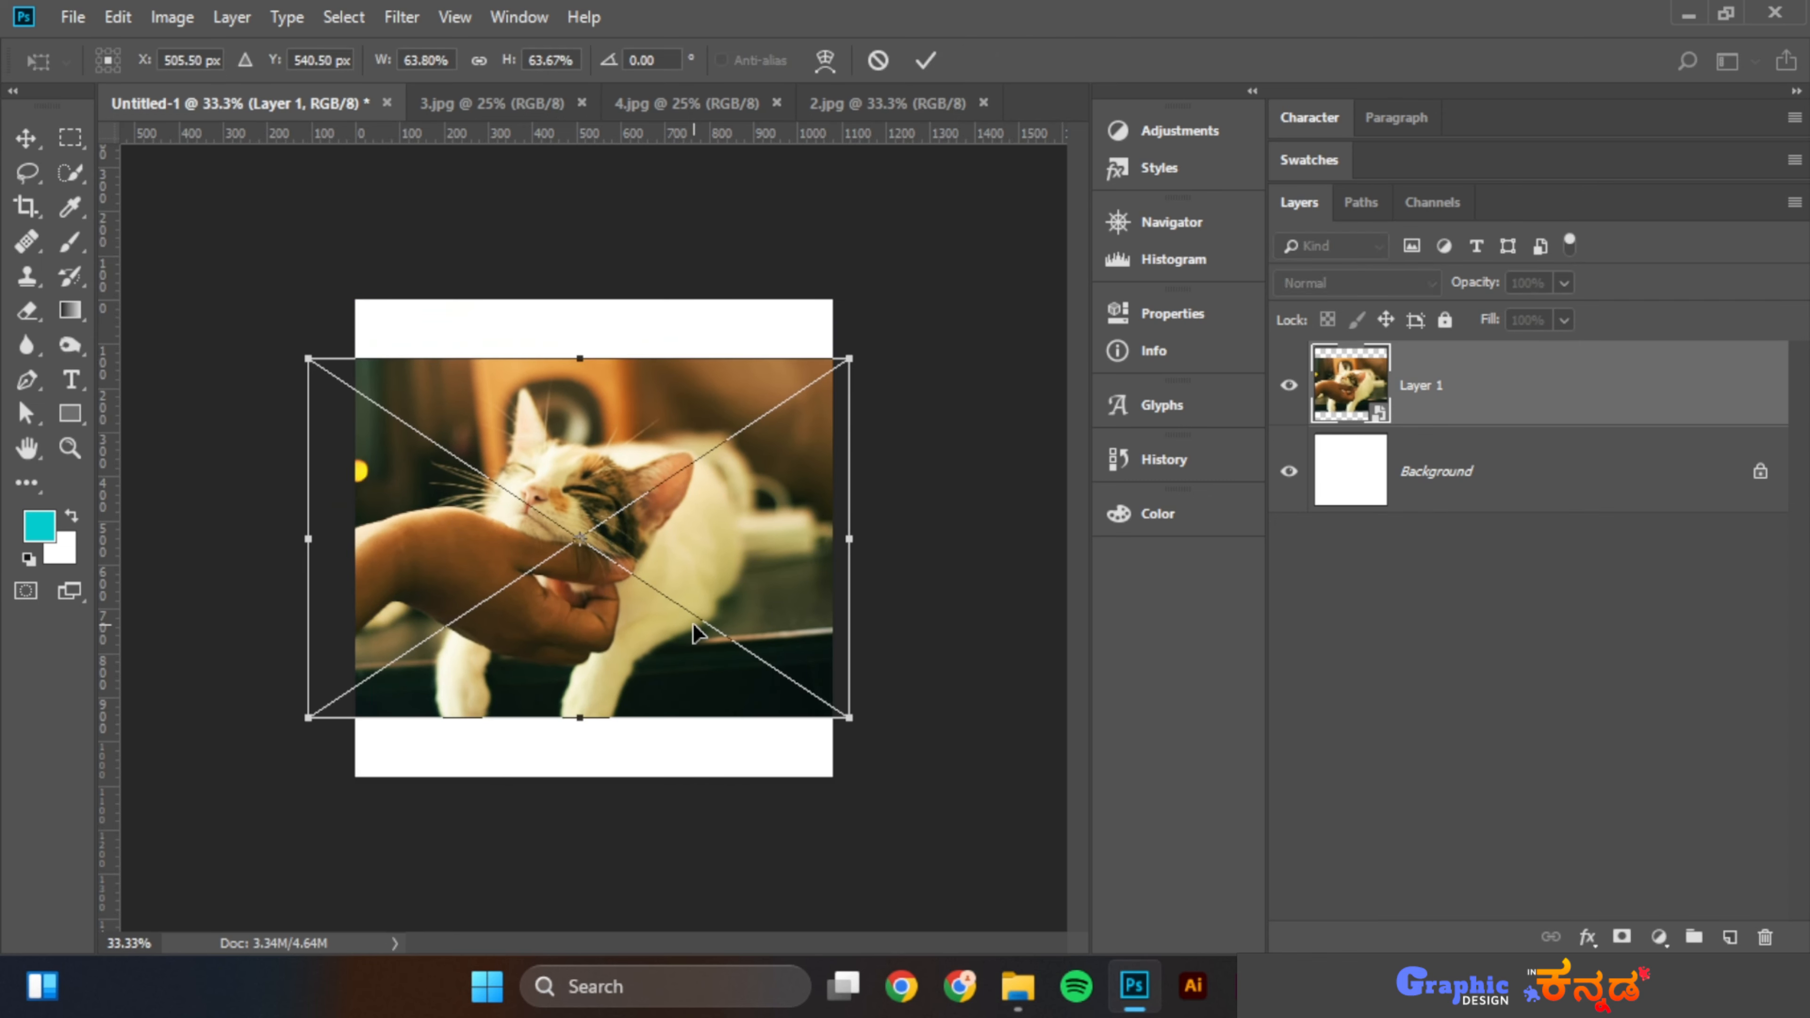
pyautogui.moveTo(846, 730); pyautogui.dragTo(784, 693)
pyautogui.press('Return')
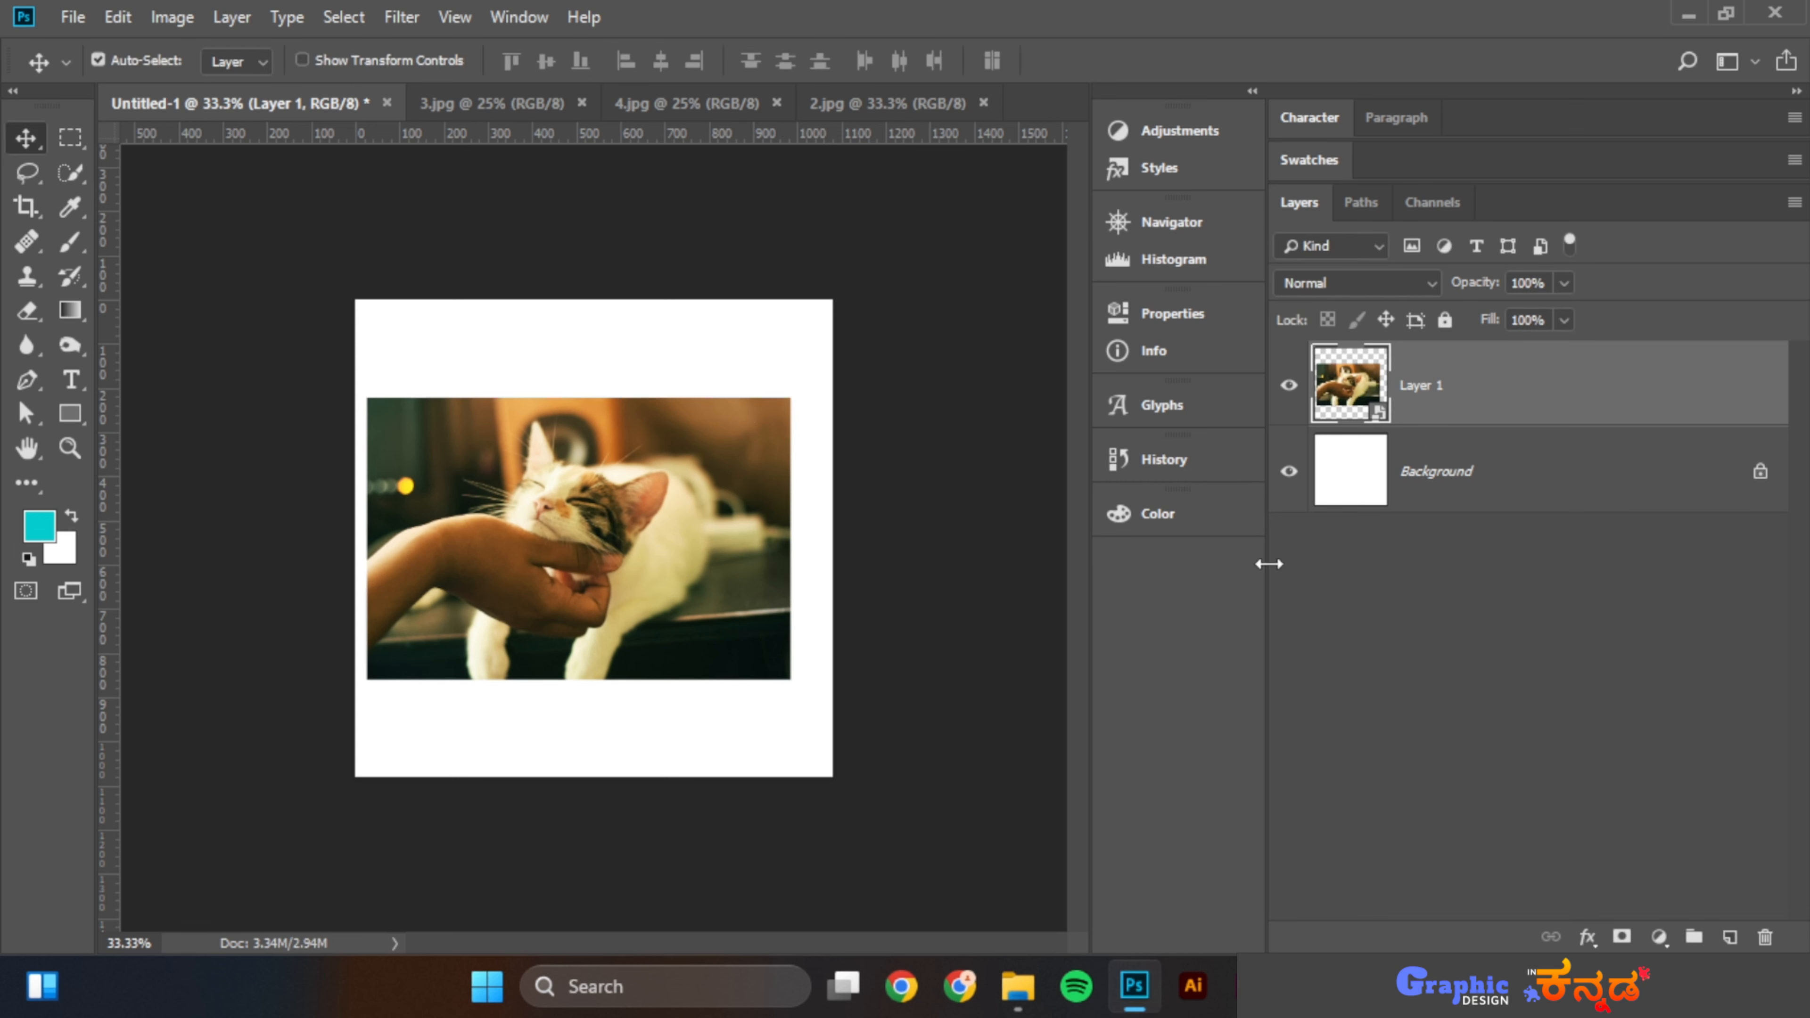
pyautogui.moveTo(719, 602); pyautogui.dragTo(736, 602)
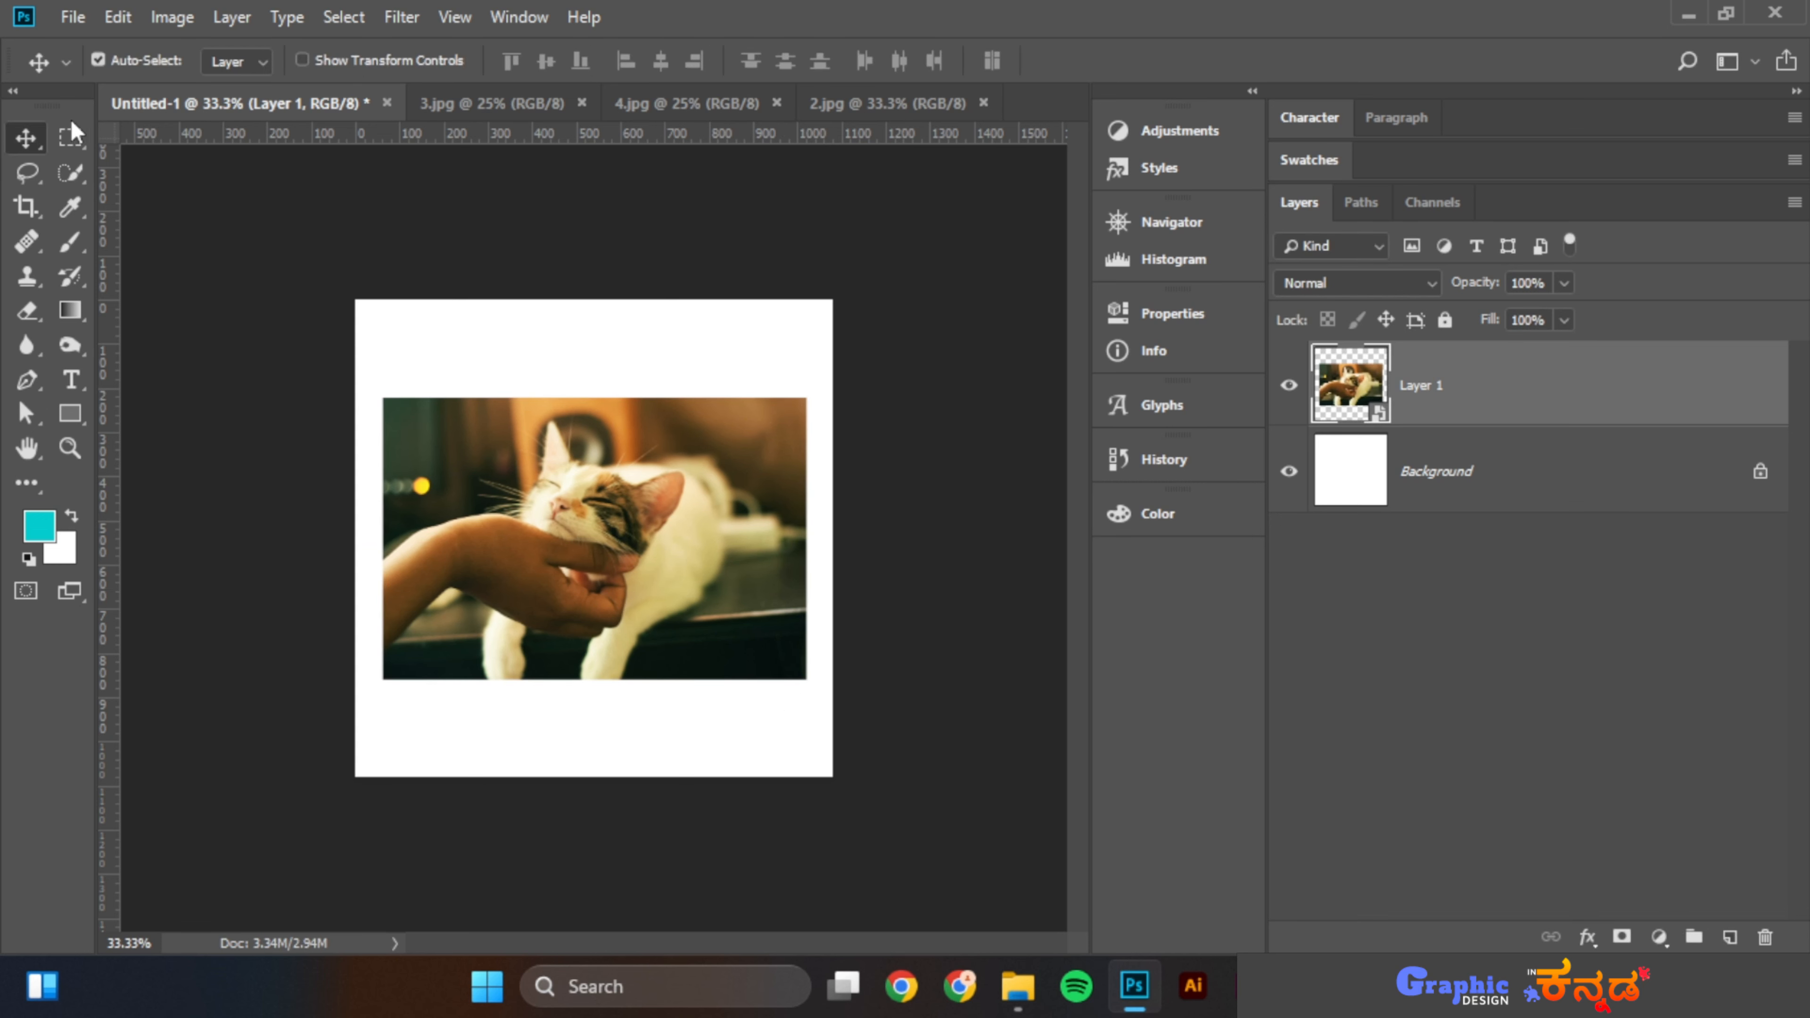
# Try to delete a rectangular marquee area at the upper-left corner of the smart object photo
pyautogui.click(71, 137)
pyautogui.click(71, 138)
pyautogui.click(154, 135)
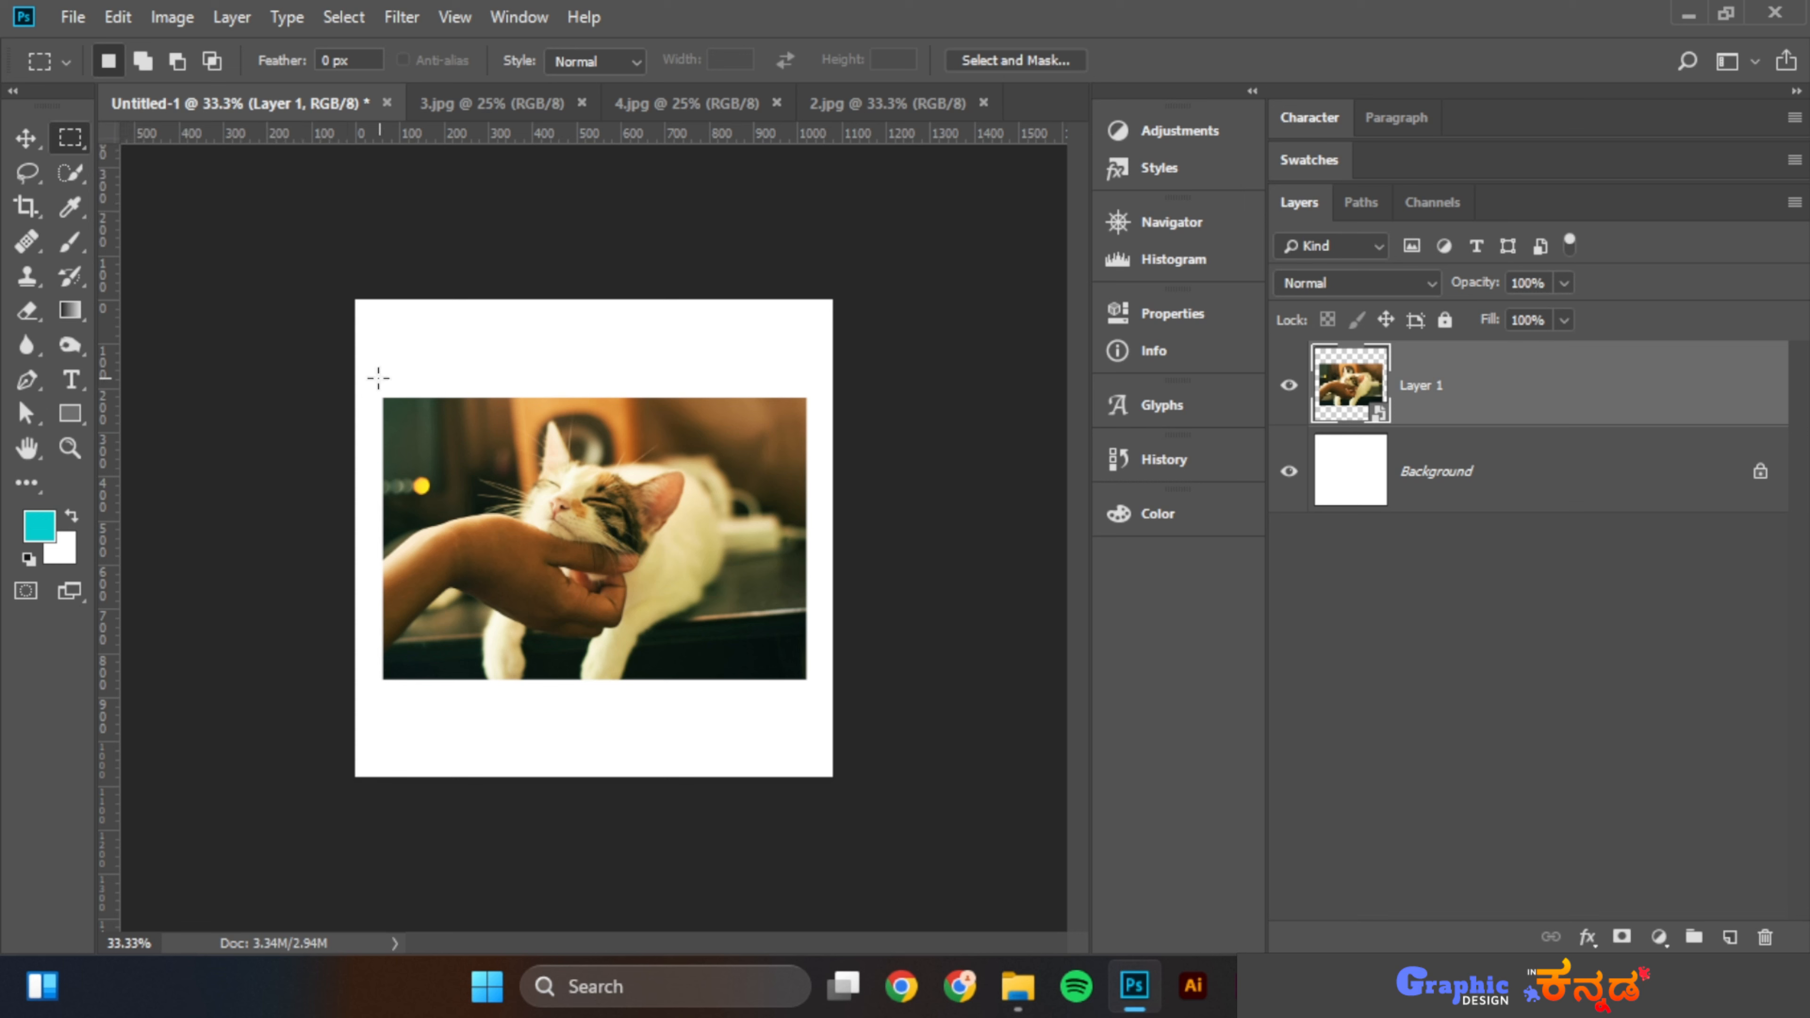
pyautogui.moveTo(368, 381); pyautogui.dragTo(524, 463)
pyautogui.press('Delete')
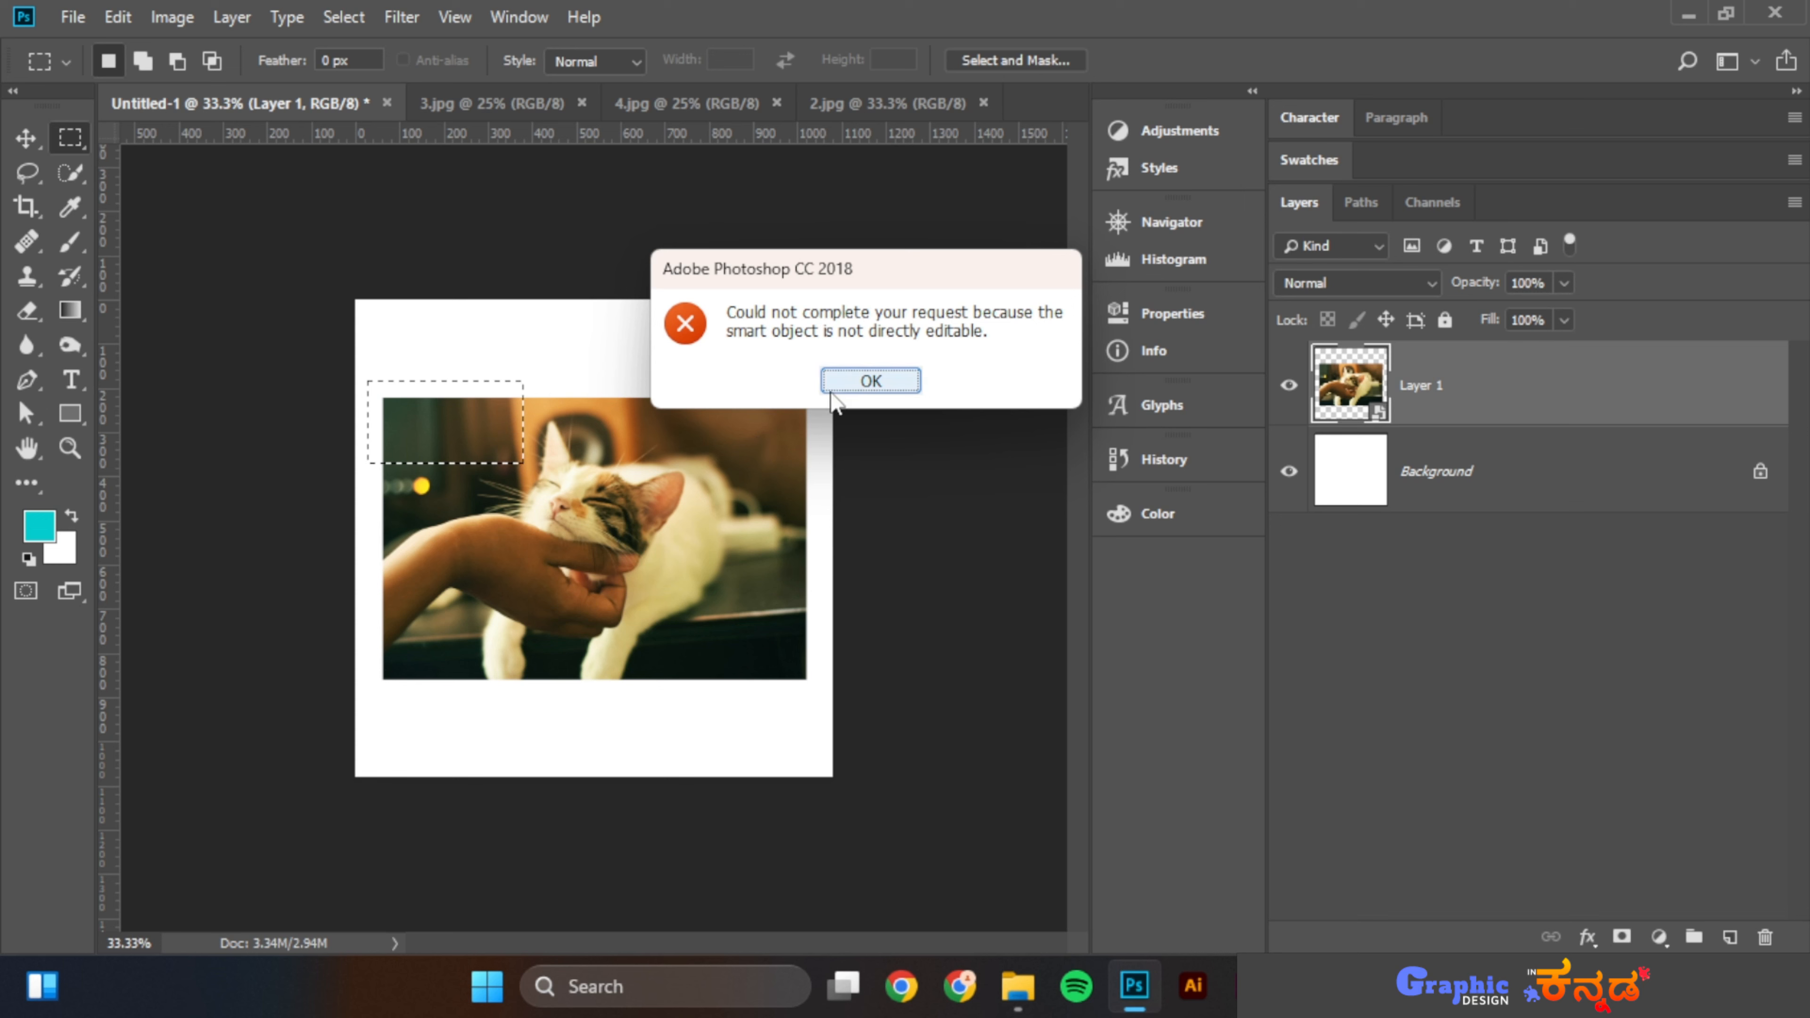
pyautogui.click(851, 387)
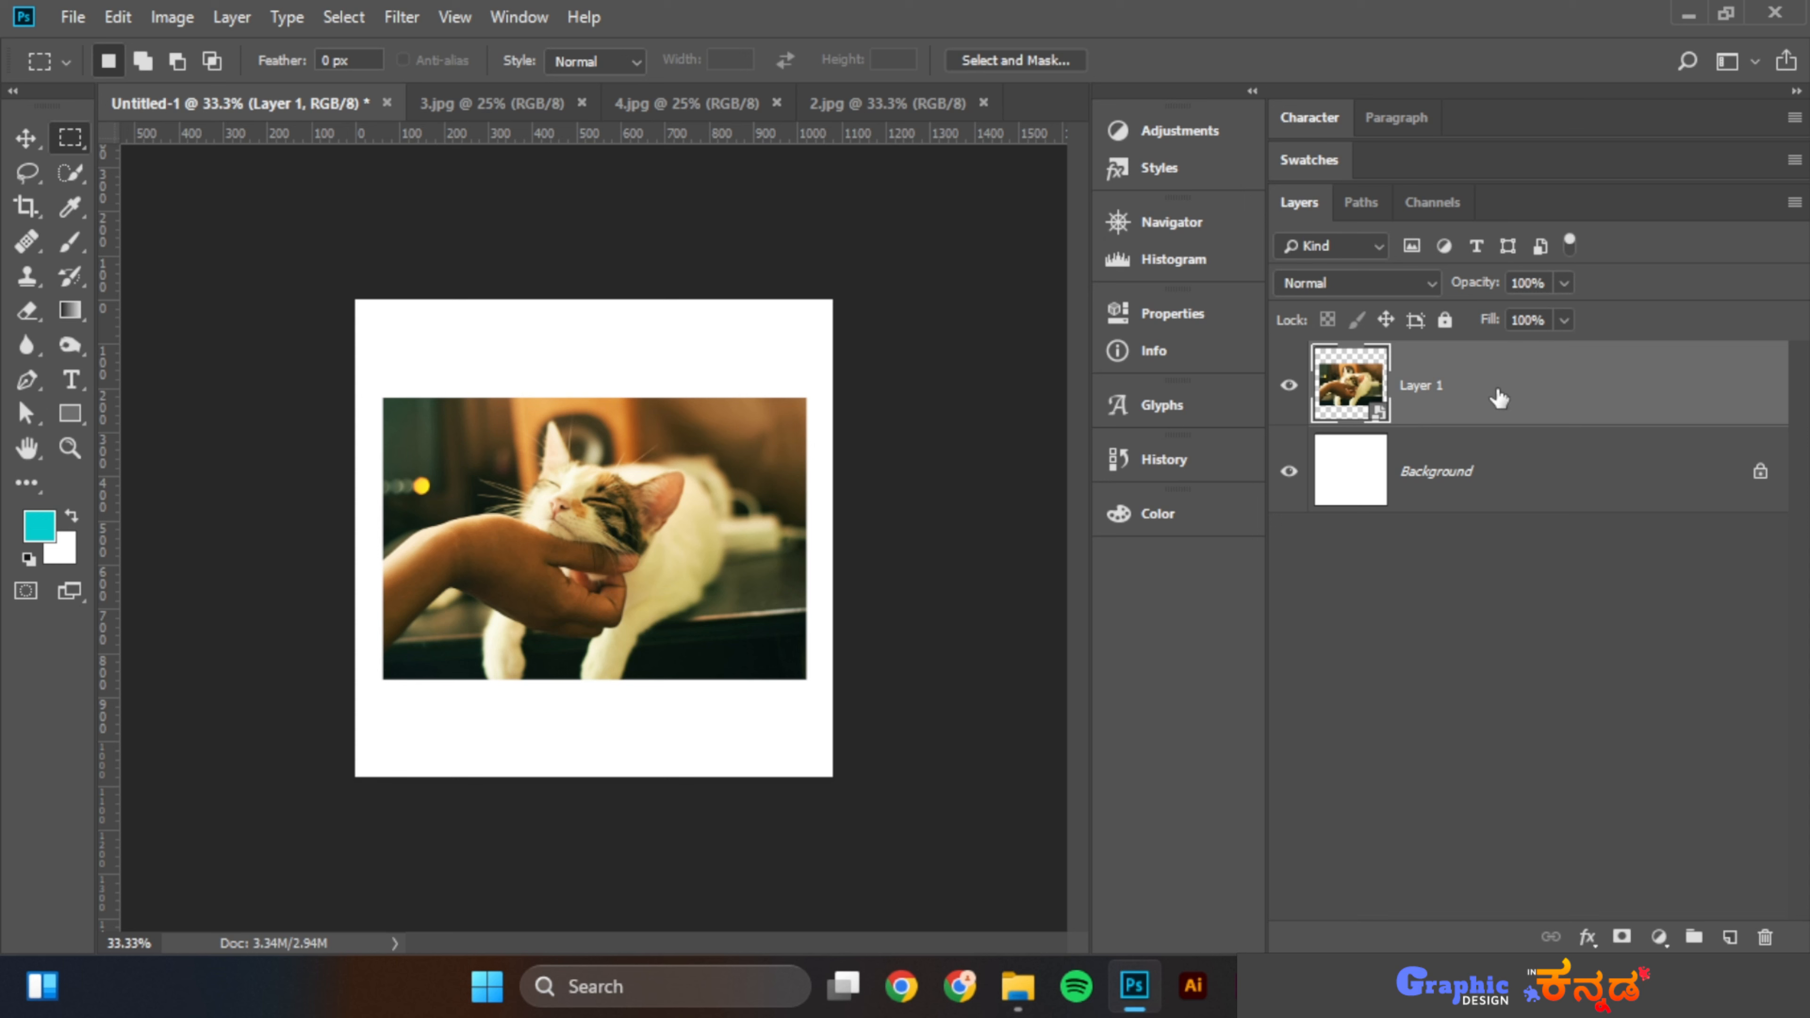
# Rasterize Layer 1 and delete a rectangular area from the cat photo's upper-left corner
pyautogui.rightClick(1518, 388)
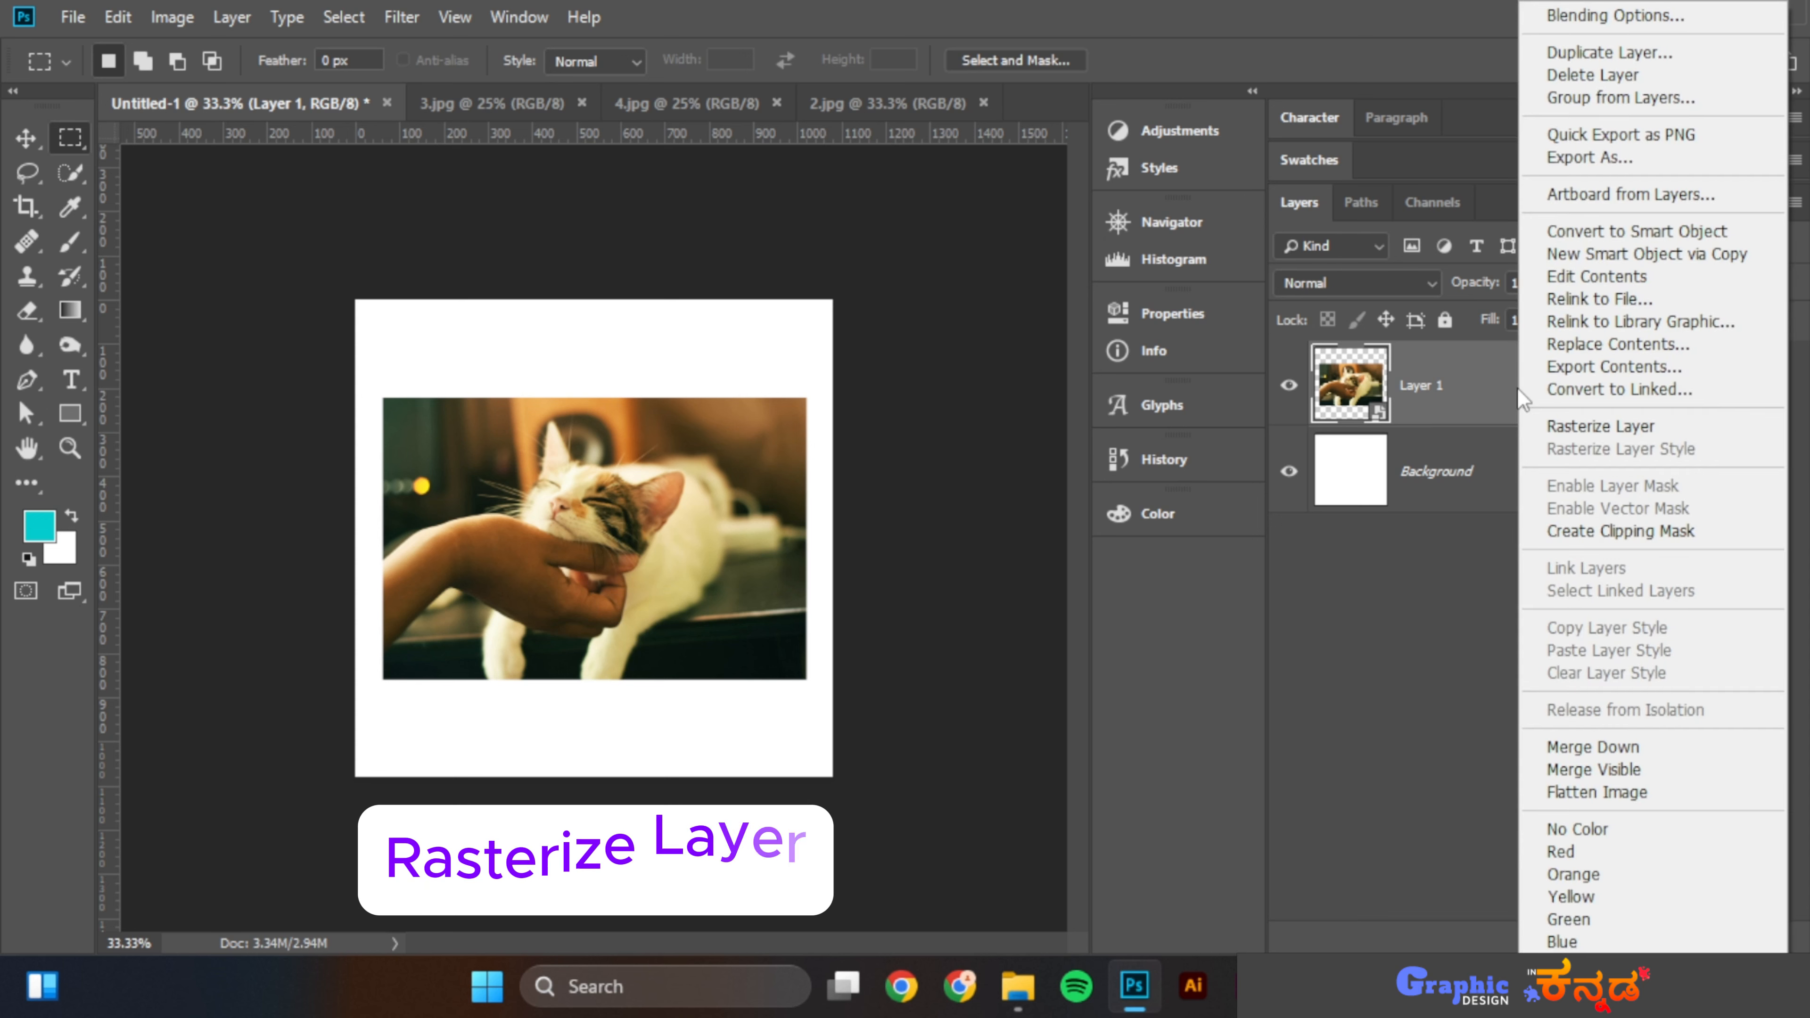
pyautogui.click(1600, 428)
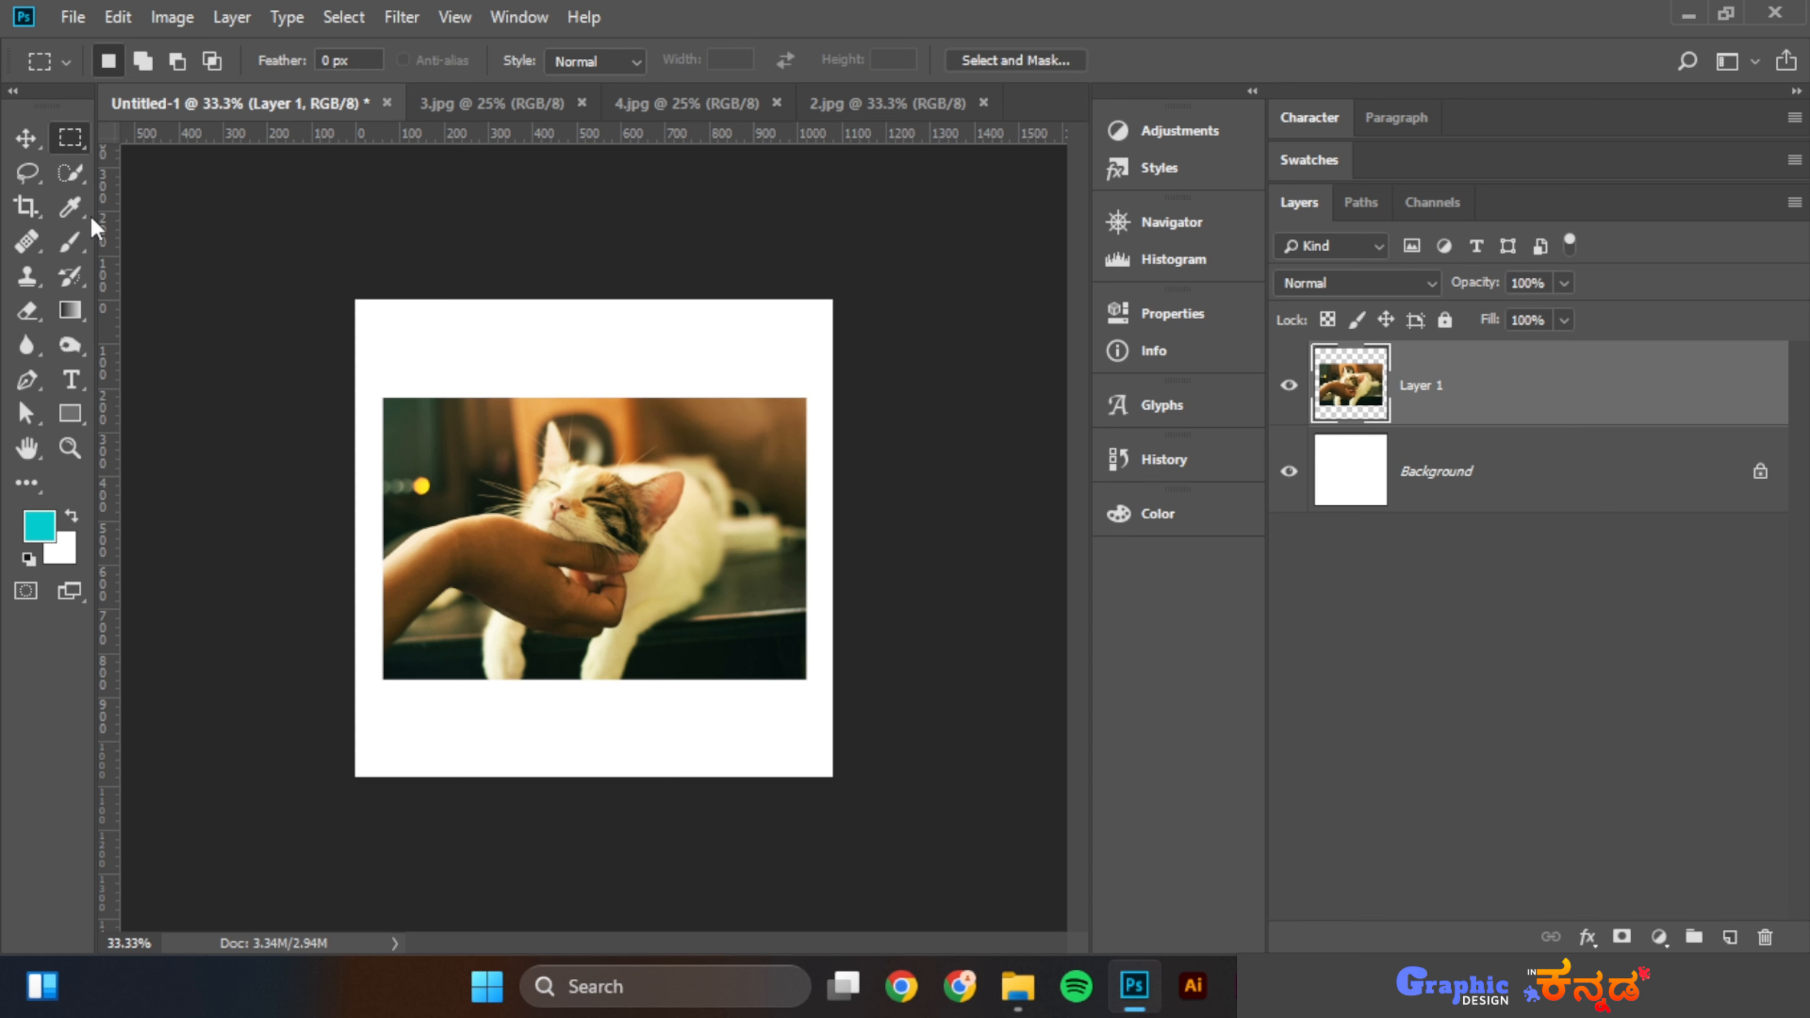
pyautogui.moveTo(372, 376); pyautogui.dragTo(517, 466)
pyautogui.press('Delete')
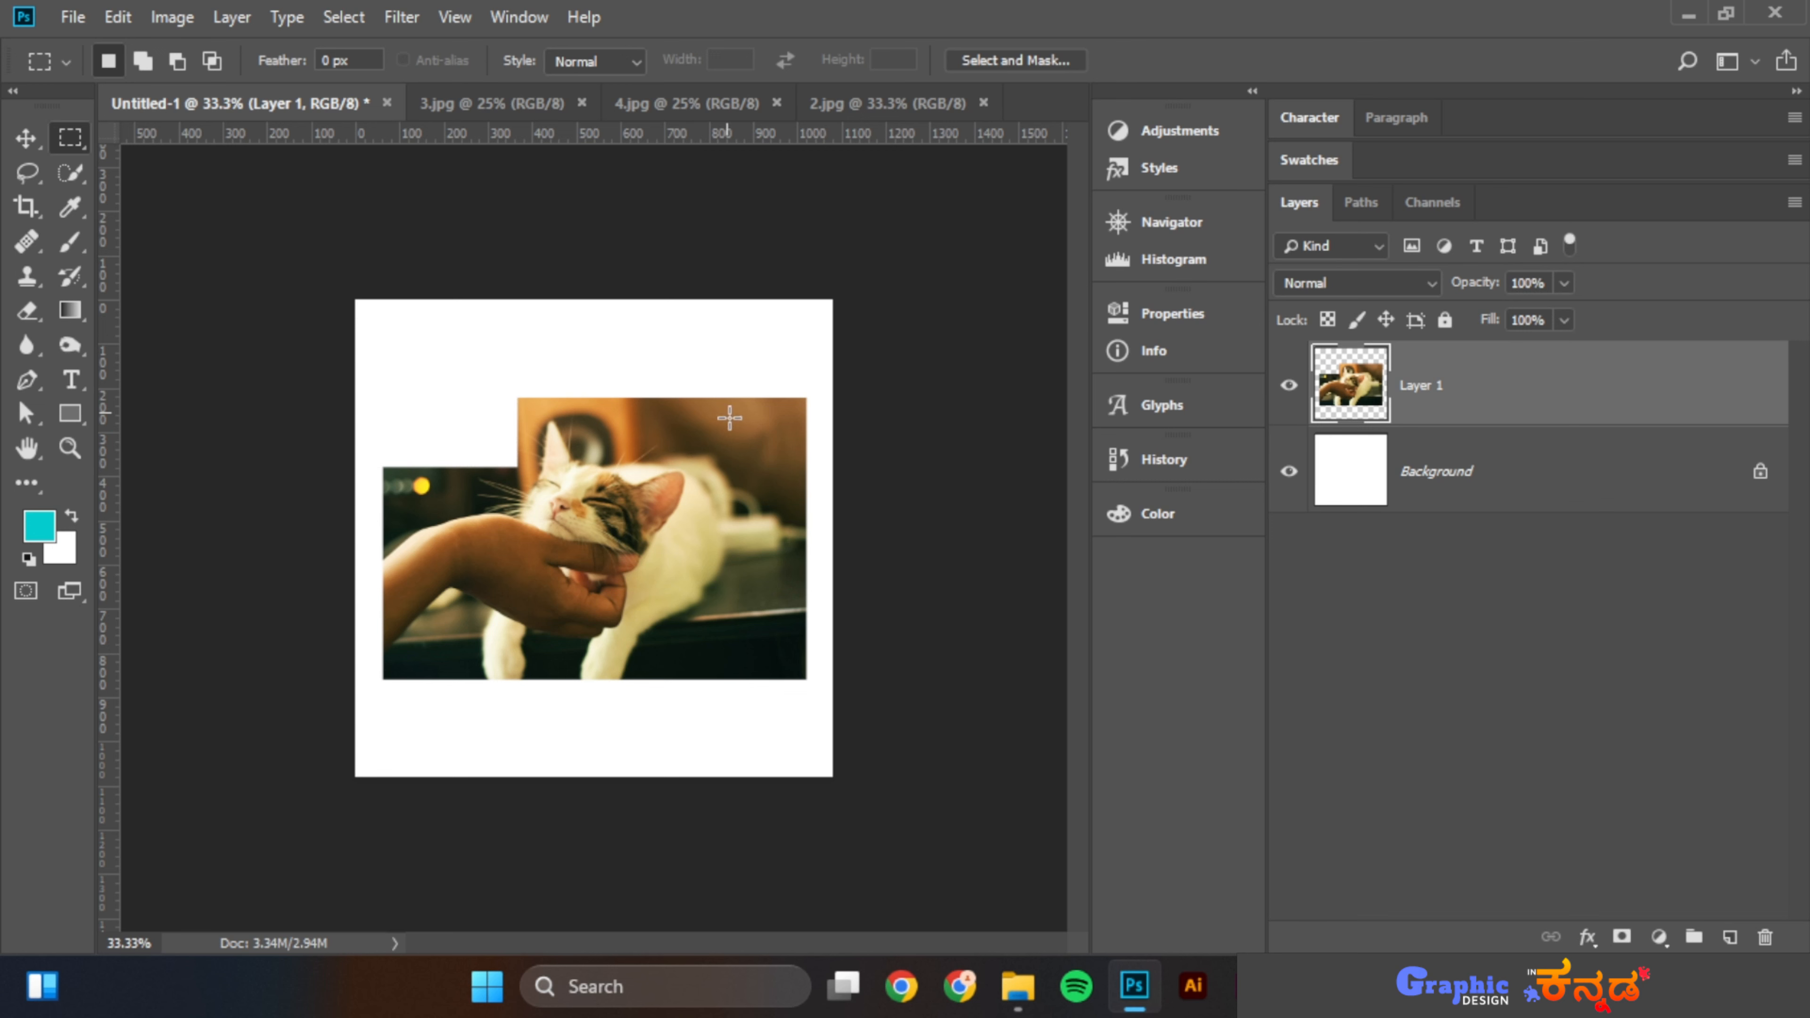
# Fill a small rectangle near the photo's upper-right corner with the turquoise foreground colour, deselect it and shift the photo slightly
pyautogui.moveTo(726, 412); pyautogui.dragTo(799, 492)
pyautogui.hotkey('alt', 'BackSpace')
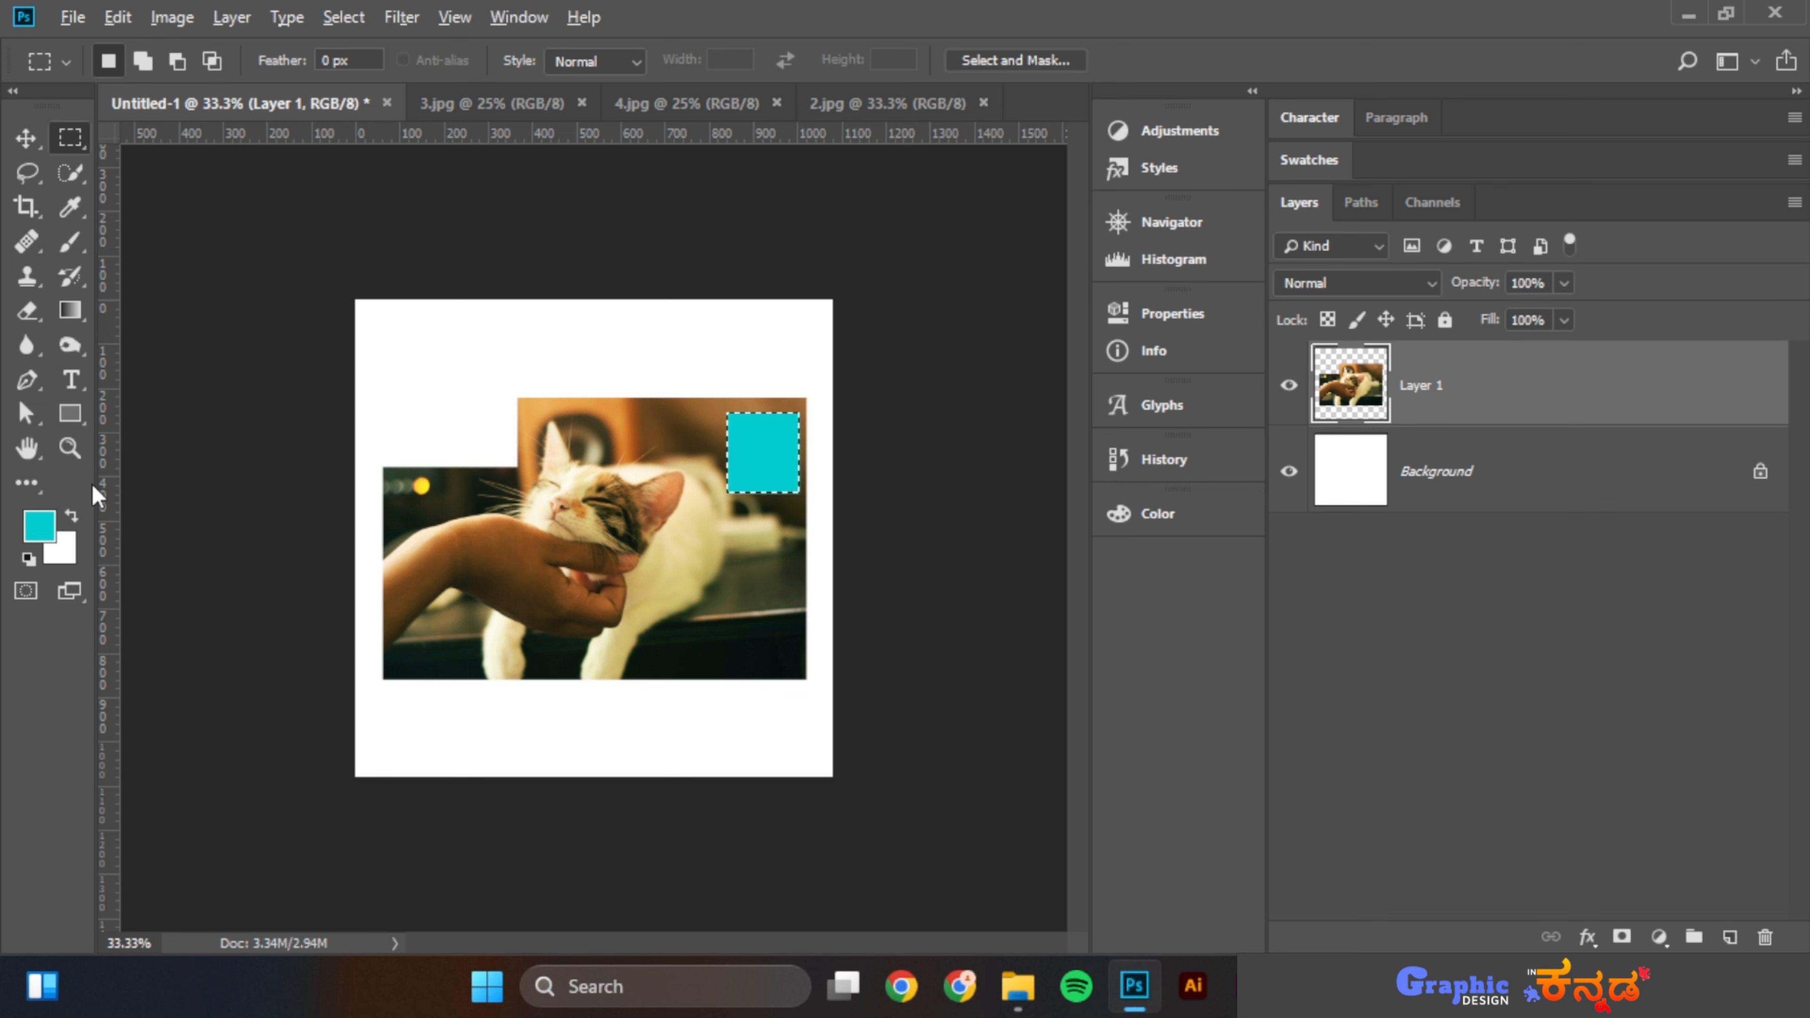
pyautogui.hotkey('ctrl', 'd')
pyautogui.click(28, 138)
pyautogui.moveTo(765, 529); pyautogui.dragTo(792, 501)
pyautogui.moveTo(709, 548); pyautogui.dragTo(679, 560)
# Undo the edits back to before Layer 1 was rasterized and move the smart object photo slightly up and right
pyautogui.hotkey('ctrl', 'z')
pyautogui.hotkey('ctrl', 'z')
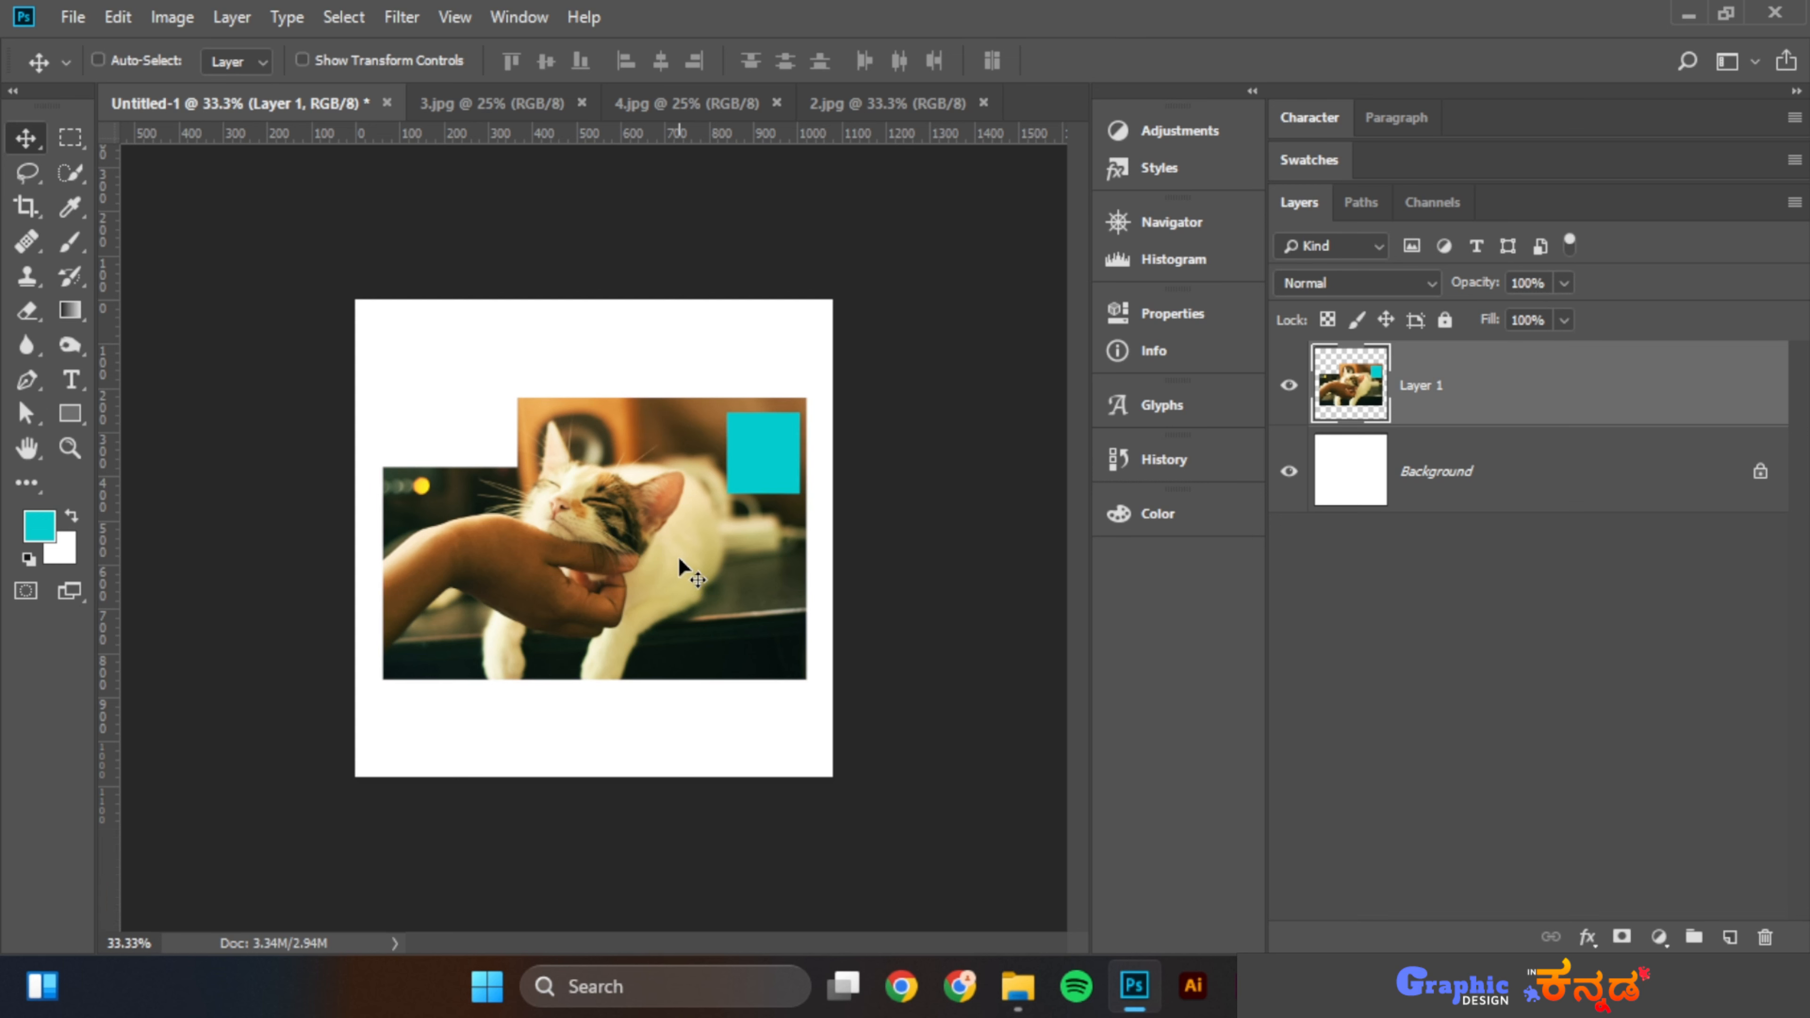
pyautogui.hotkey('ctrl', 'z')
pyautogui.hotkey('ctrl', 'z')
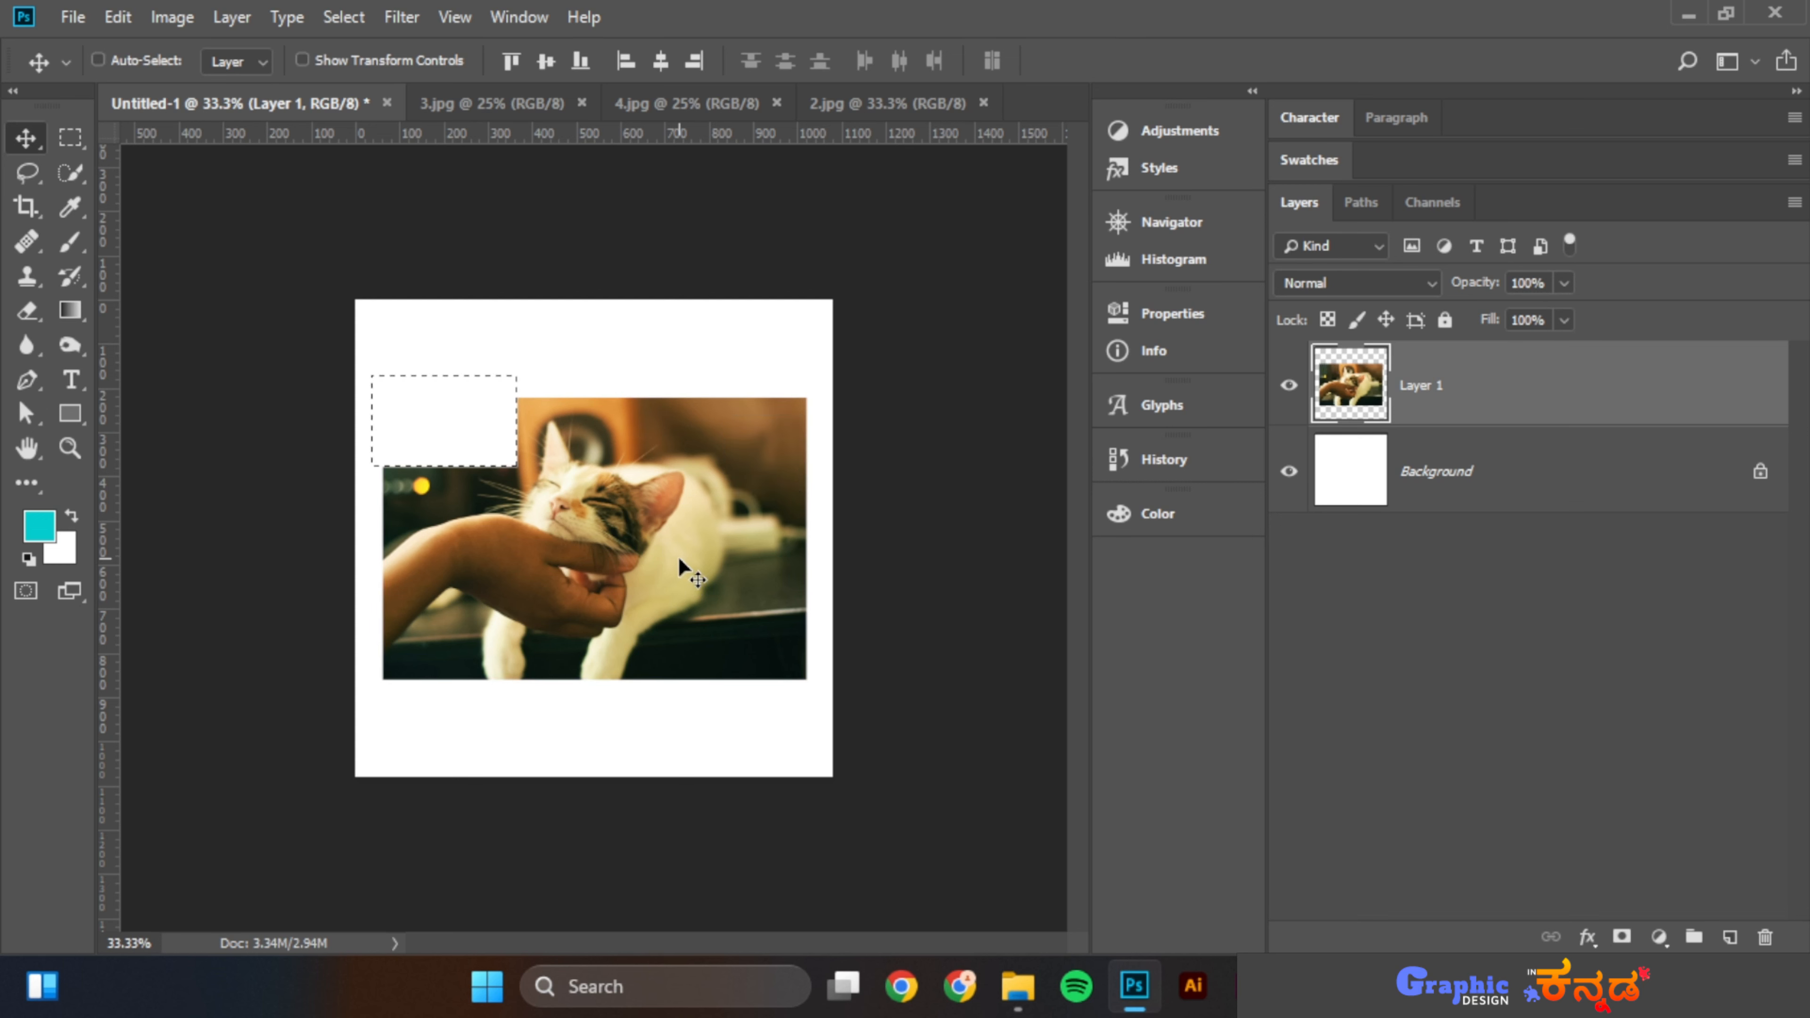
pyautogui.hotkey('ctrl', 'z')
pyautogui.moveTo(683, 567); pyautogui.dragTo(696, 540)
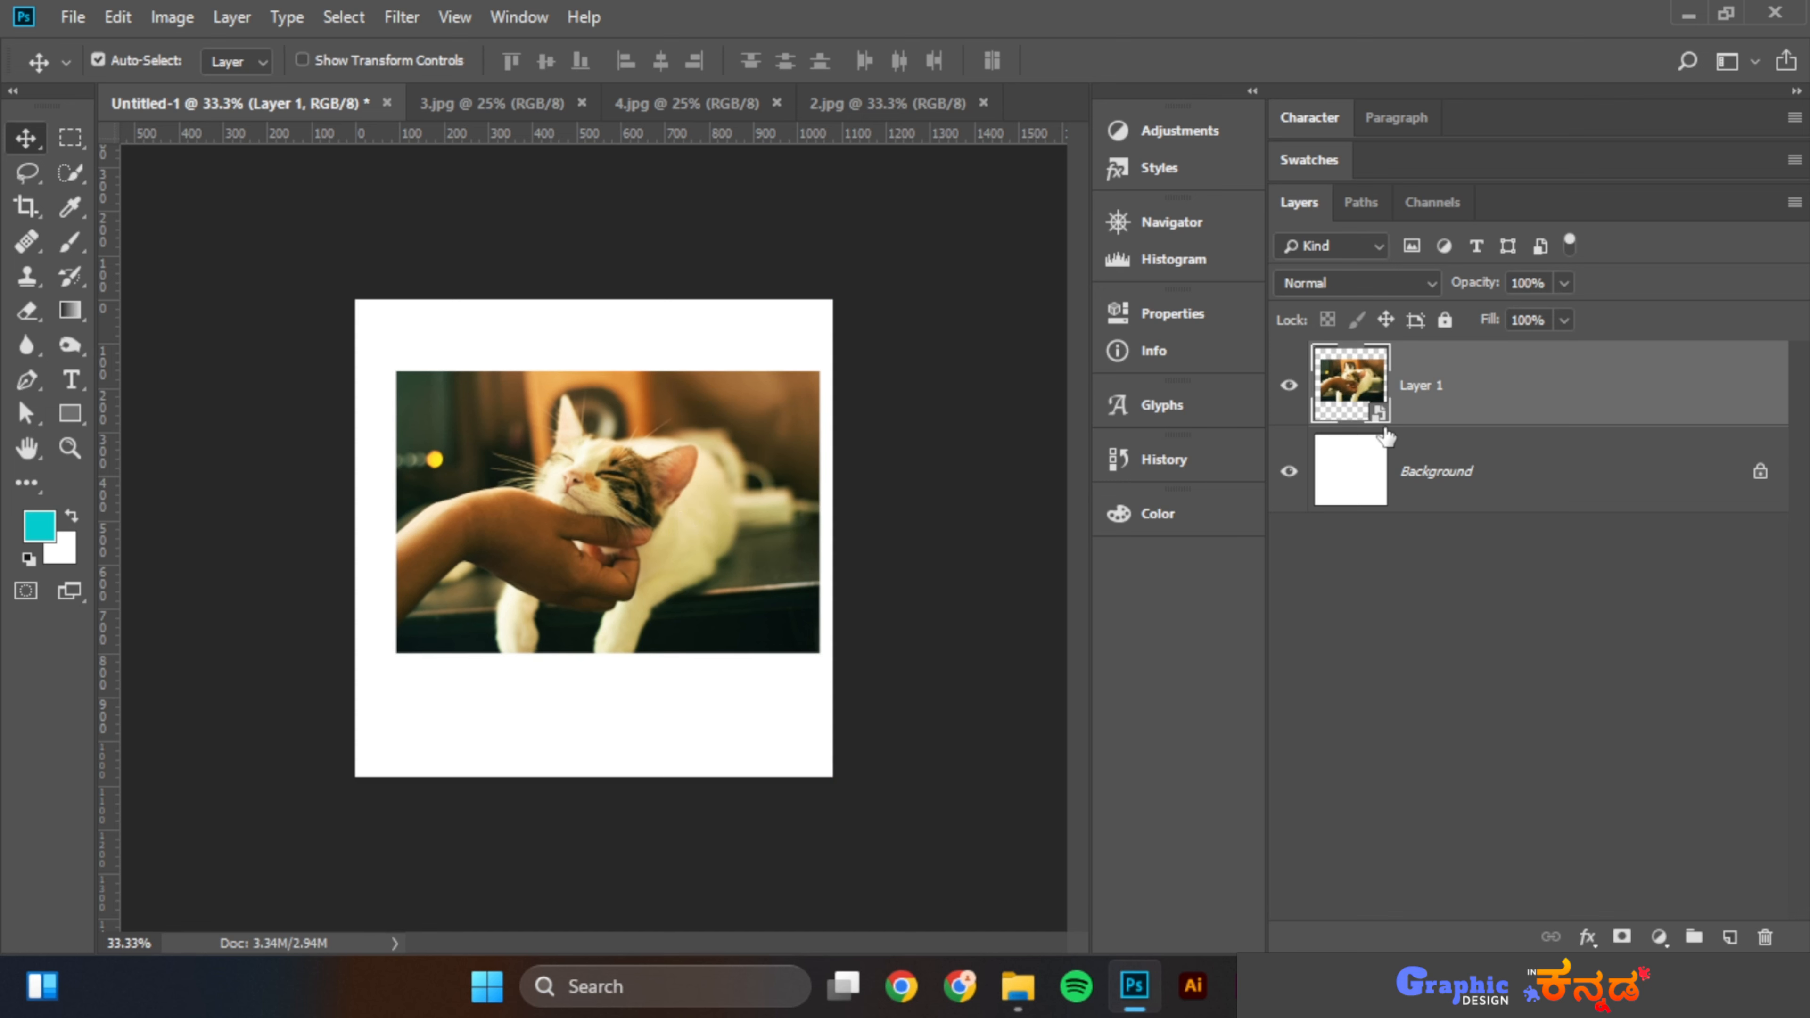
# Draw a rectangular selection over the smart object photo's upper-left corner and clear it without editing
pyautogui.click(70, 137)
pyautogui.moveTo(397, 348); pyautogui.dragTo(483, 465)
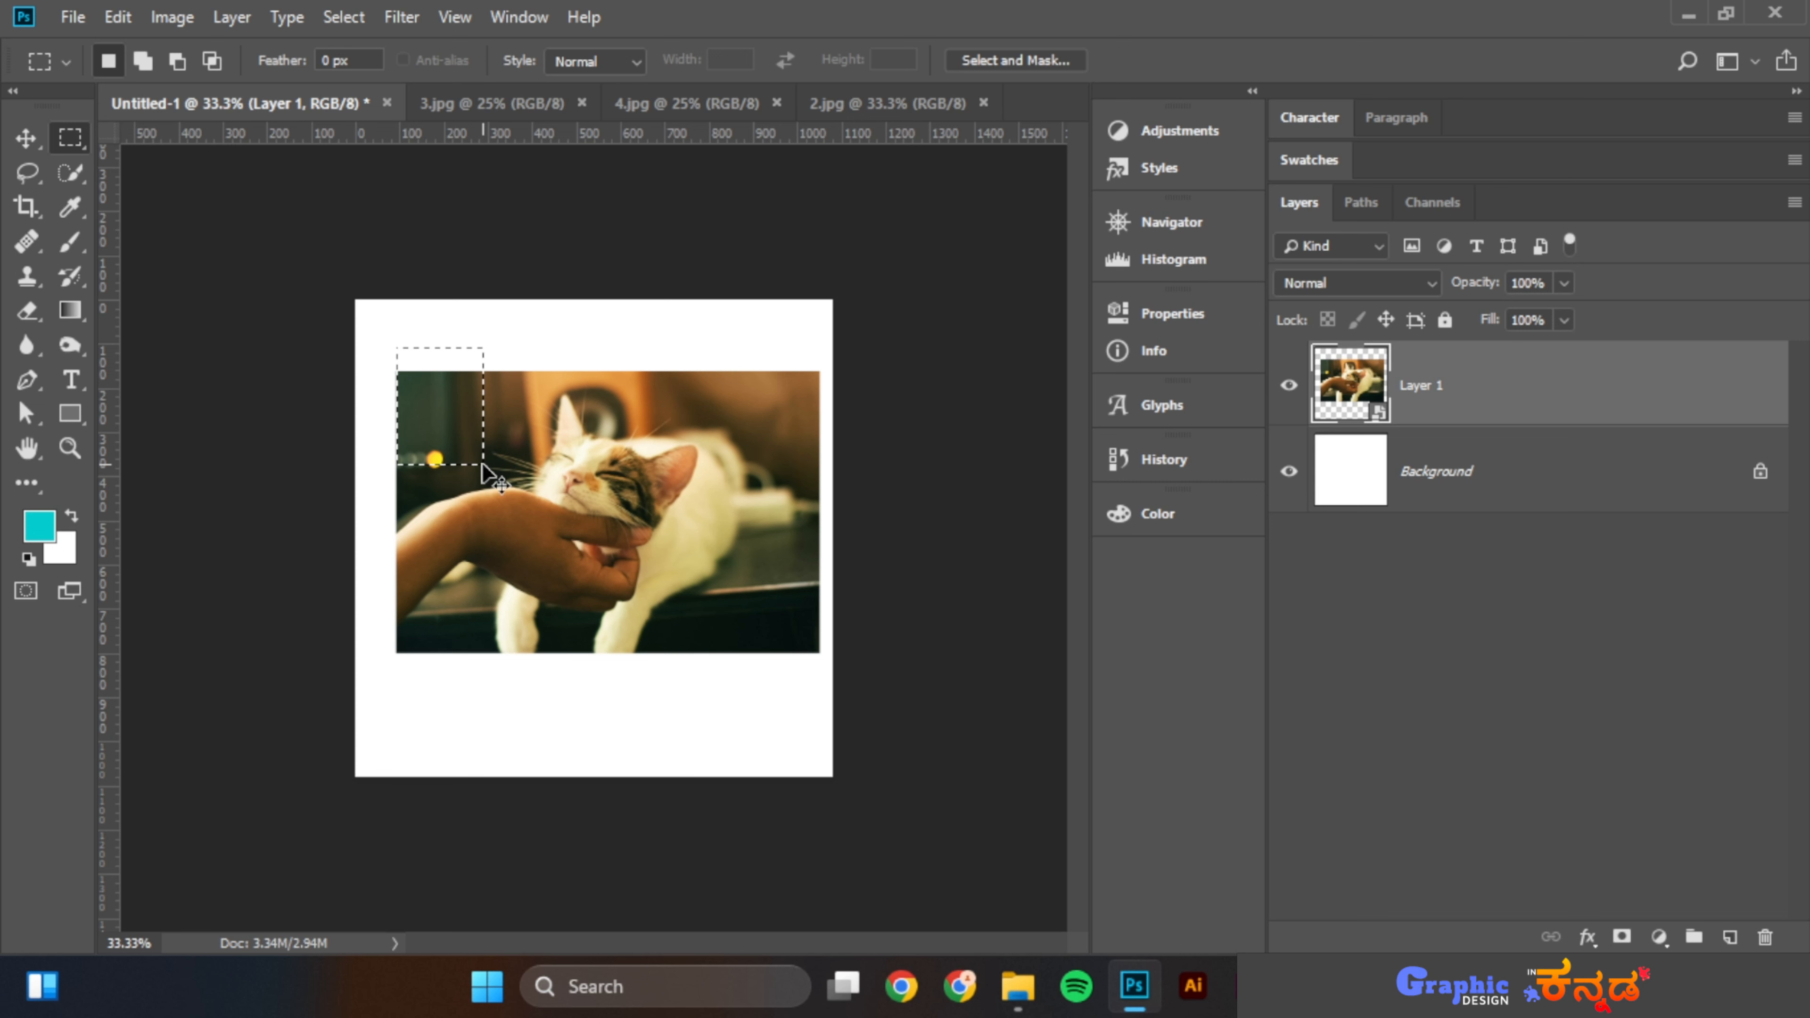
pyautogui.click(482, 464)
pyautogui.click(25, 137)
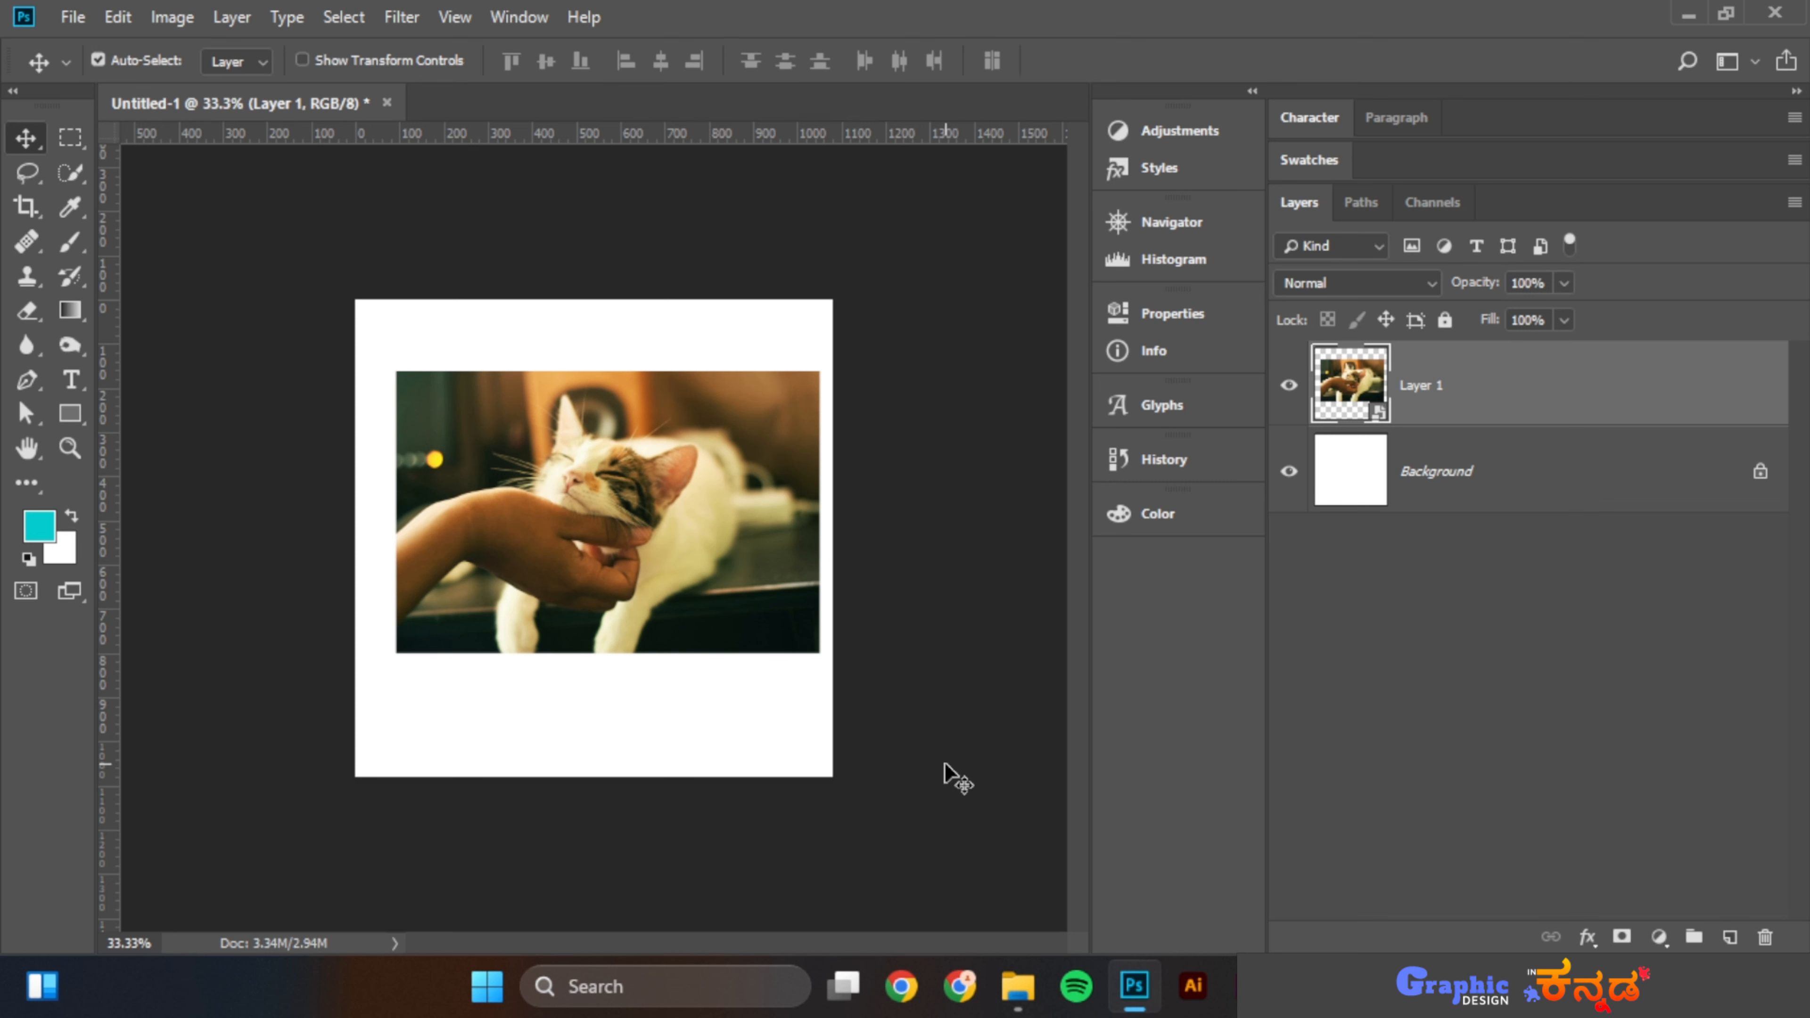
# Create a new 3000 x 3000 pixel RGB document at 300 pixels/inch with a white background
pyautogui.hotkey('ctrl', 'n')
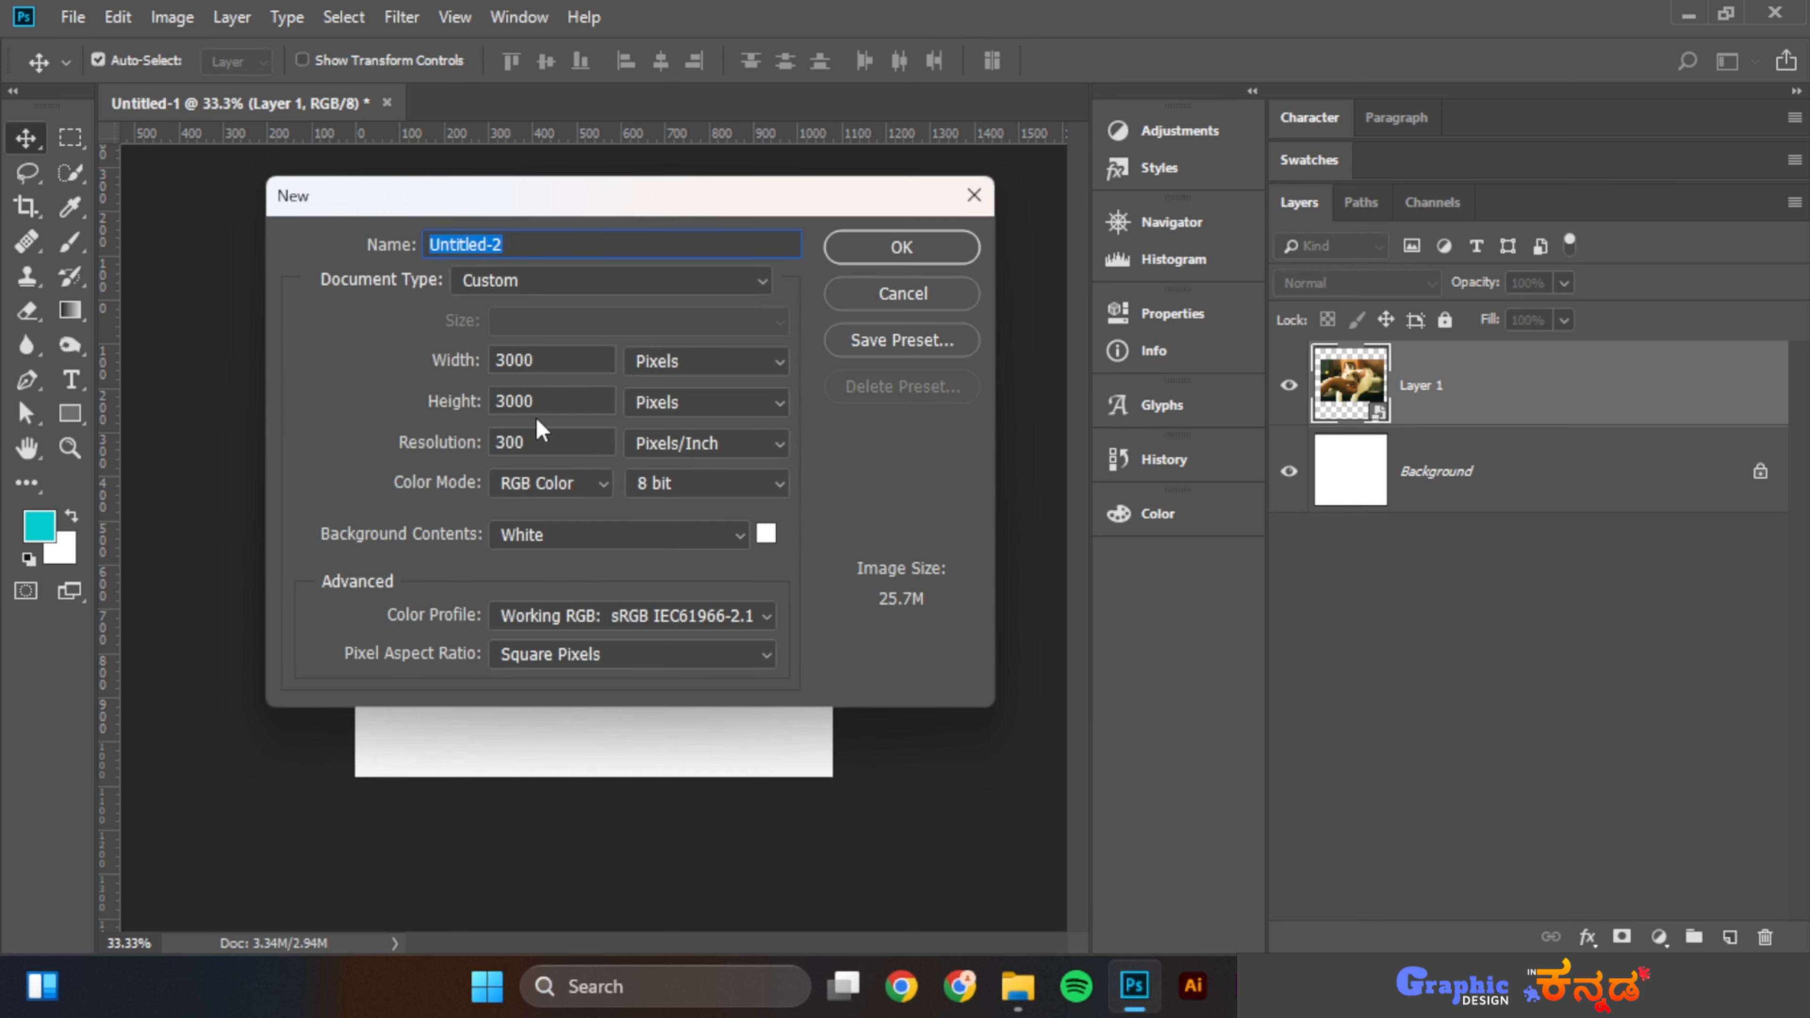
pyautogui.click(855, 248)
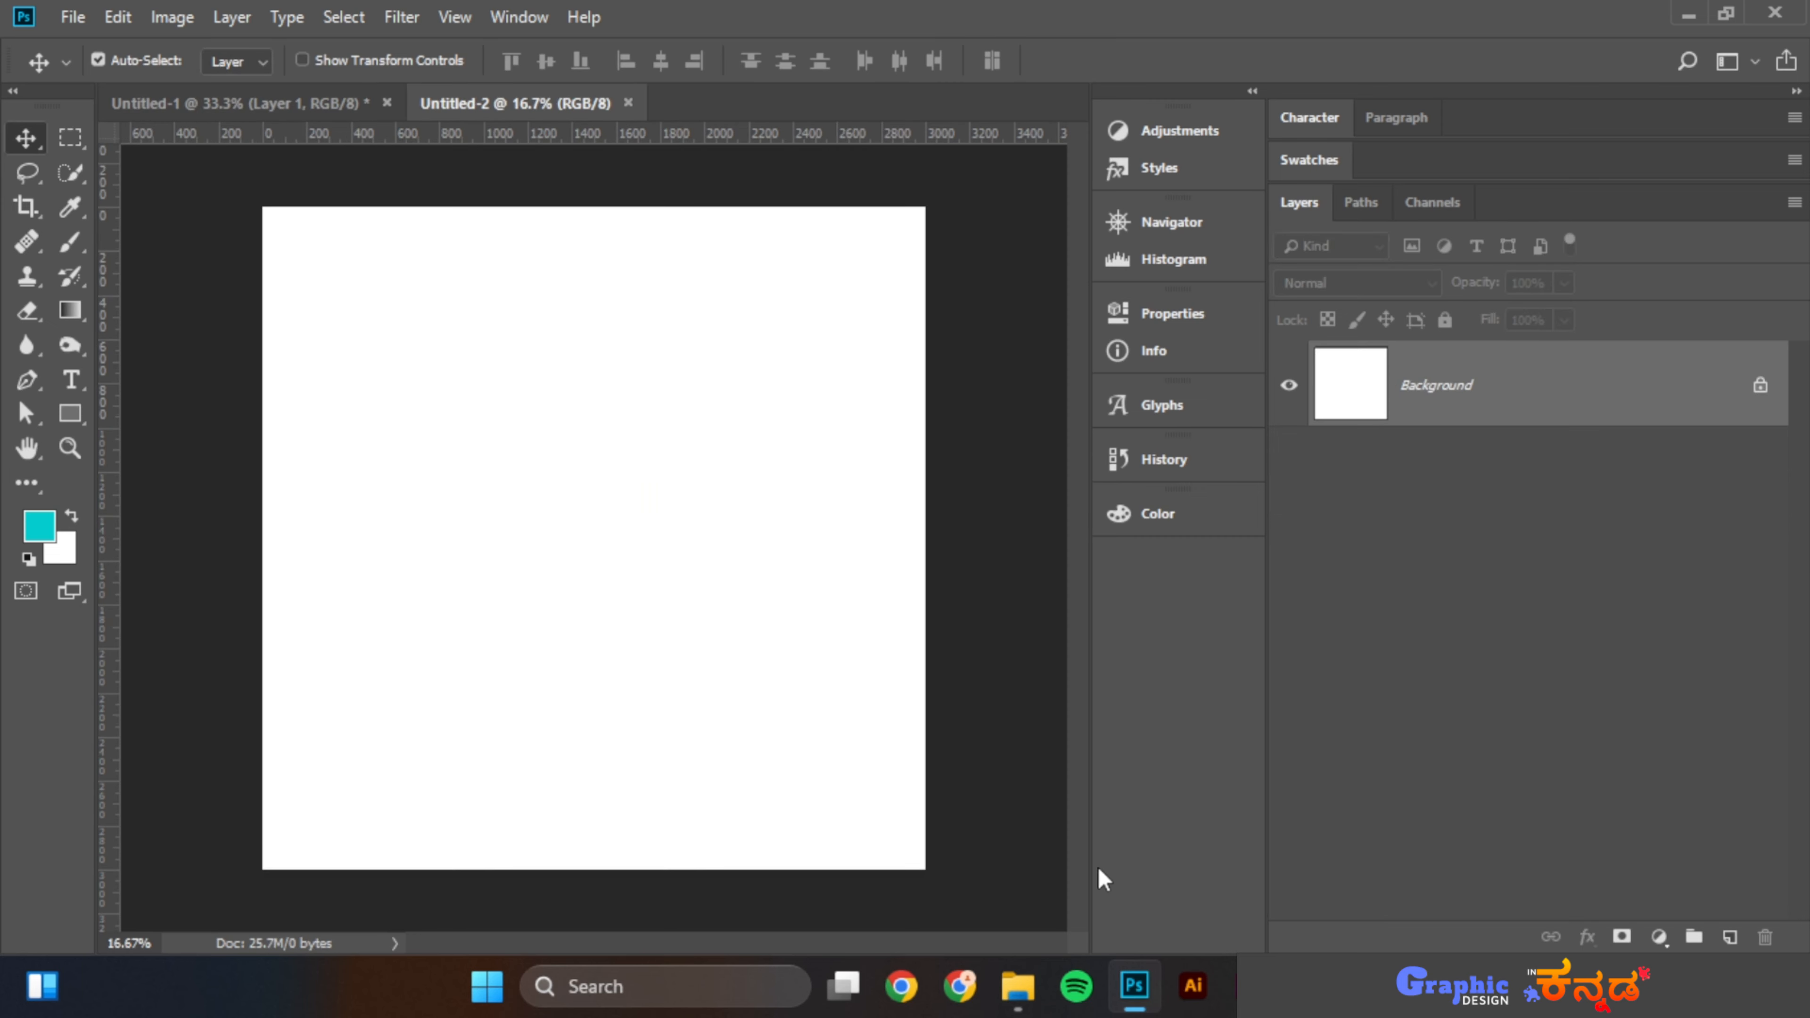
# Switch to File Explorer, check the dimensions of Large Image.jpg and Small Image.jpg, and return to Photoshop
pyautogui.moveTo(1018, 987)
pyautogui.click(992, 864)
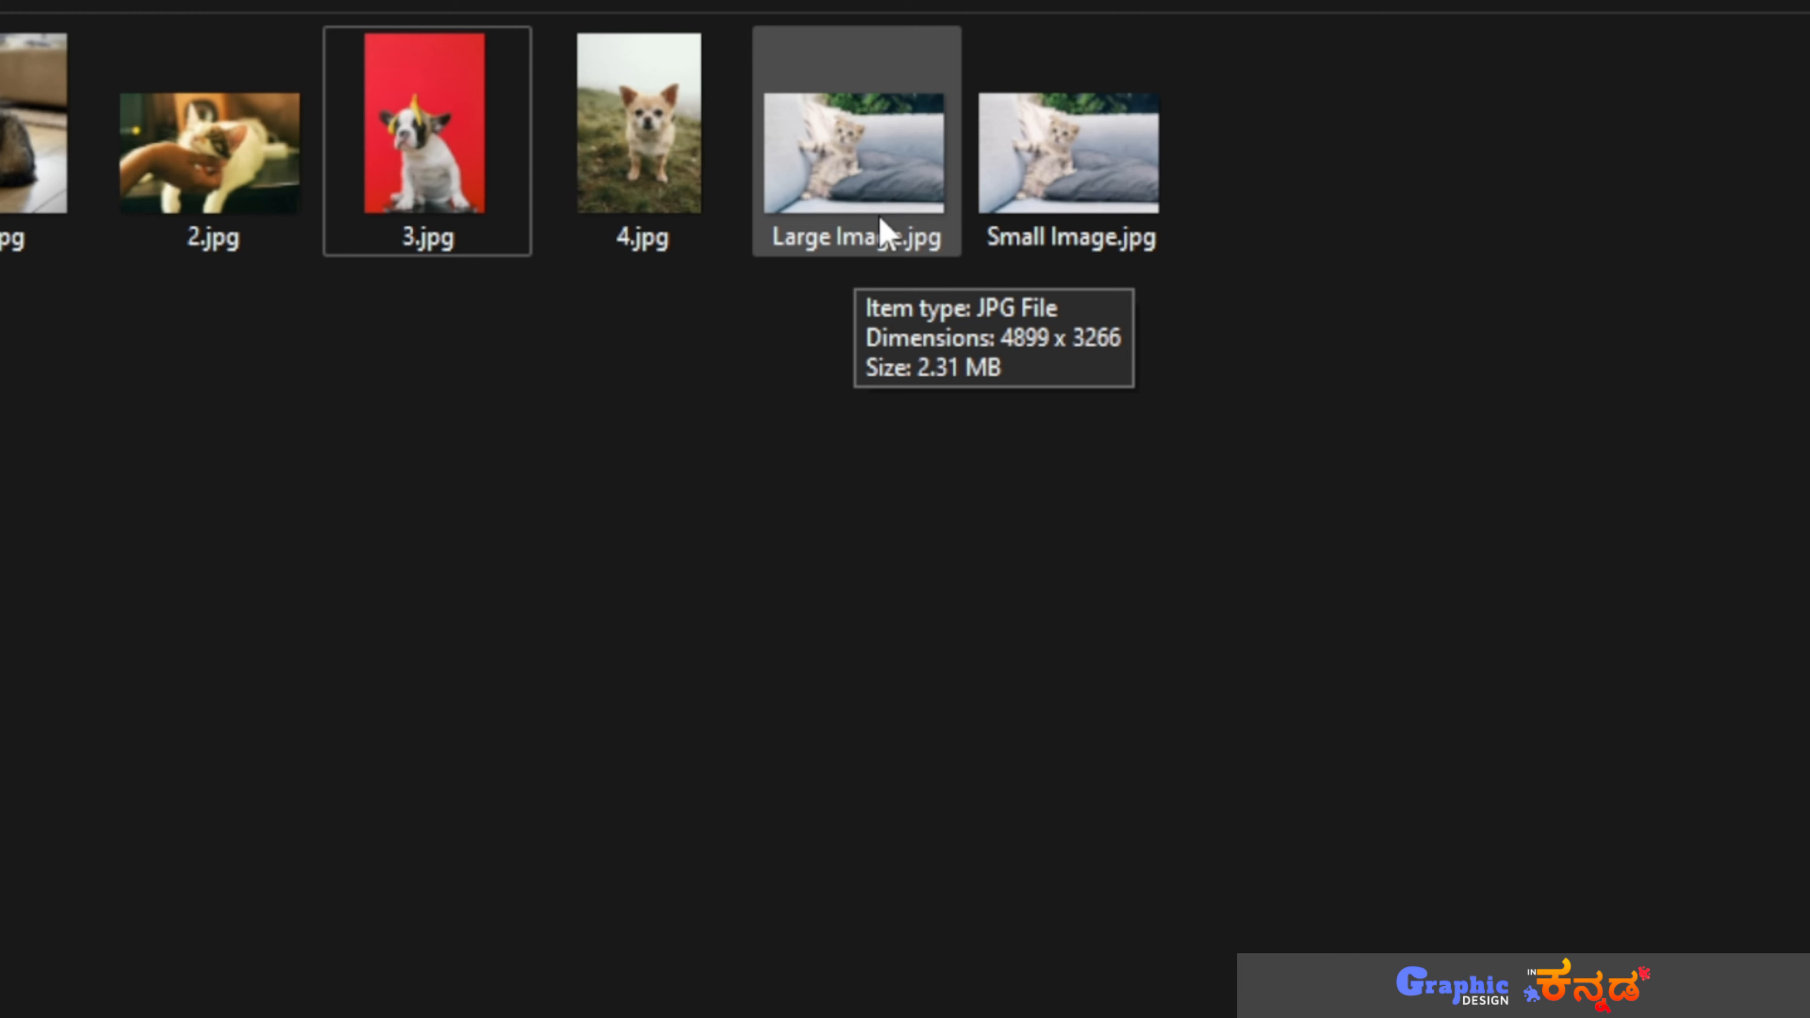
pyautogui.moveTo(1022, 200)
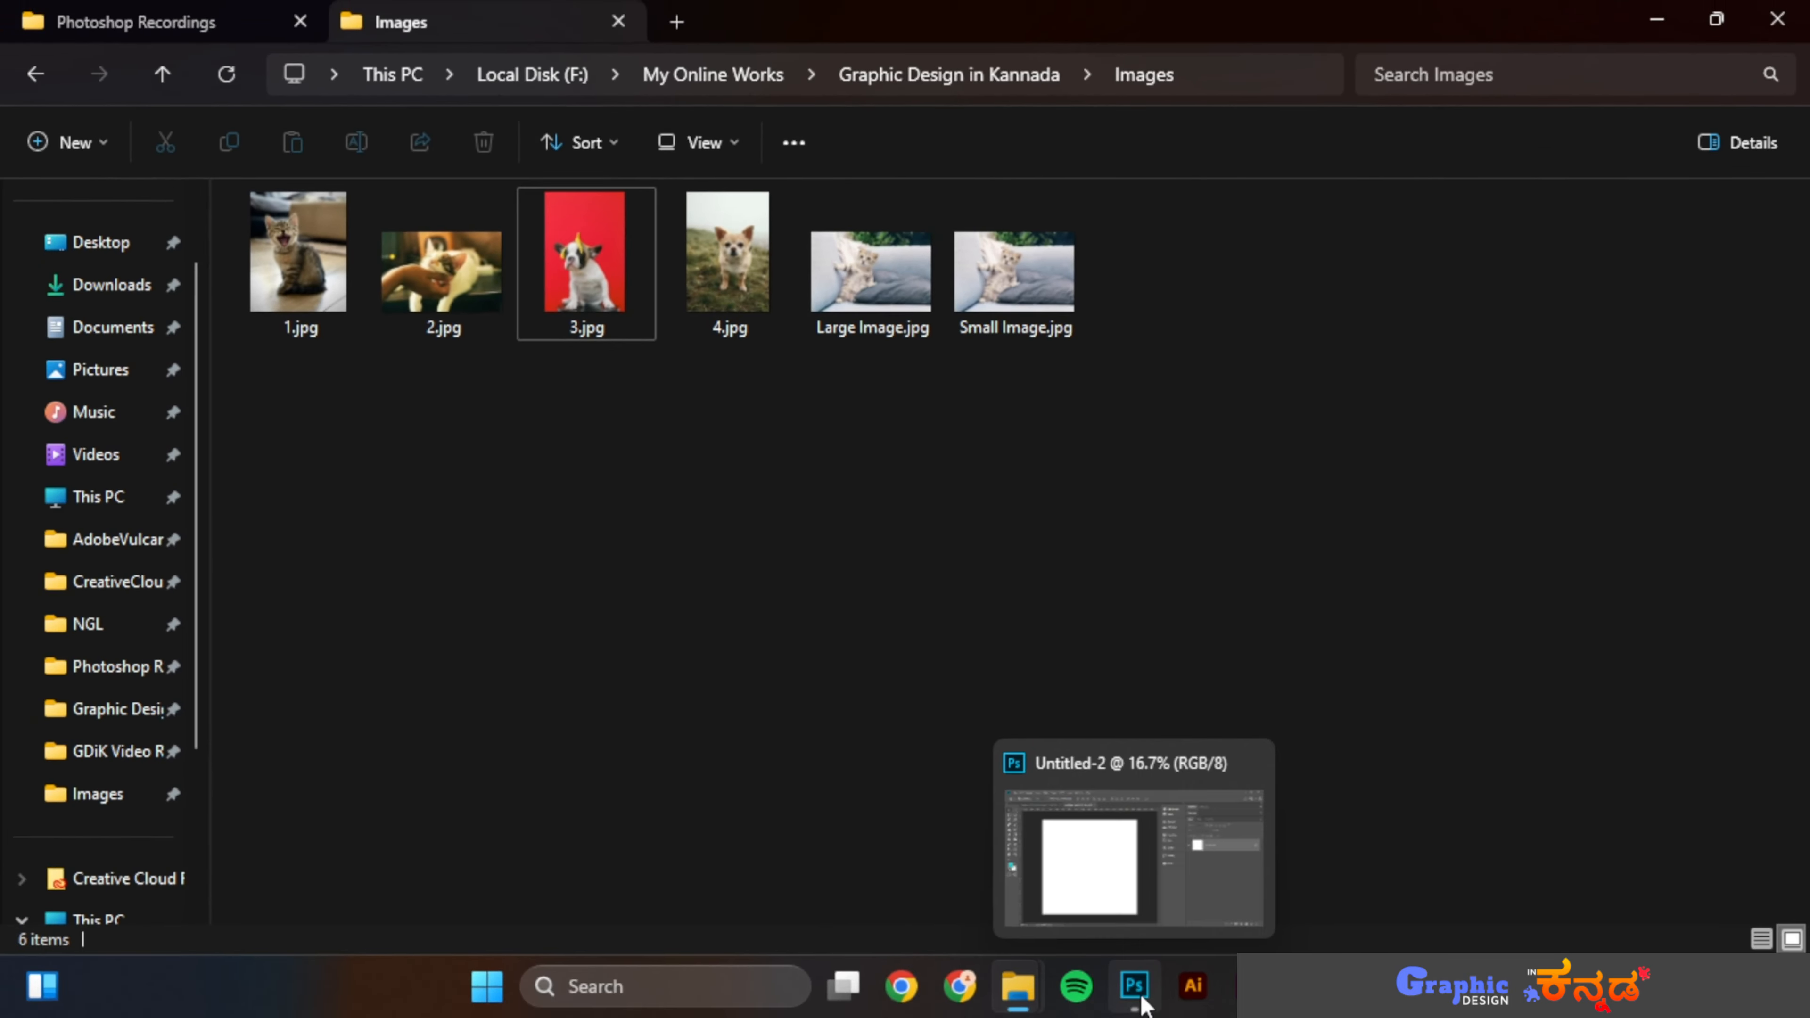
pyautogui.click(1140, 998)
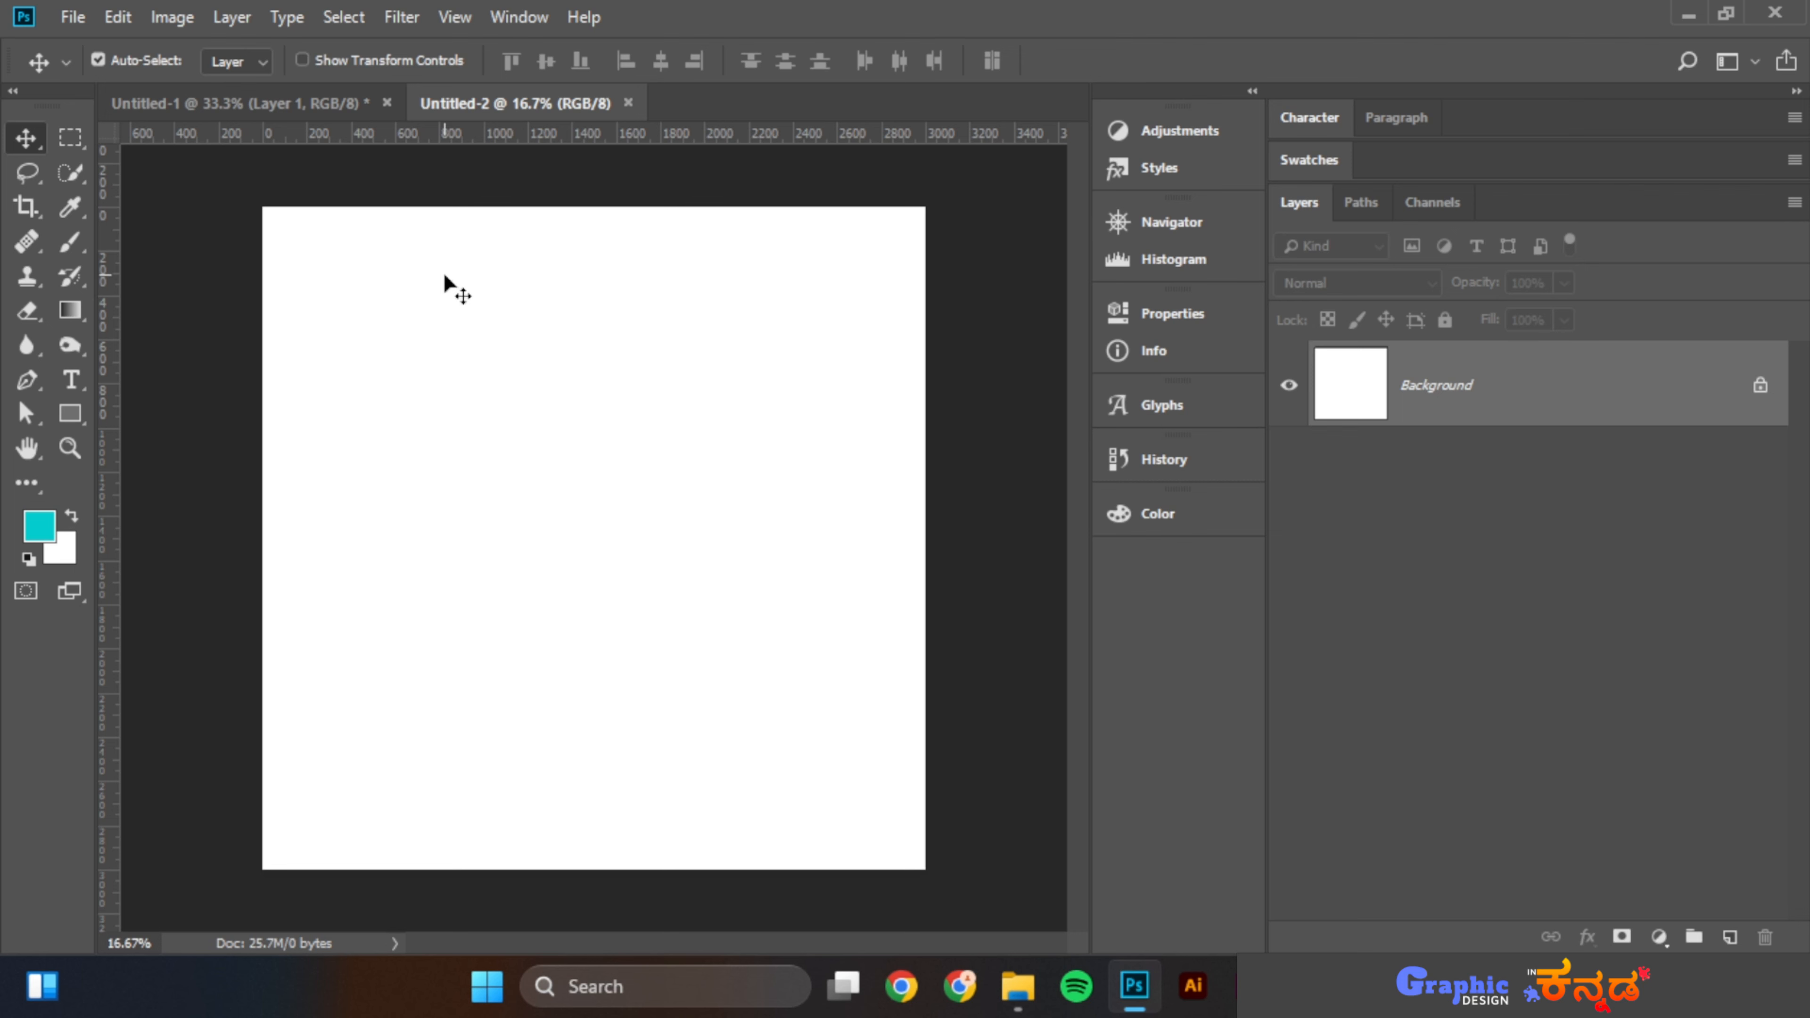
# Place Small Image.jpg as an embedded smart object in Untitled-2 at its default size
pyautogui.click(72, 17)
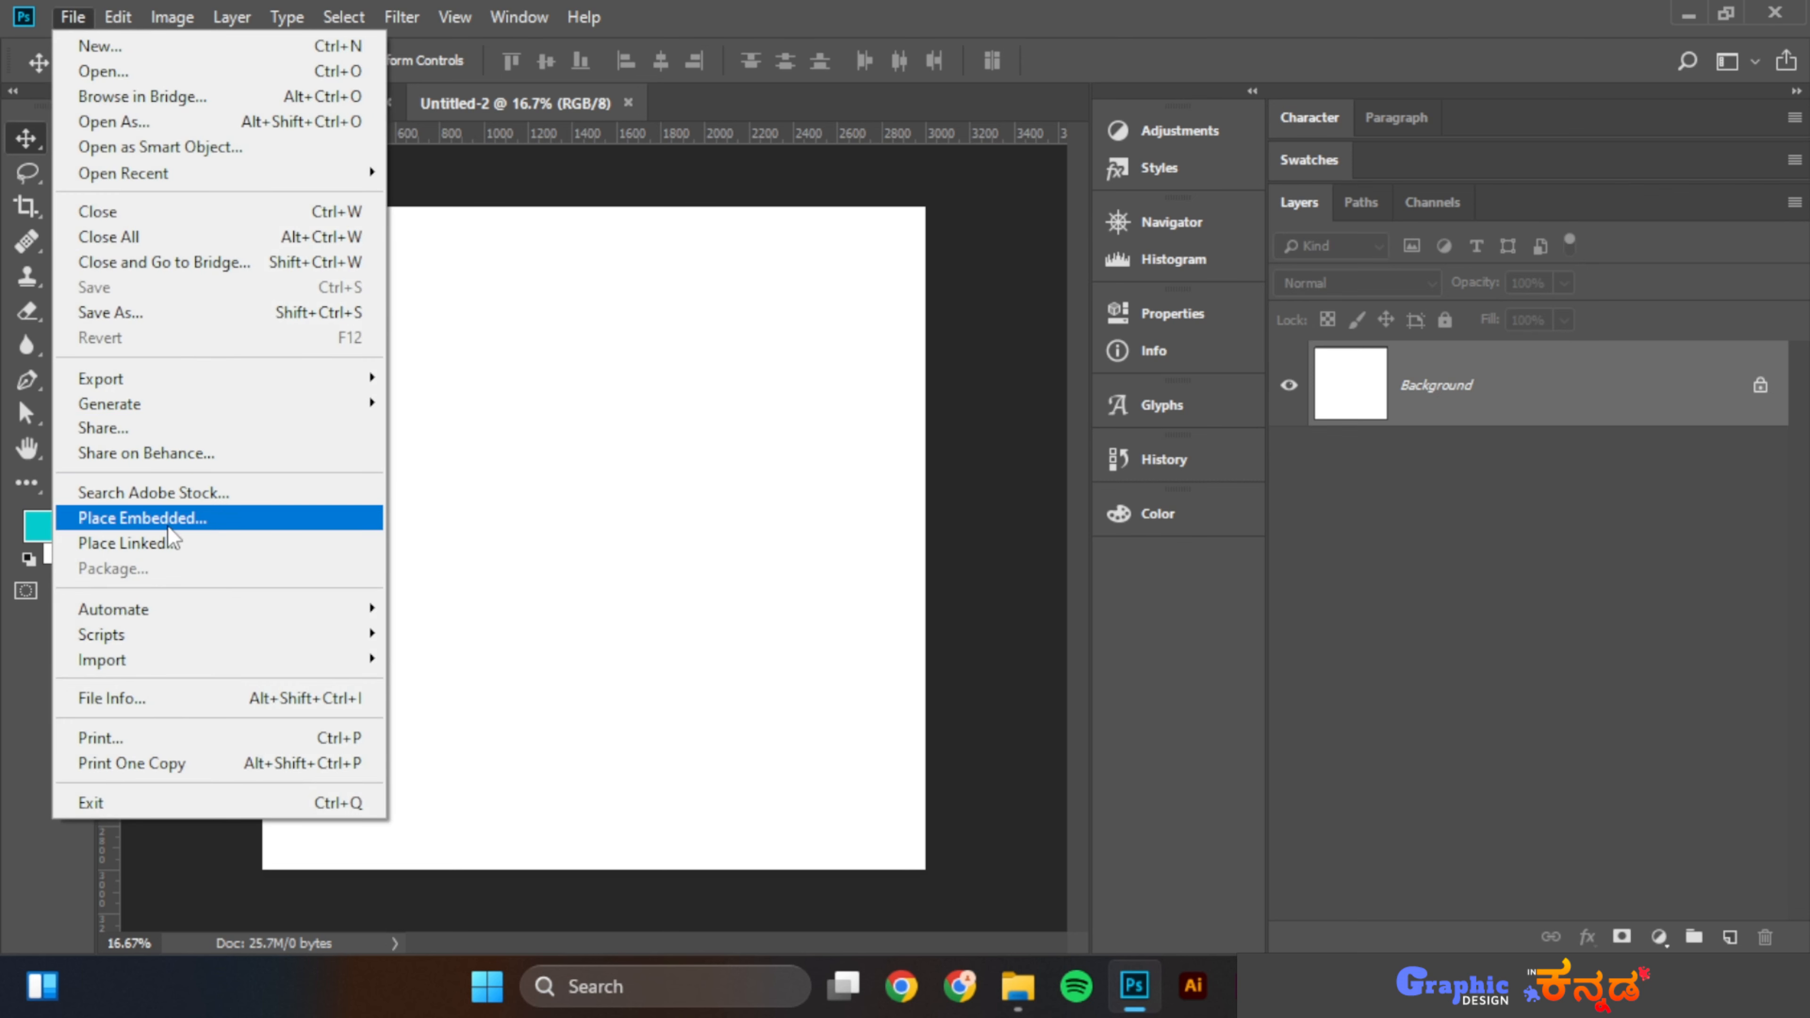
pyautogui.click(168, 519)
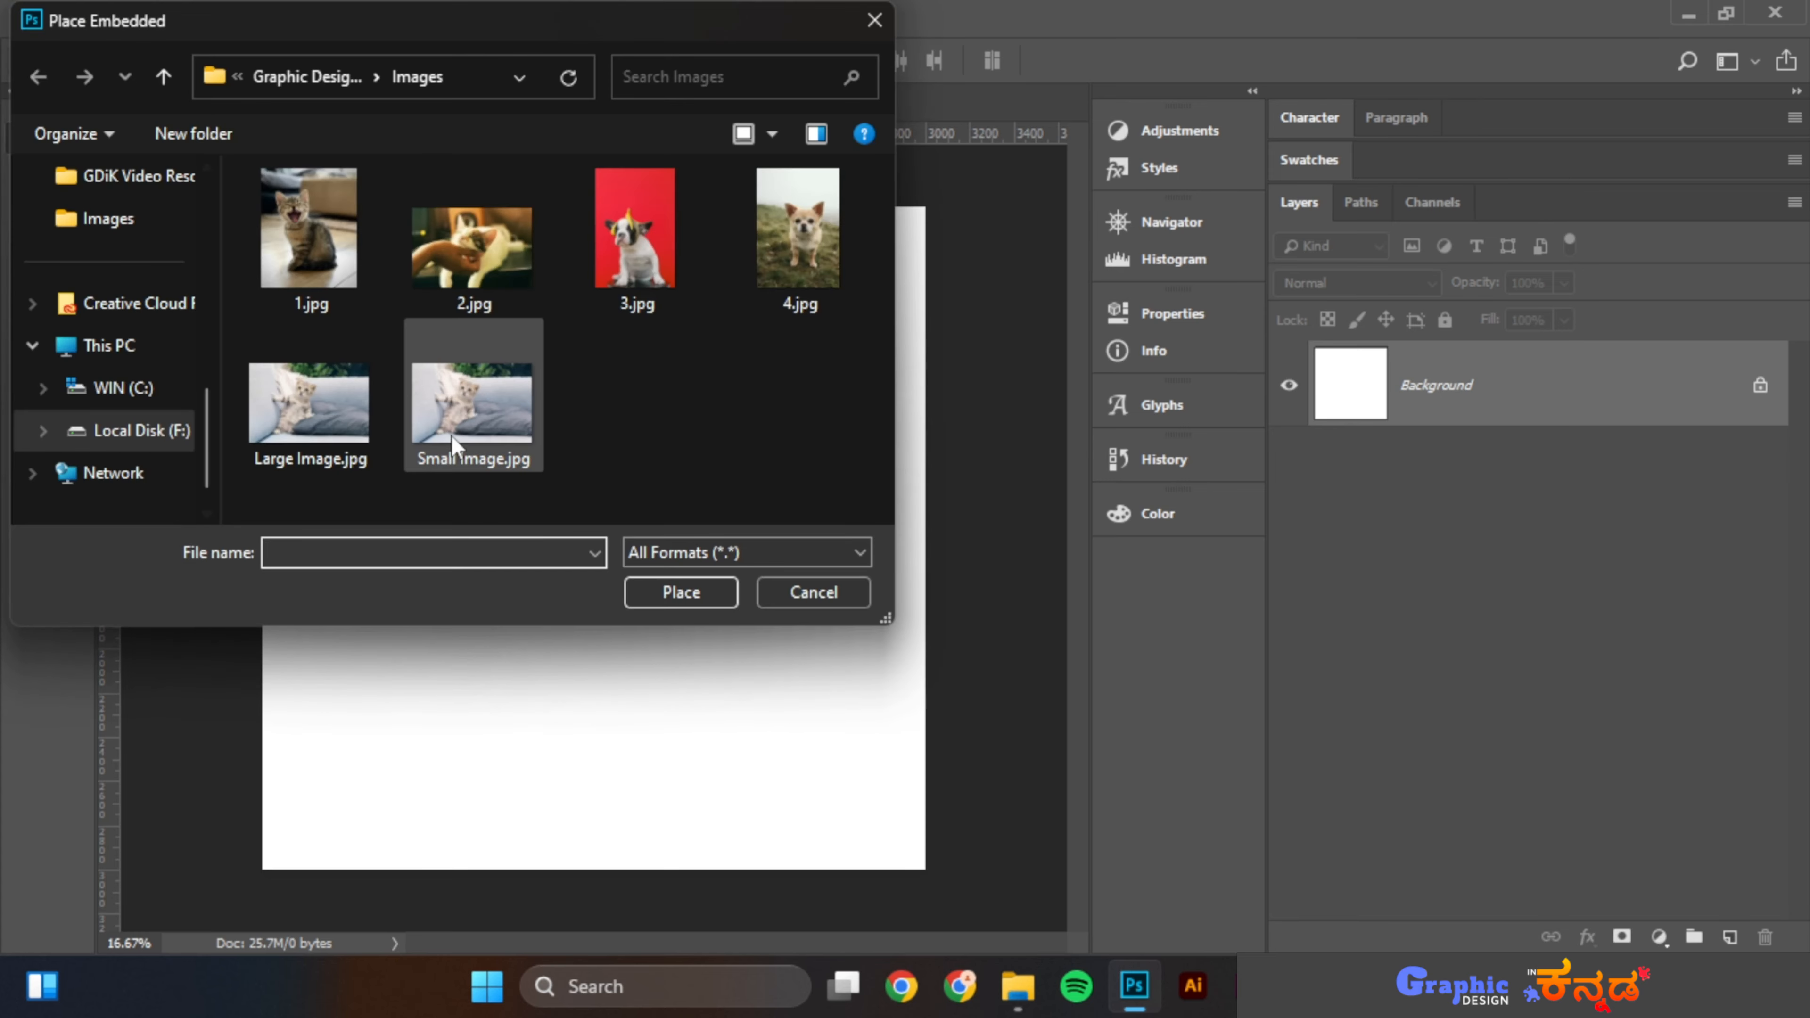
pyautogui.click(481, 435)
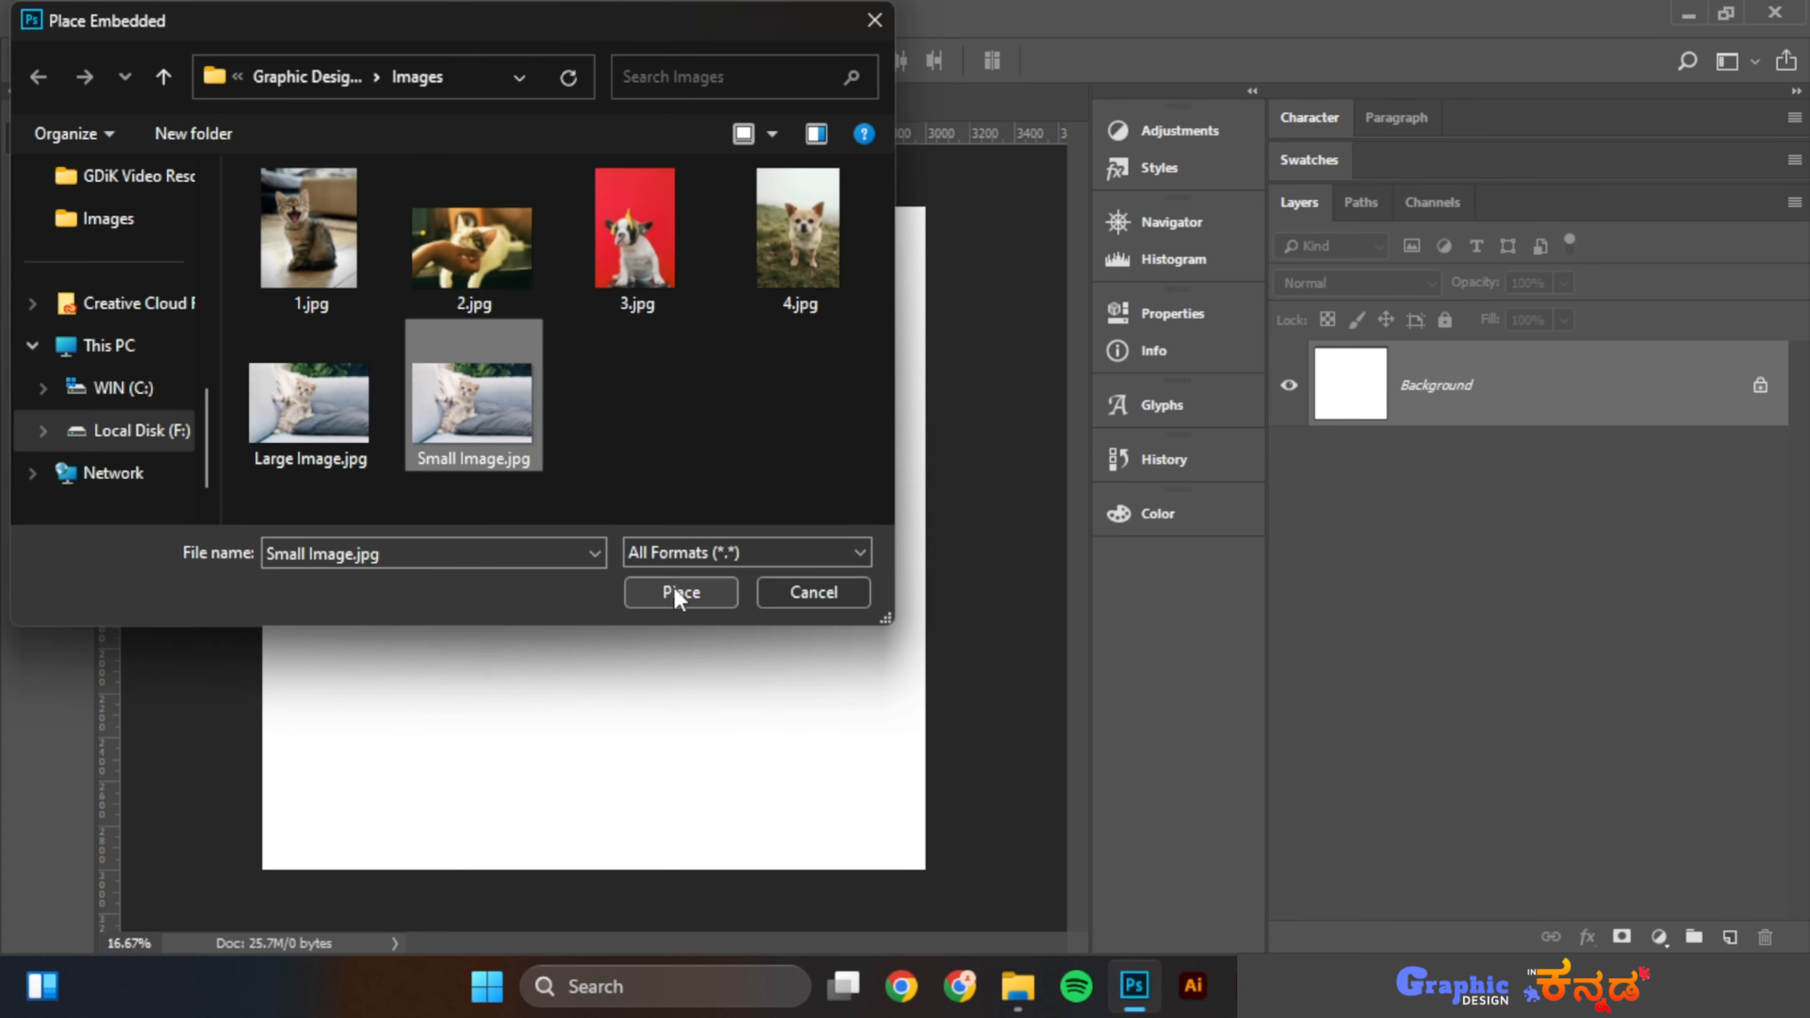
pyautogui.click(673, 589)
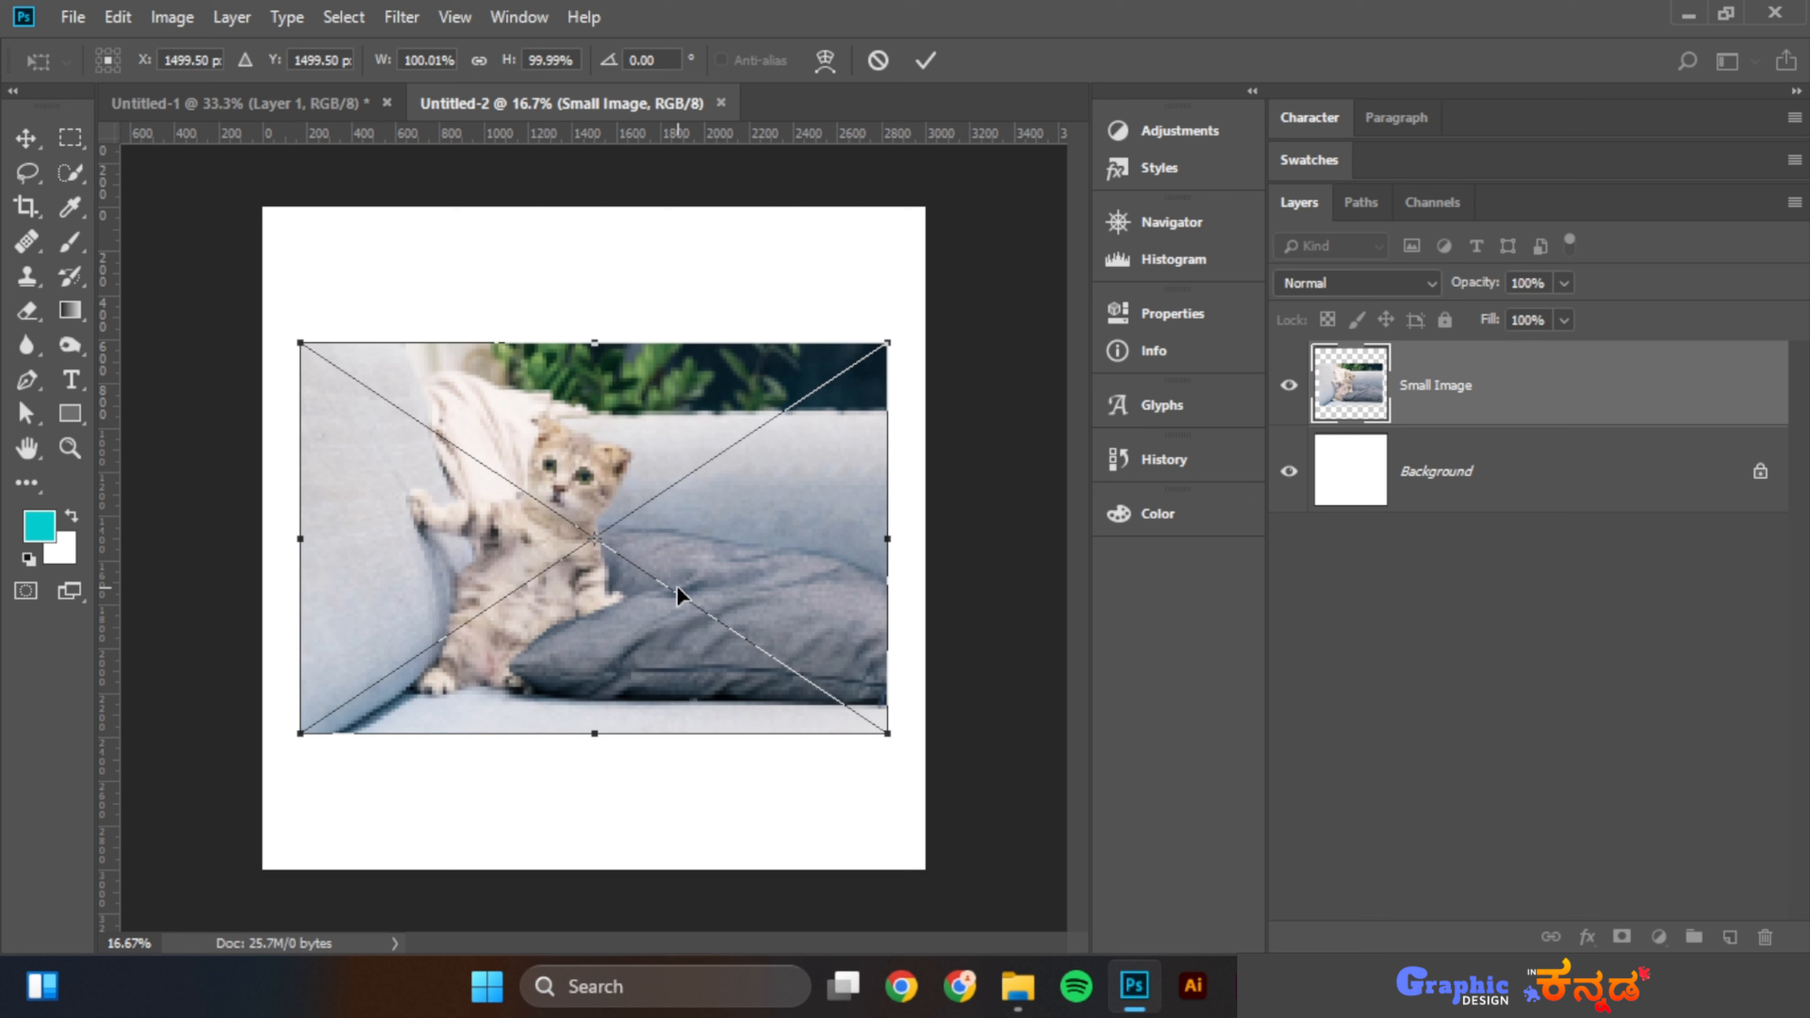
pyautogui.press('Return')
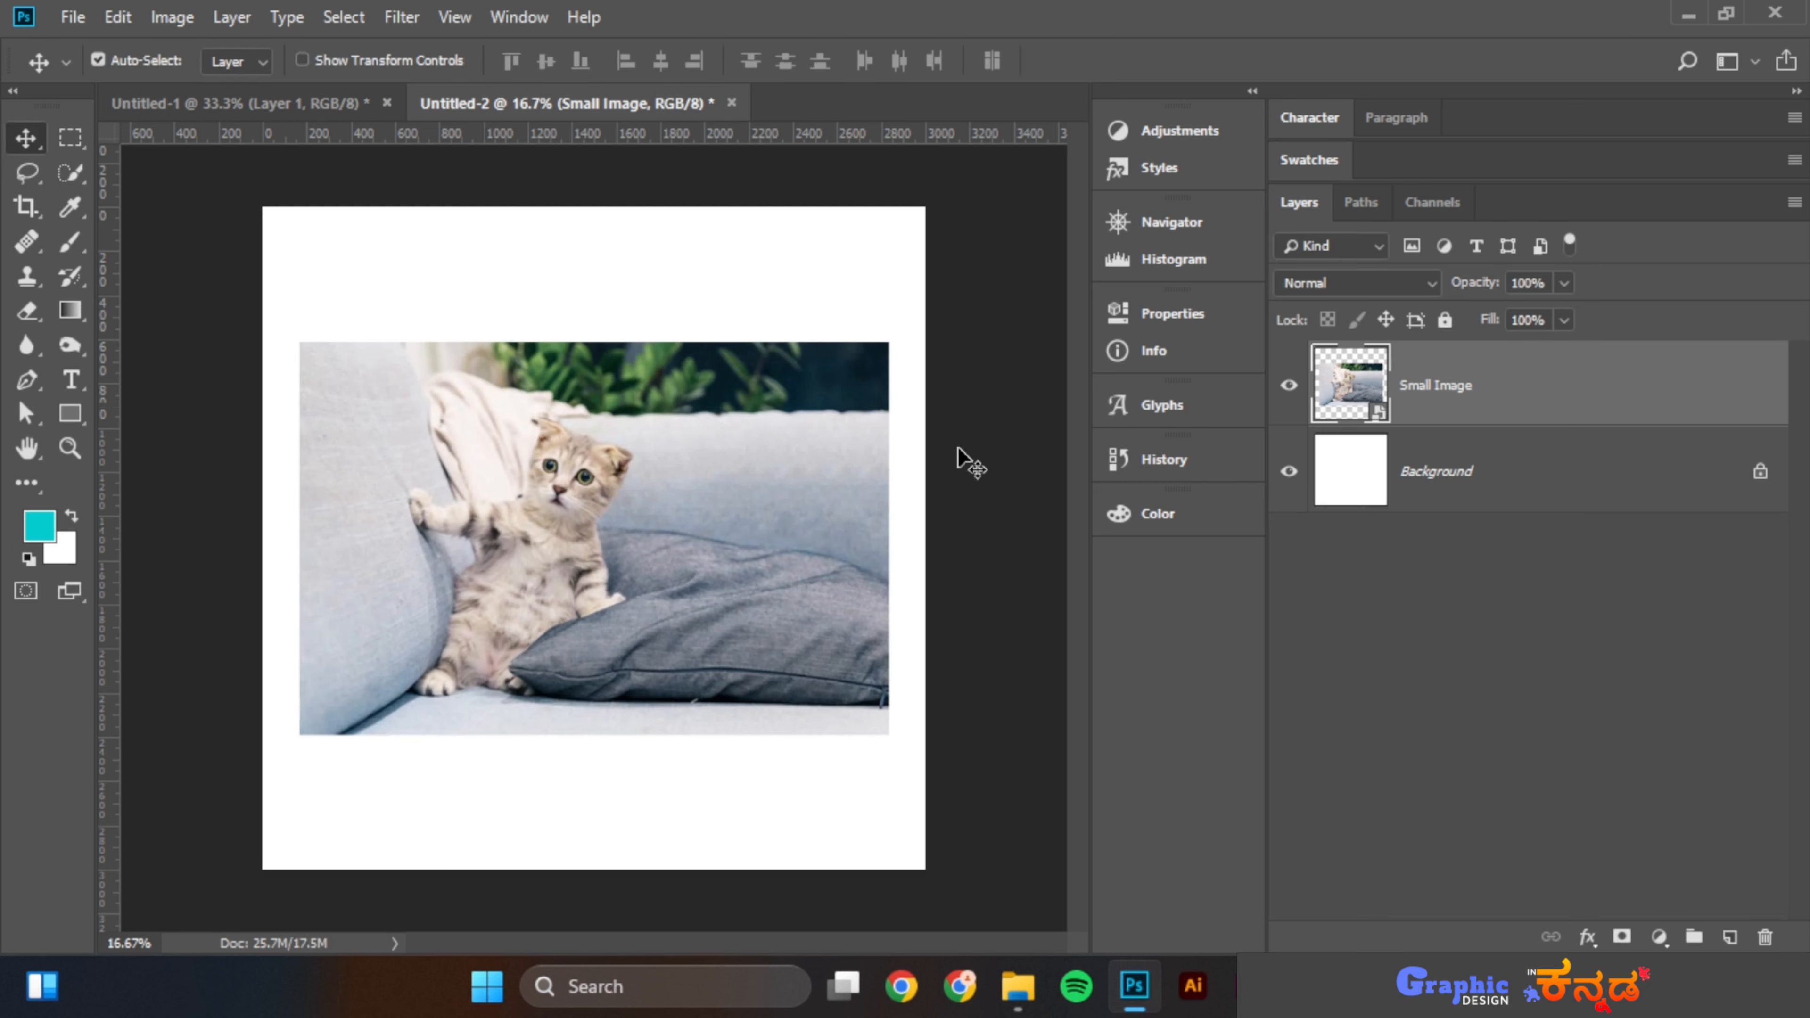
# Open Small Image.jpg as a separate document and copy its photo into Untitled-2, moving it over the placed image
pyautogui.click(73, 17)
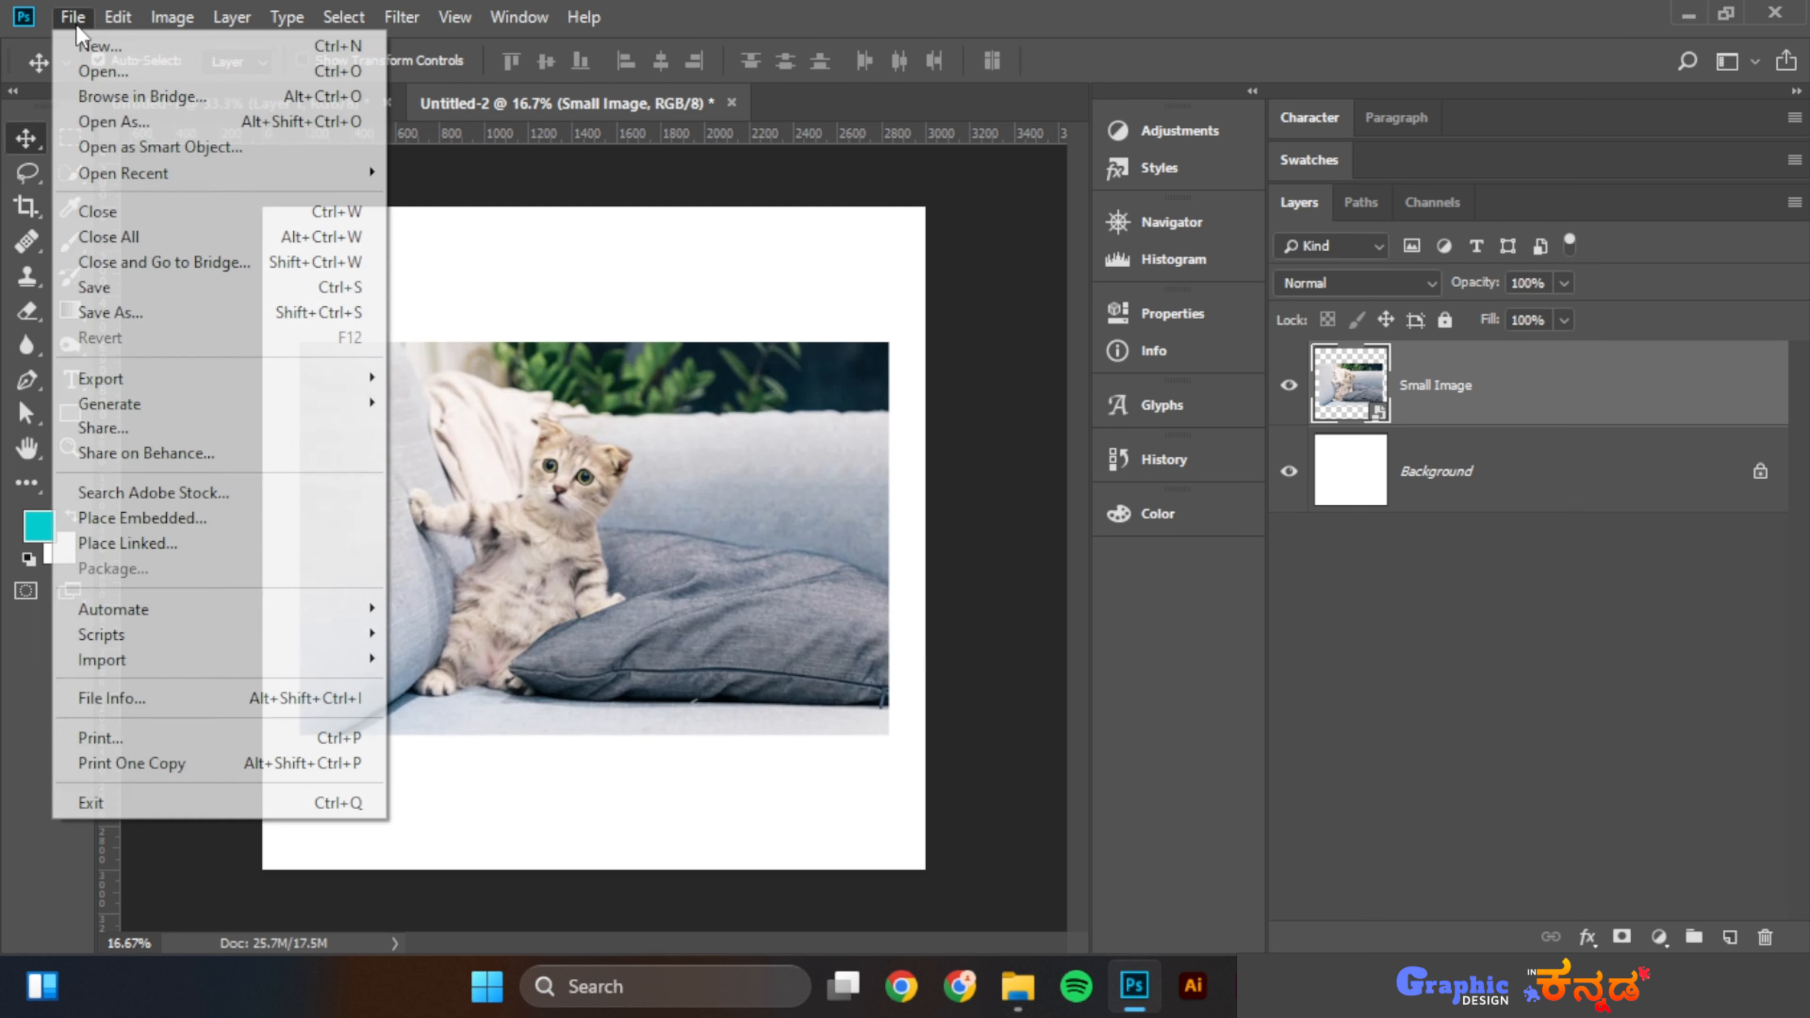
pyautogui.click(103, 71)
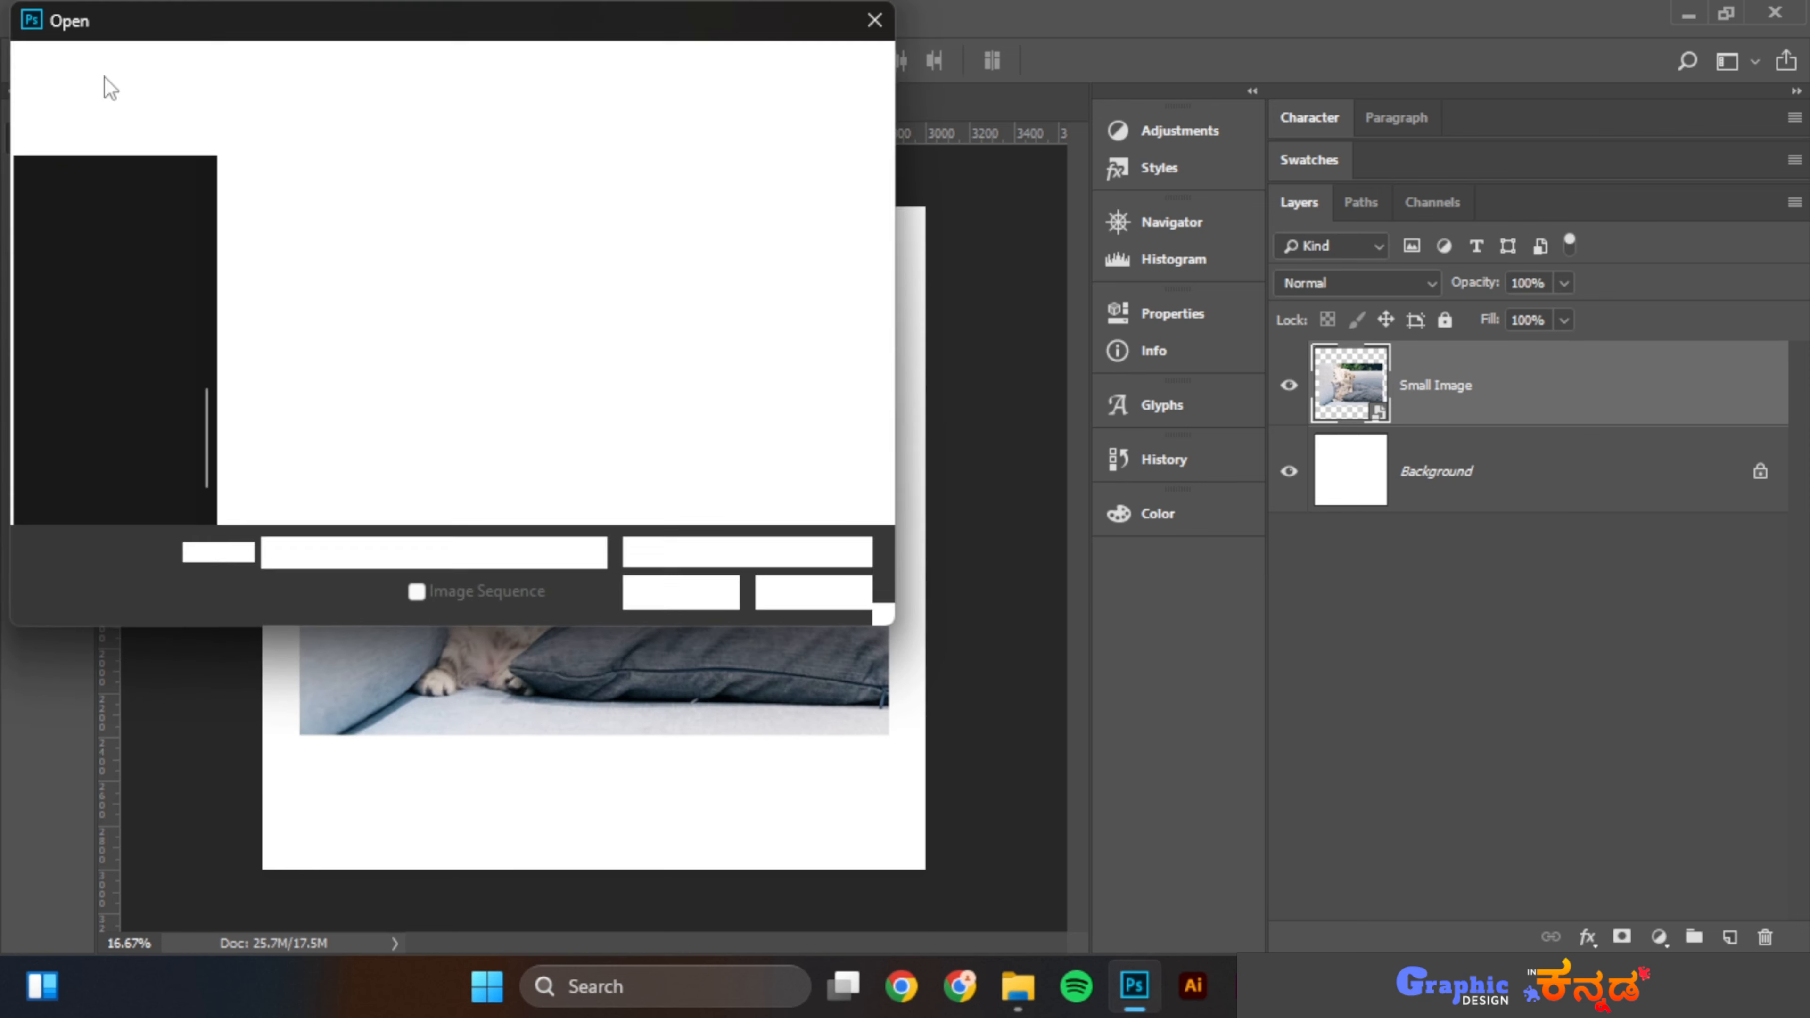
pyautogui.click(513, 424)
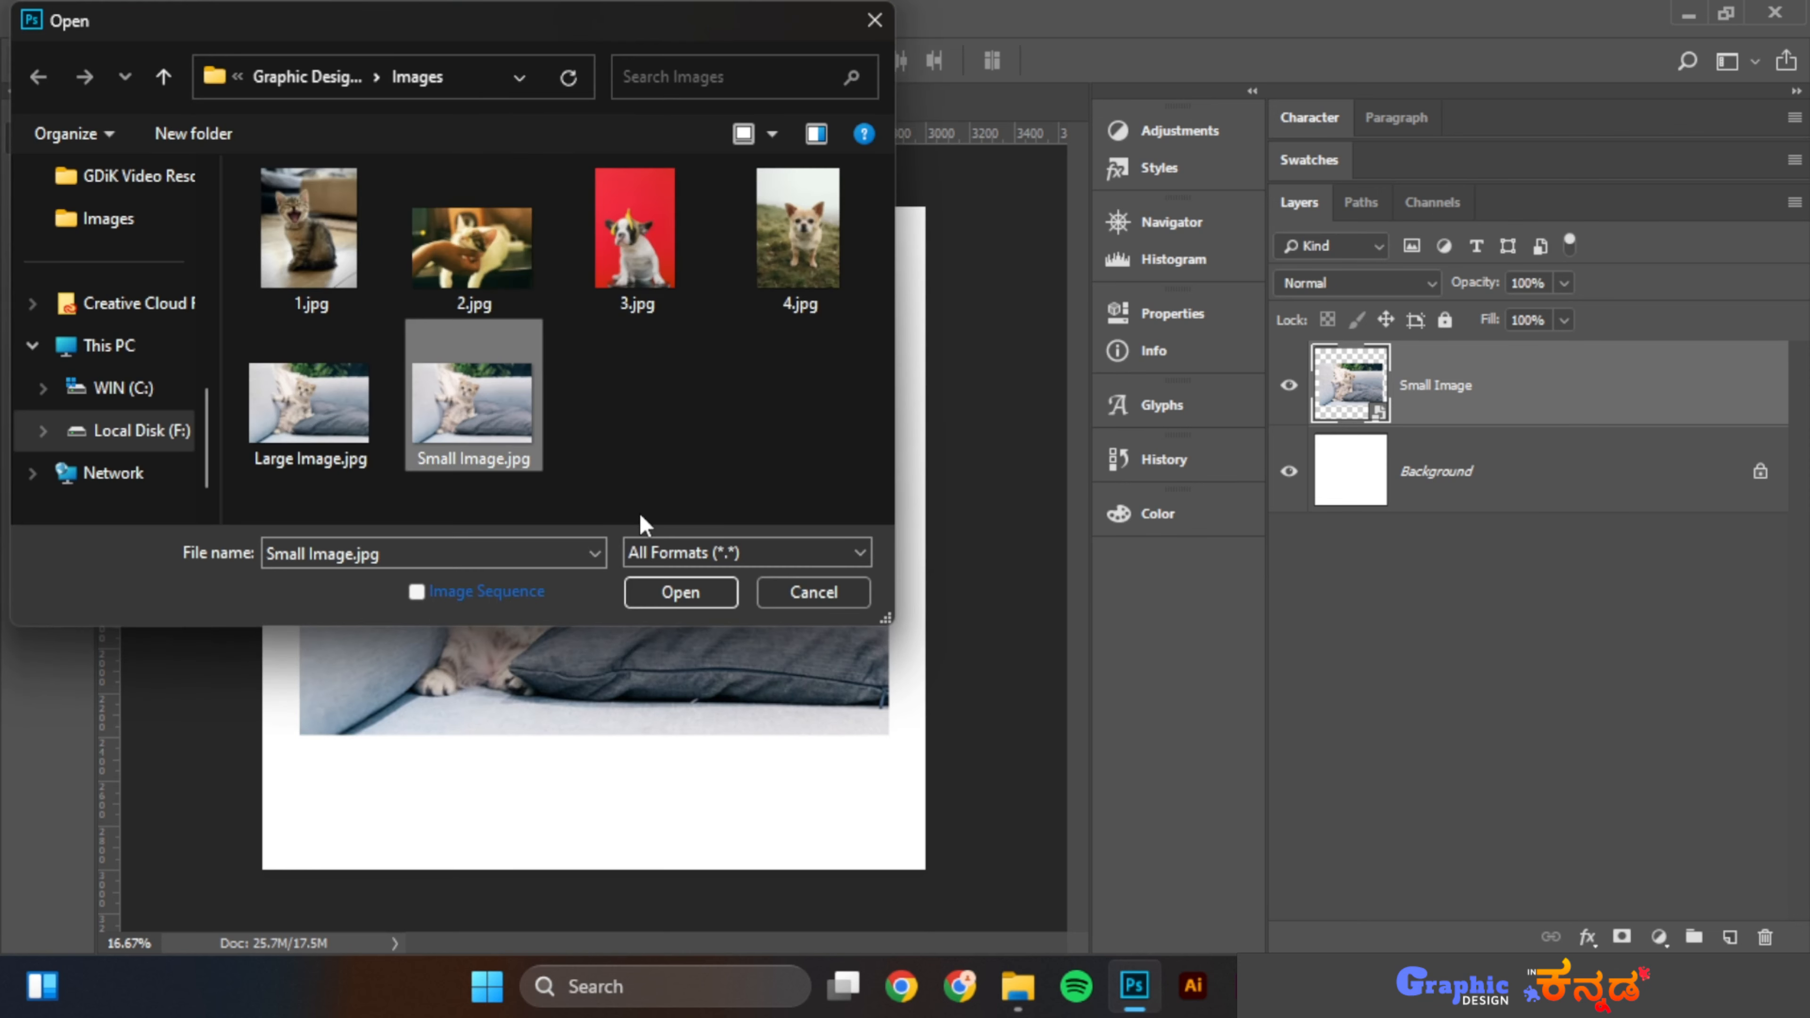
pyautogui.click(681, 593)
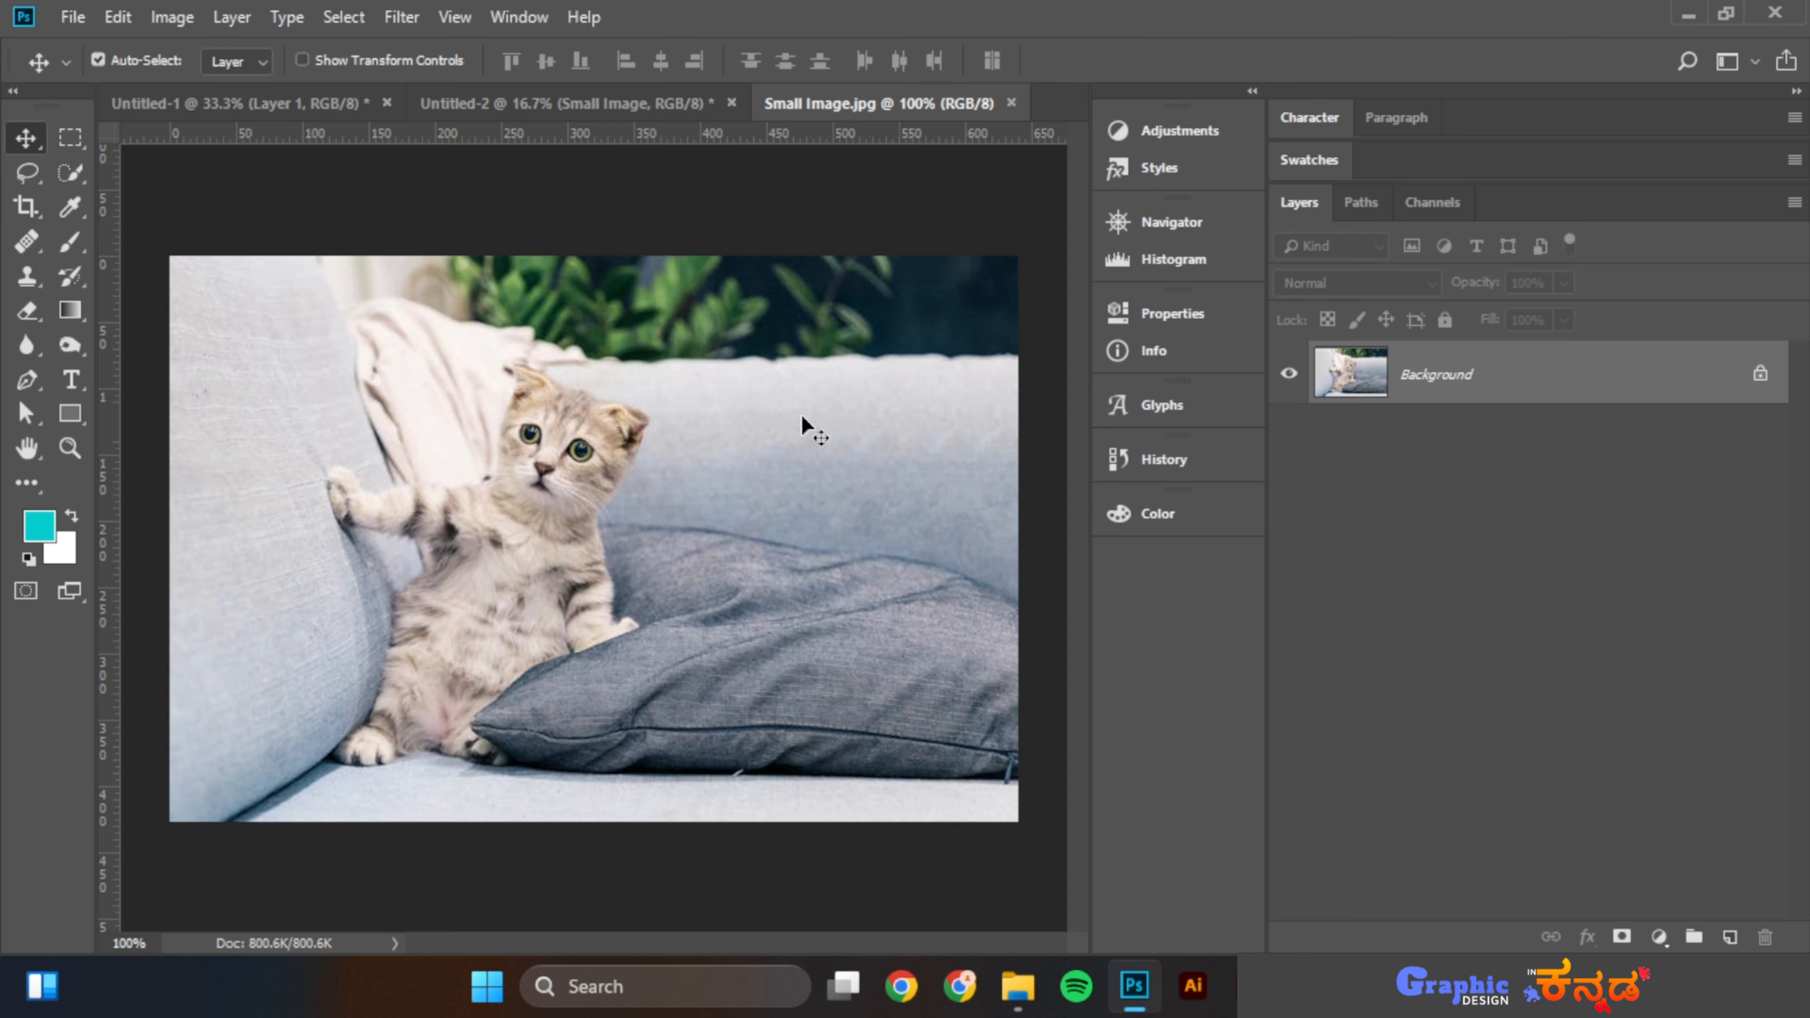
pyautogui.moveTo(821, 407); pyautogui.dragTo(640, 558)
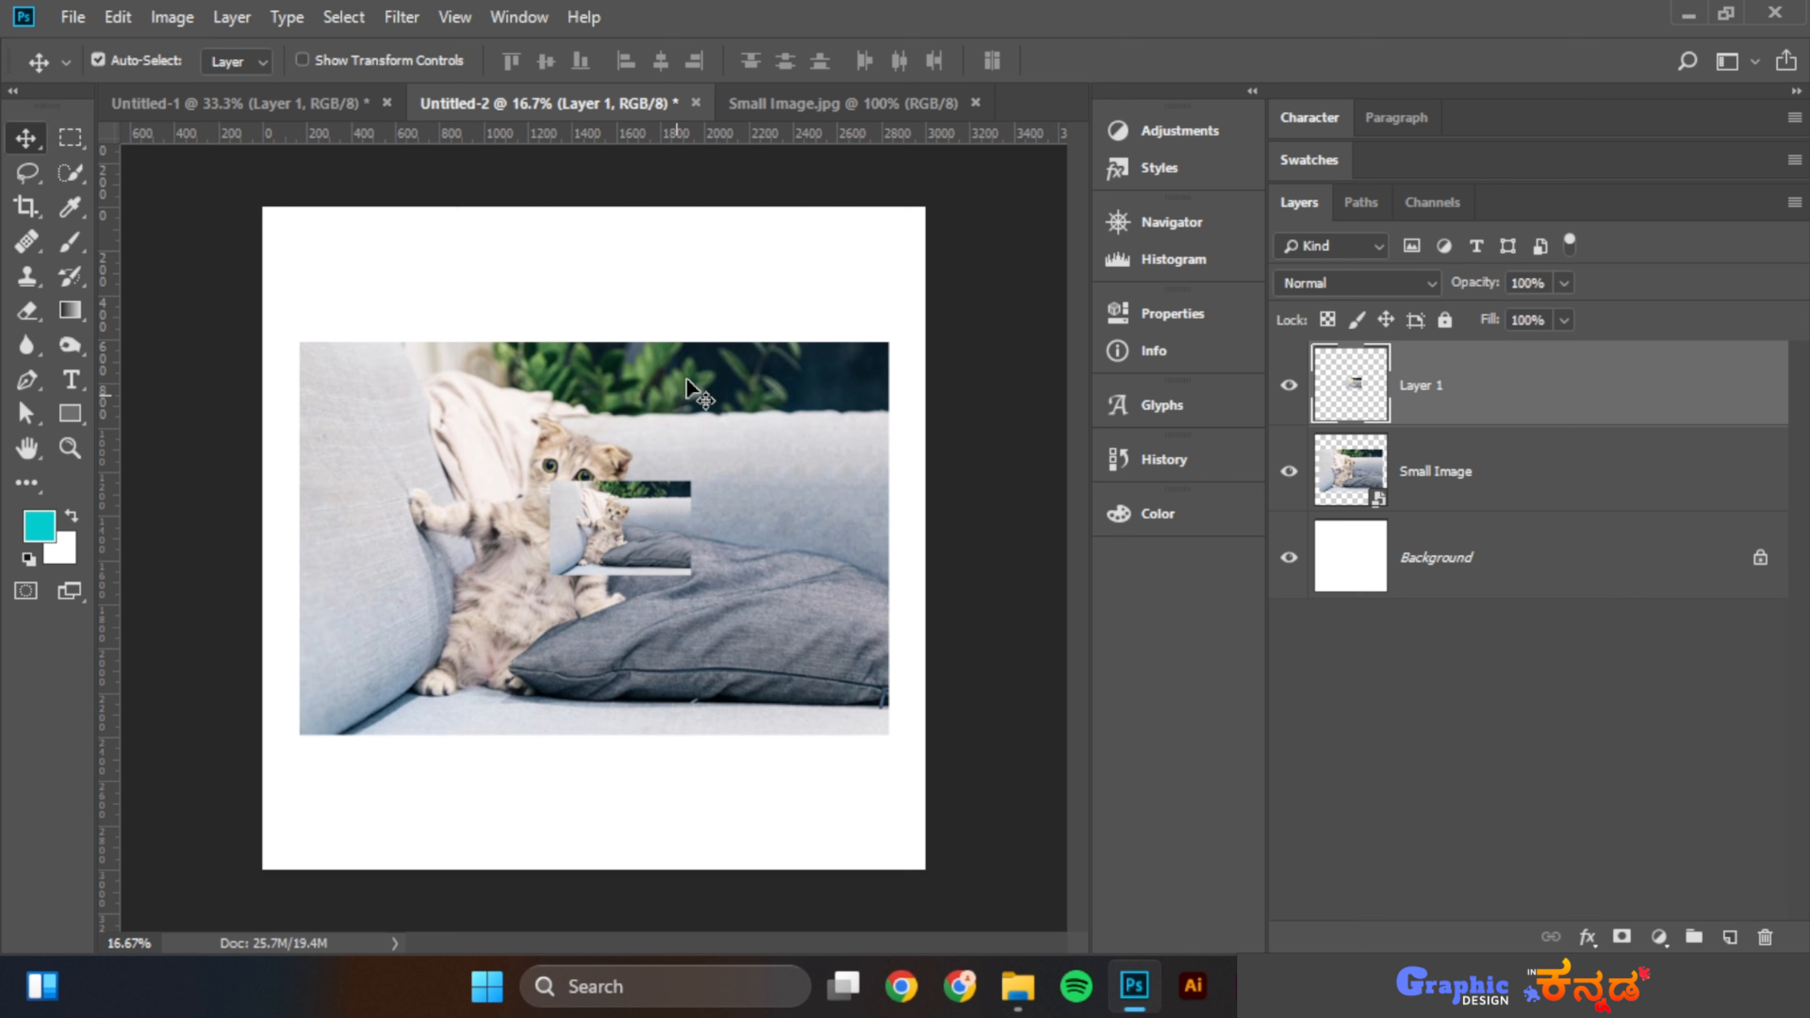
pyautogui.moveTo(684, 526); pyautogui.dragTo(777, 293)
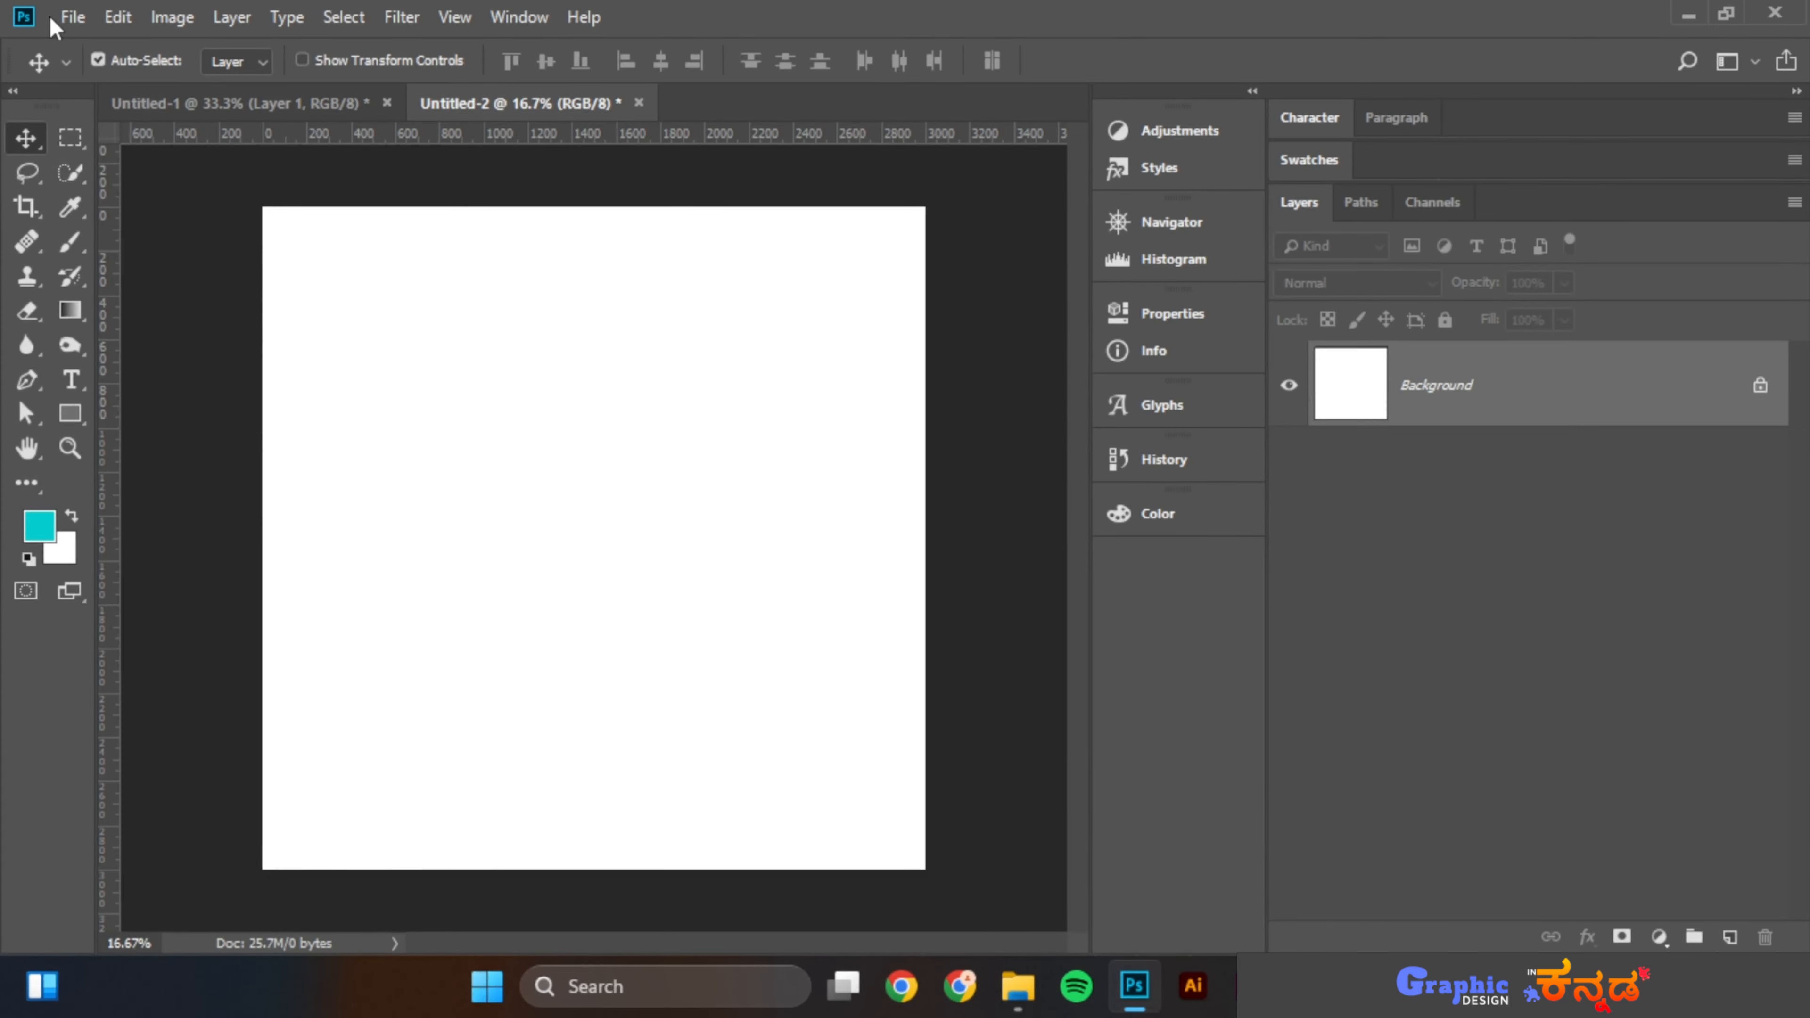
# Place Large Image.jpg as an embedded smart object in the empty Untitled-2 at its default fitted size
pyautogui.click(69, 18)
pyautogui.click(152, 519)
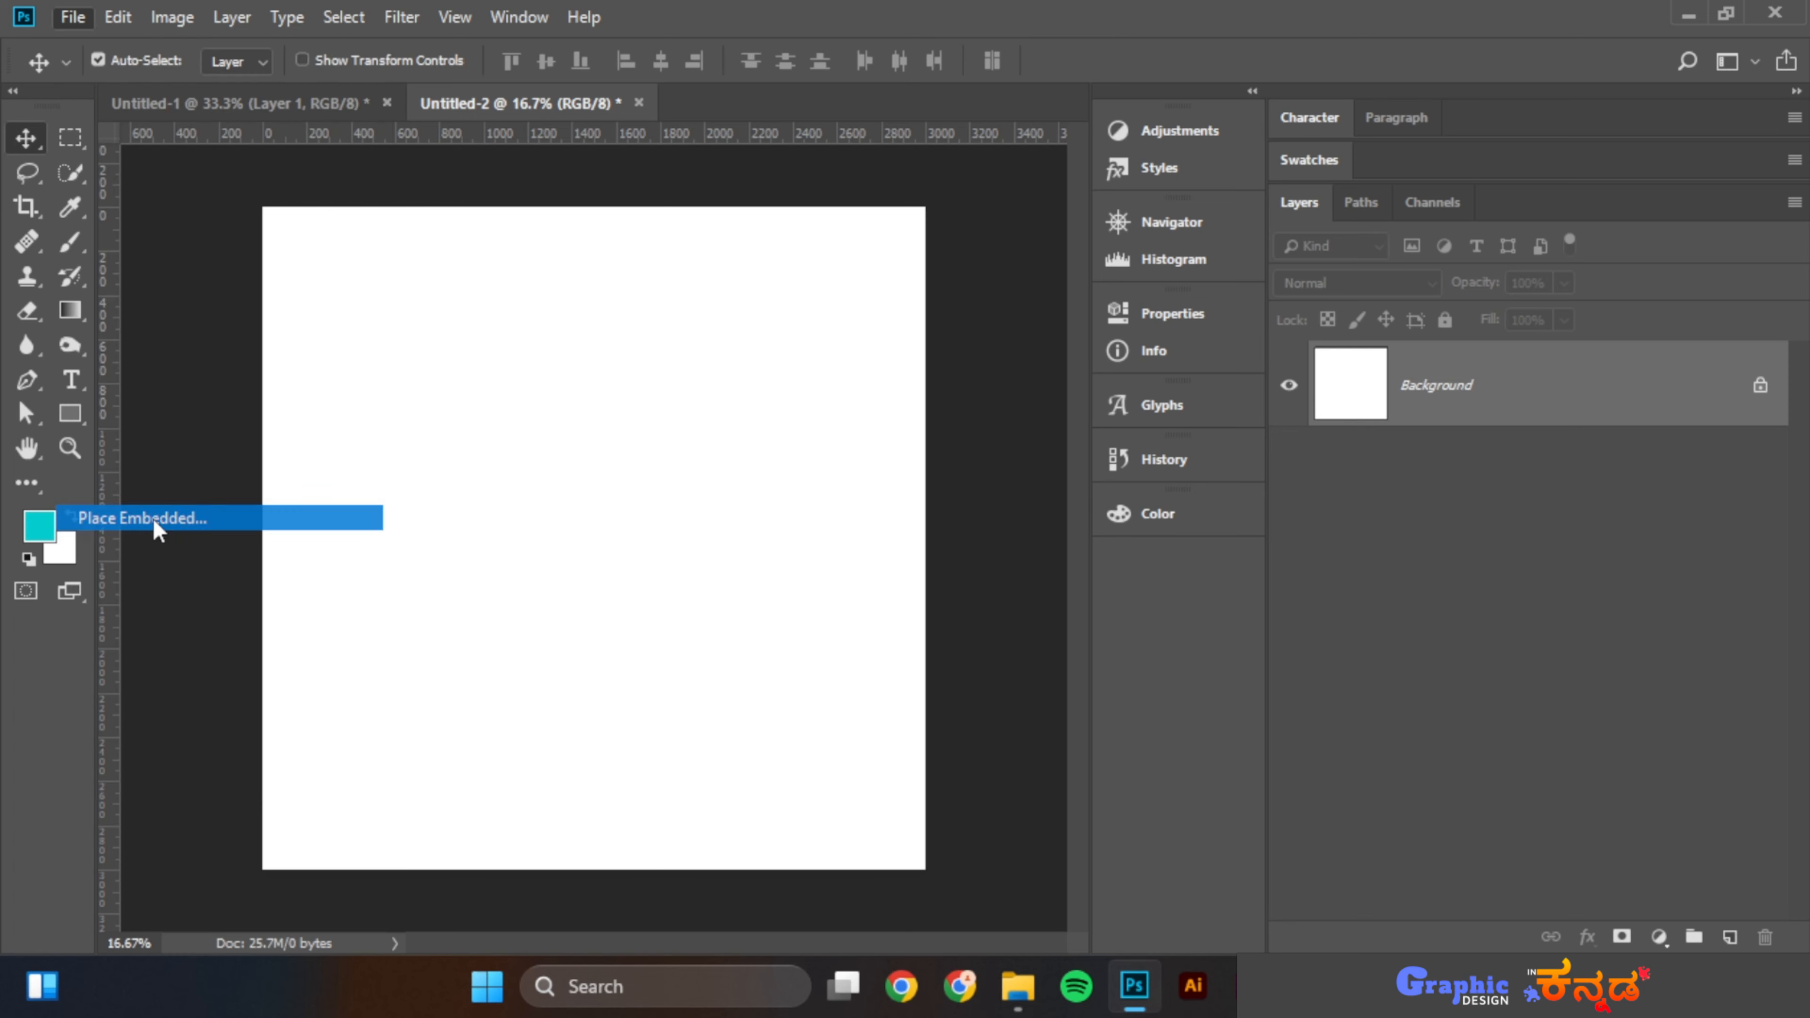
pyautogui.click(327, 413)
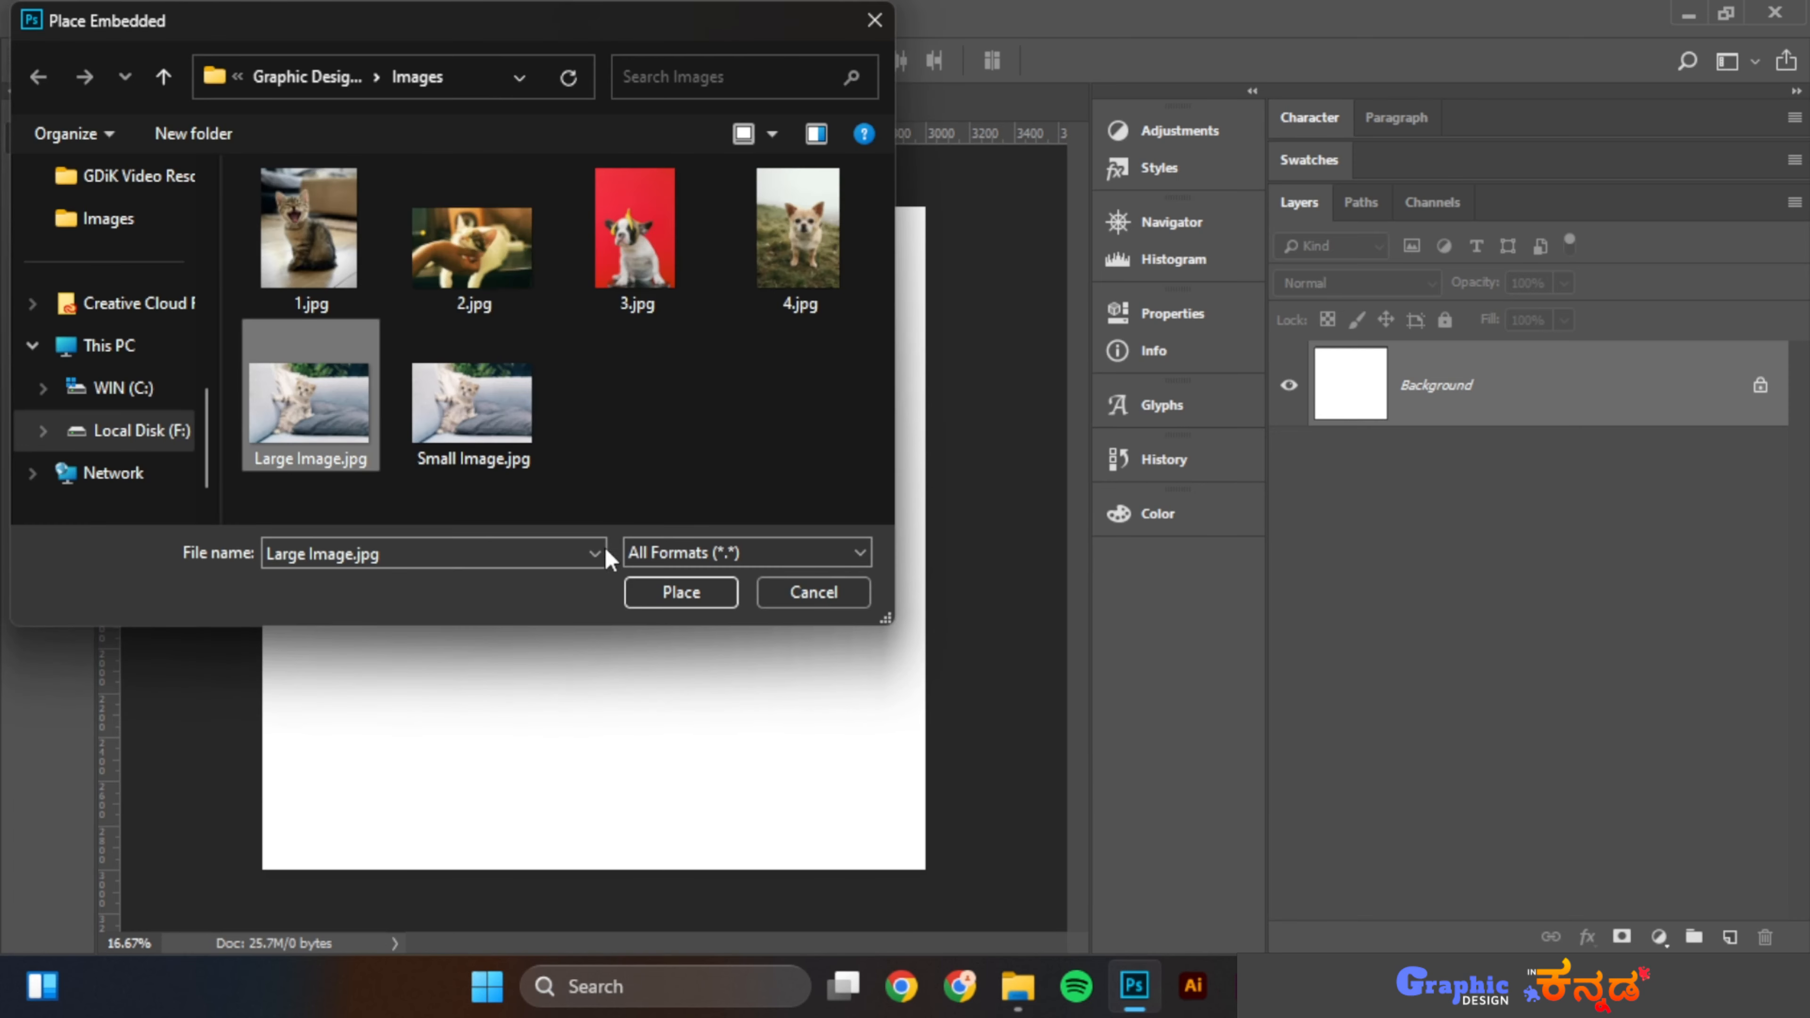
pyautogui.click(676, 591)
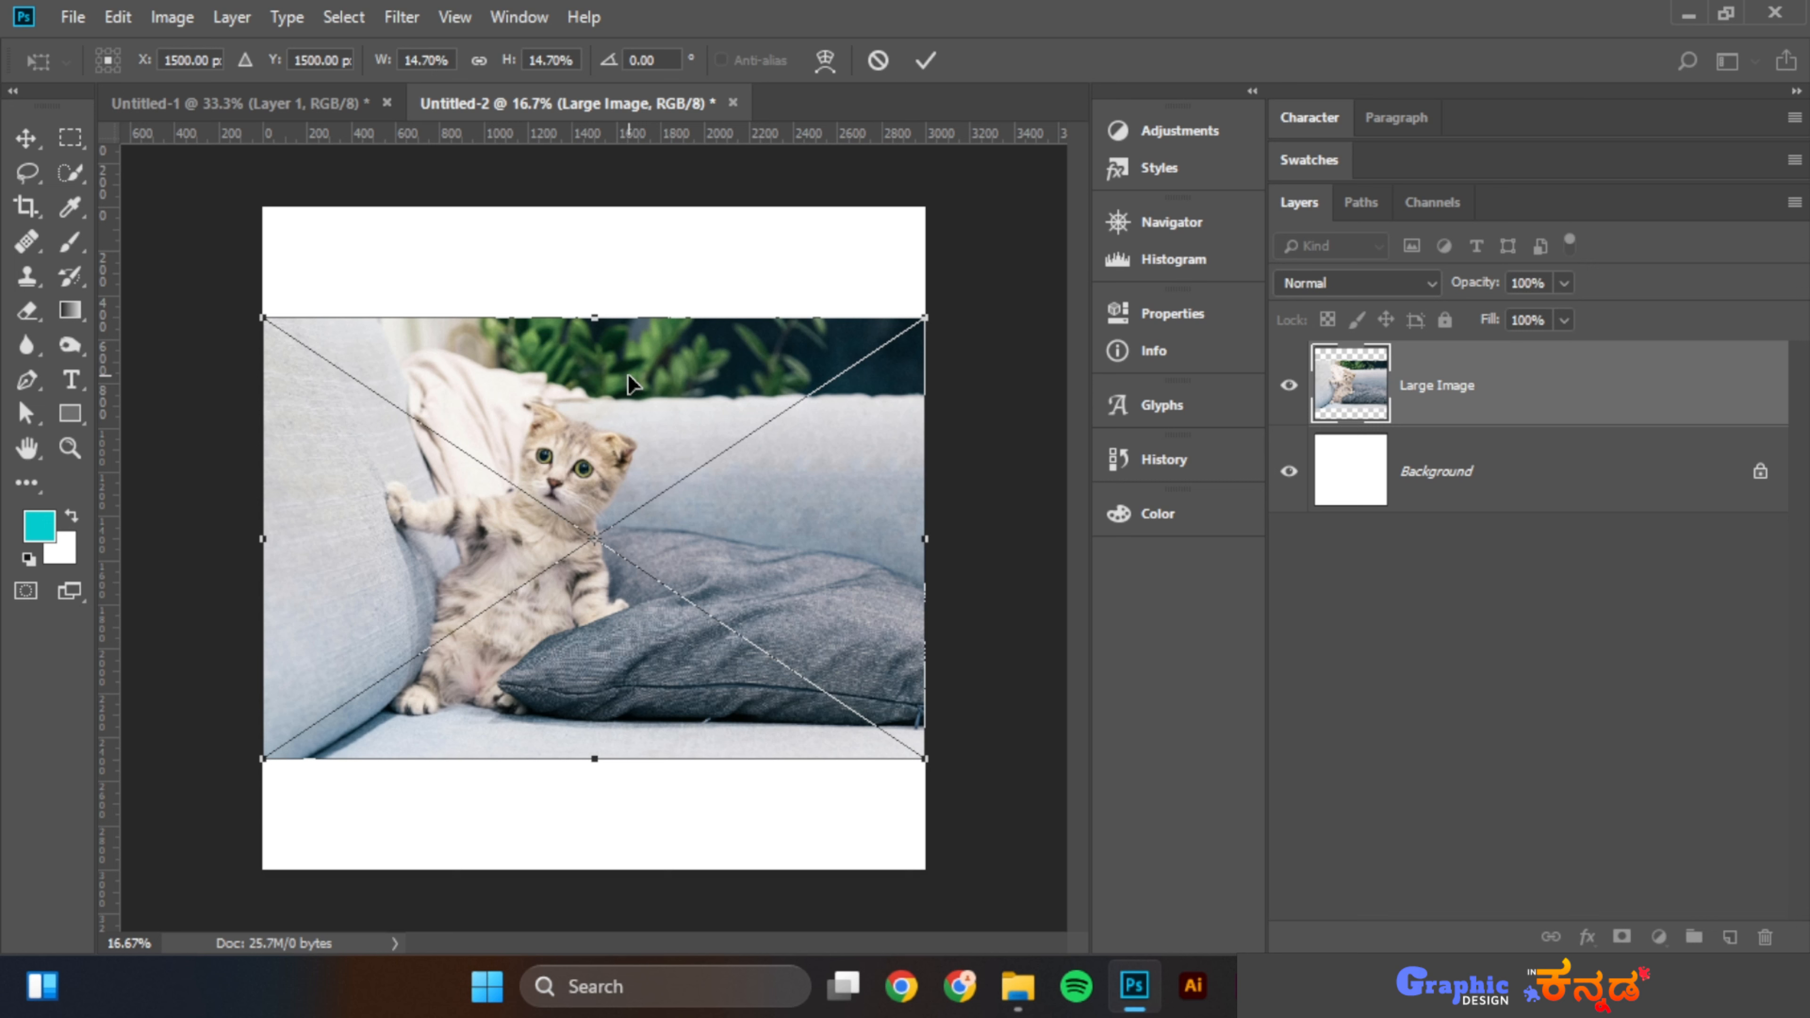
pyautogui.click(925, 59)
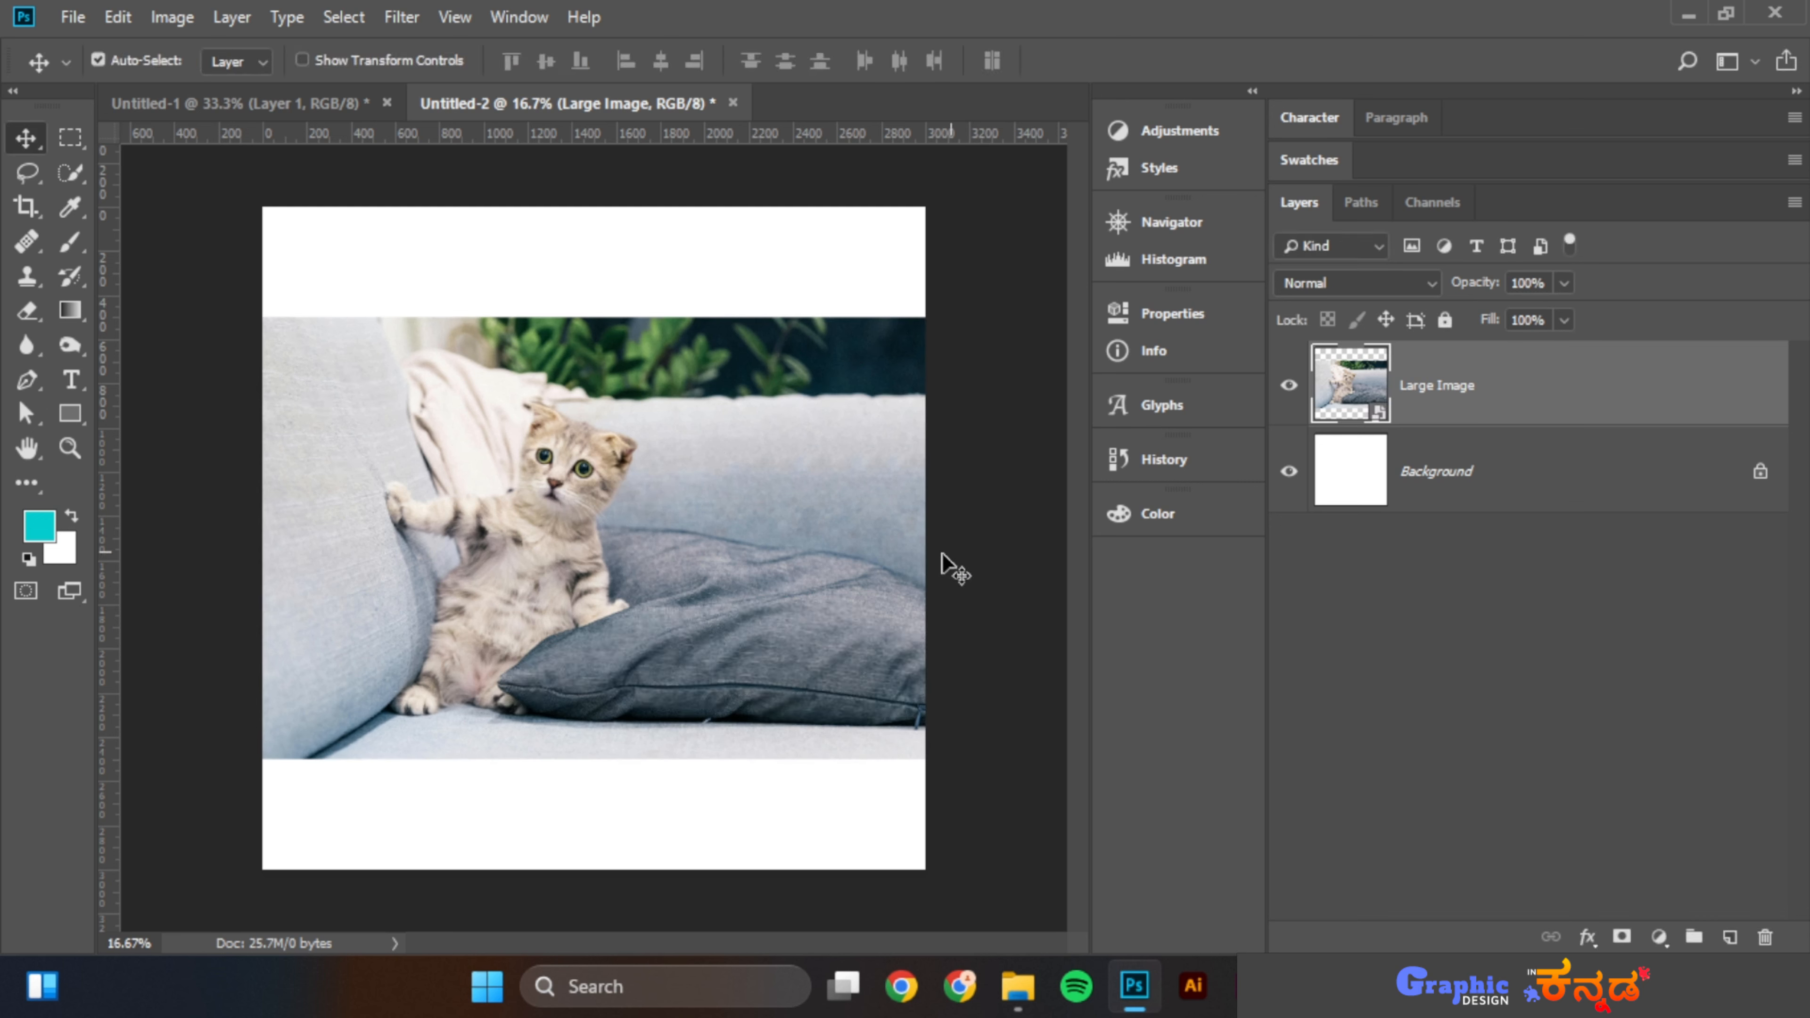
# Open Large Image.jpg as a separate document and copy its photo into Untitled-2 as a new layer
pyautogui.click(73, 17)
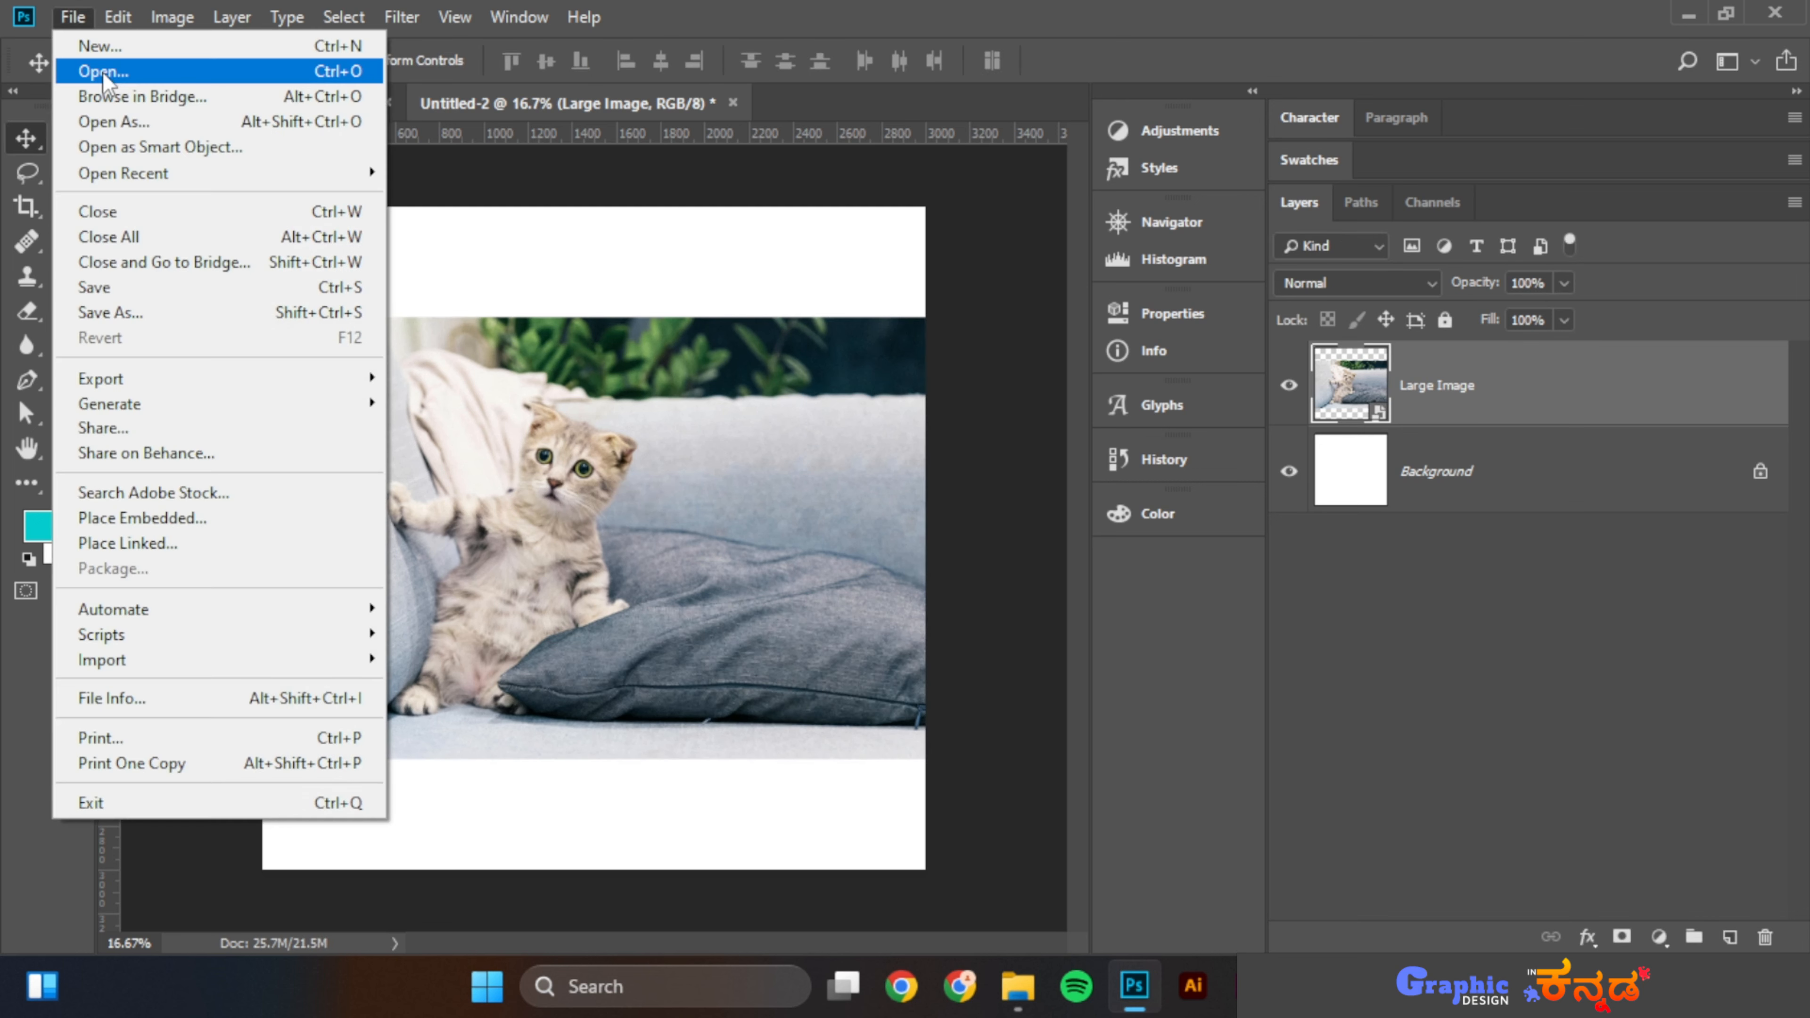
pyautogui.click(102, 71)
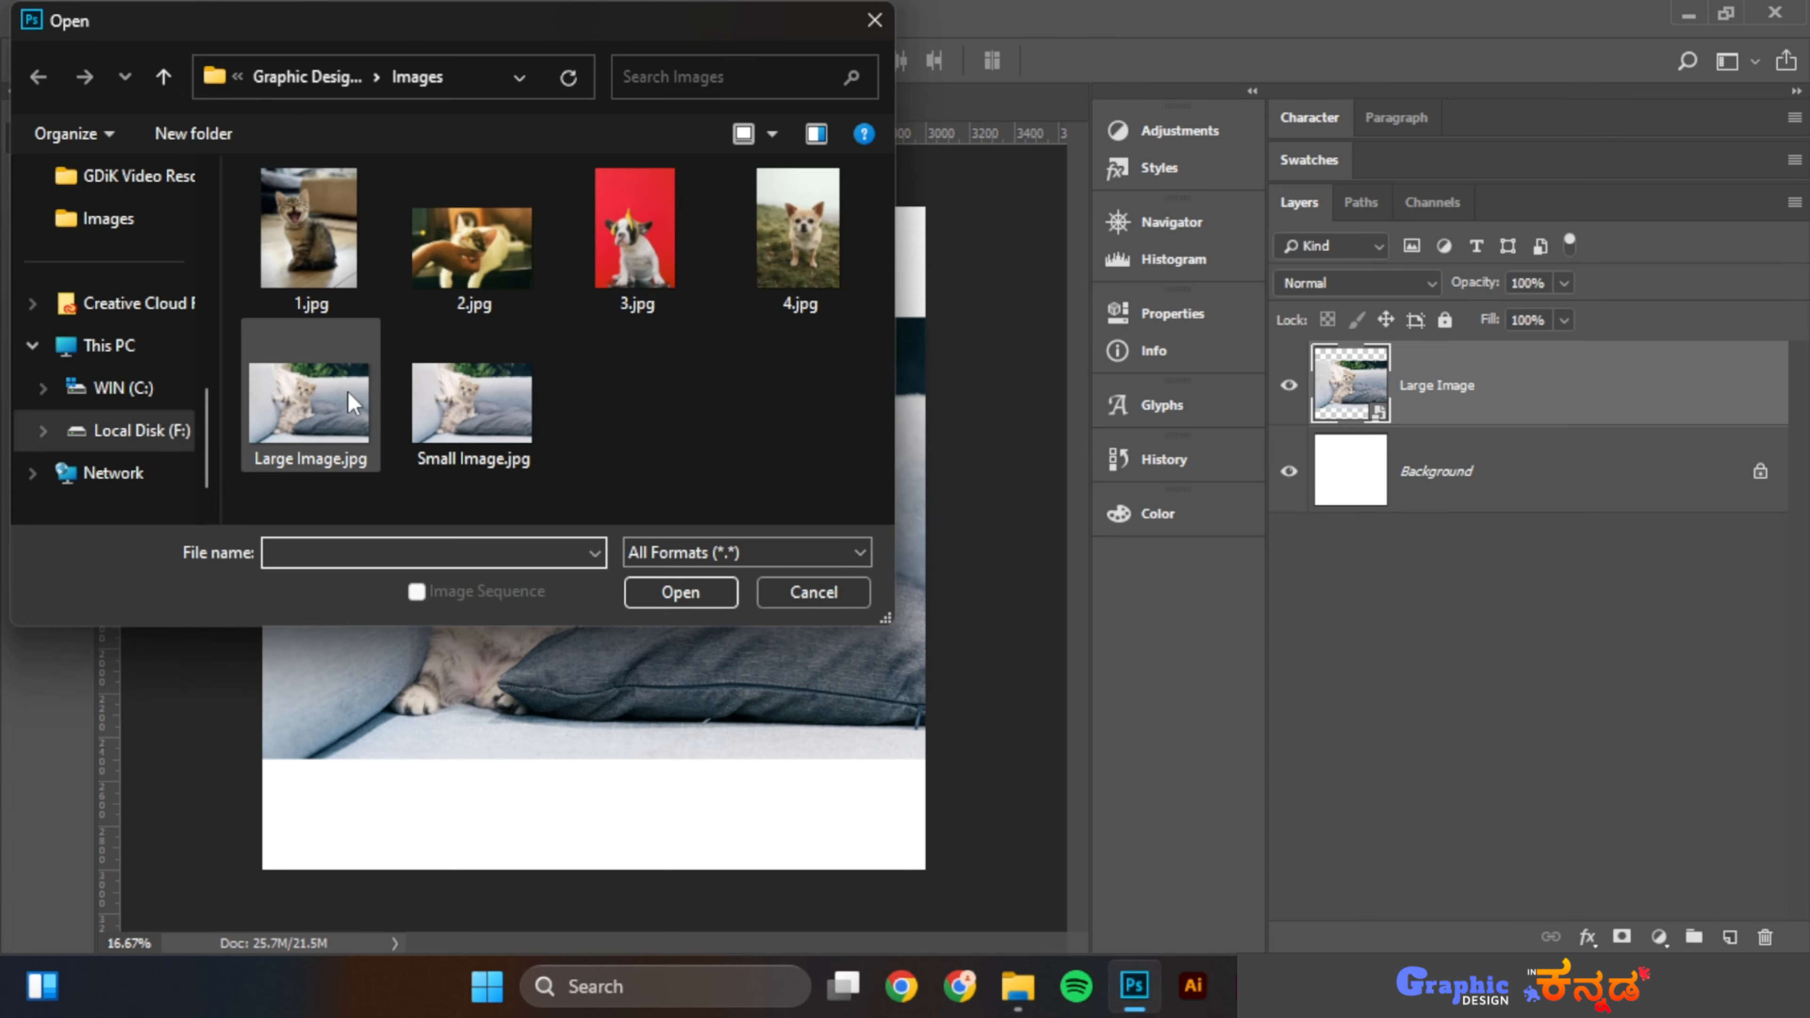
pyautogui.click(348, 392)
pyautogui.click(680, 590)
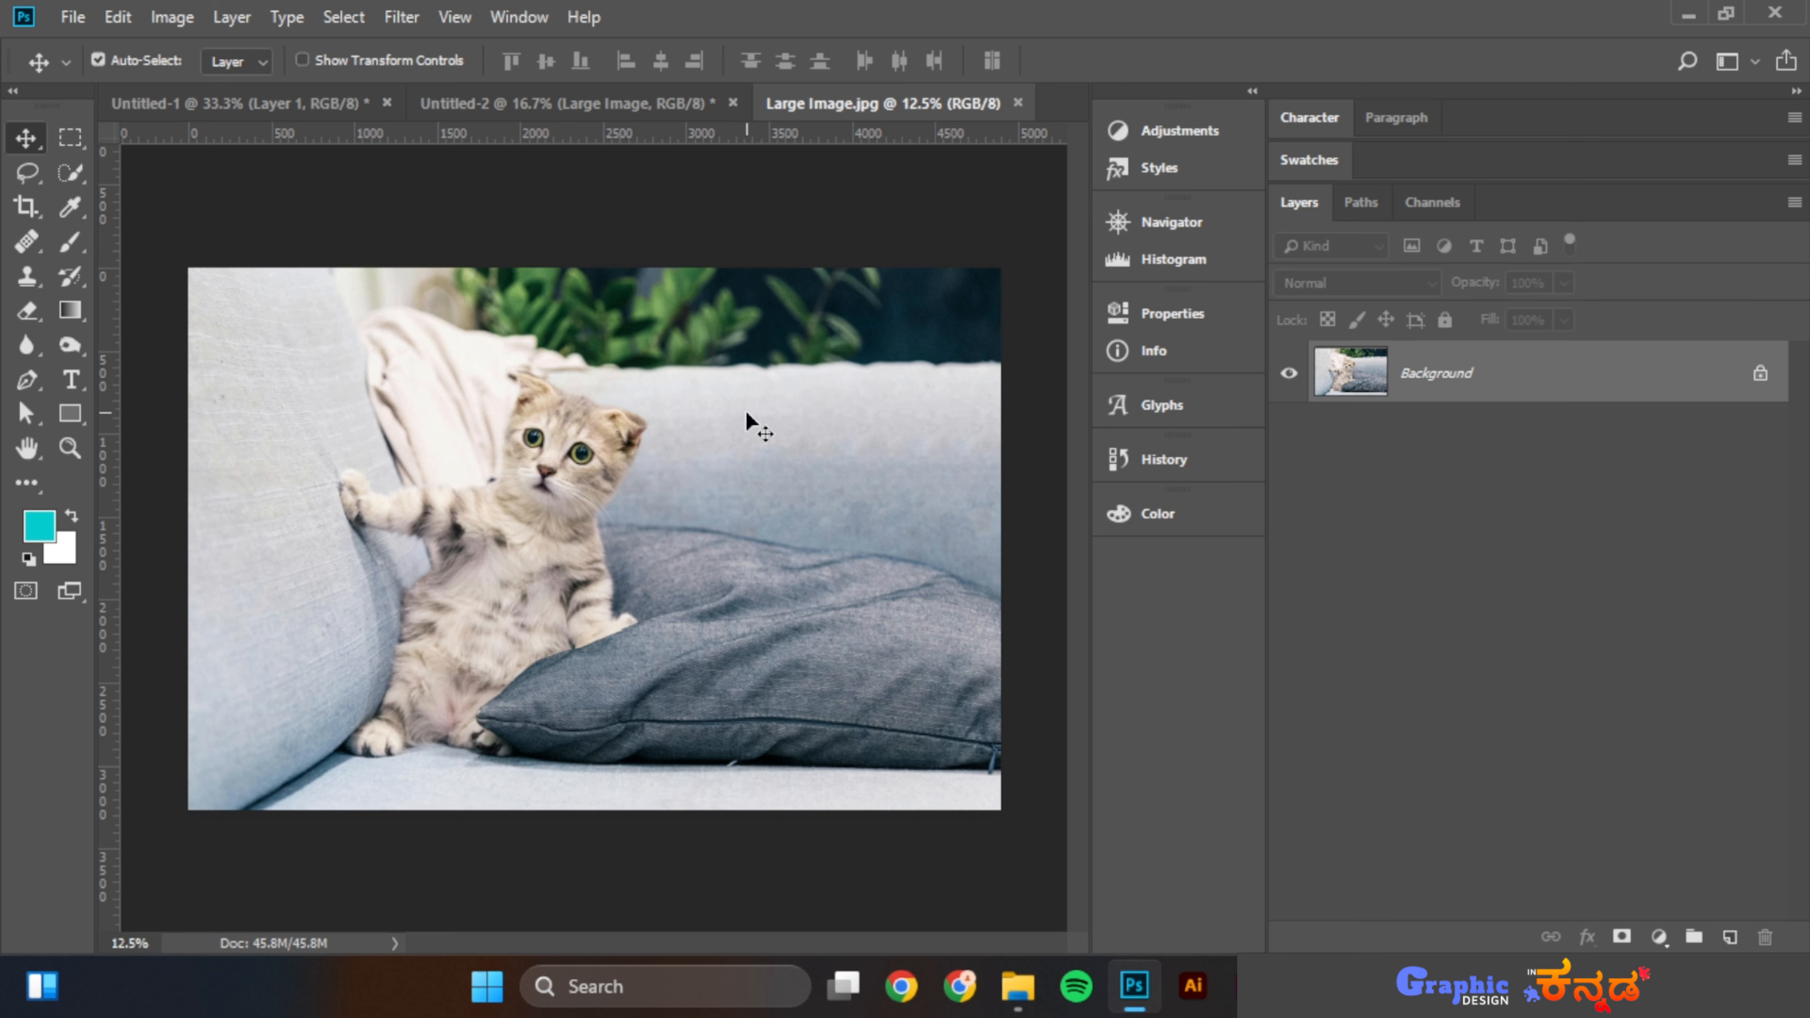
pyautogui.moveTo(749, 401); pyautogui.dragTo(621, 634)
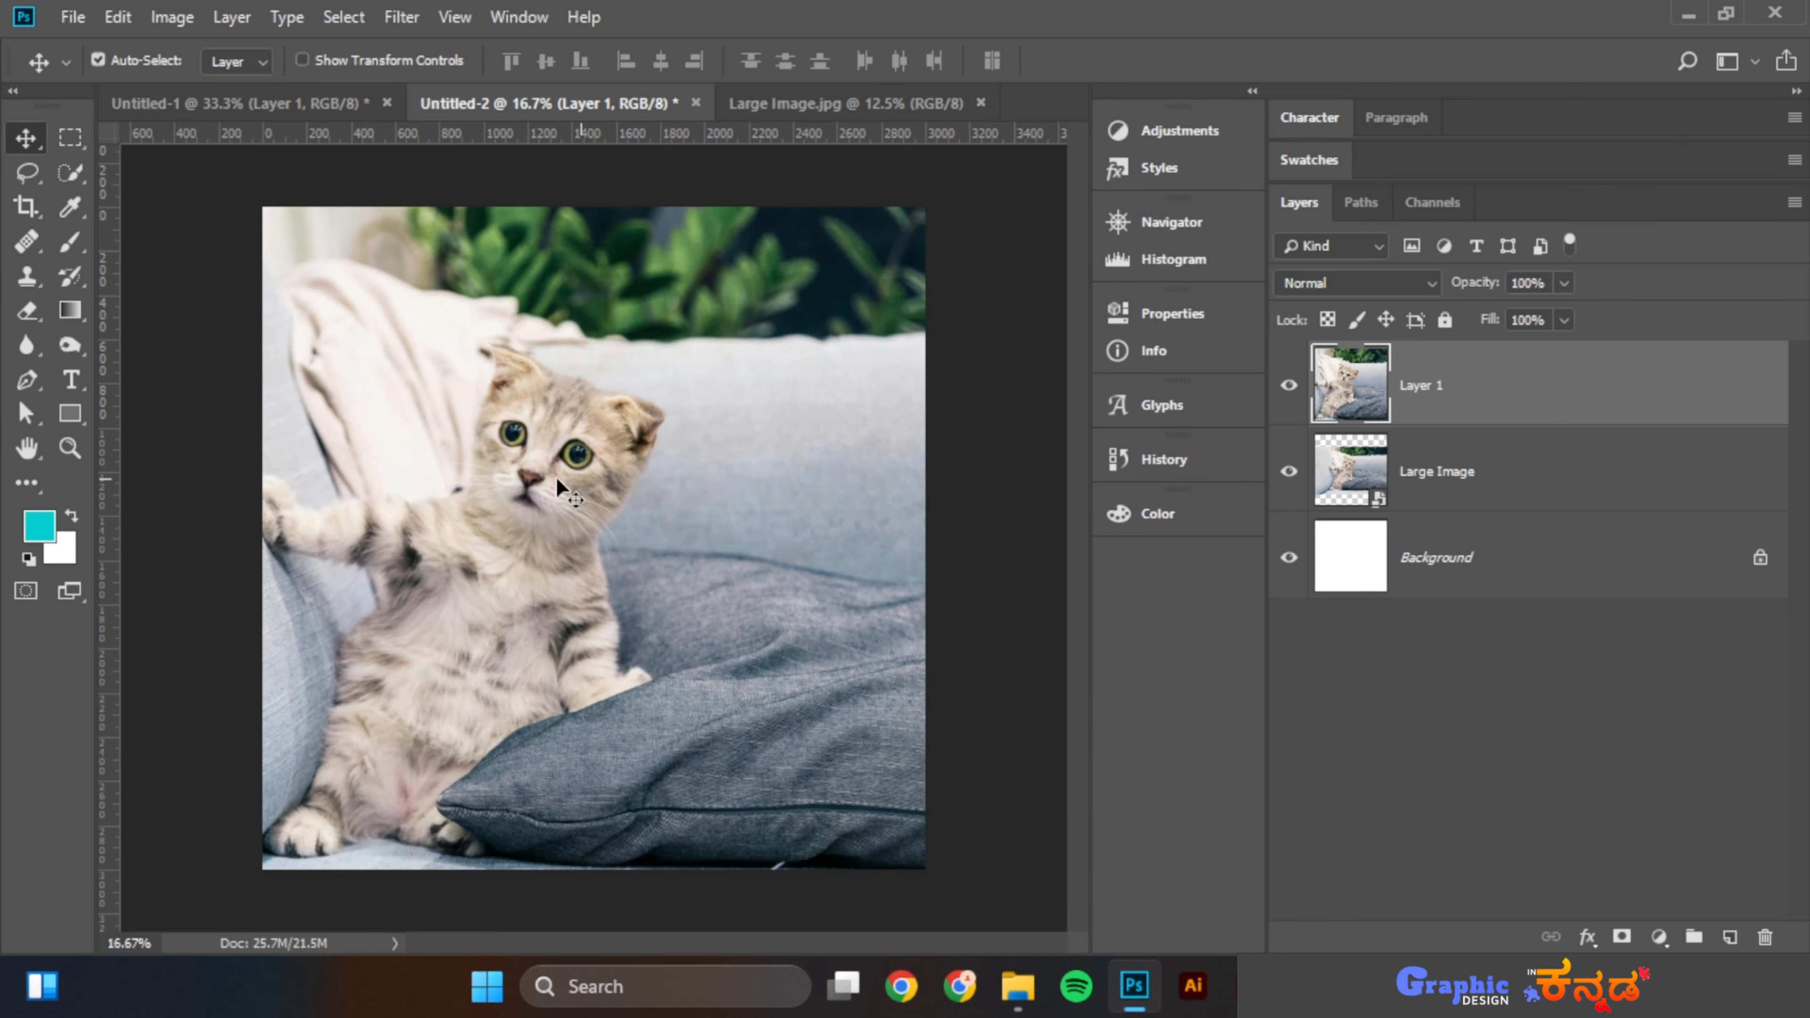
# Convert the copied Layer 1 to a smart object and scale it down to about the canvas width
pyautogui.rightClick(1622, 388)
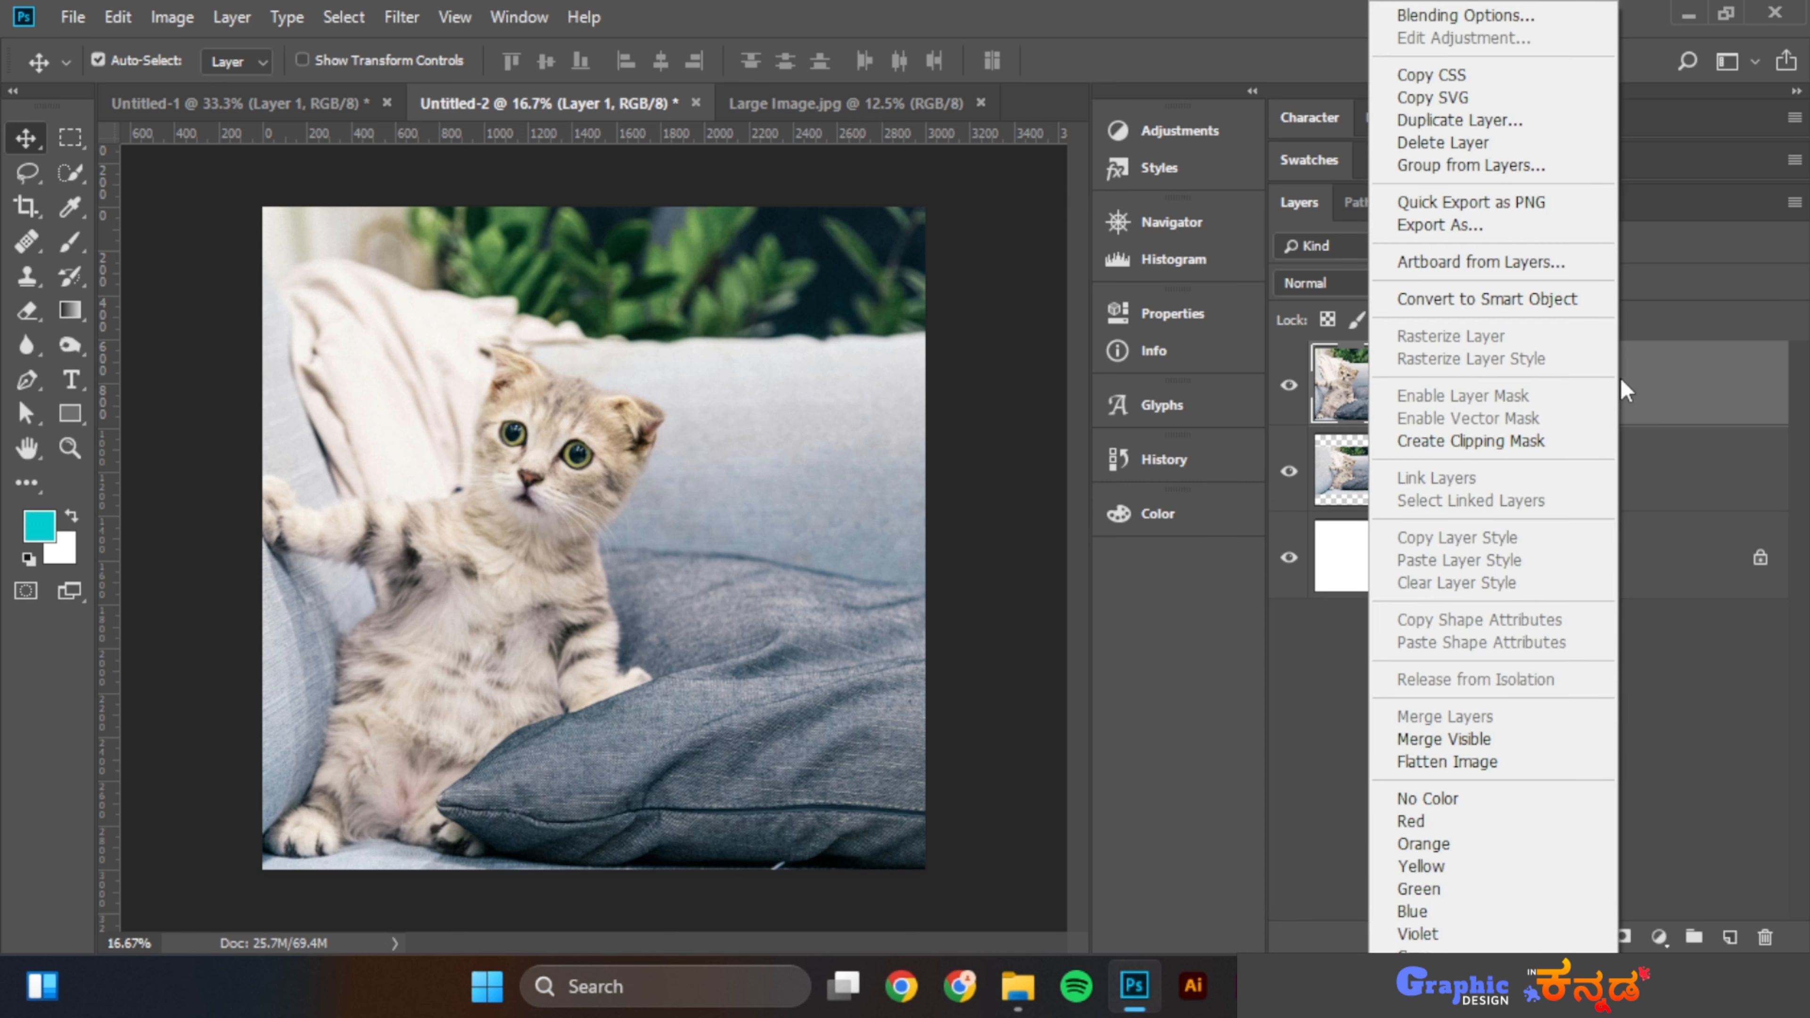
pyautogui.click(1554, 303)
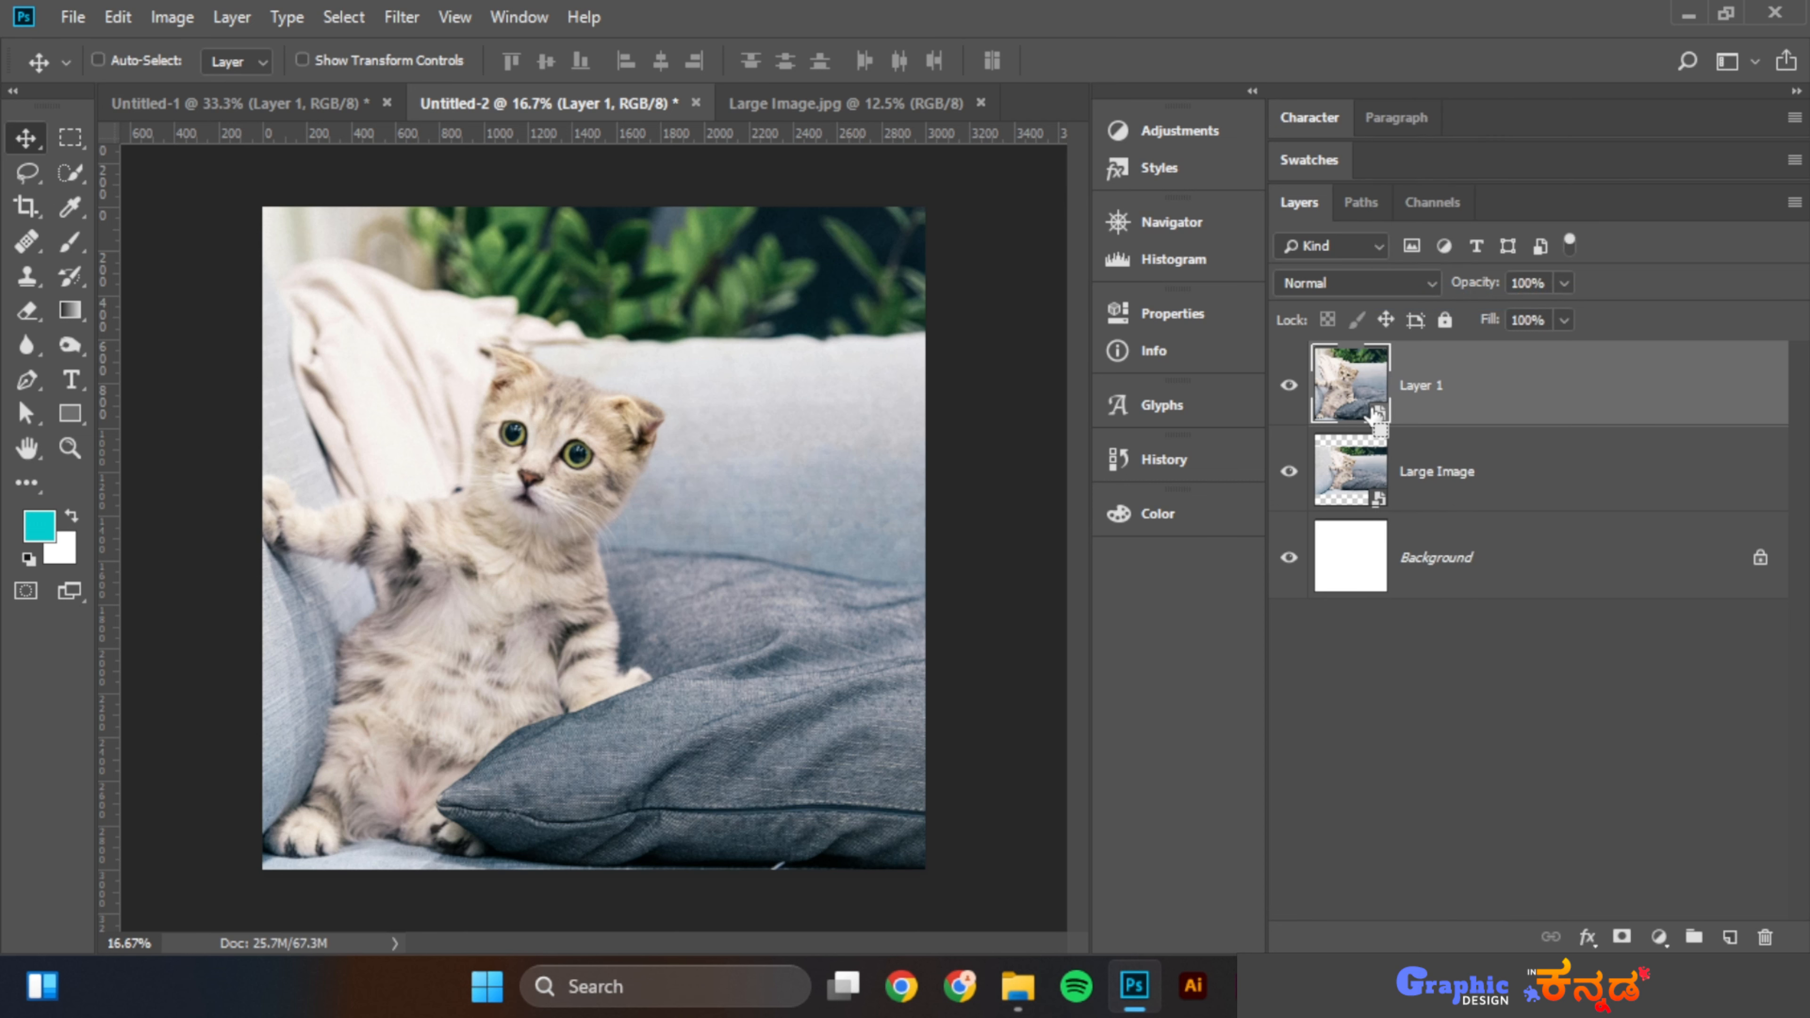
pyautogui.hotkey('ctrl', 't')
pyautogui.hotkey('ctrl', '-')
pyautogui.hotkey('ctrl', '-')
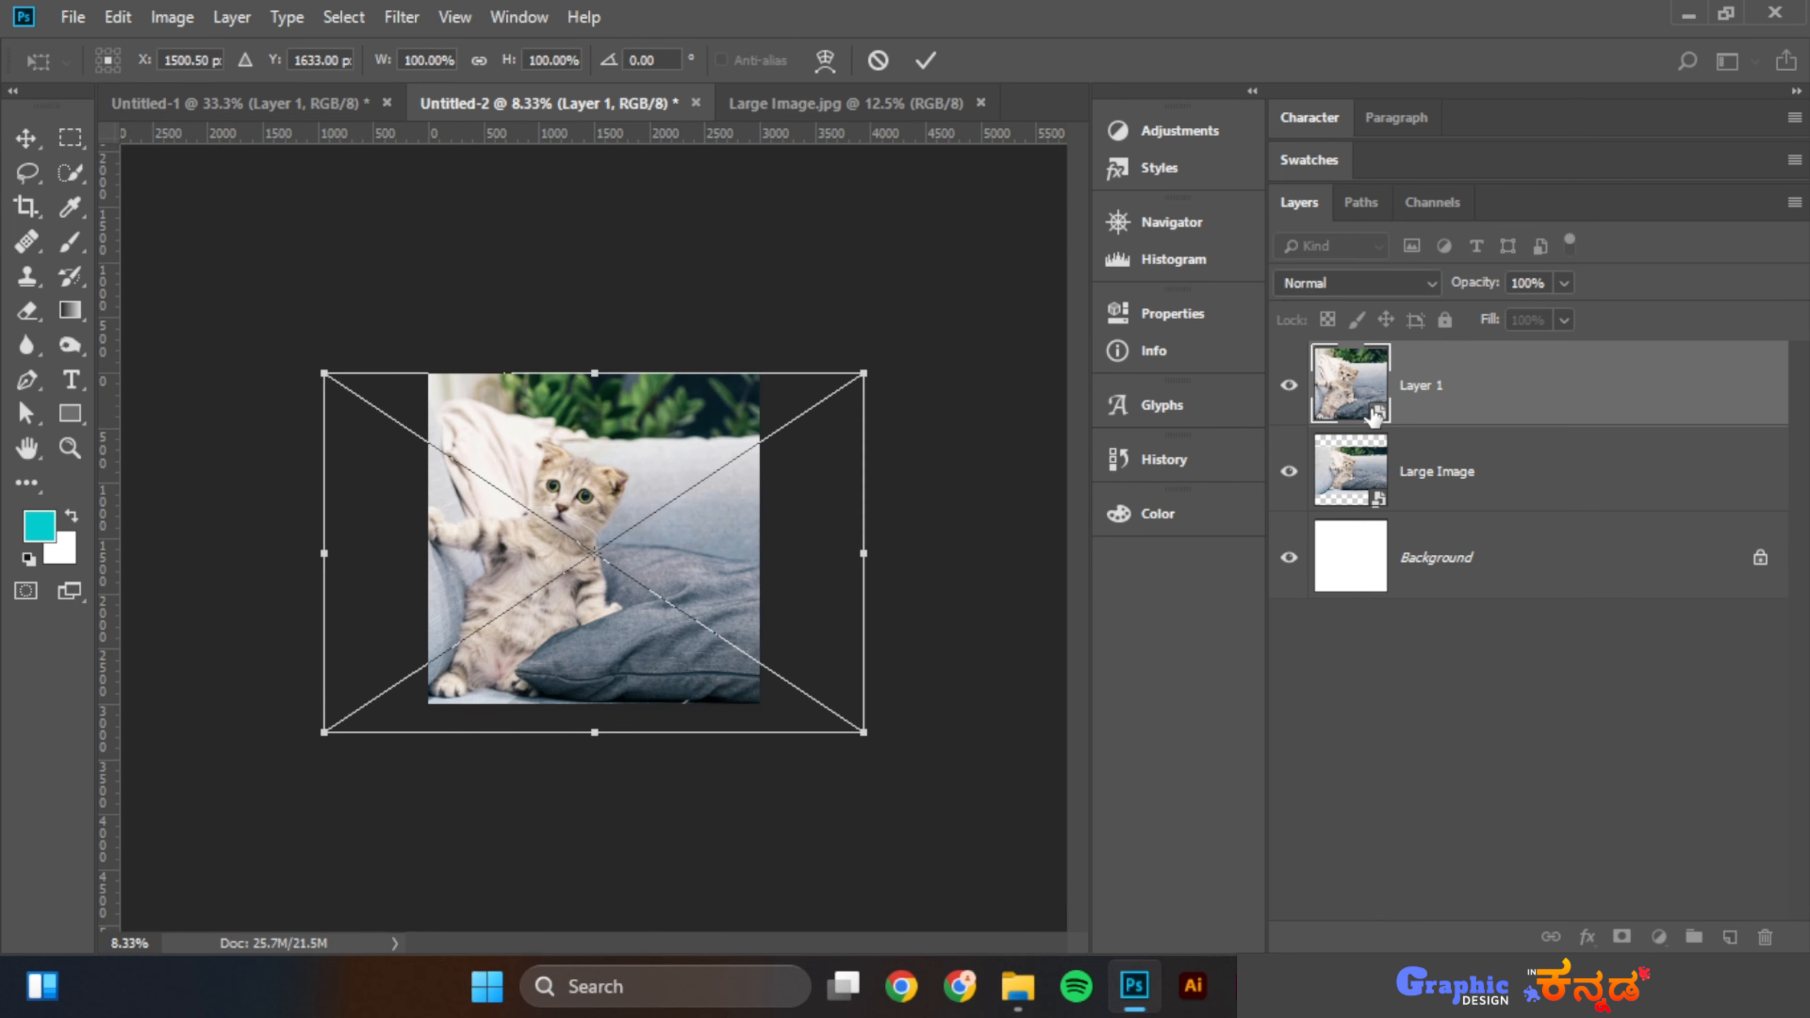
pyautogui.moveTo(866, 732); pyautogui.dragTo(757, 672)
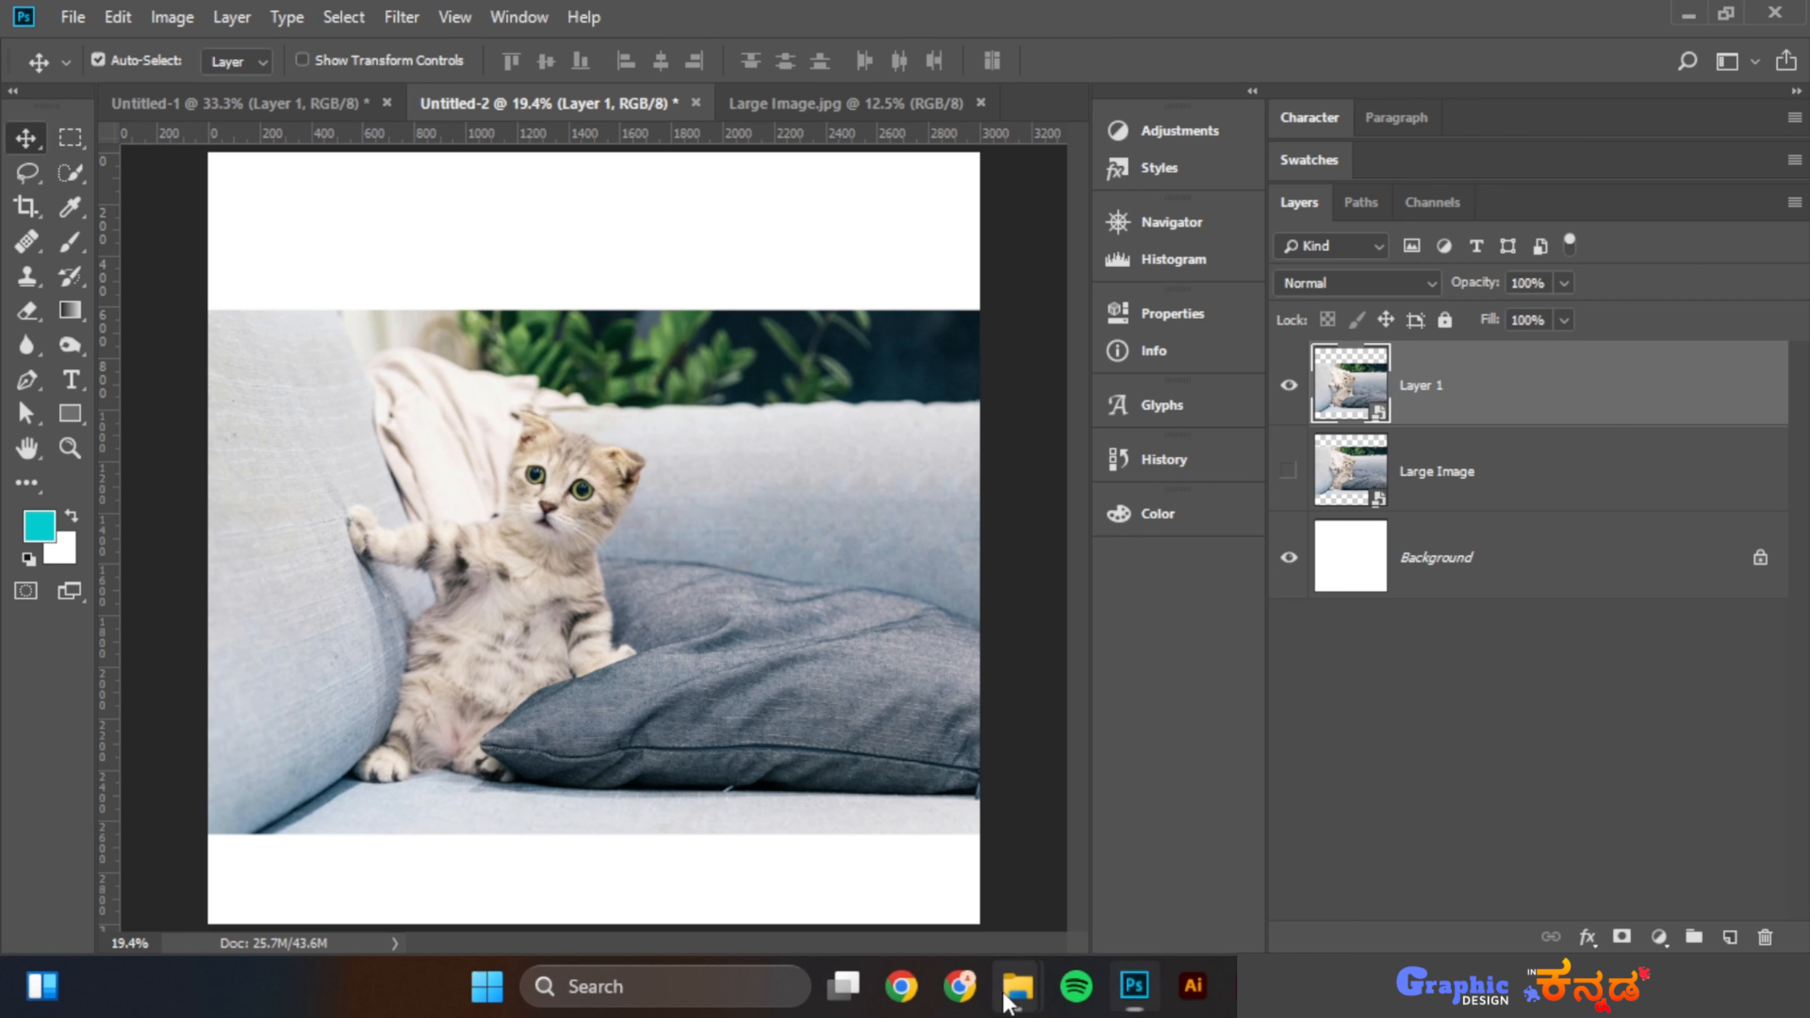
# Place 3.jpg from the File Explorer Images folder onto the Untitled-2 canvas at its default fitted size
pyautogui.moveTo(1018, 986)
pyautogui.click(974, 913)
pyautogui.click(741, 535)
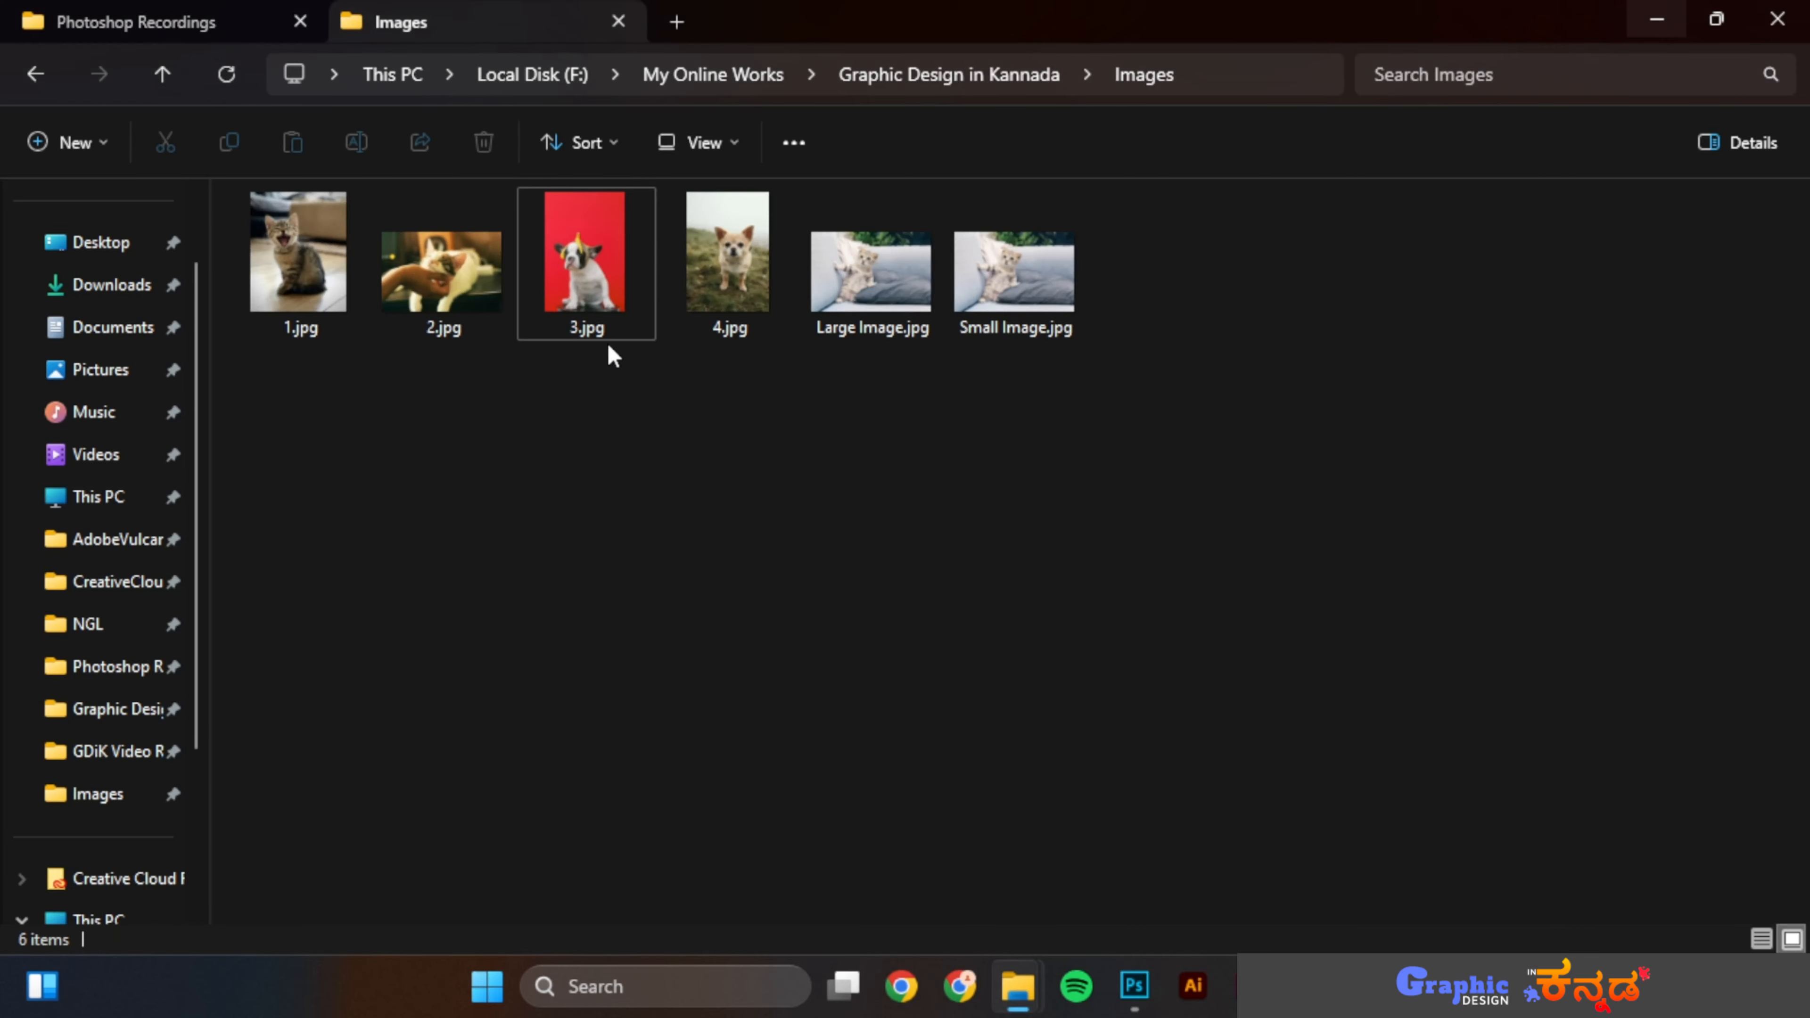
pyautogui.moveTo(589, 284); pyautogui.dragTo(617, 539)
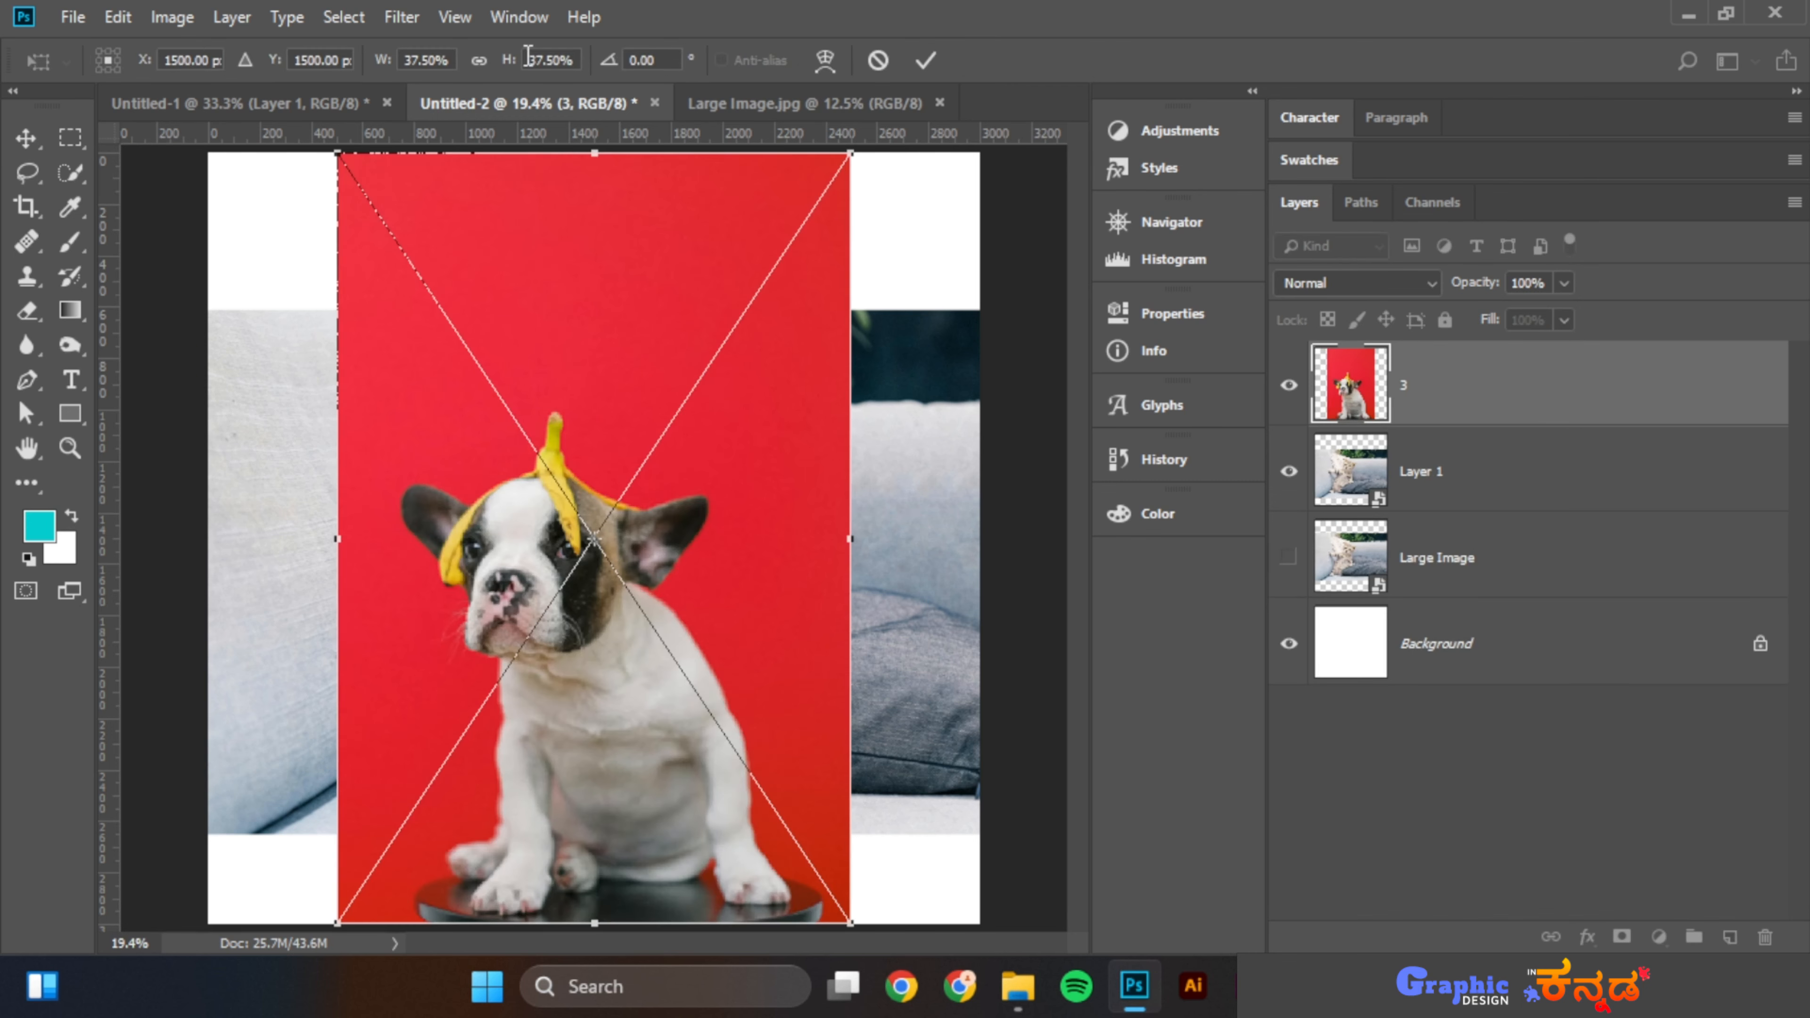
pyautogui.press('Return')
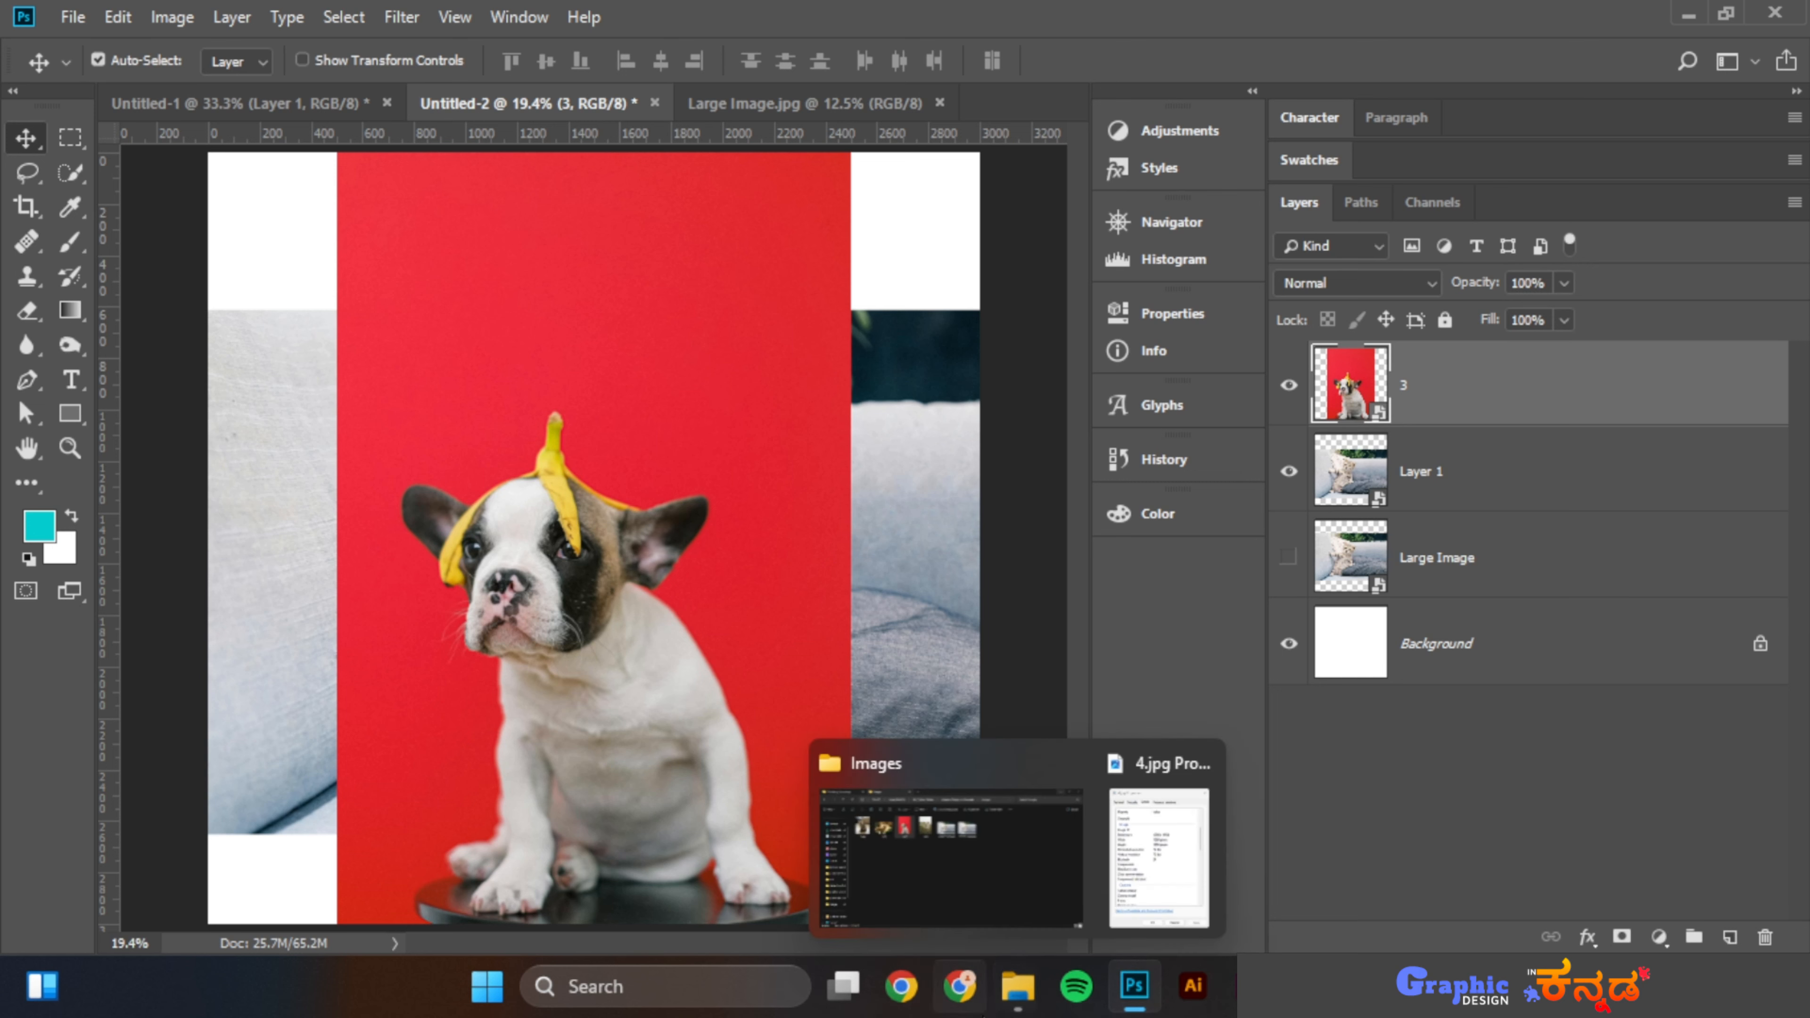
# Bring 4.jpg from the File Explorer Images folder into Photoshop as its own document instead of a placed layer
pyautogui.click(1024, 993)
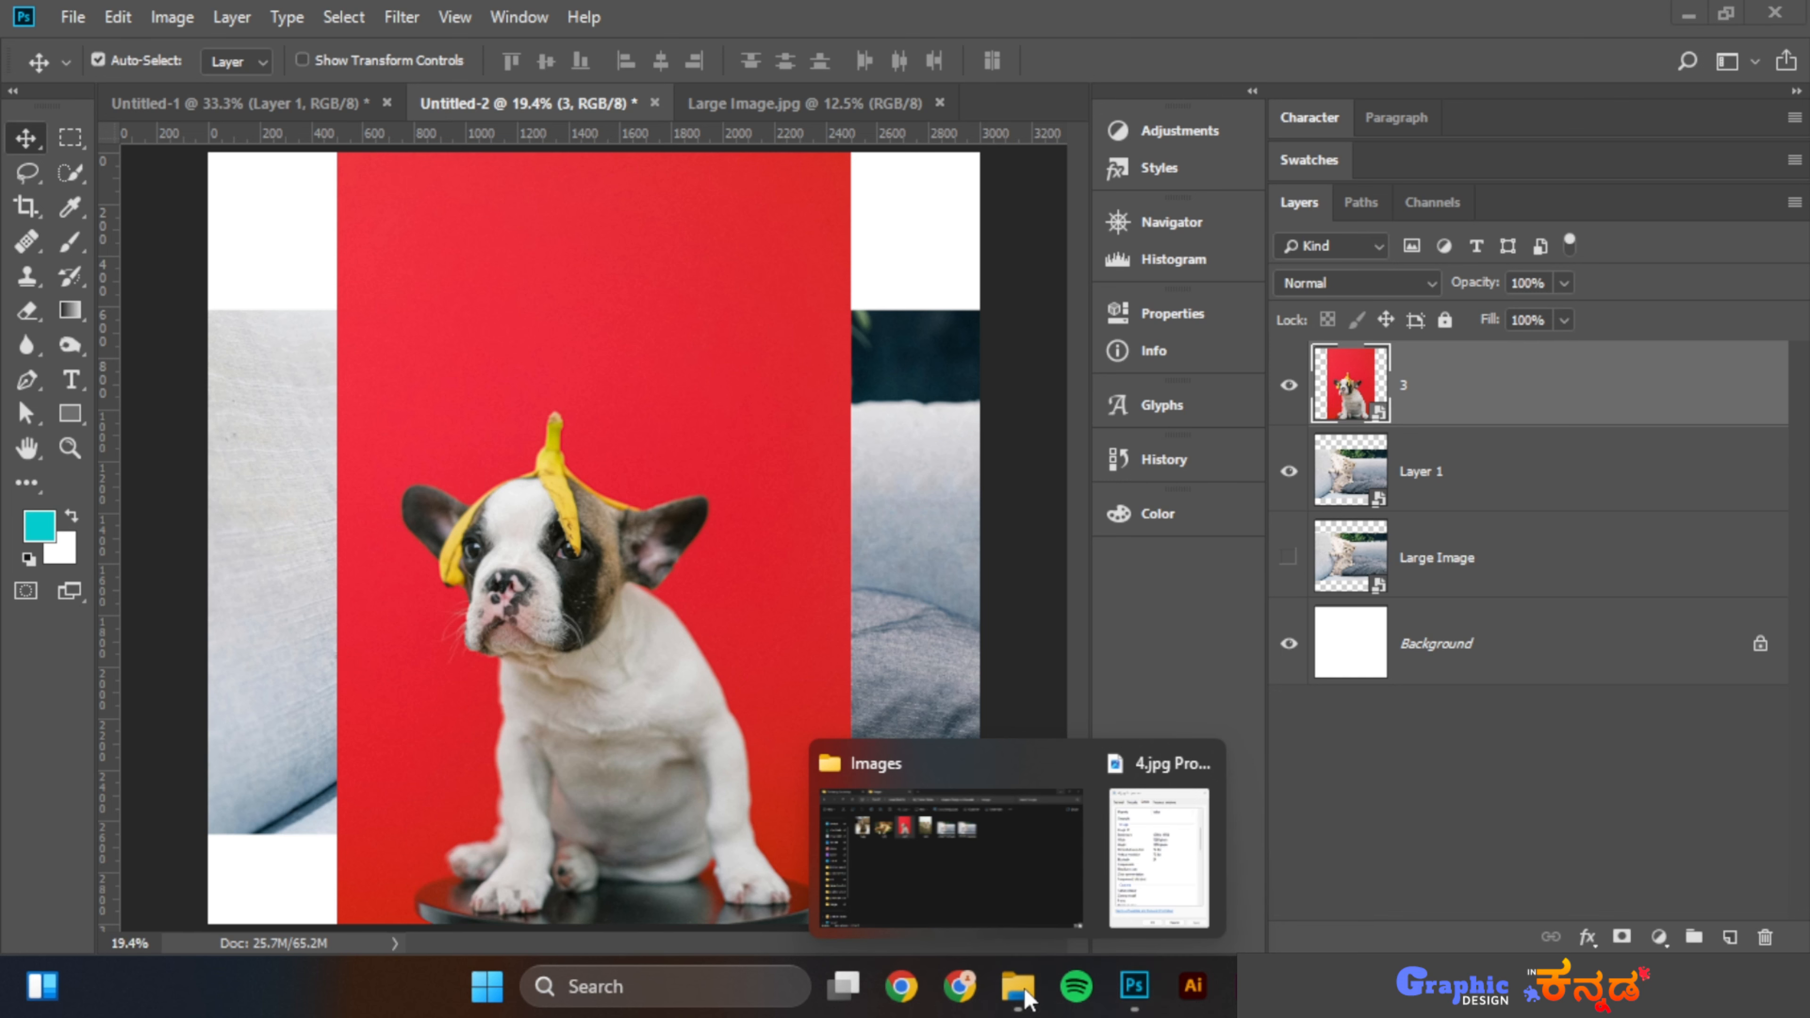
pyautogui.click(1053, 867)
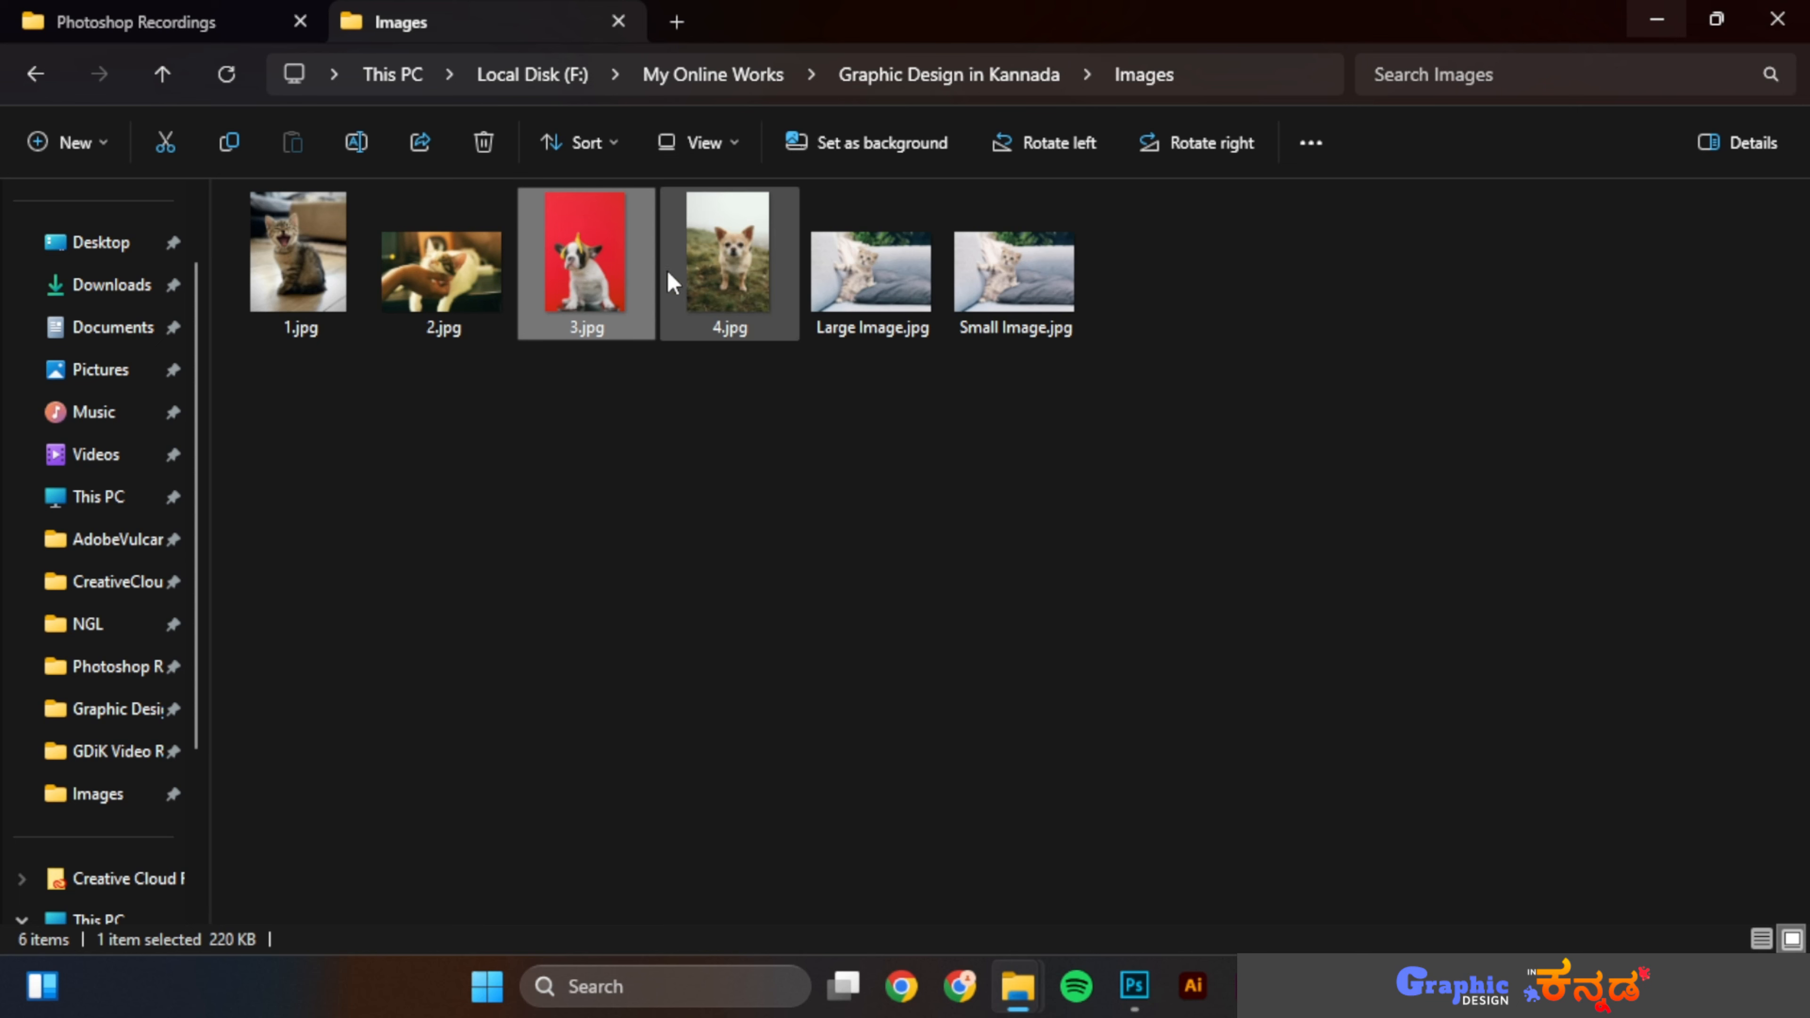
pyautogui.click(720, 334)
pyautogui.moveTo(727, 273); pyautogui.dragTo(768, 270)
pyautogui.moveTo(742, 370); pyautogui.dragTo(906, 223)
pyautogui.moveTo(974, 142); pyautogui.dragTo(991, 111)
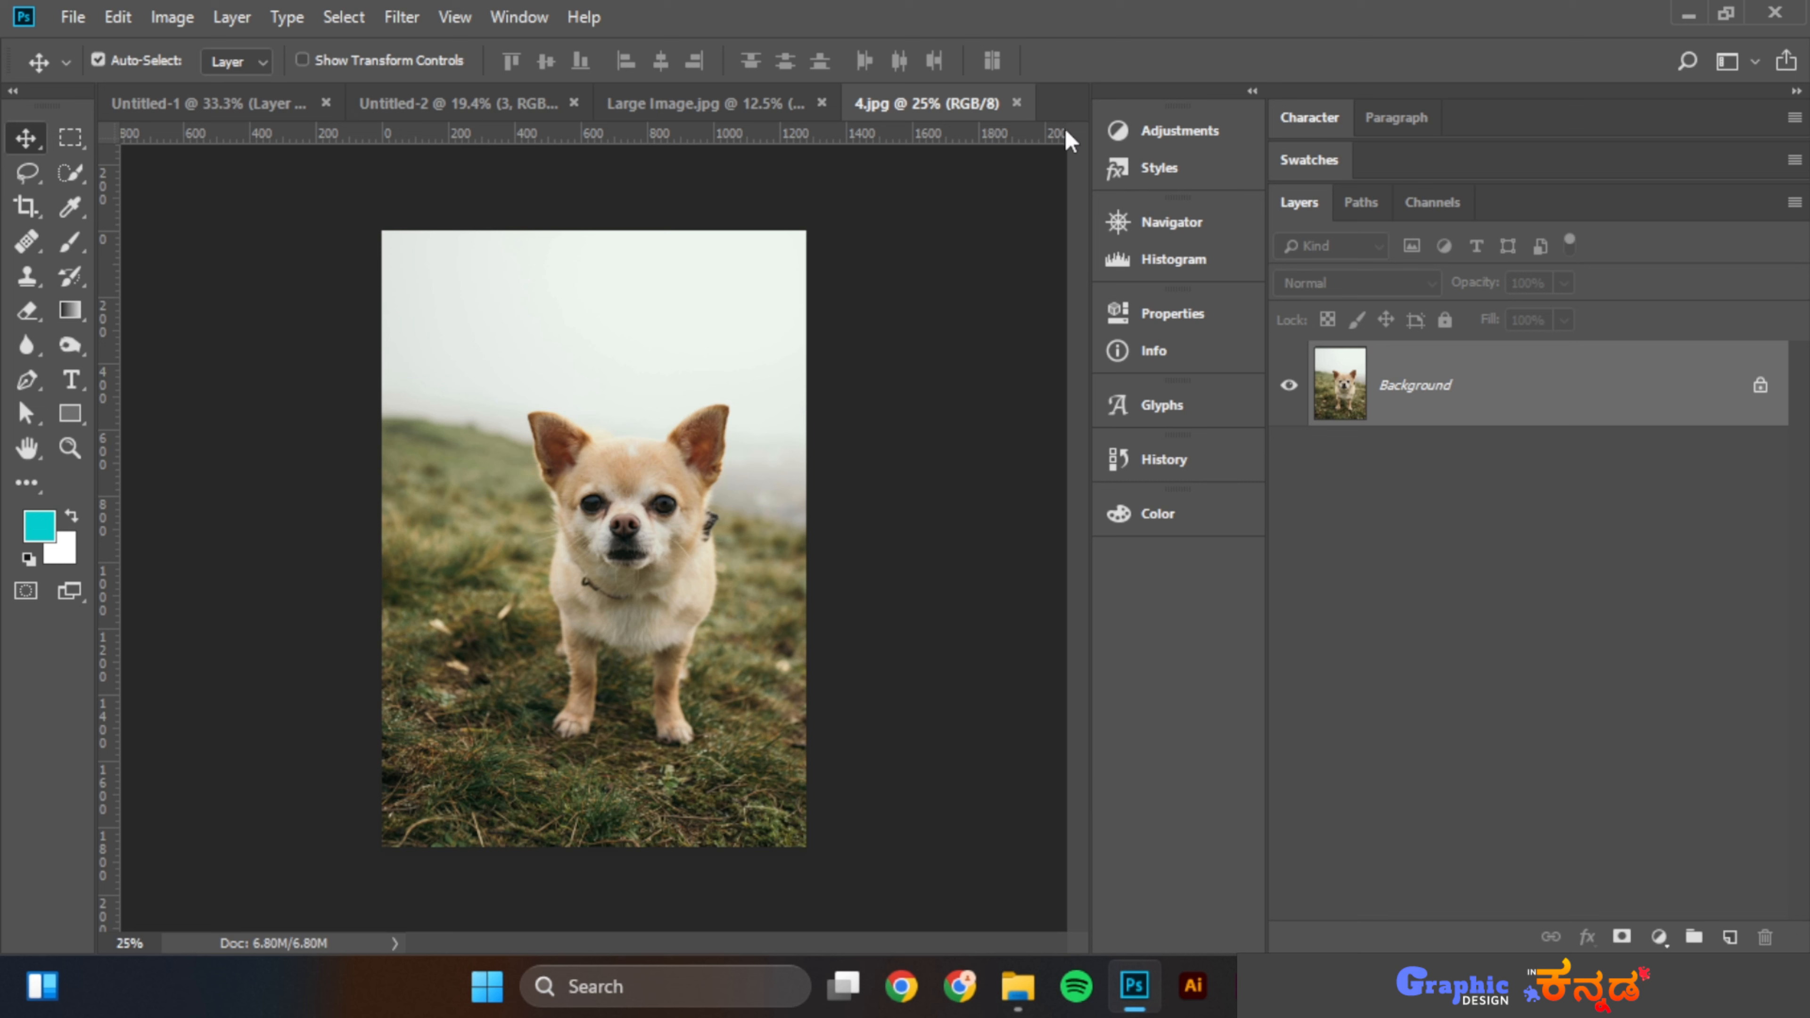
# Bring 2.jpg from the File Explorer Images folder into Photoshop as another separate document
pyautogui.moveTo(1018, 986)
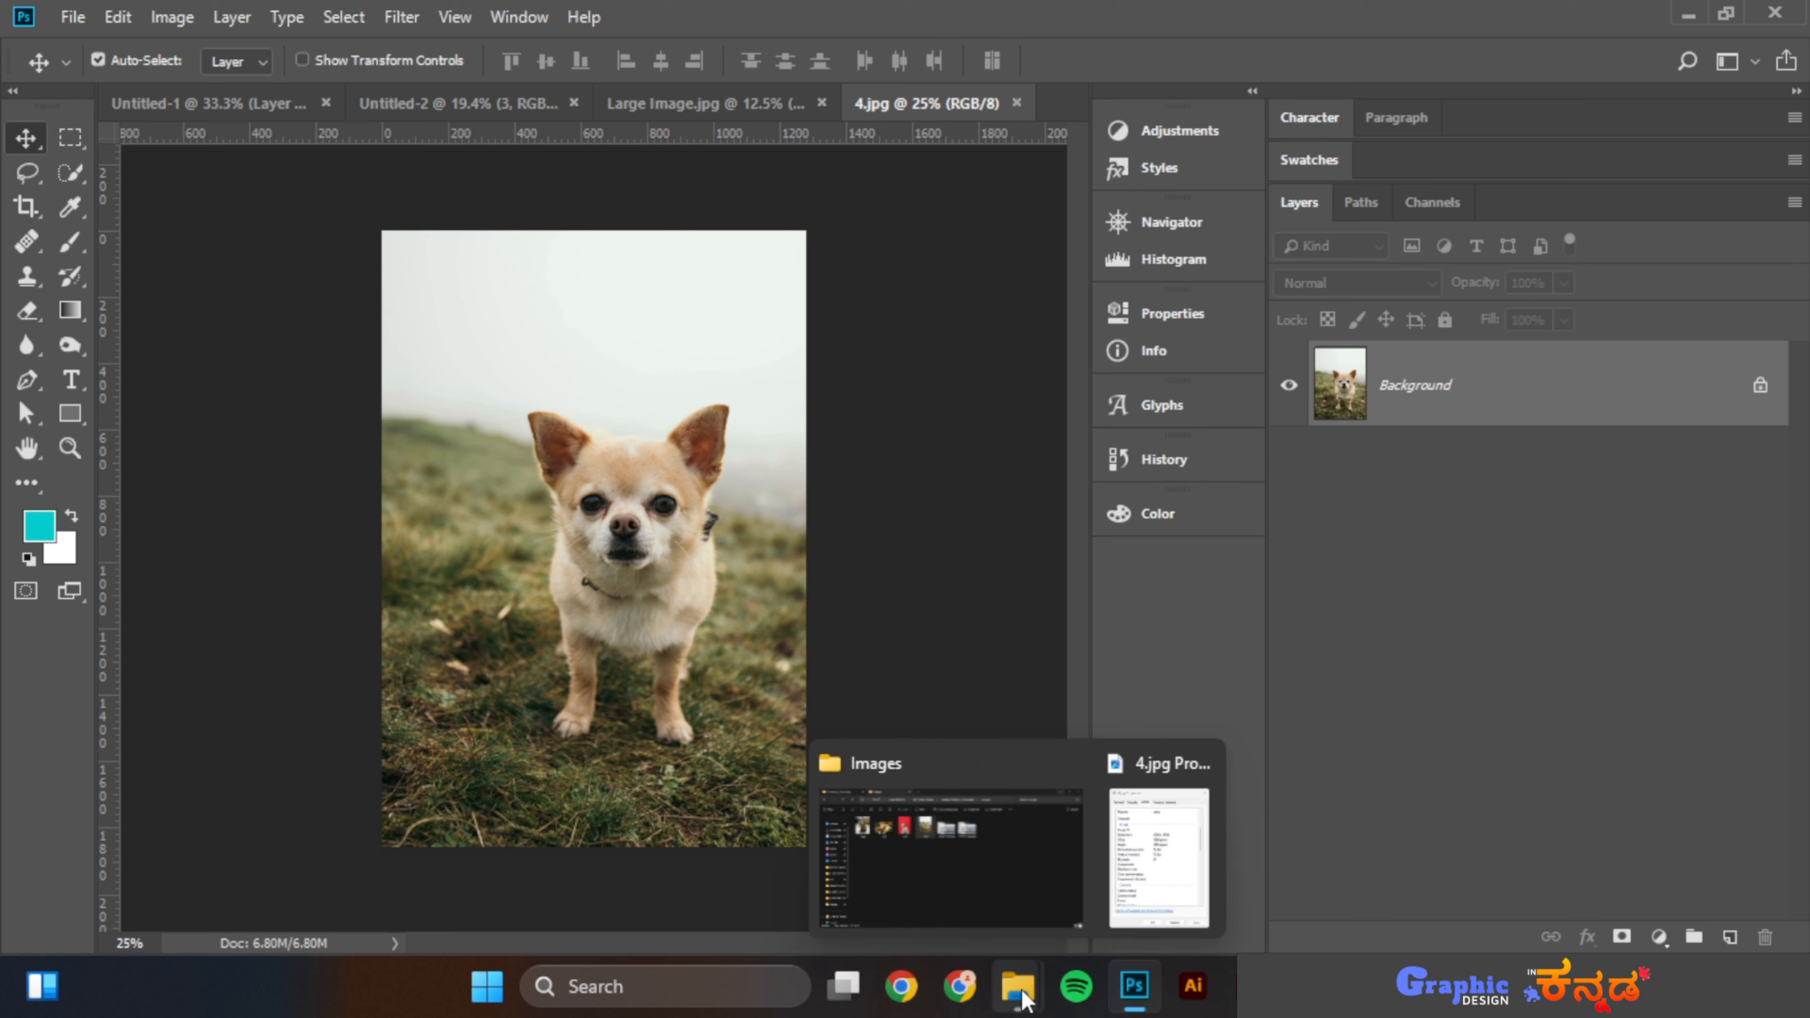
pyautogui.click(984, 894)
pyautogui.moveTo(453, 306); pyautogui.dragTo(1039, 106)
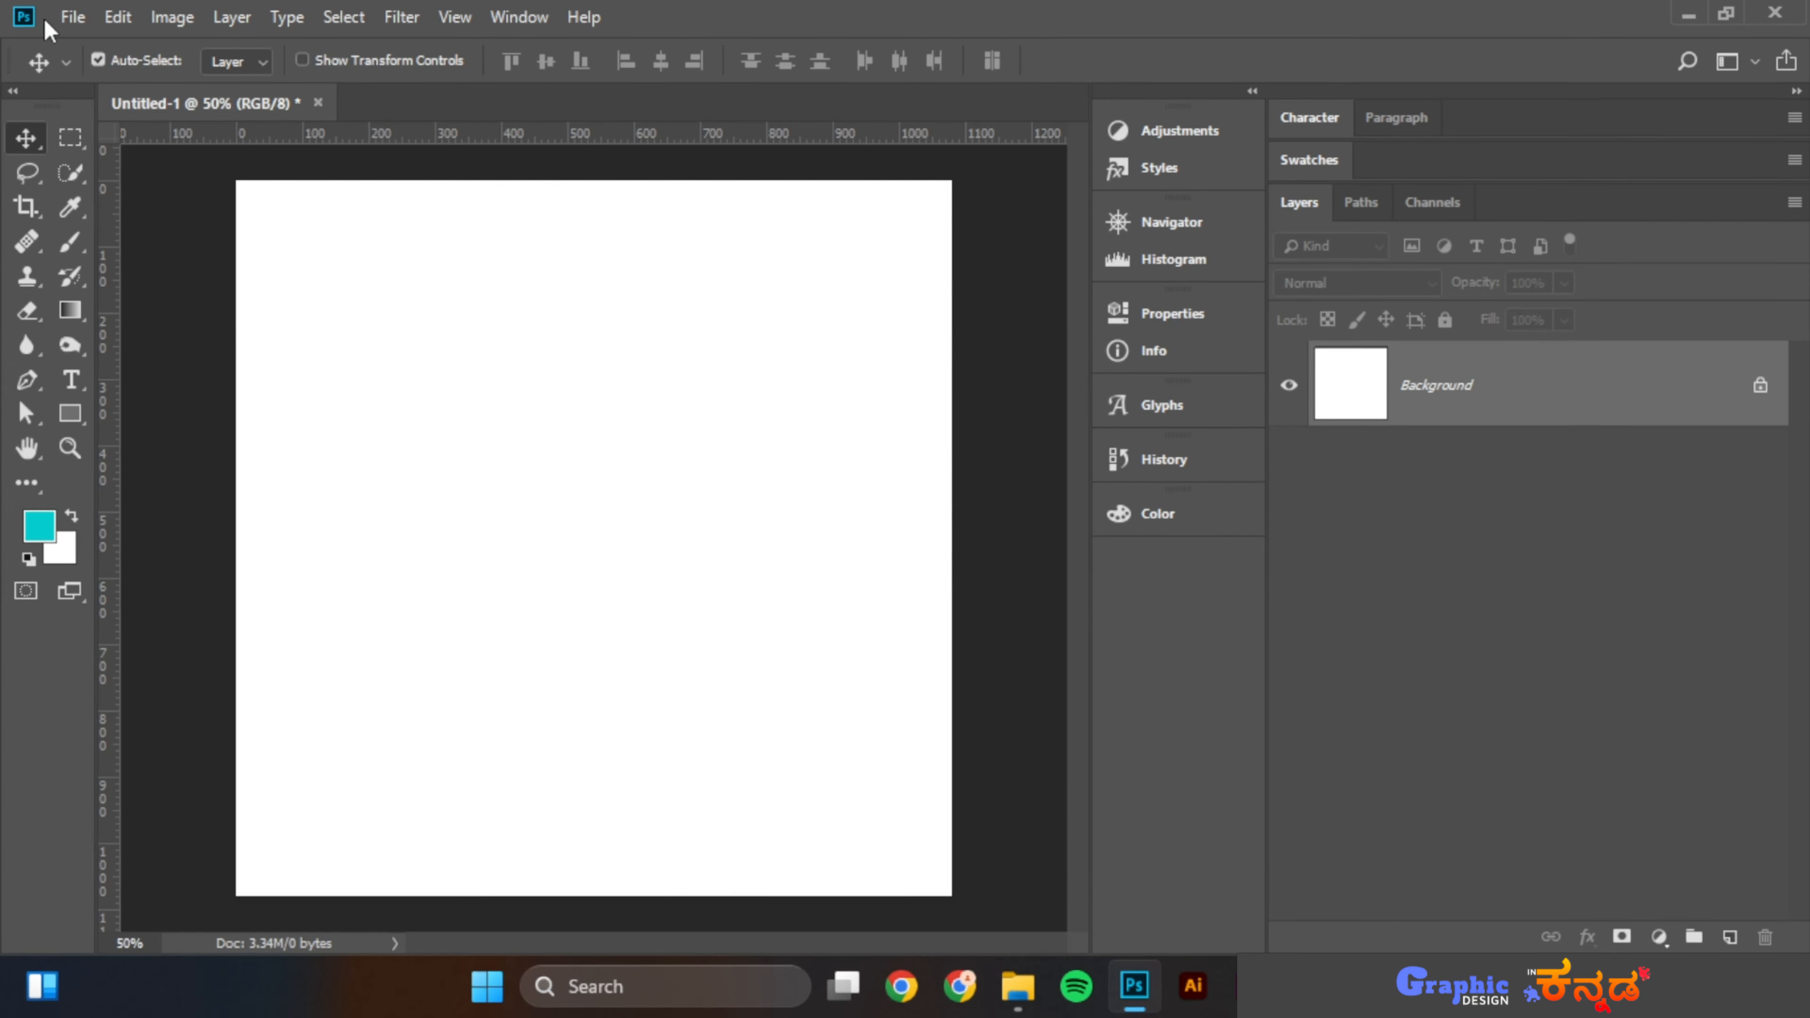
# Place 3.jpg as an embedded smart object in the blank Untitled-1 and move it to the canvas's left edge
pyautogui.click(73, 16)
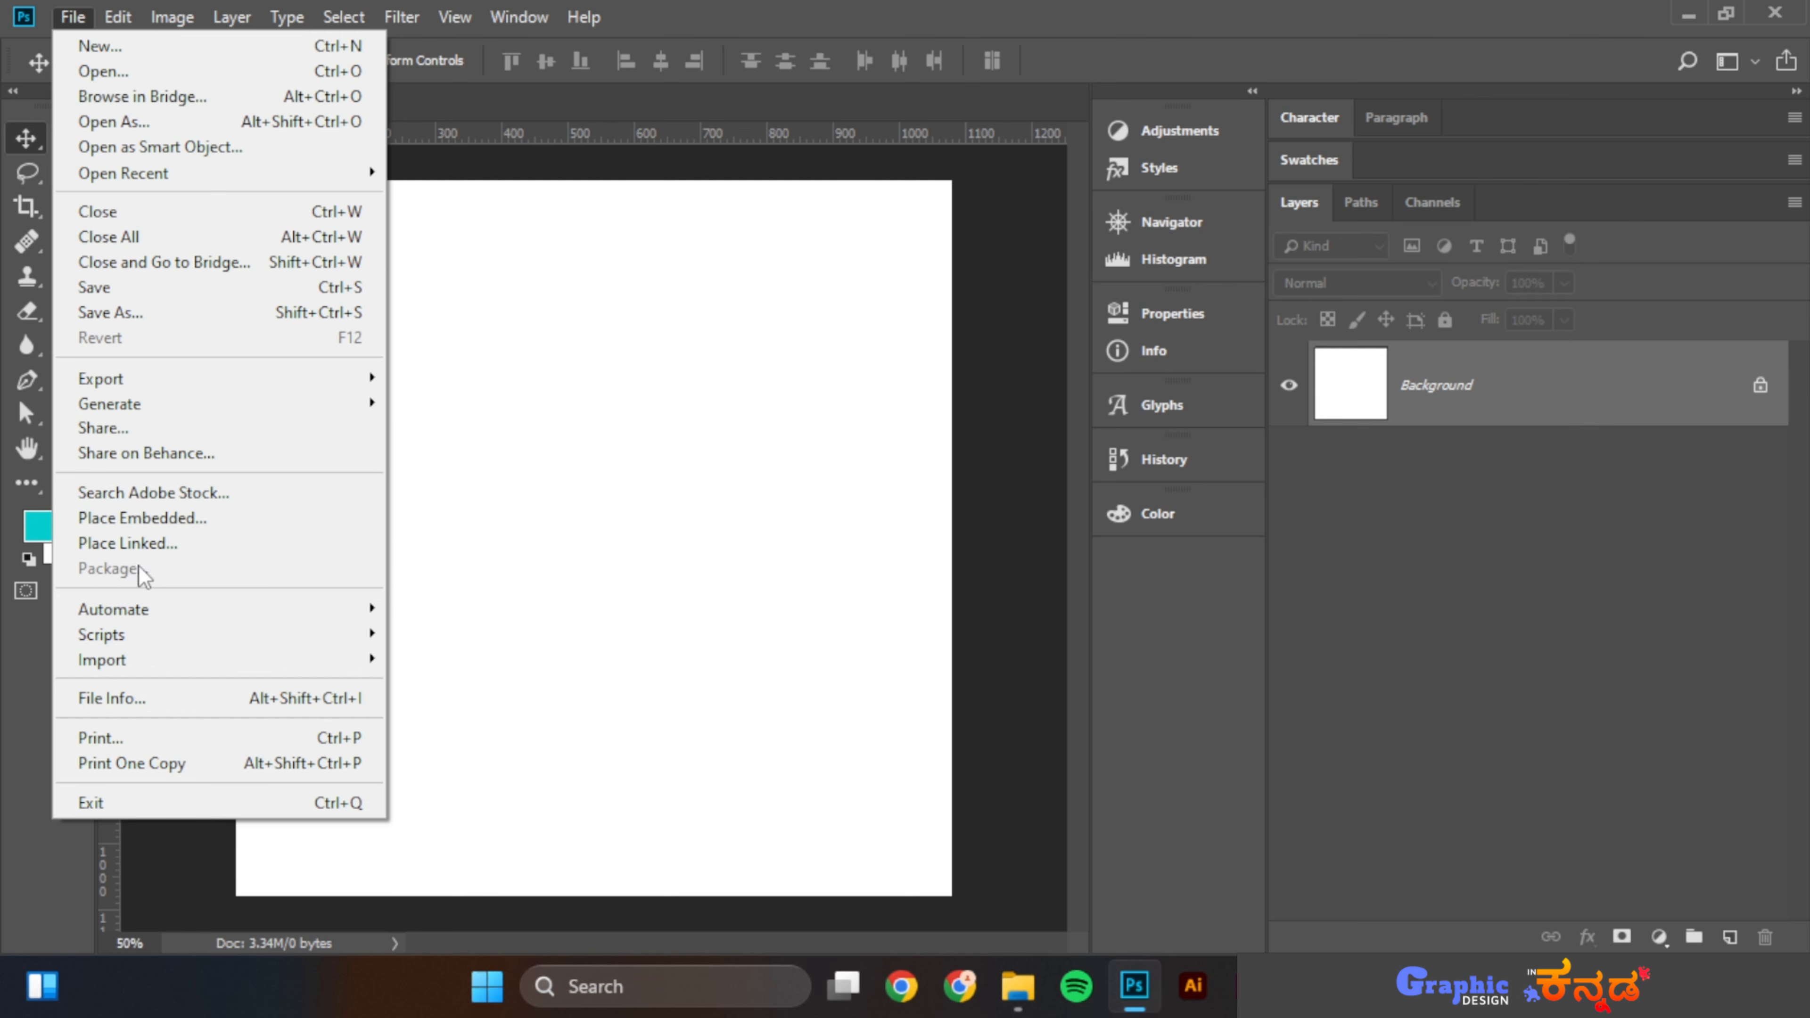
pyautogui.click(142, 517)
pyautogui.click(634, 228)
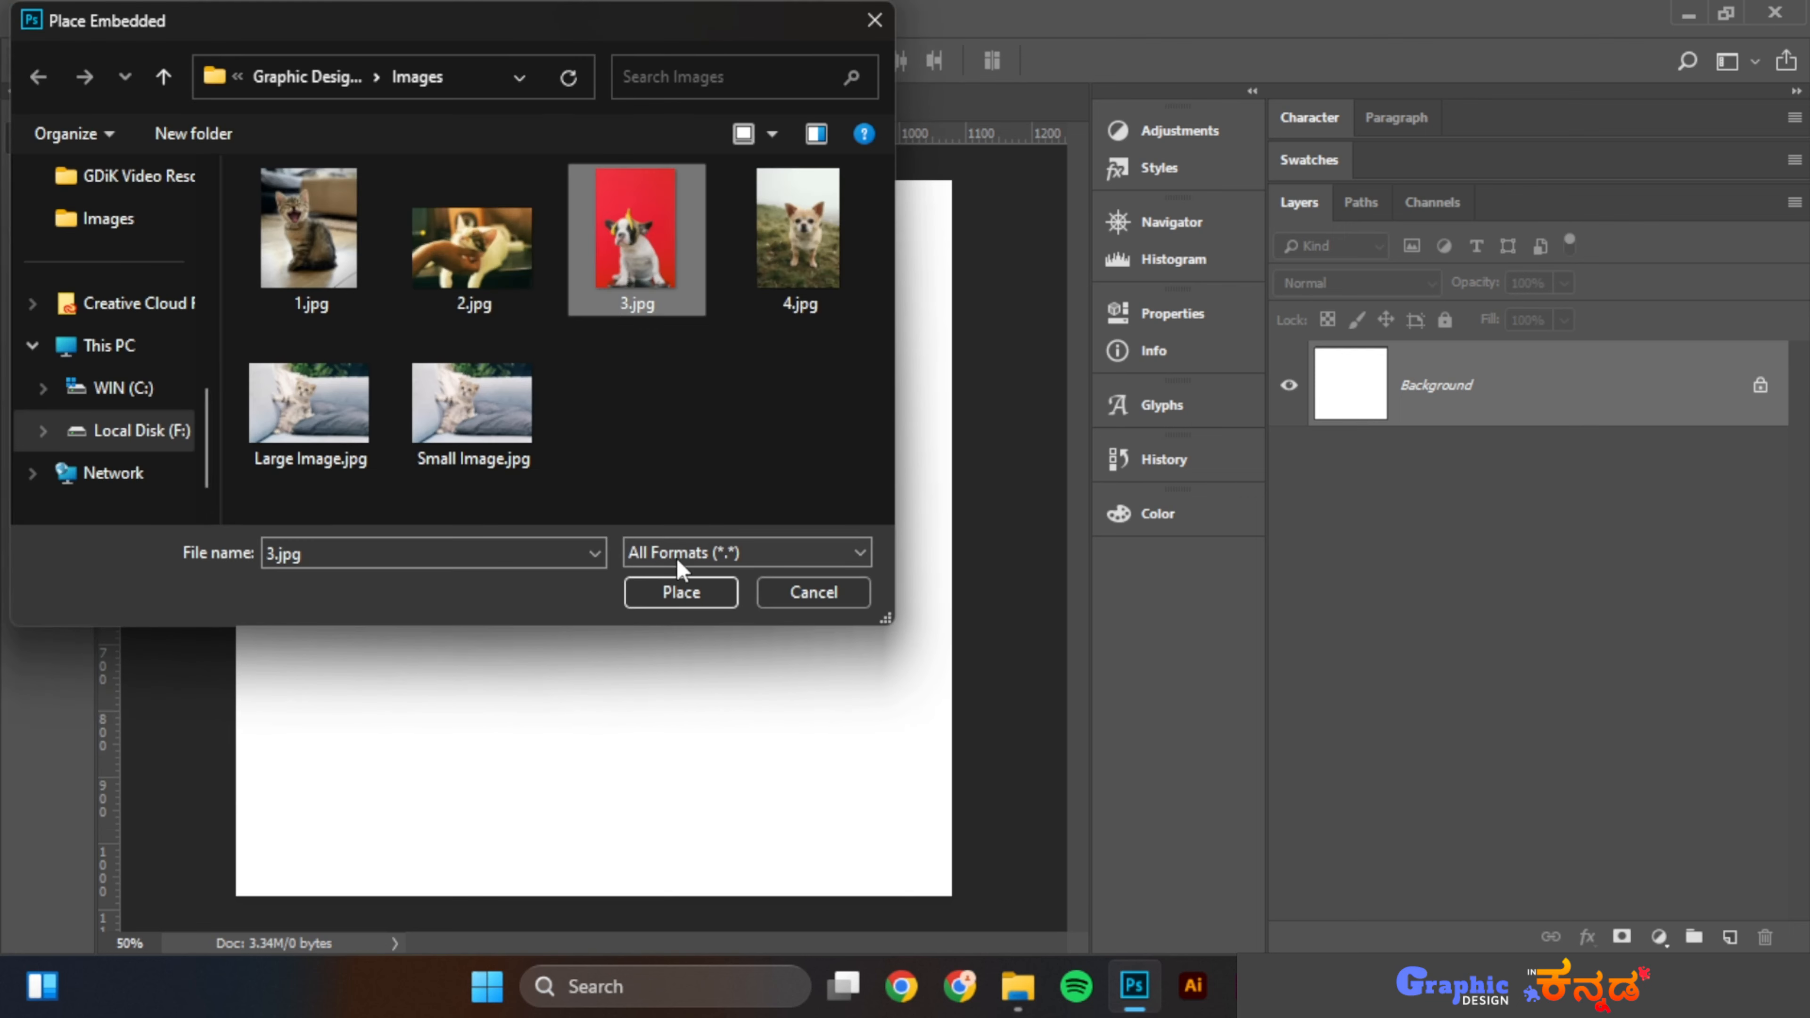
pyautogui.click(680, 592)
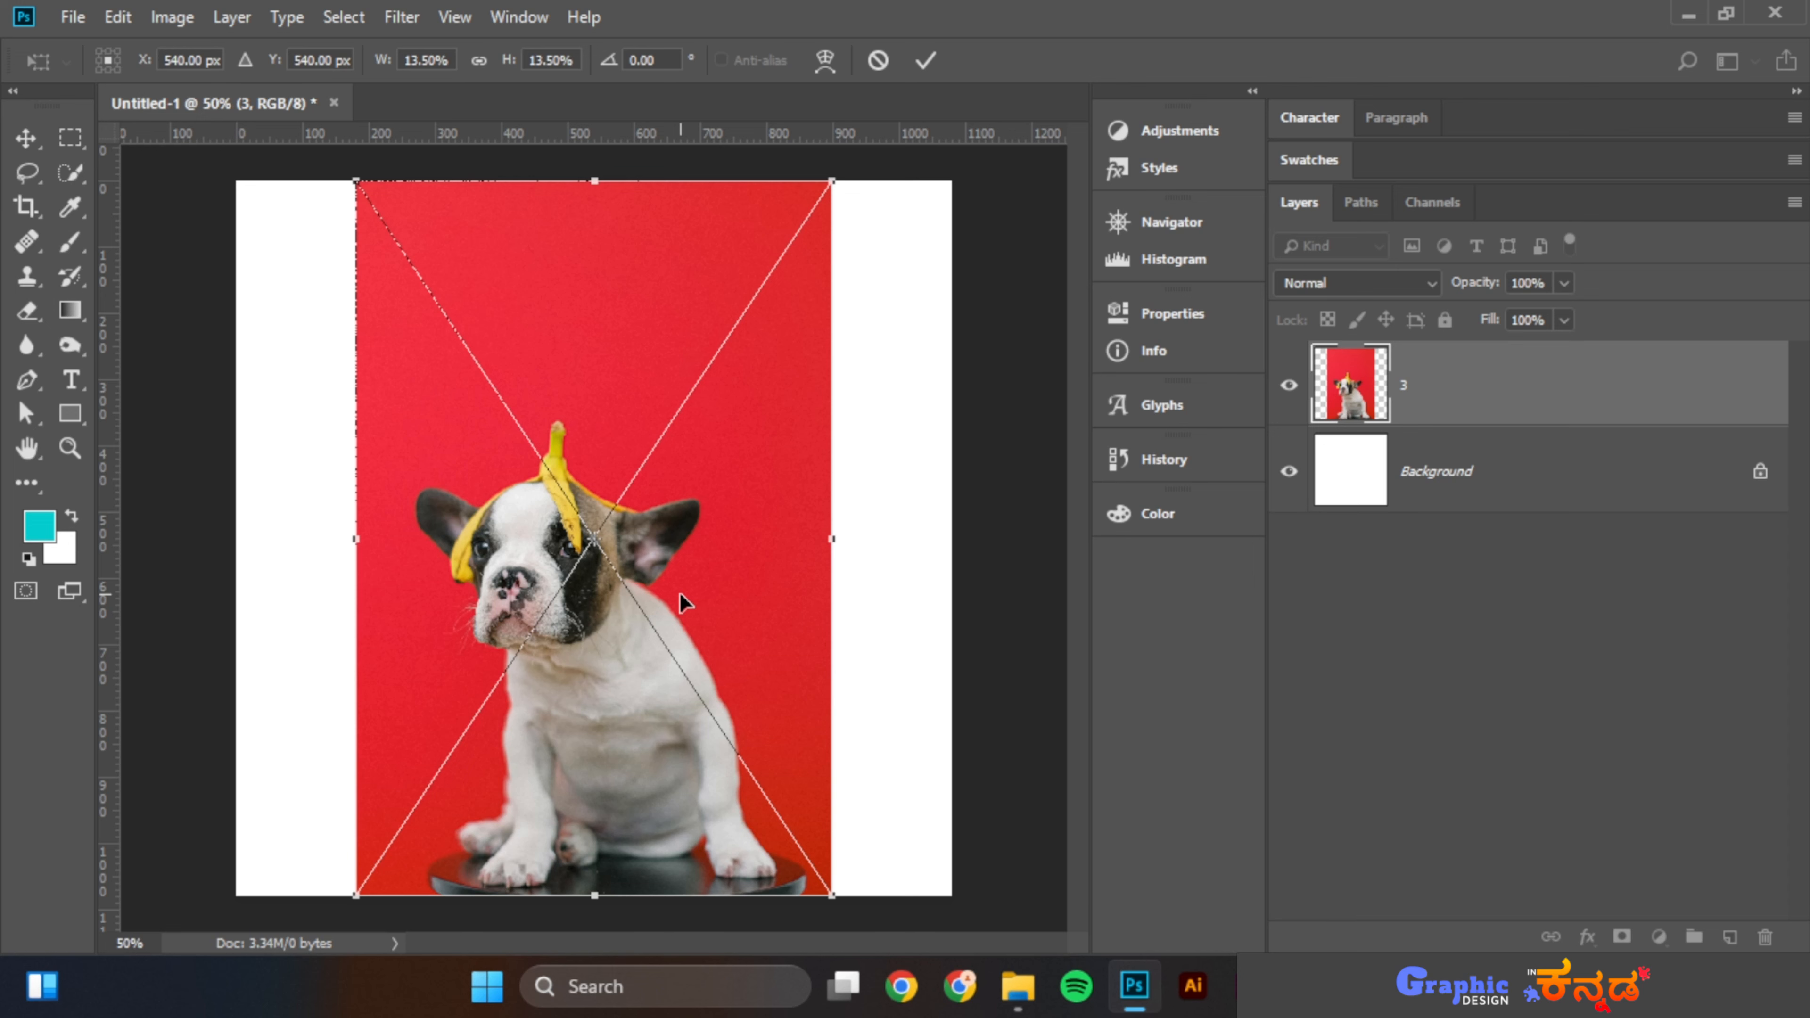
pyautogui.press('Return')
pyautogui.moveTo(678, 591); pyautogui.dragTo(597, 608)
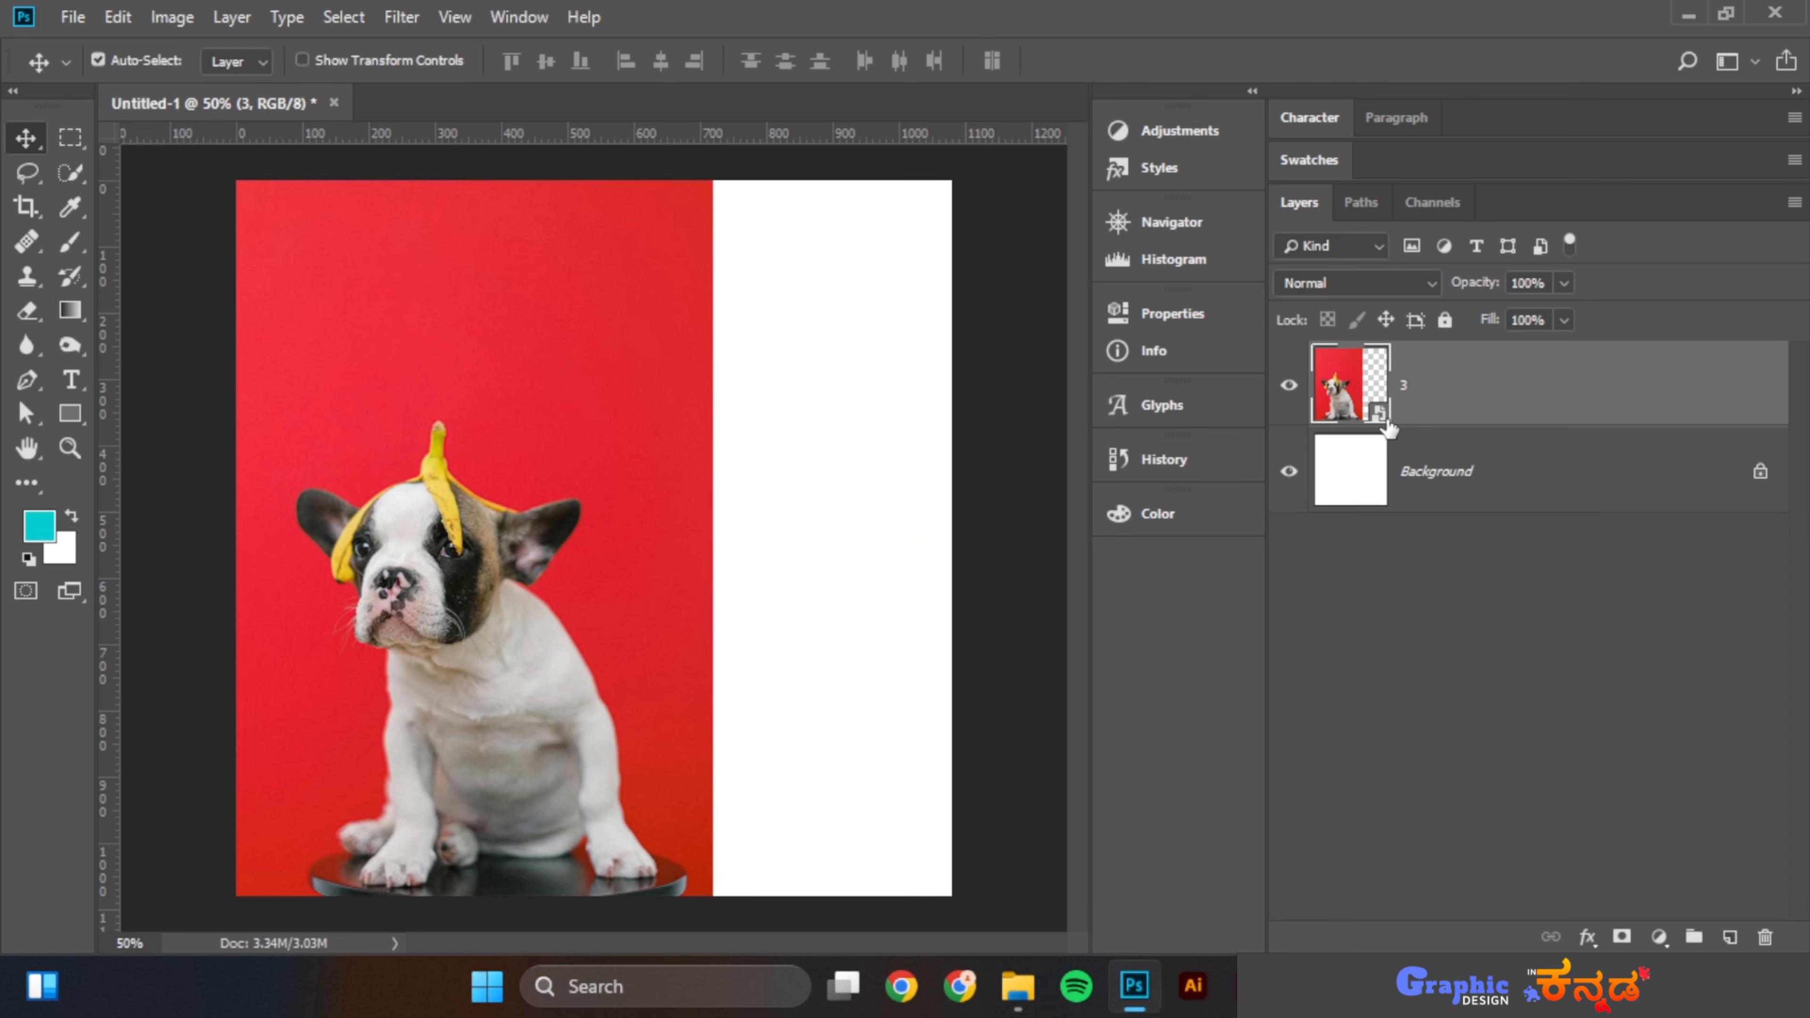
# Place 3.jpg again as a linked smart object and position it against the canvas's right edge
pyautogui.click(71, 18)
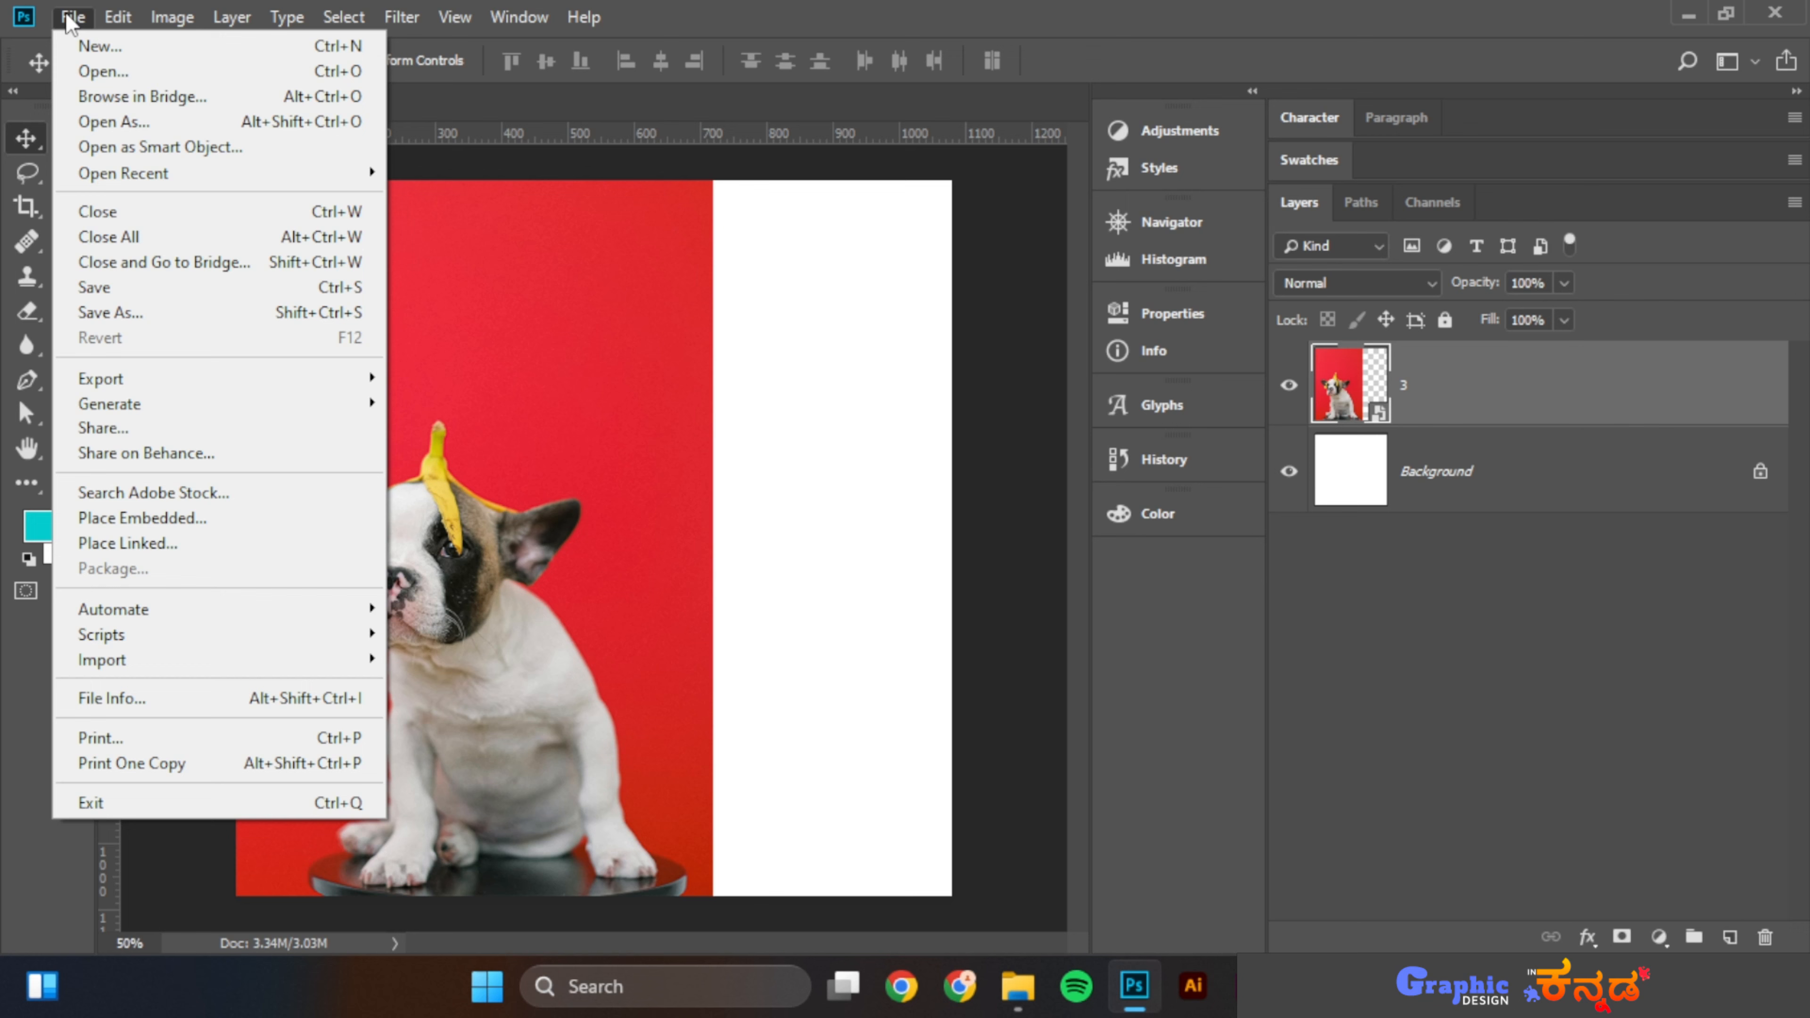
pyautogui.click(163, 547)
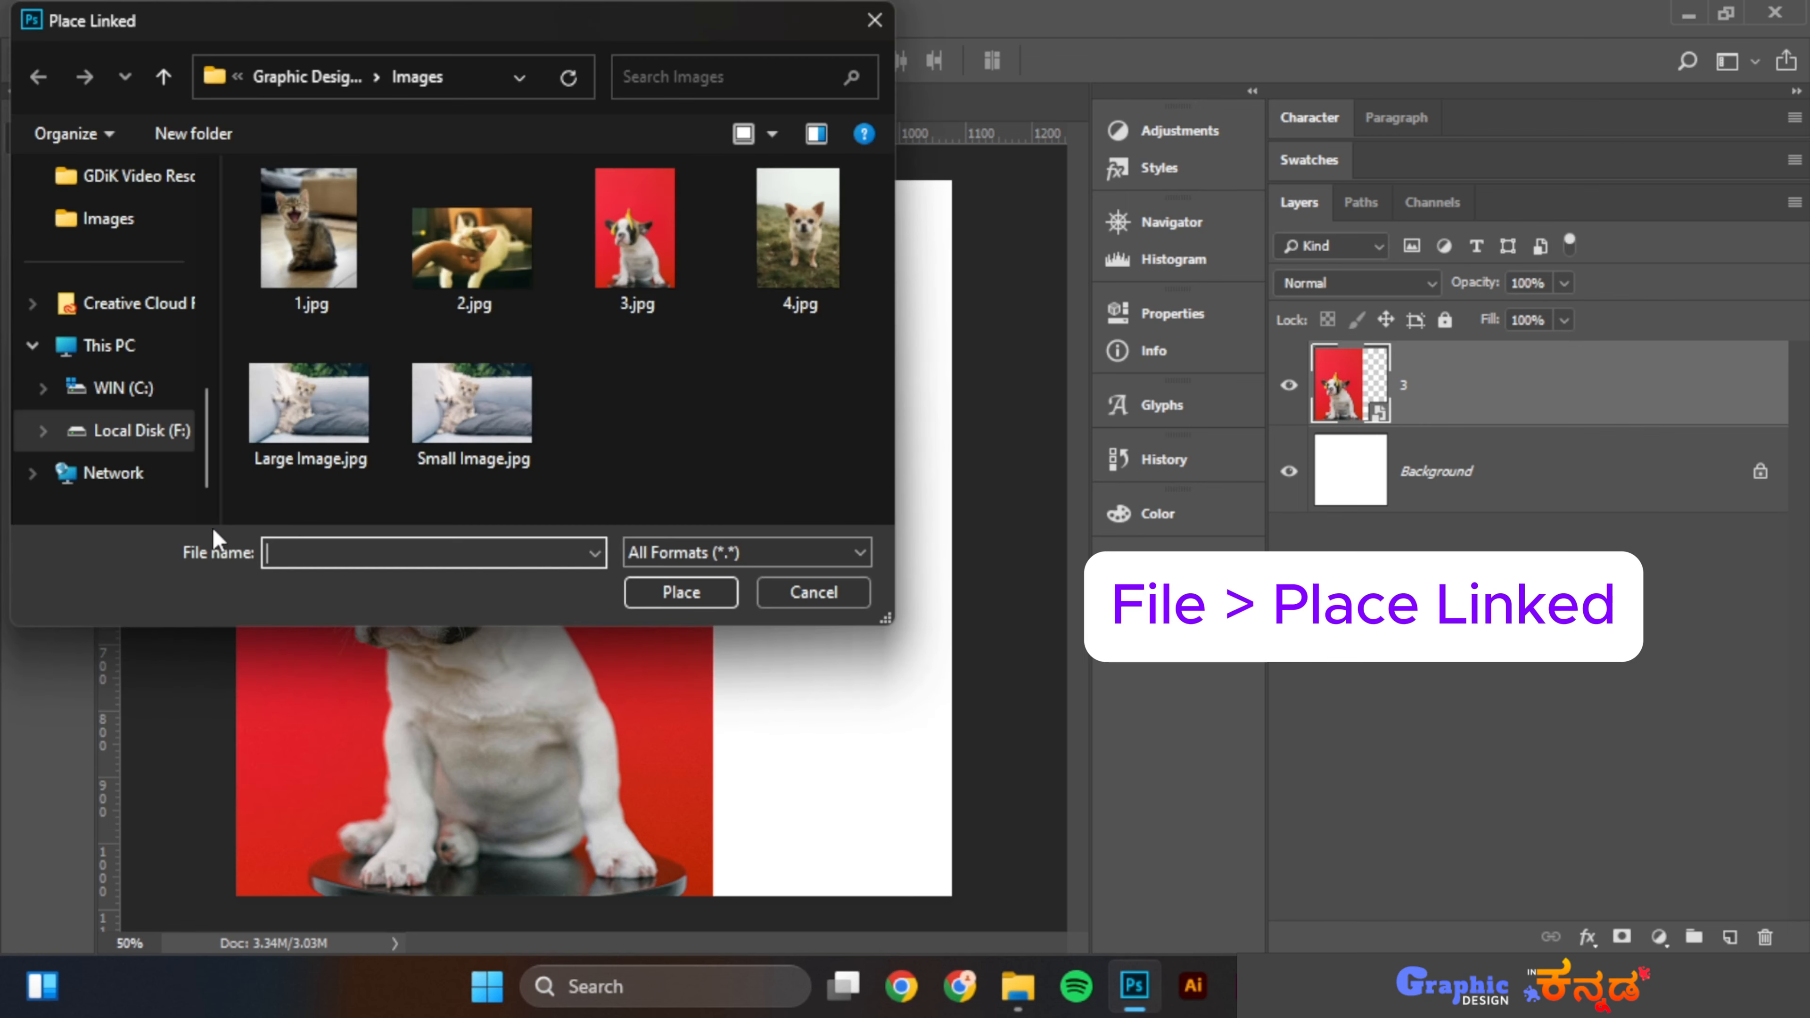
pyautogui.click(637, 235)
pyautogui.click(683, 592)
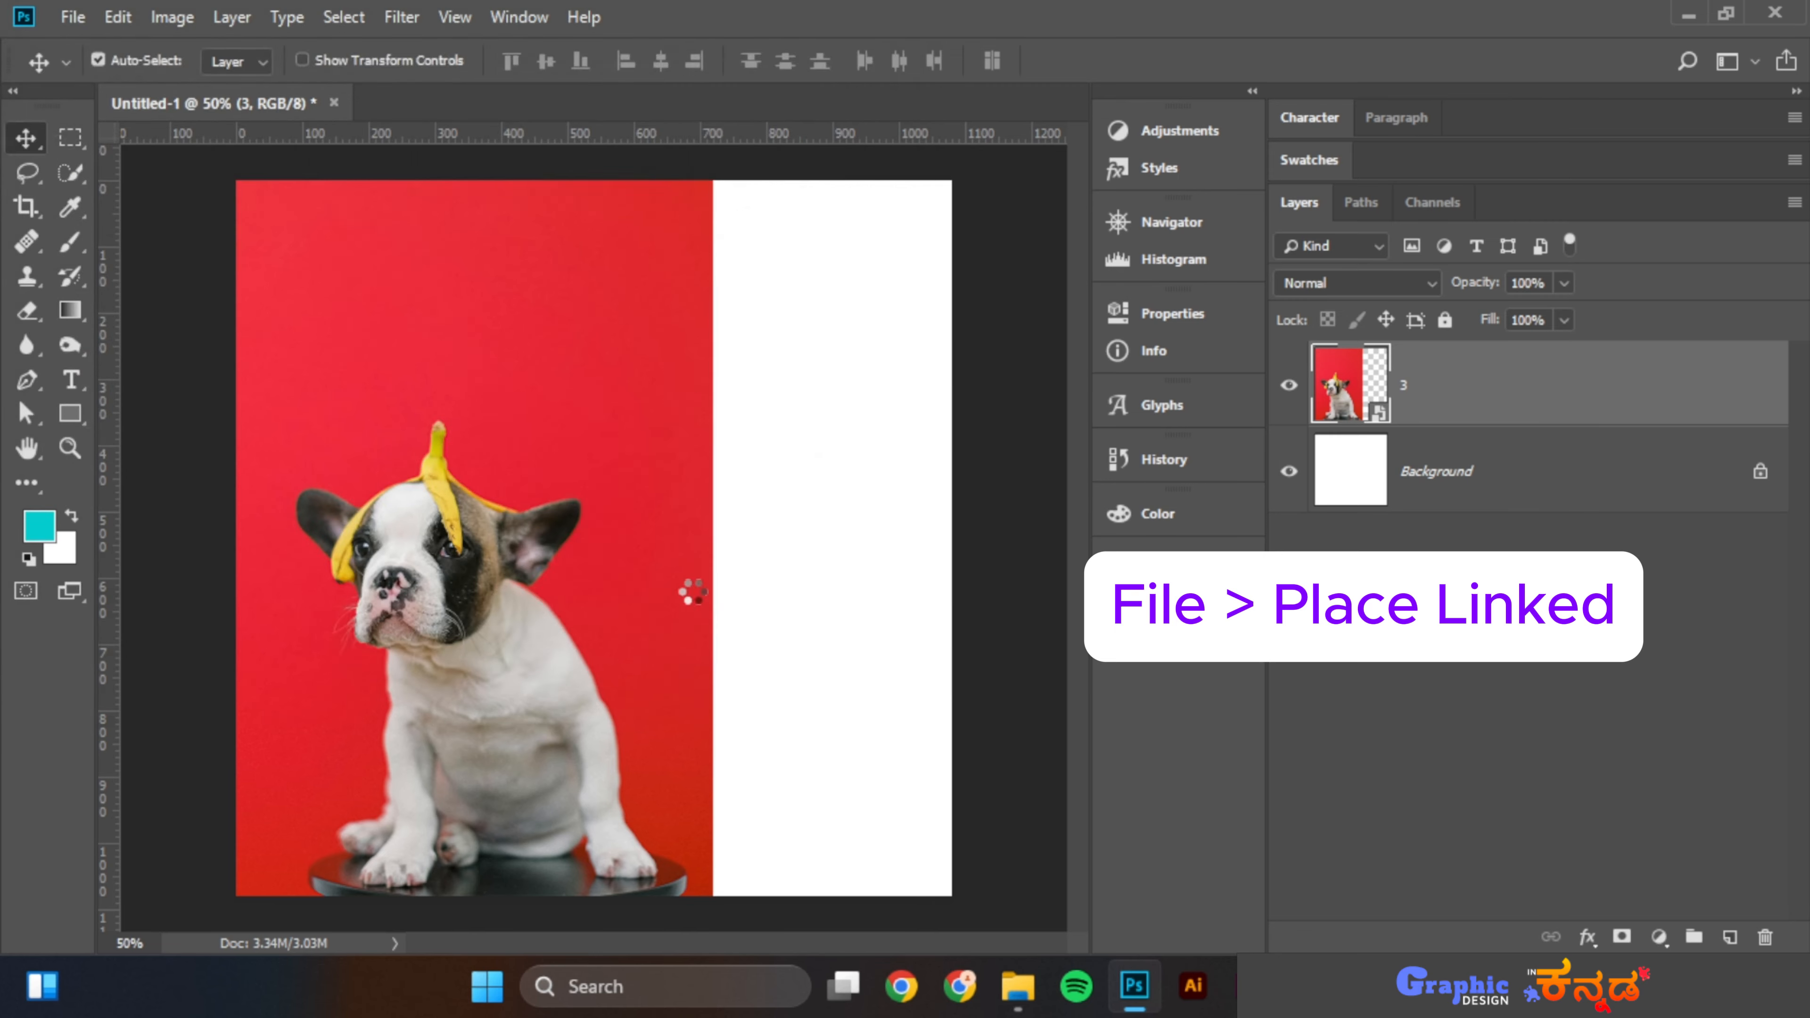
pyautogui.moveTo(707, 607); pyautogui.dragTo(824, 617)
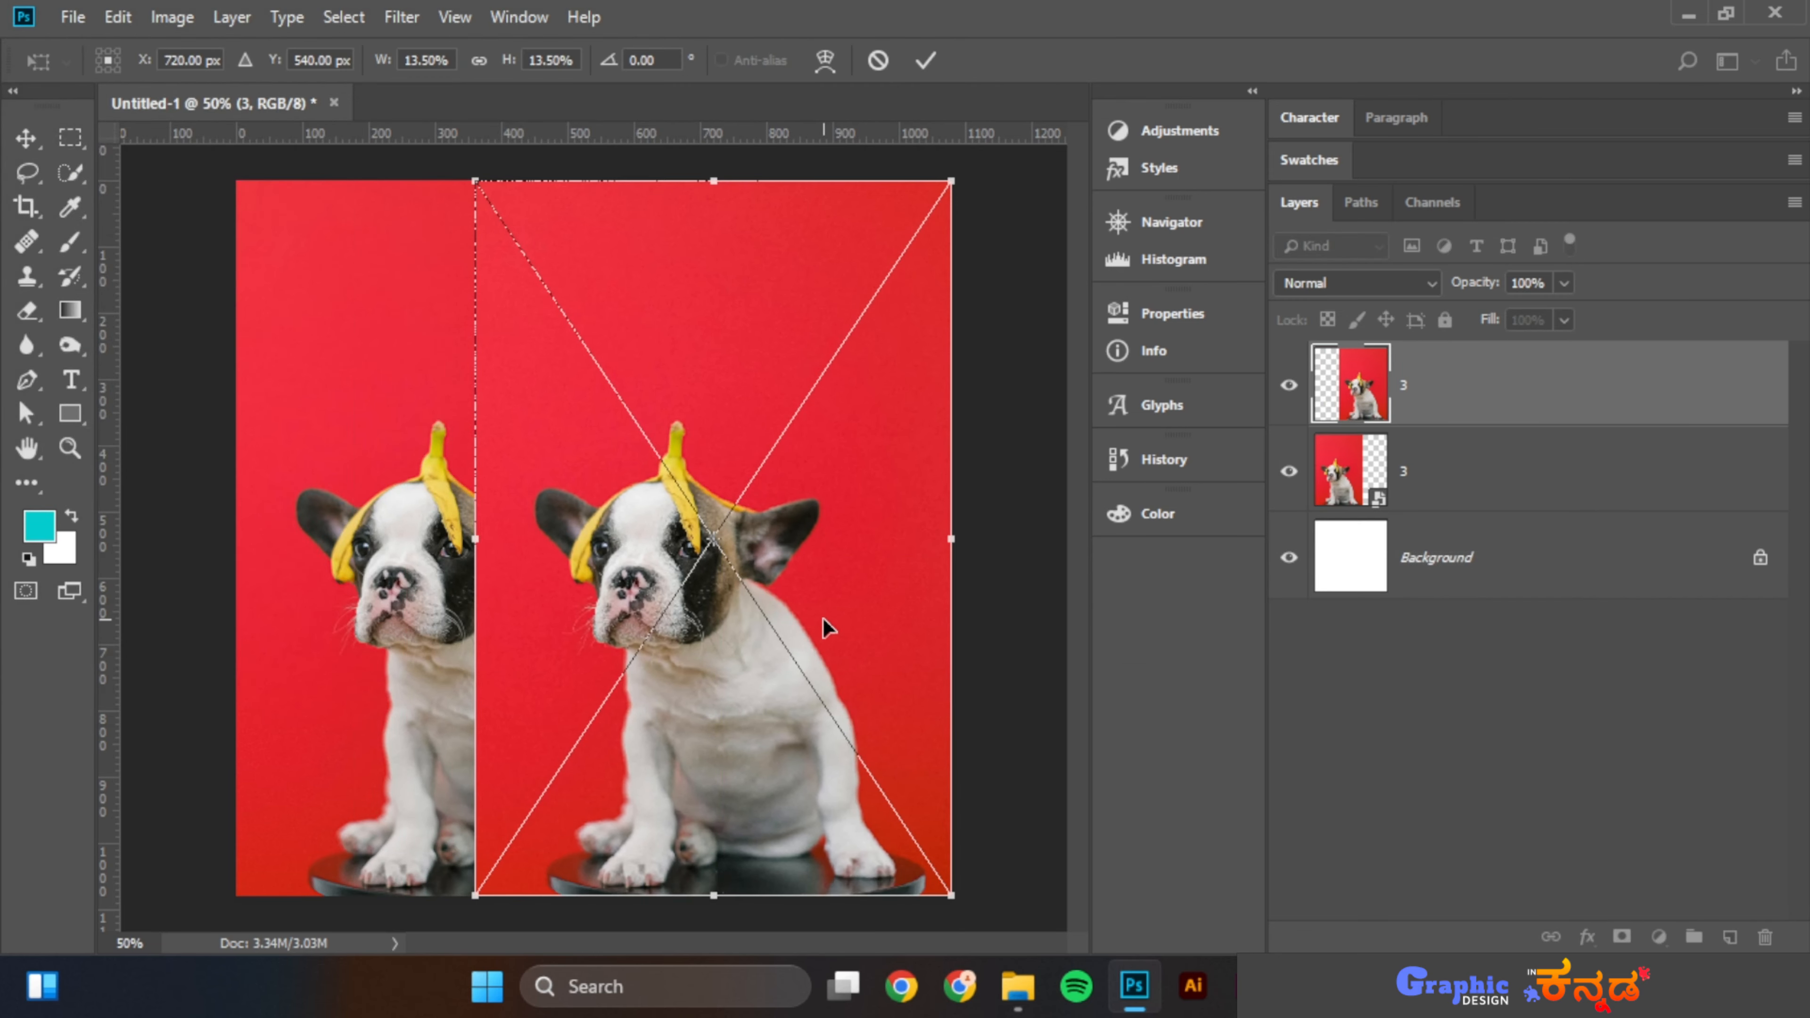
pyautogui.press('Return')
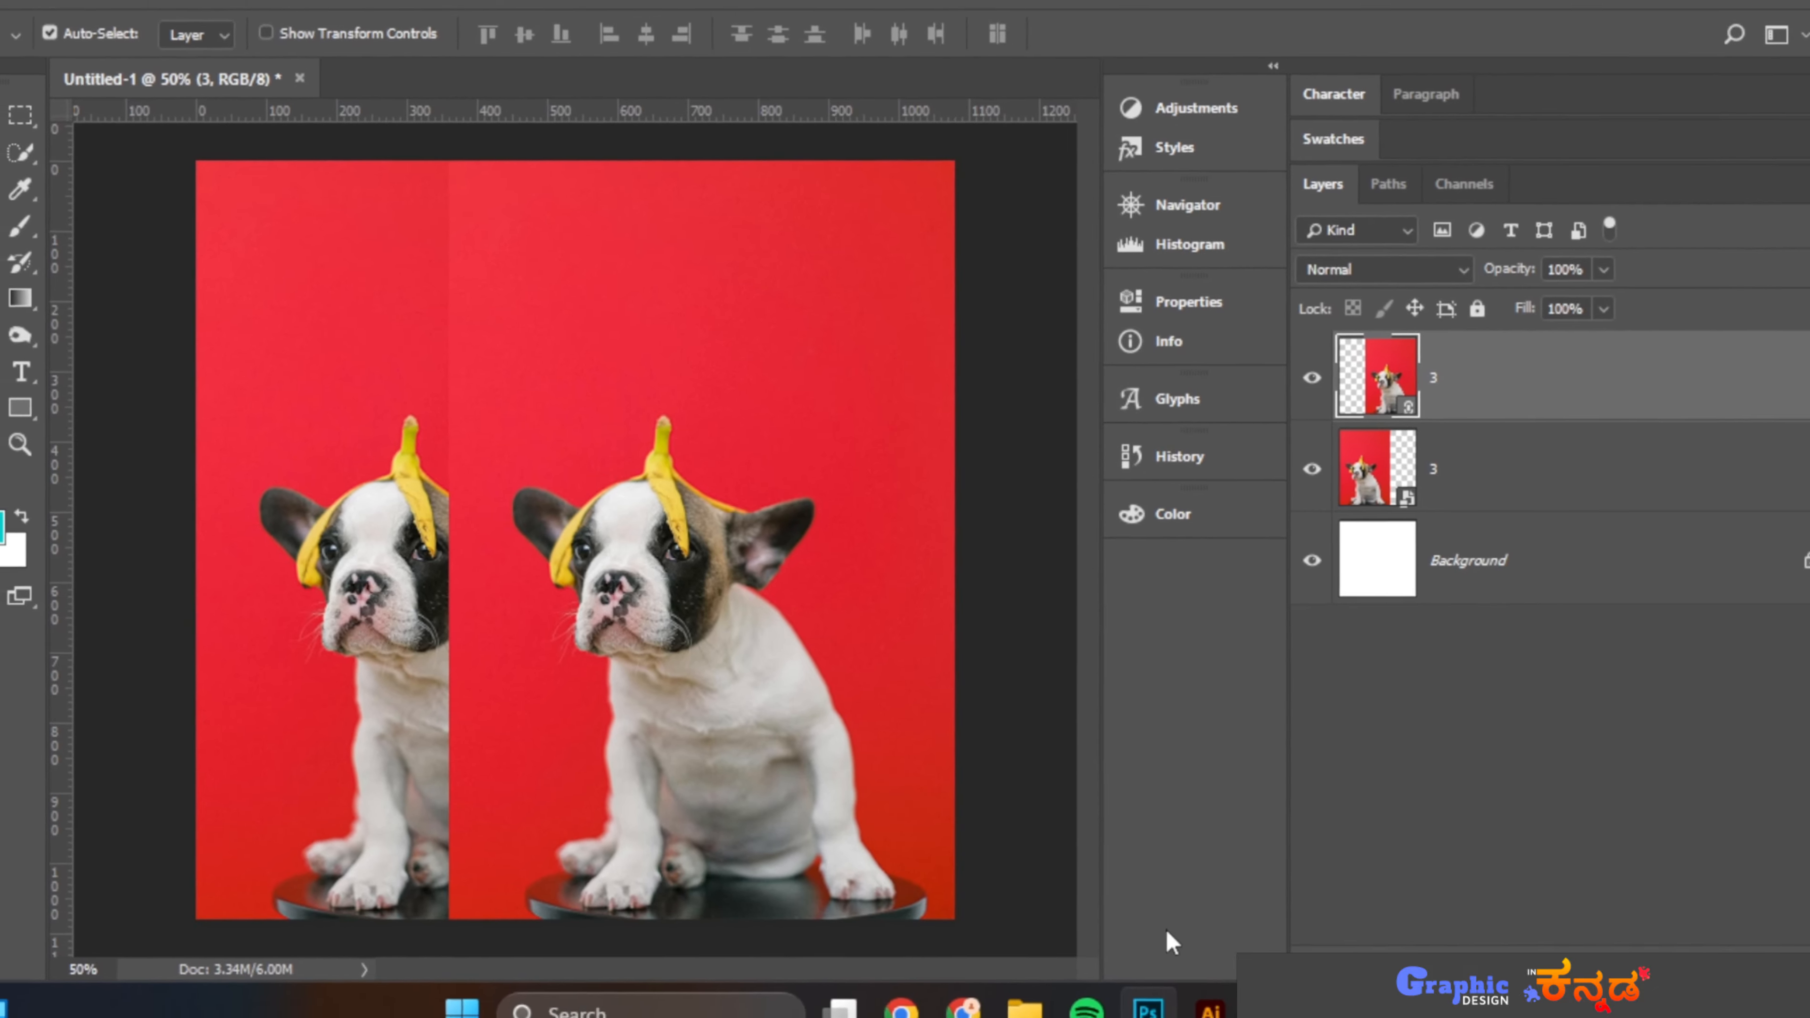
# In File Explorer, move 3.jpg from the Images folder up into the Graphic Design in Kannada folder, and return to Photoshop
pyautogui.moveTo(1017, 986)
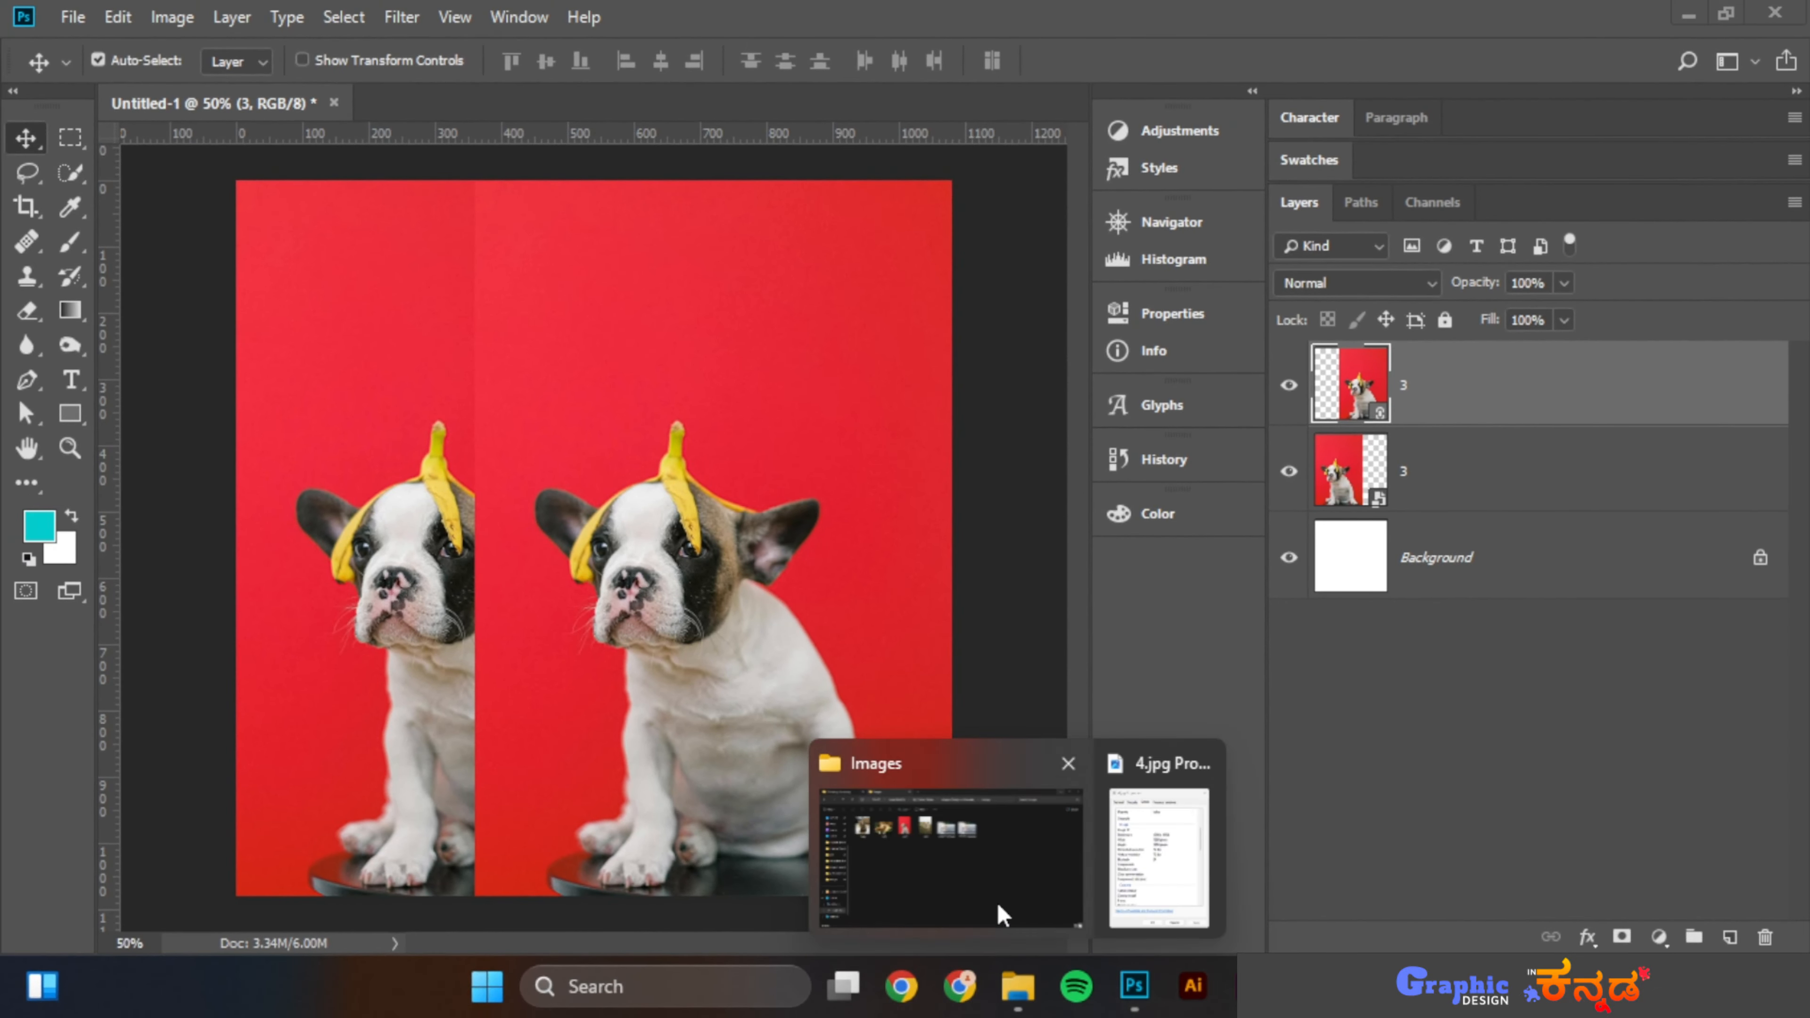
pyautogui.click(998, 914)
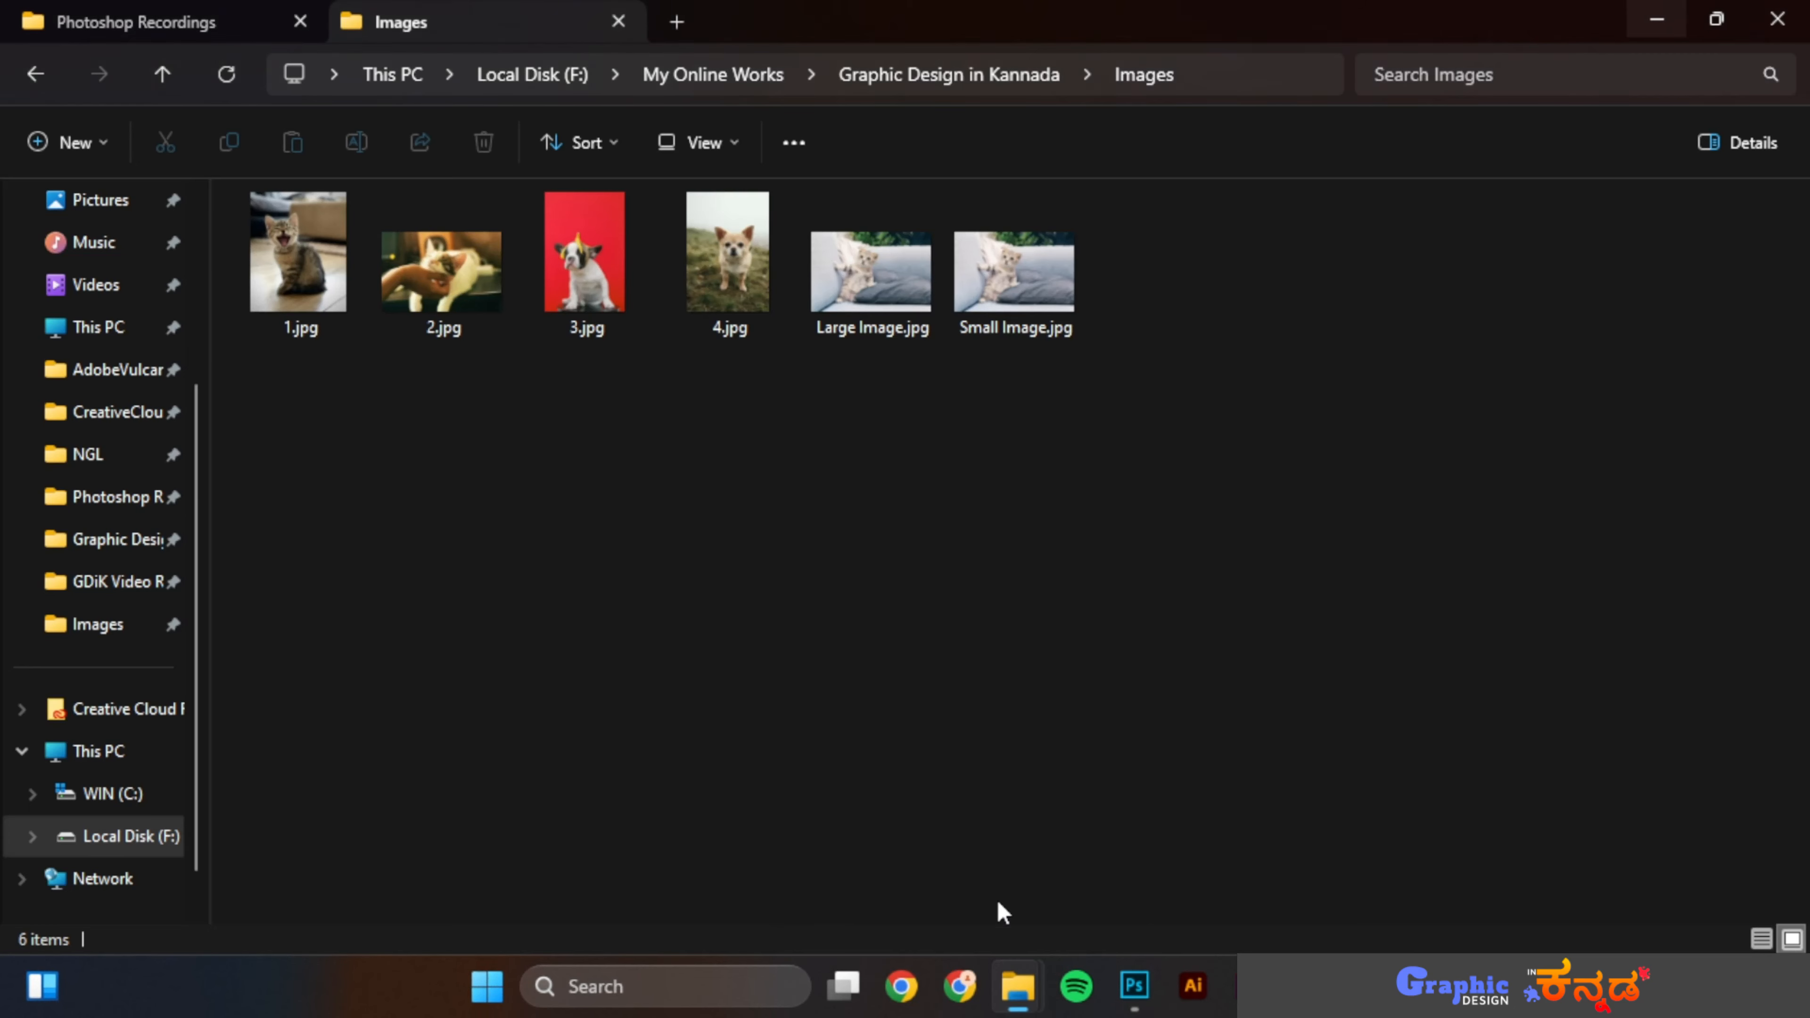
pyautogui.click(589, 274)
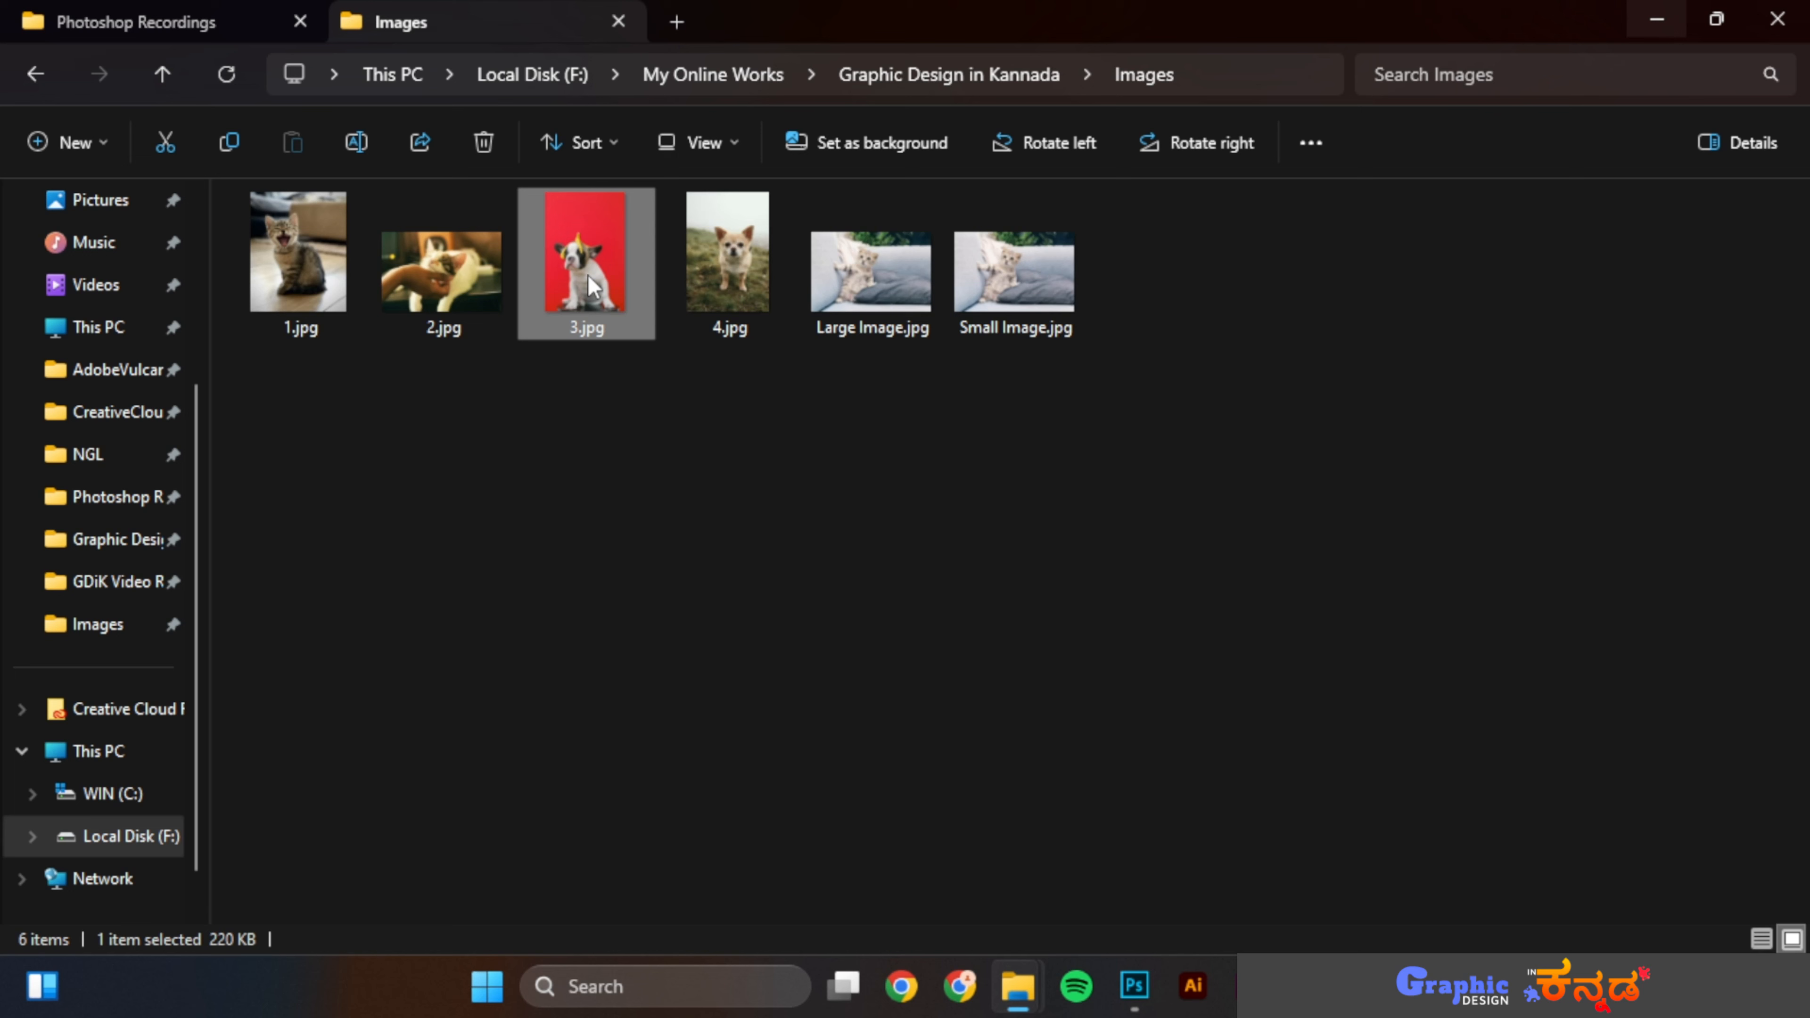
pyautogui.hotkey('ctrl', 'x')
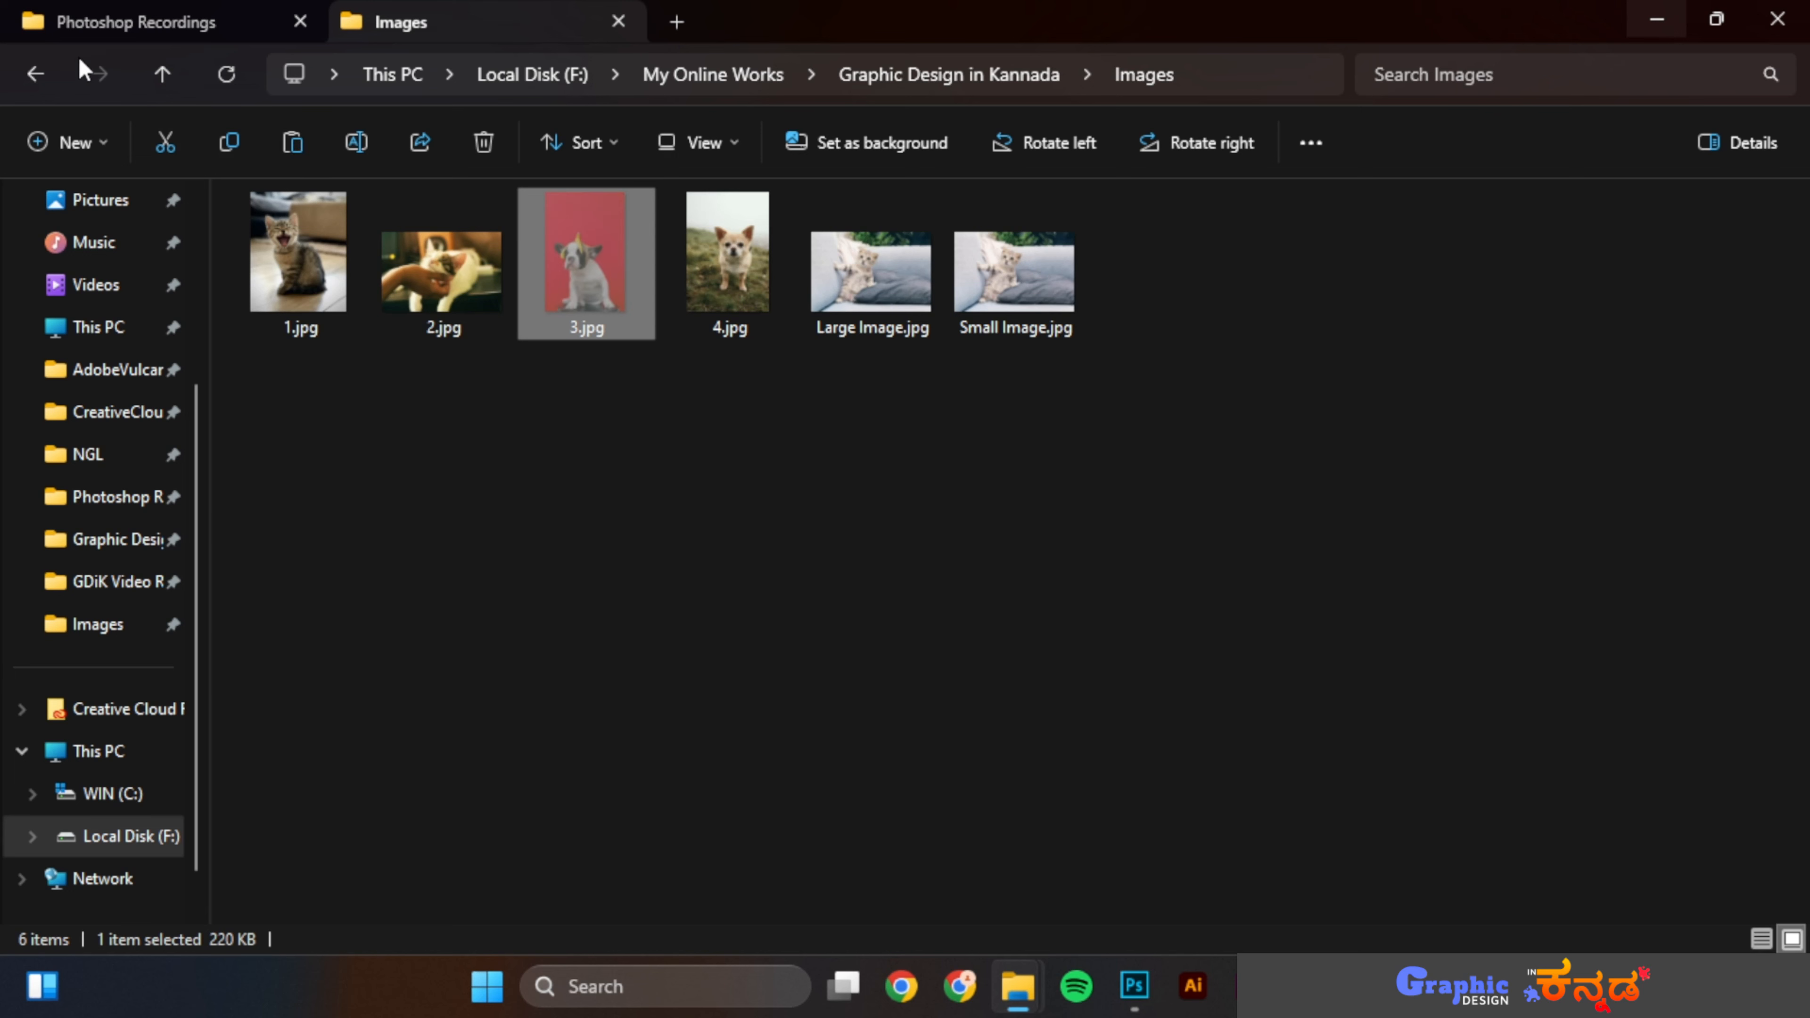
pyautogui.click(161, 74)
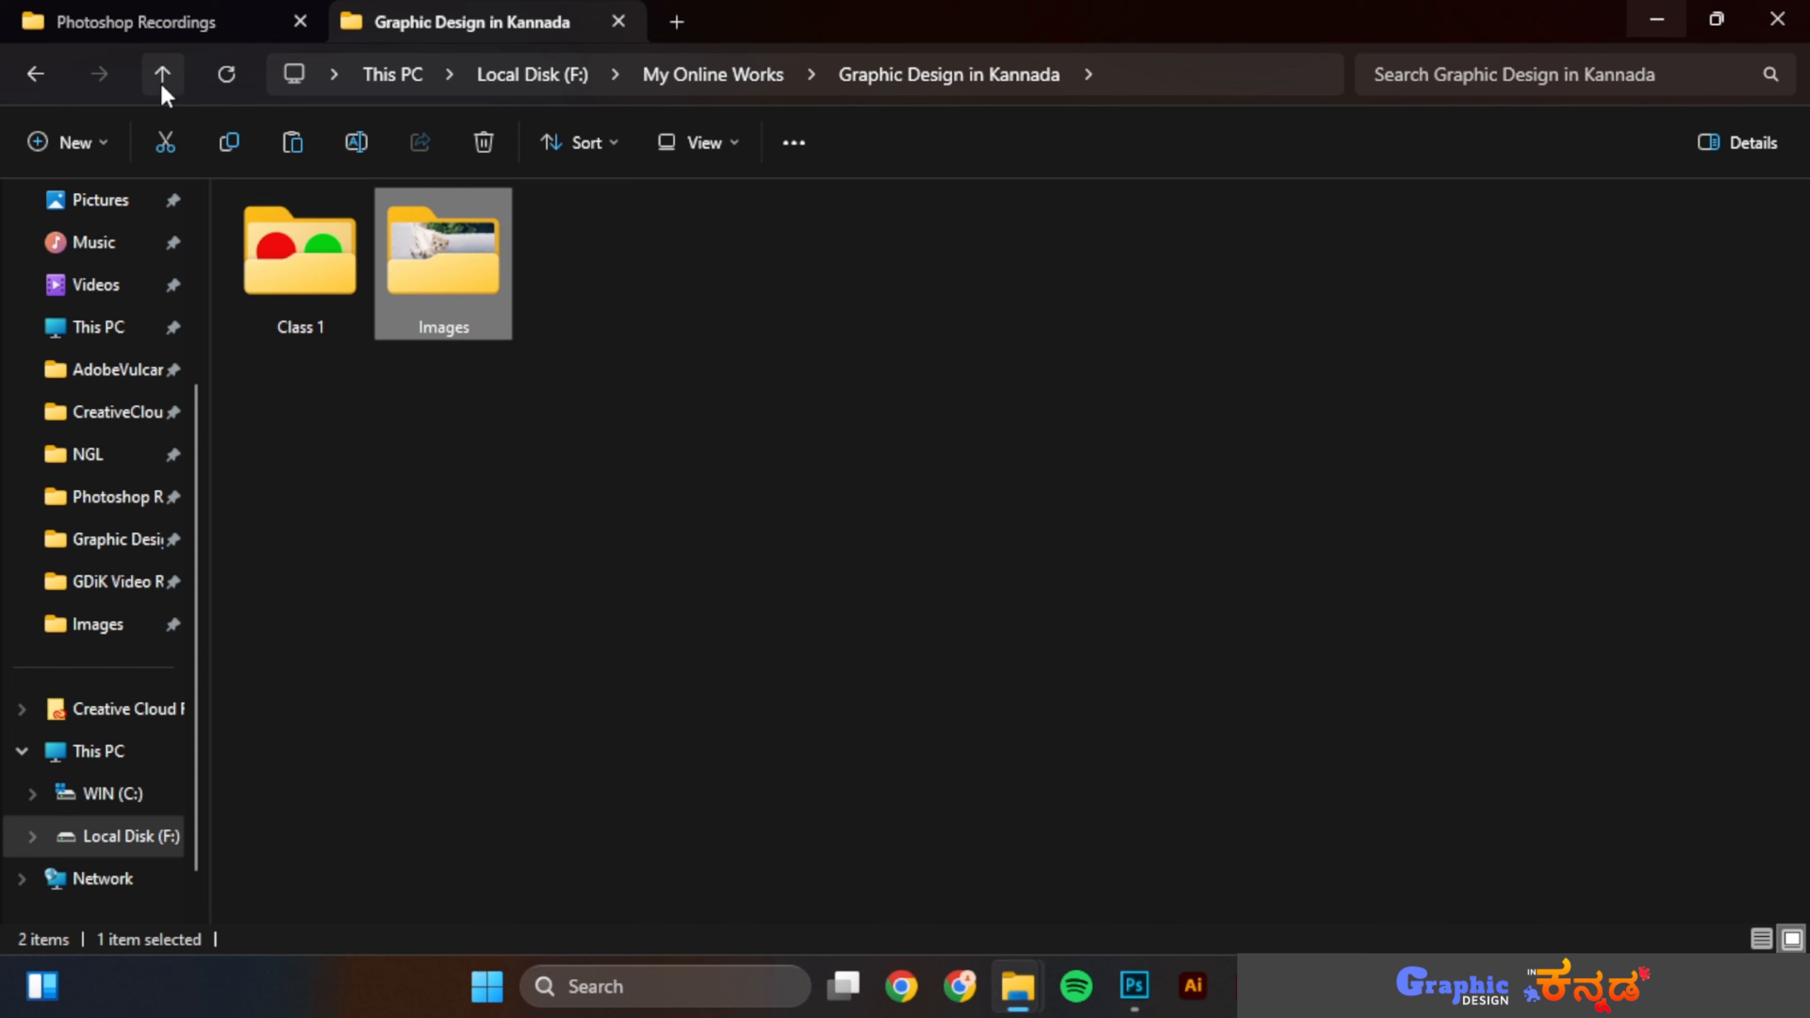
pyautogui.hotkey('ctrl', 'v')
pyautogui.click(533, 521)
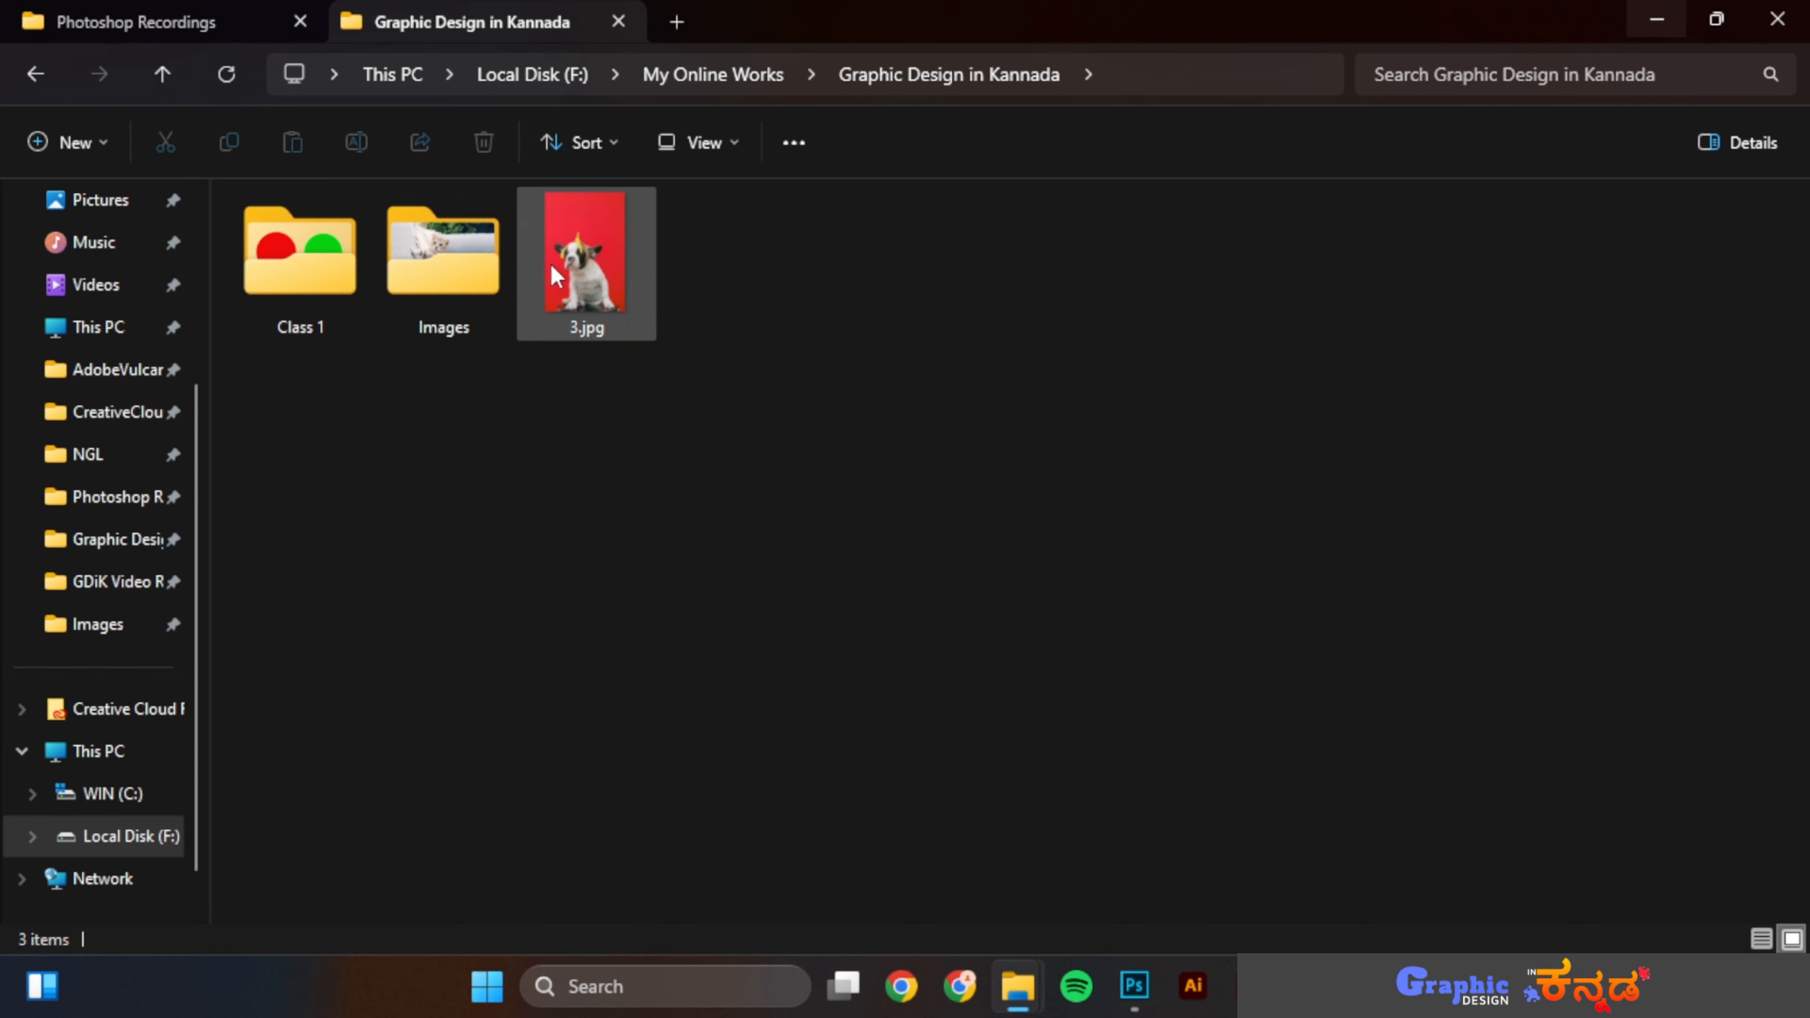
pyautogui.click(1134, 987)
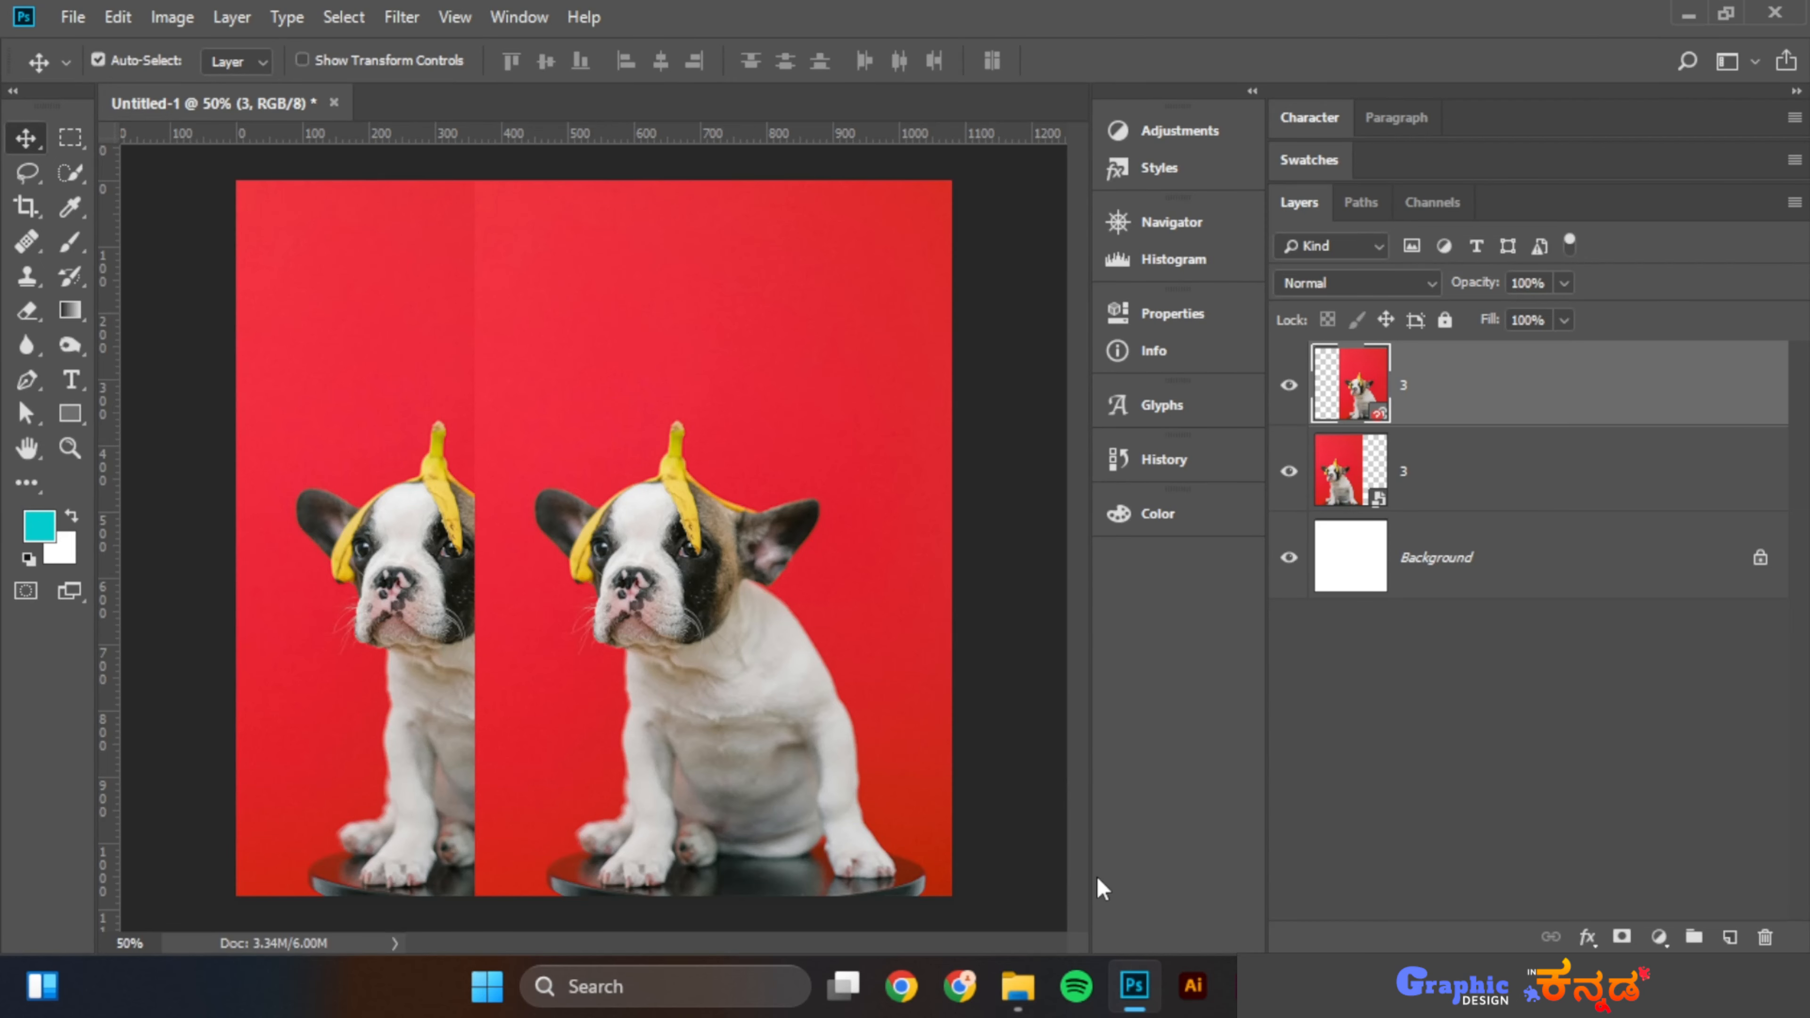